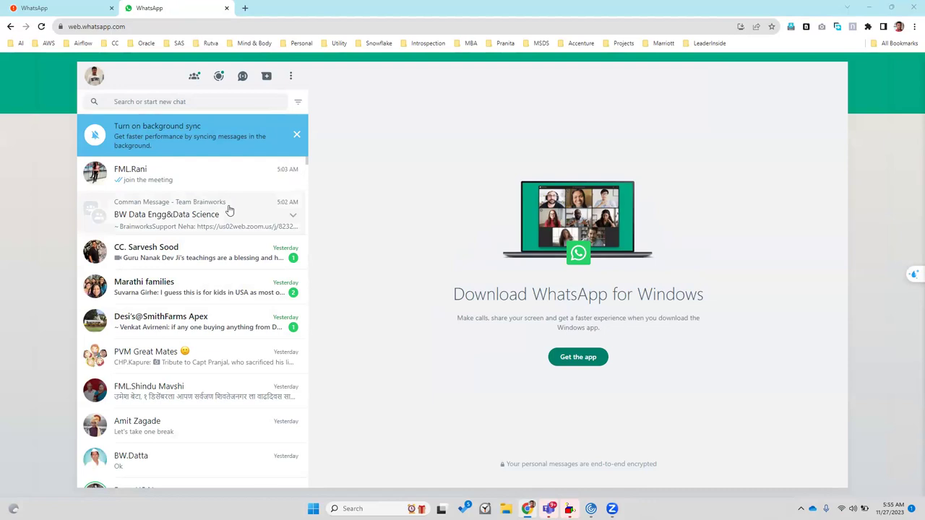
# Go to draw.io in the second Chrome tab using the address-bar suggestion
pyautogui.click(199, 27)
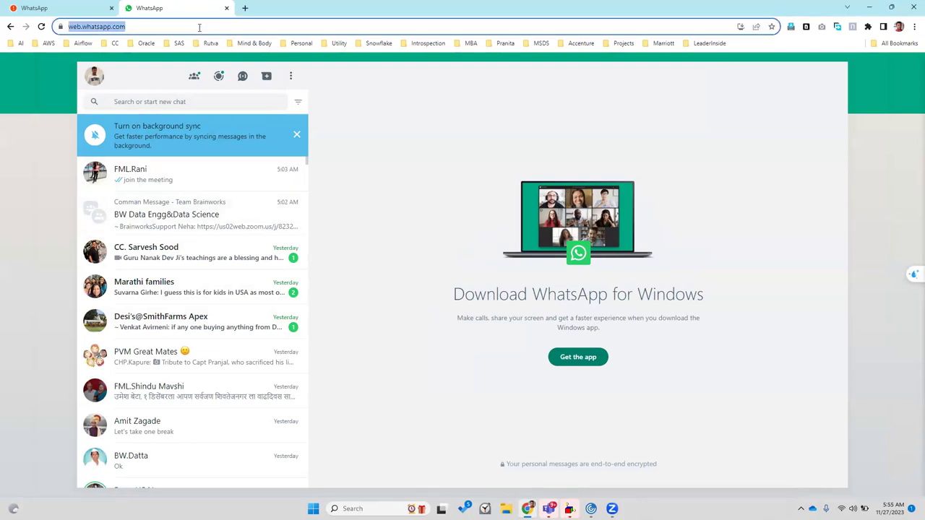
pyautogui.write('dr')
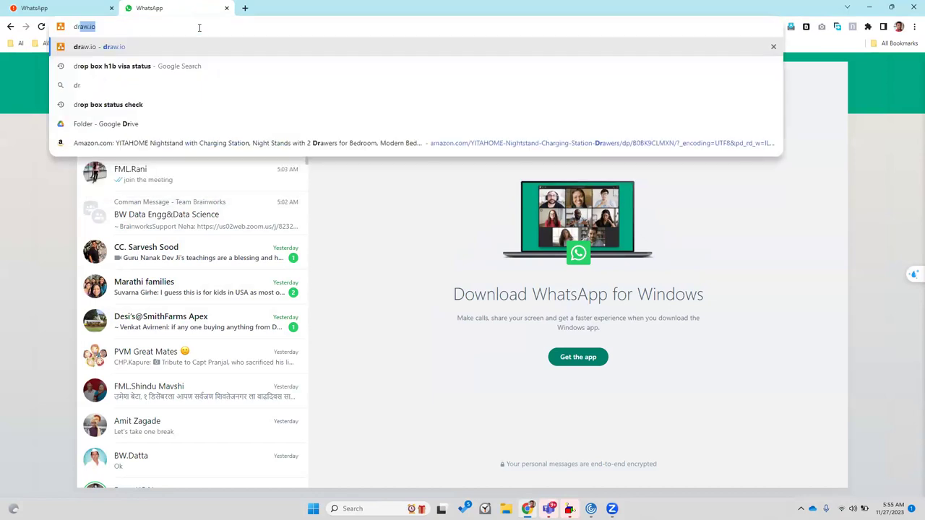
pyautogui.press('Return')
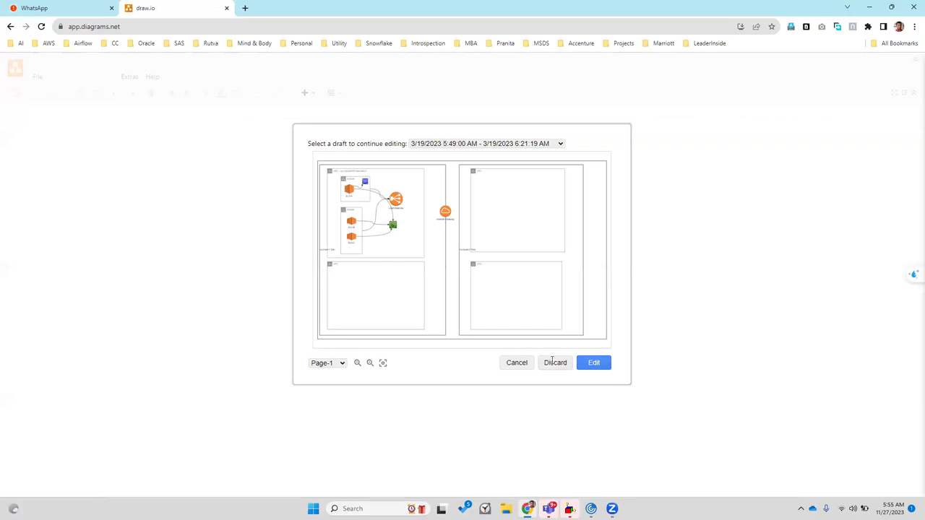
# Discard the old draft and open retail-data-lake.drawio from the computer
pyautogui.click(516, 362)
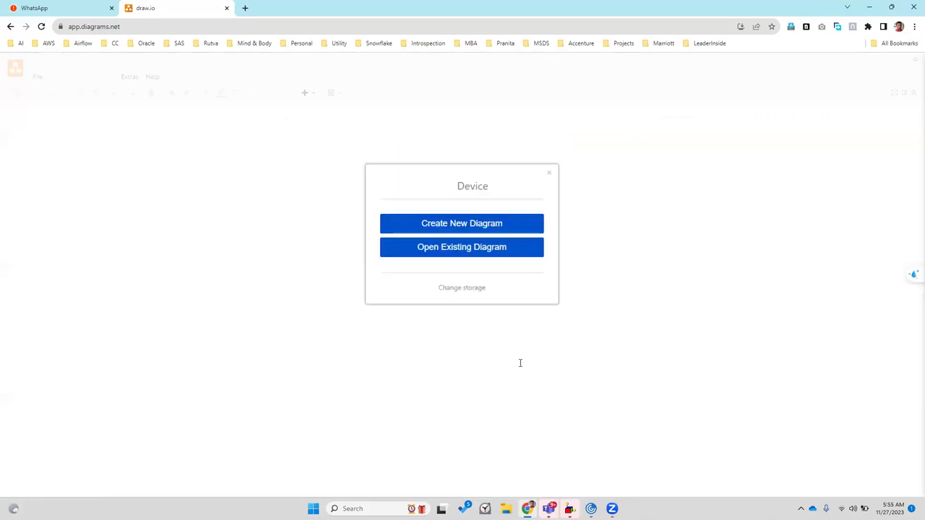
pyautogui.click(455, 247)
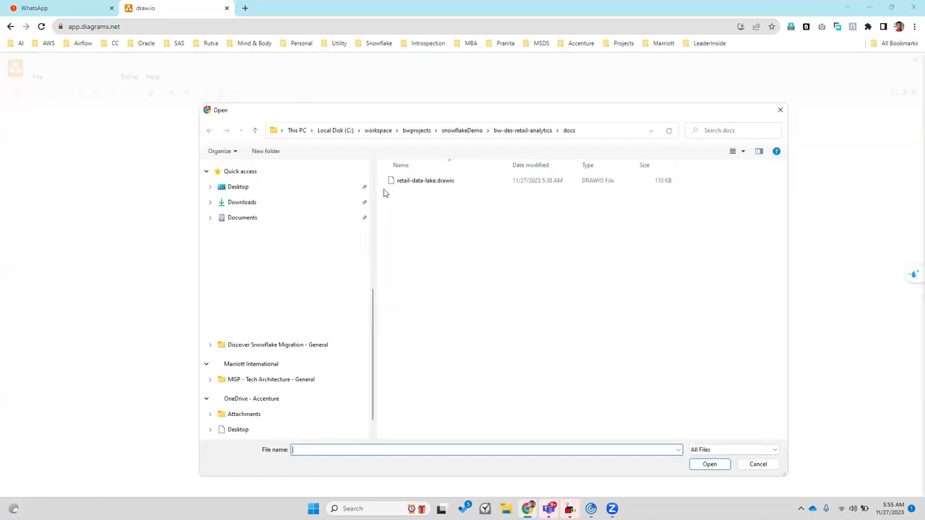
pyautogui.press('Return')
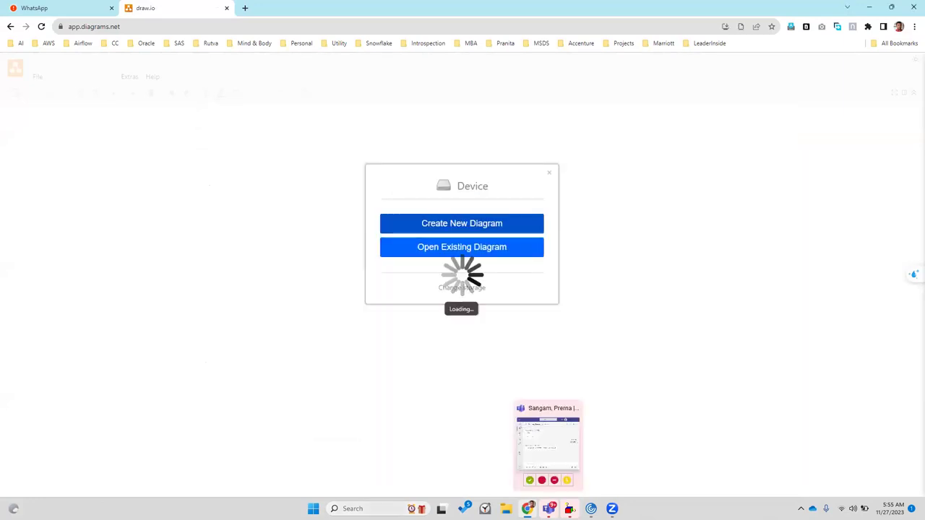
# Bring the draw.io browser window back from the taskbar
pyautogui.press('super+s')
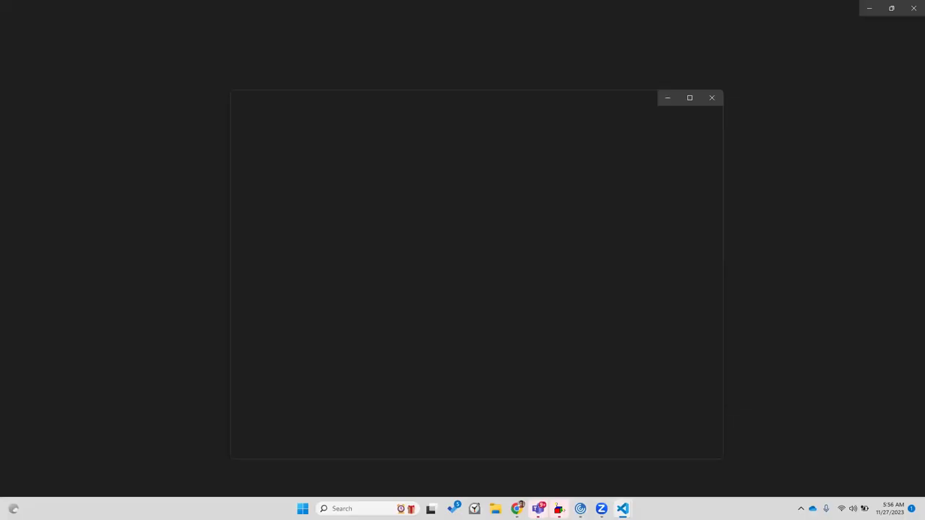
pyautogui.moveTo(517, 508)
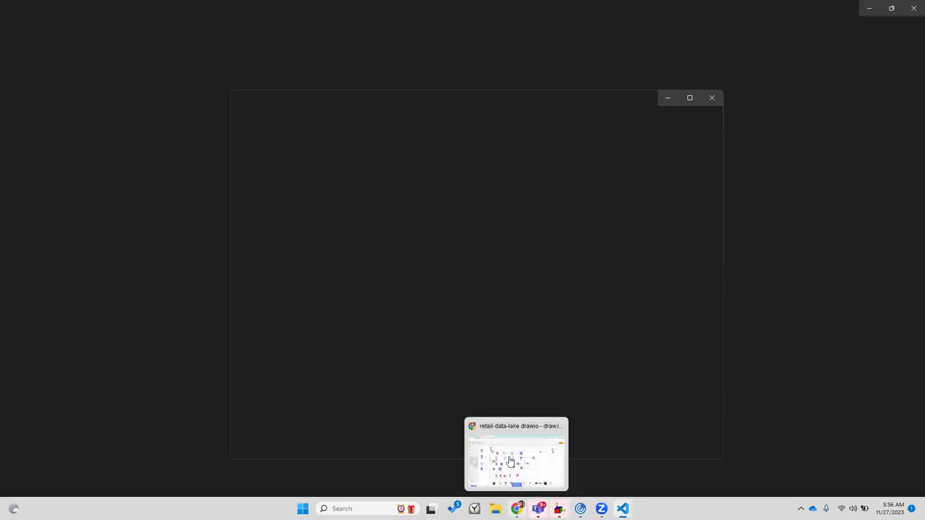
pyautogui.click(510, 455)
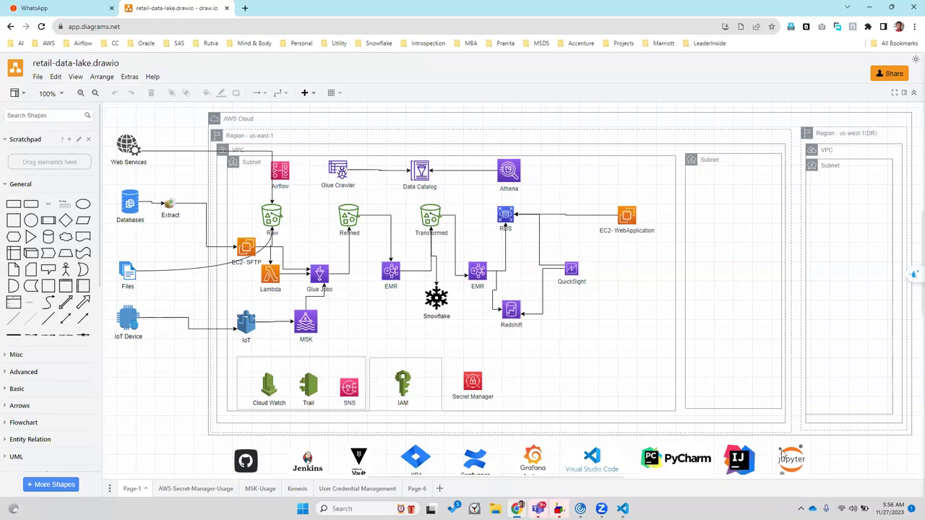
# Rename Page-6 to 'Retail-data-lake-architecture' and save the file's changes
pyautogui.click(418, 488)
pyautogui.click(426, 488)
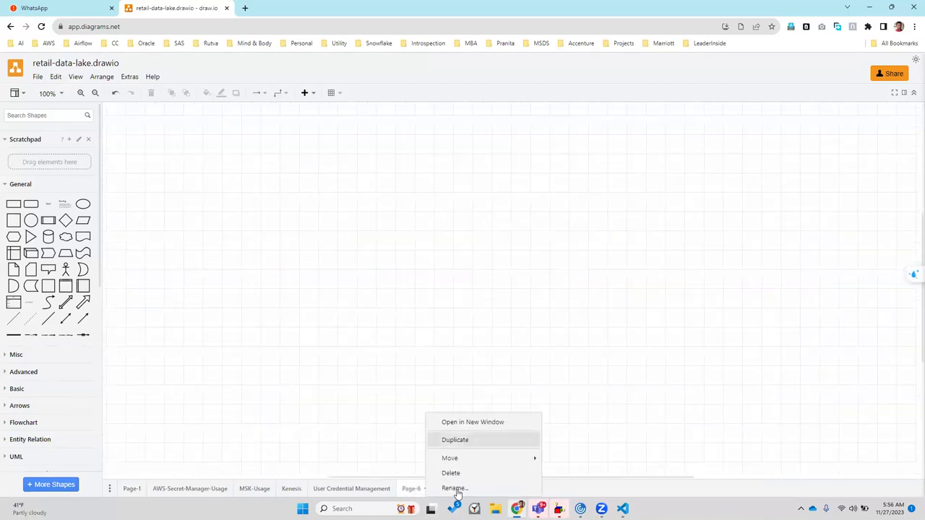
pyautogui.click(454, 488)
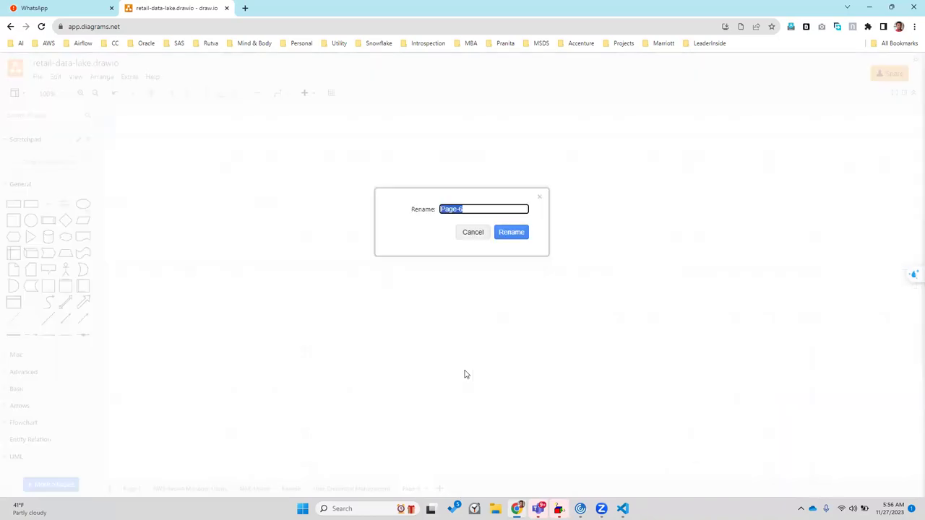
pyautogui.write('Retail-data-lak')
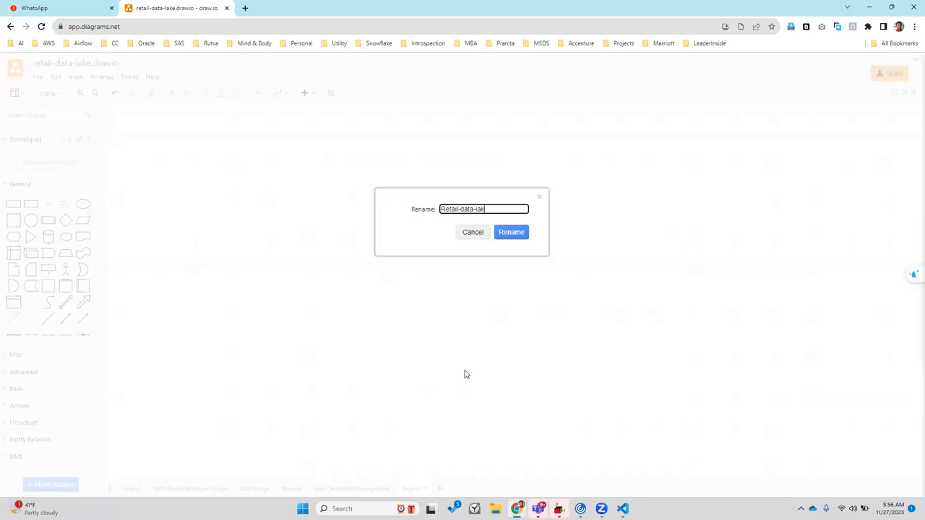
pyautogui.write('e-architecture')
pyautogui.click(506, 235)
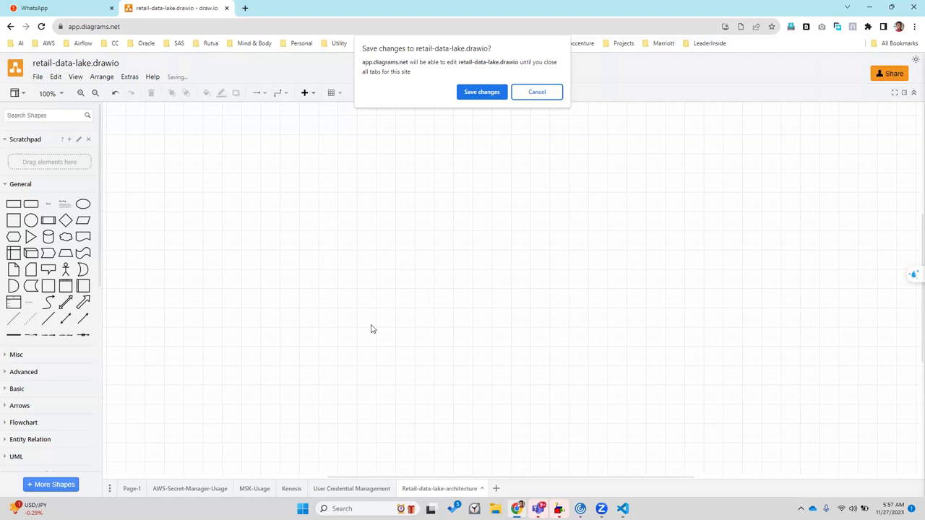
pyautogui.click(492, 97)
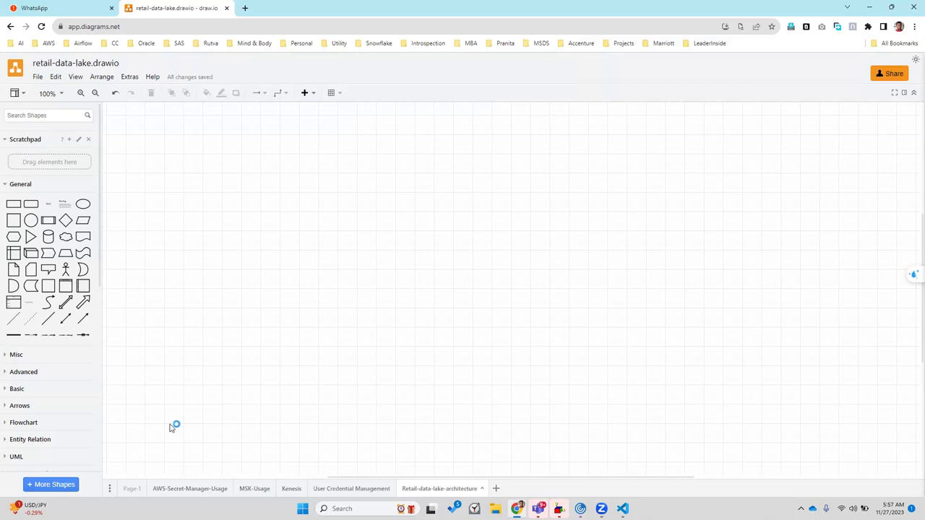
# Copy the entire Page-1 diagram and paste it onto the Retail-data-lake-architecture page
pyautogui.hotkey('ctrl', 'a')
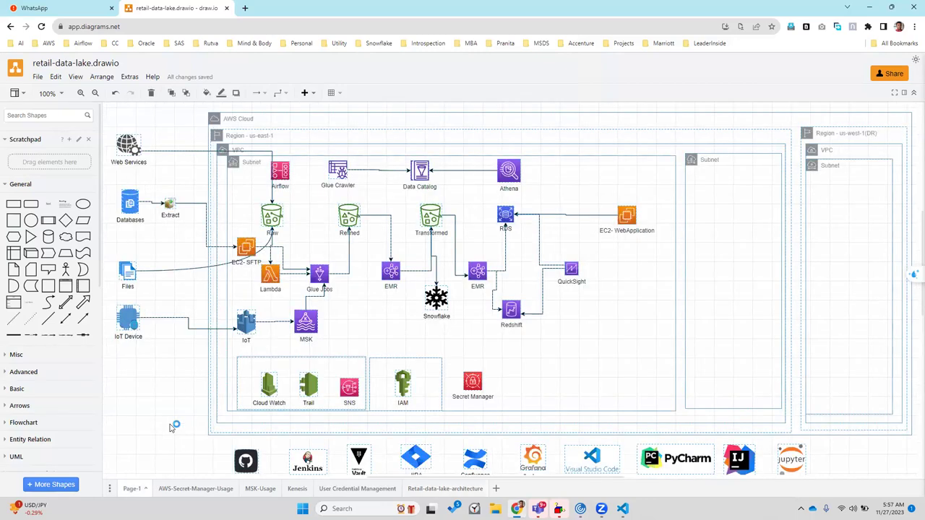
pyautogui.click(434, 489)
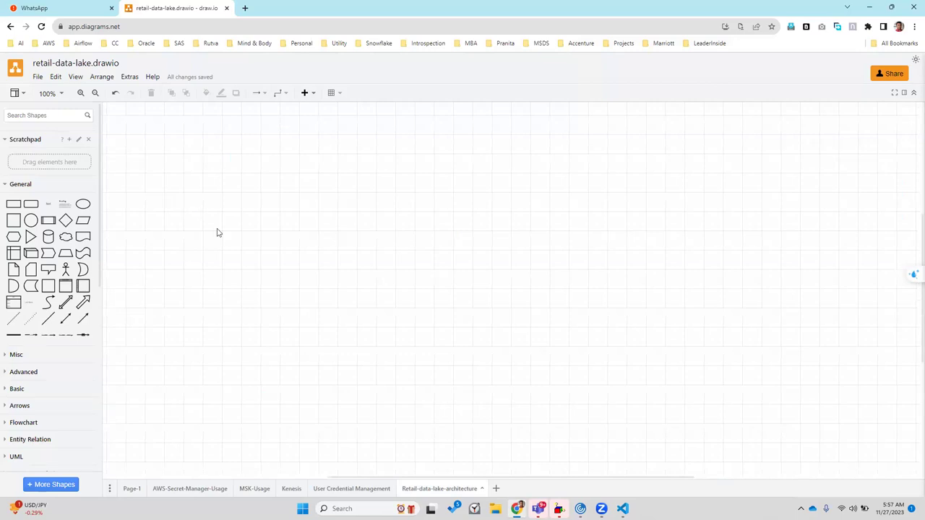
pyautogui.hotkey('ctrl', 'v')
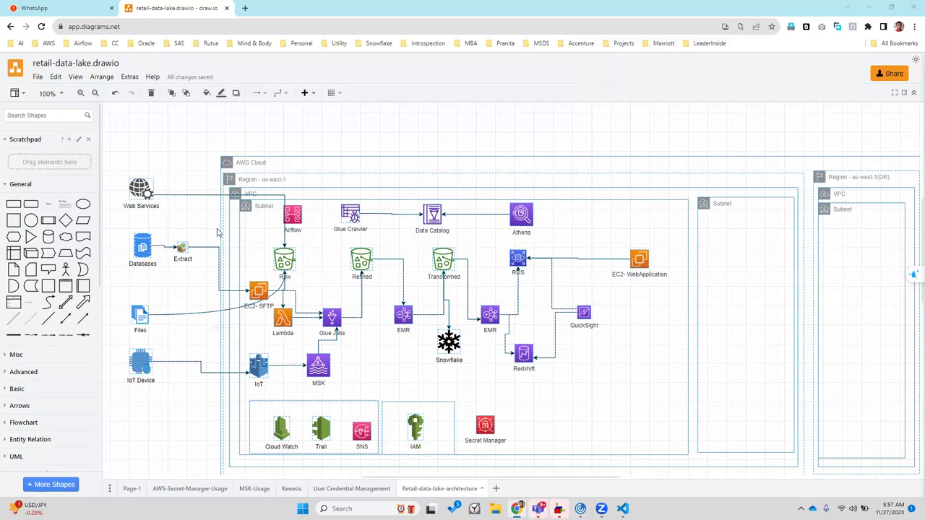
pyautogui.click(410, 162)
pyautogui.click(318, 133)
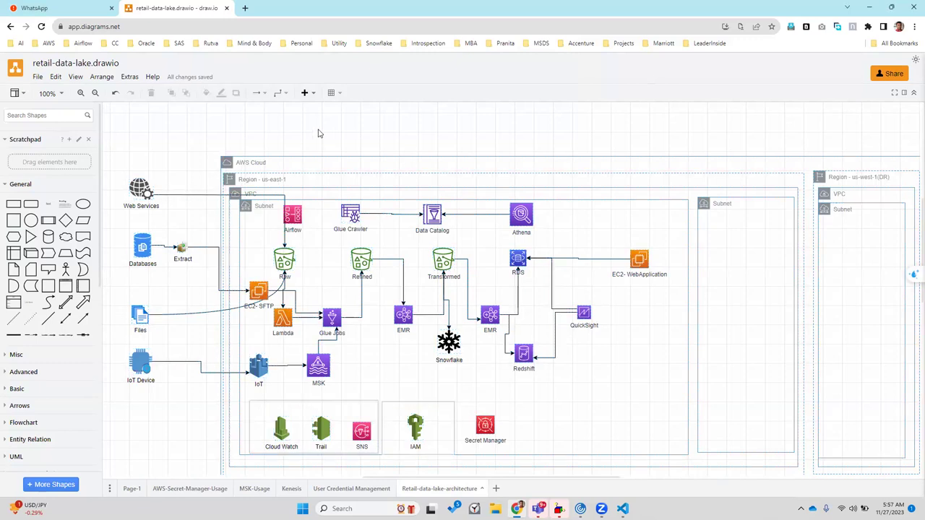
# Search the shape library for 'text'
pyautogui.click(33, 115)
pyautogui.write('text')
pyautogui.press('Return')
# Place a Title shape above AWS Cloud reading 'Retail Datalake Architecture'
pyautogui.moveTo(50, 139); pyautogui.dragTo(302, 122)
pyautogui.doubleClick(325, 123)
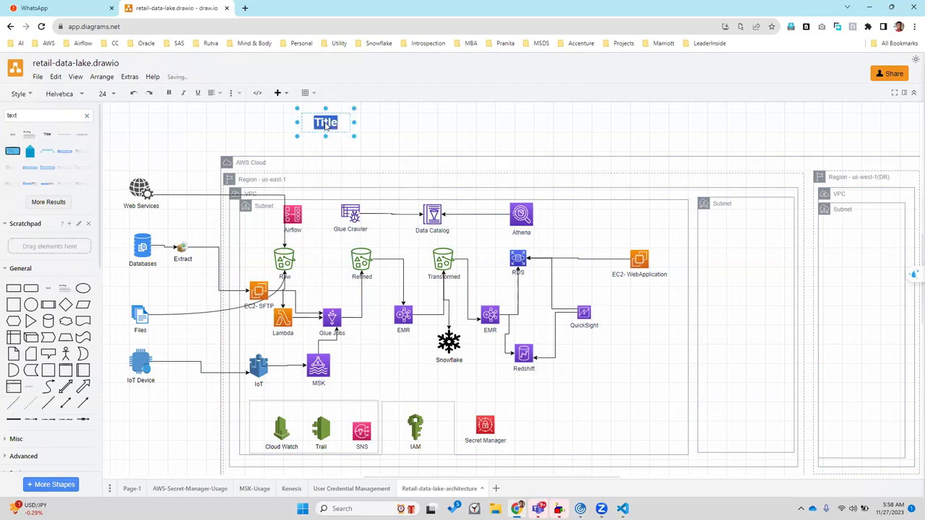
pyautogui.write('Reat')
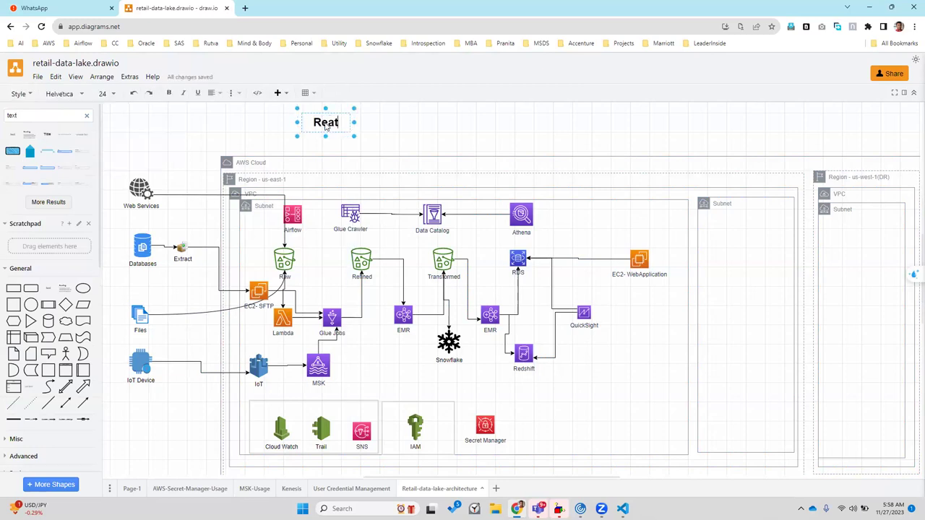
pyautogui.write('il')
pyautogui.press('BackSpace')
pyautogui.press('BackSpace')
pyautogui.press('BackSpace')
pyautogui.press('BackSpace')
pyautogui.press('BackSpace')
pyautogui.press('BackSpace')
pyautogui.write('etai')
pyautogui.write('l Datalake Arch')
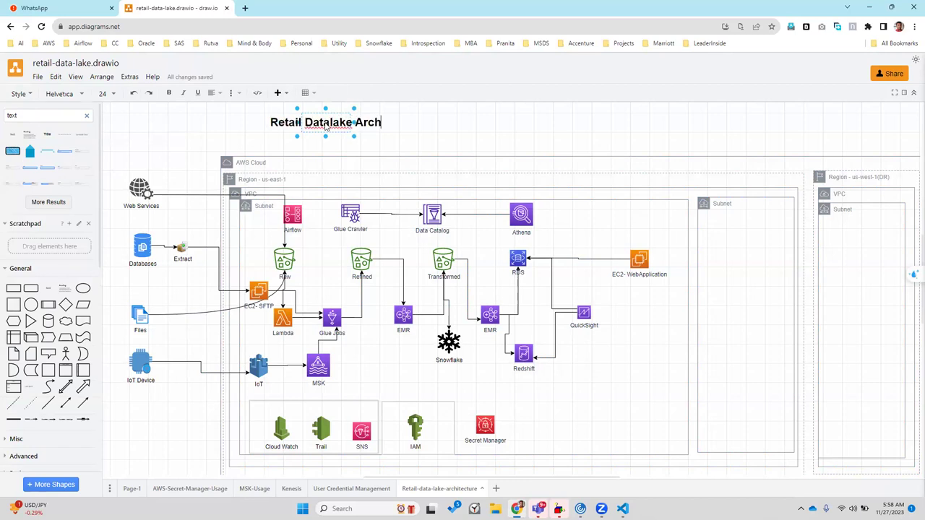
pyautogui.write('itecture')
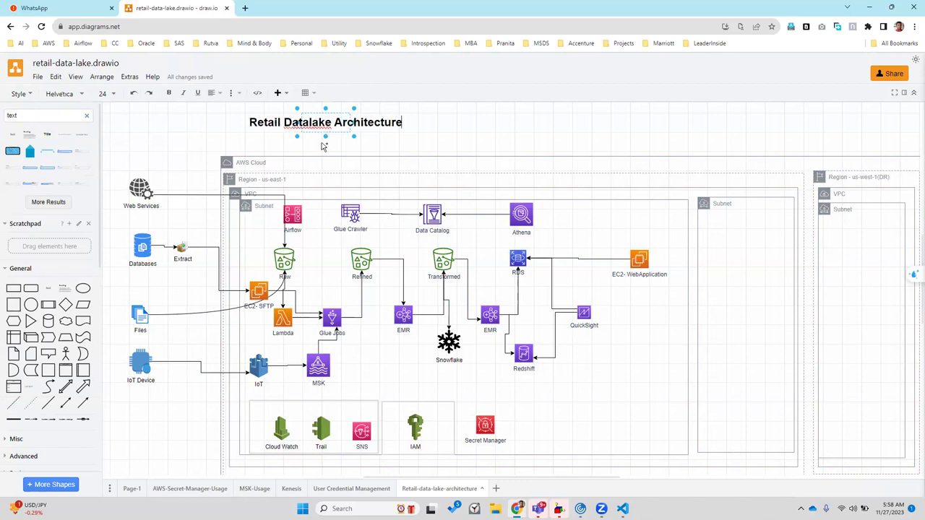
pyautogui.click(322, 147)
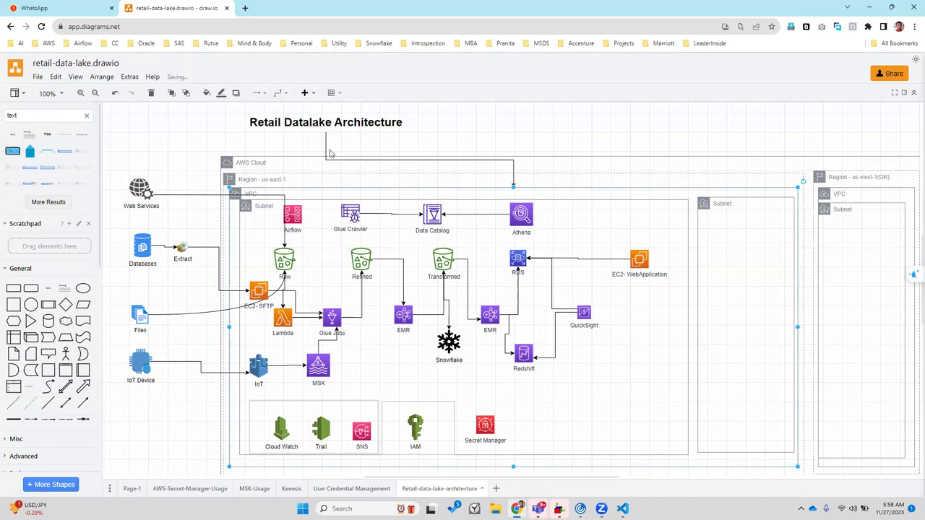
pyautogui.hotkey('ctrl', 'z')
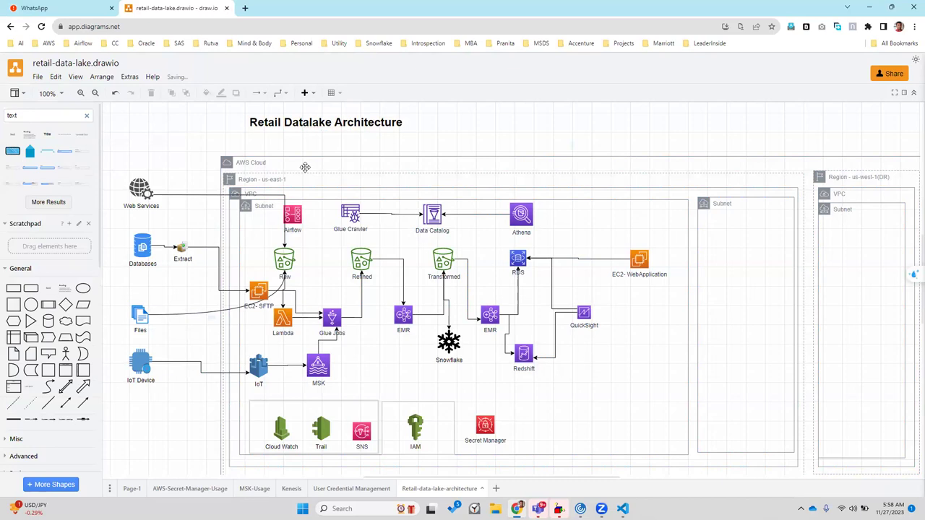
pyautogui.click(276, 164)
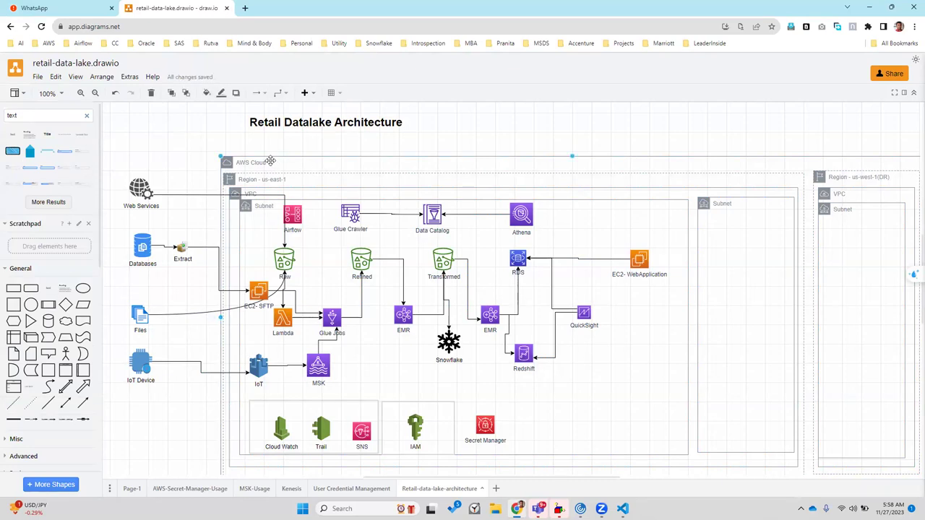
pyautogui.doubleClick(268, 162)
pyautogui.press('Escape')
pyautogui.doubleClick(264, 162)
pyautogui.doubleClick(253, 164)
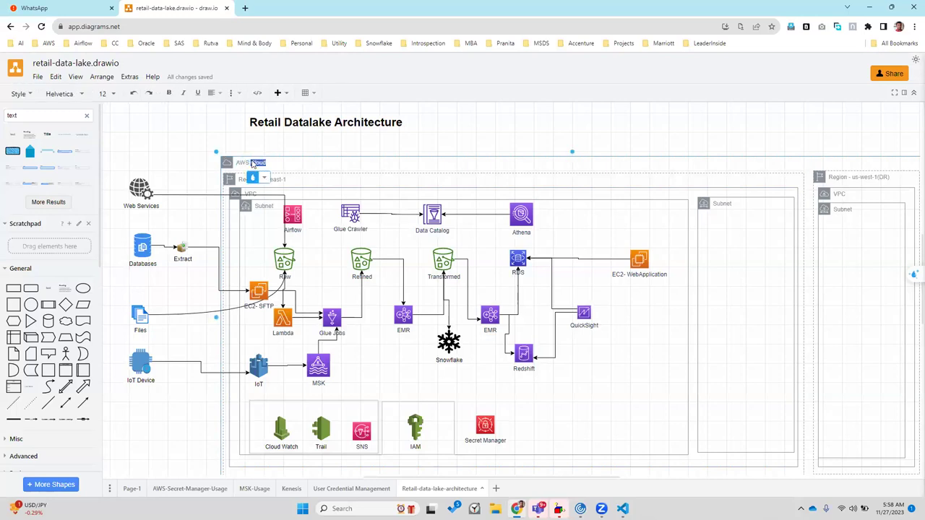
pyautogui.click(252, 164)
pyautogui.write('- Acc # XXXXX - Dev')
pyautogui.click(183, 164)
pyautogui.click(306, 179)
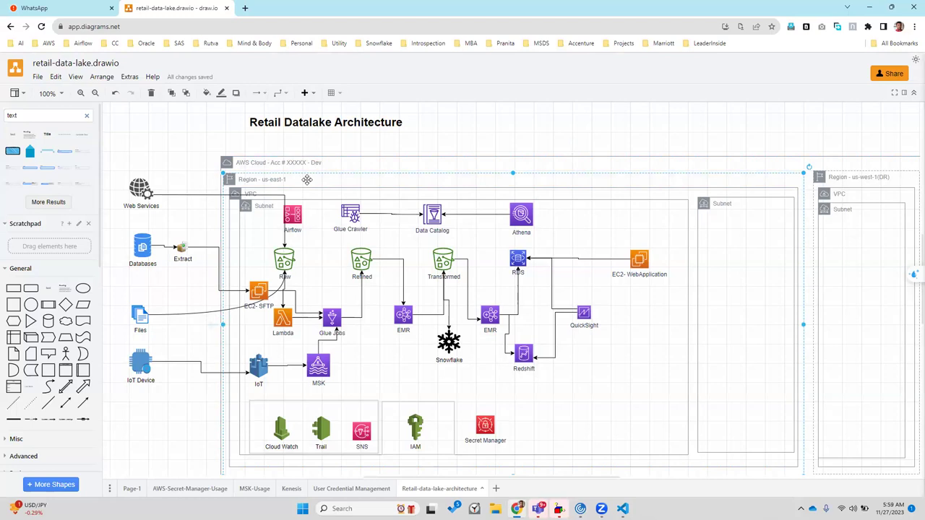
pyautogui.click(876, 177)
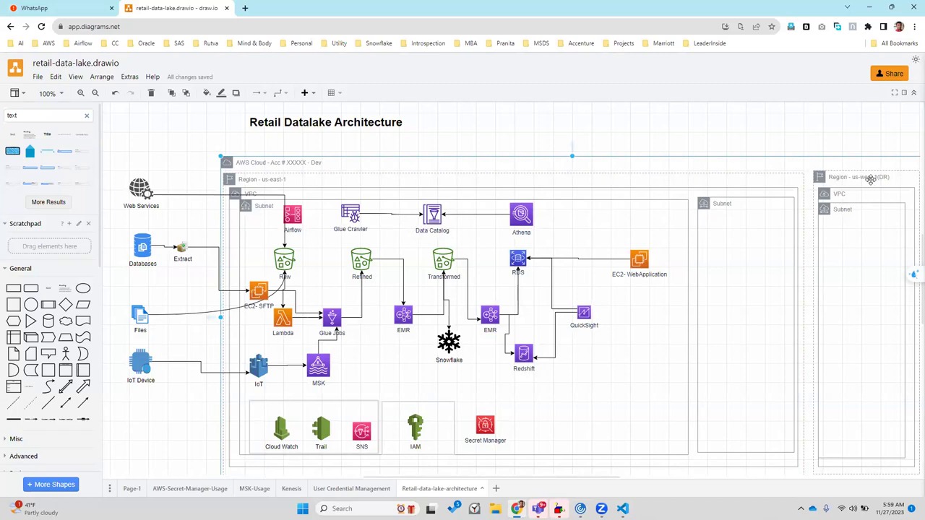
# Delete the Web Services→Raw and Databases→Extract connectors
pyautogui.click(318, 191)
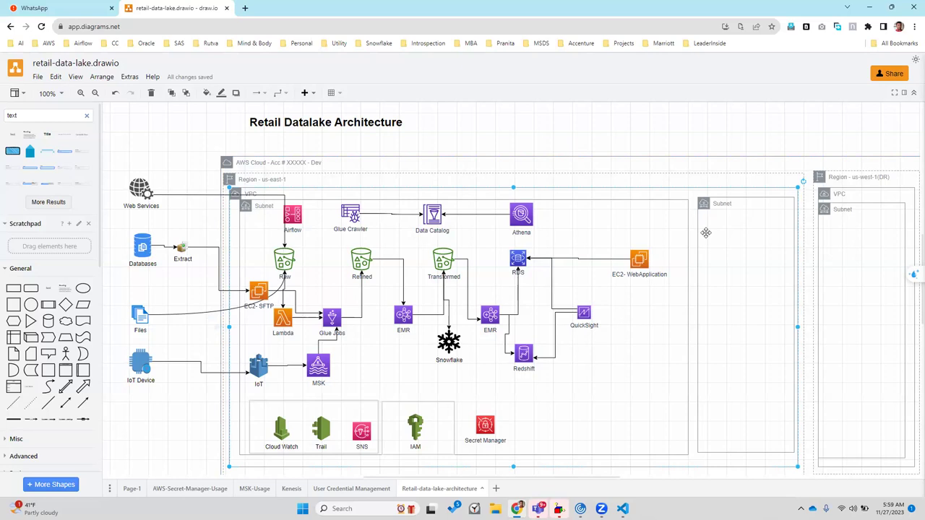
pyautogui.click(198, 195)
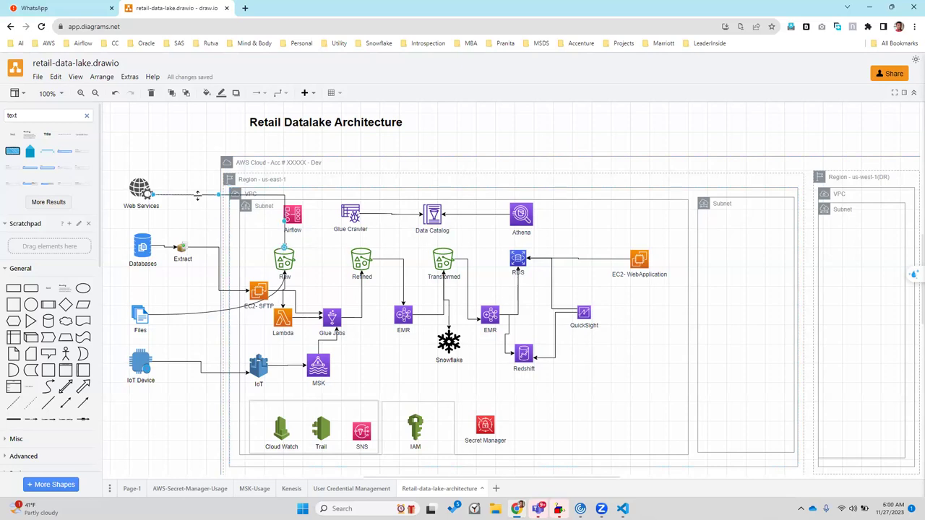
pyautogui.moveTo(197, 195); pyautogui.dragTo(196, 247)
pyautogui.press('Delete')
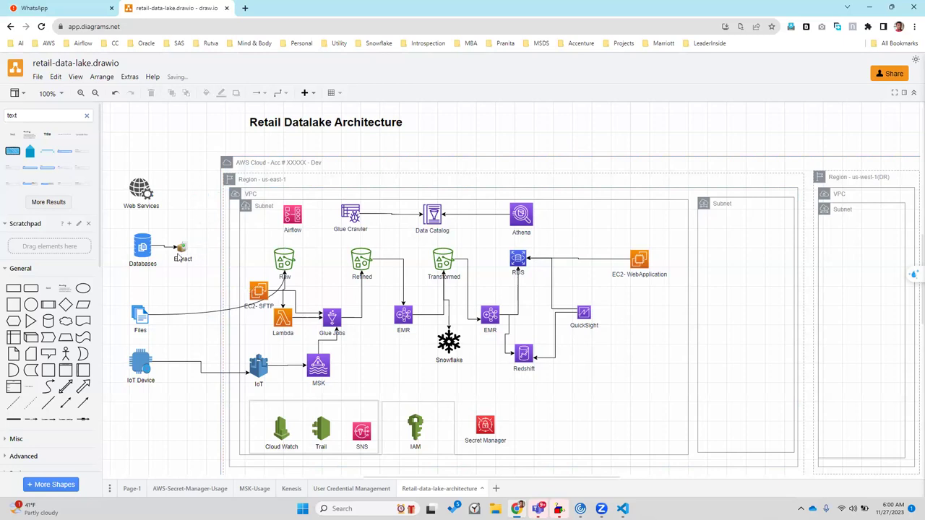
pyautogui.click(165, 246)
pyautogui.press('Delete')
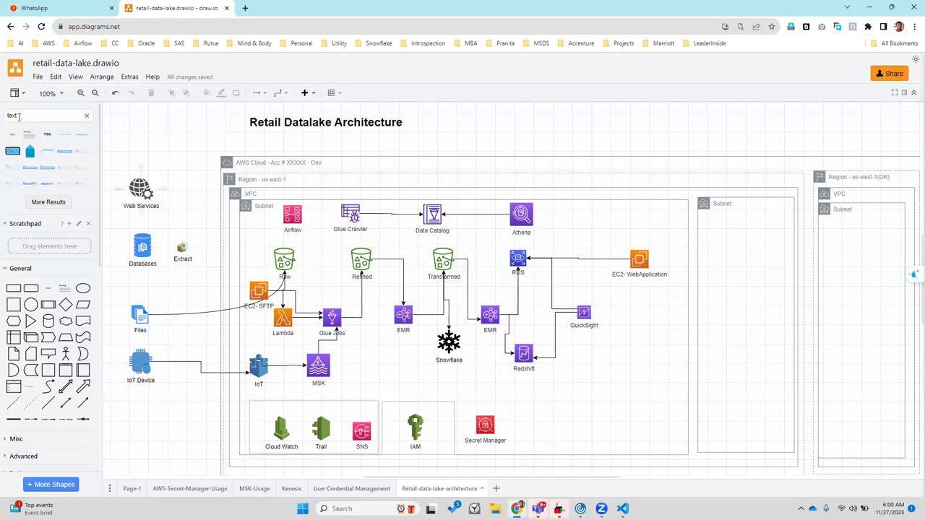
# Try shape-library searches for 'system', 'ssl' and 'sale'
pyautogui.doubleClick(12, 116)
pyautogui.write('system')
pyautogui.press('Return')
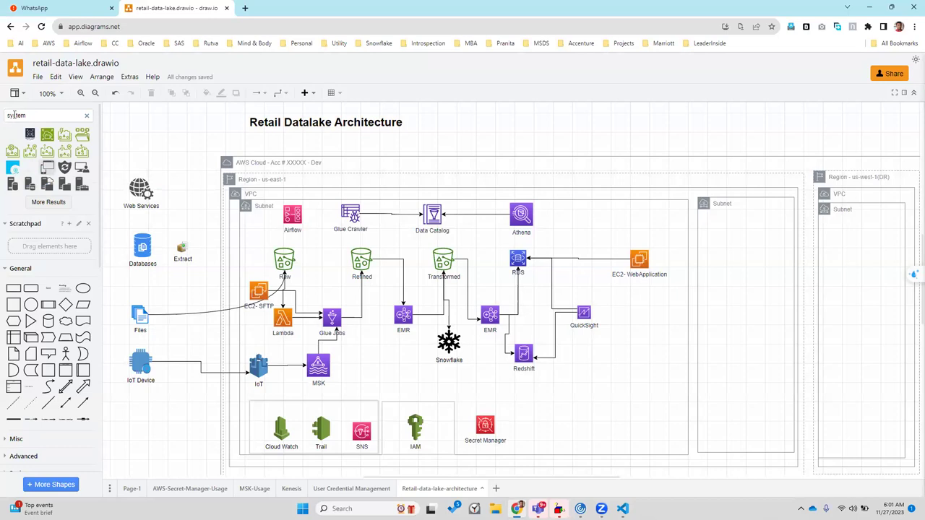
pyautogui.hotkey('ctrl', 'a')
pyautogui.write('ssl')
pyautogui.press('Return')
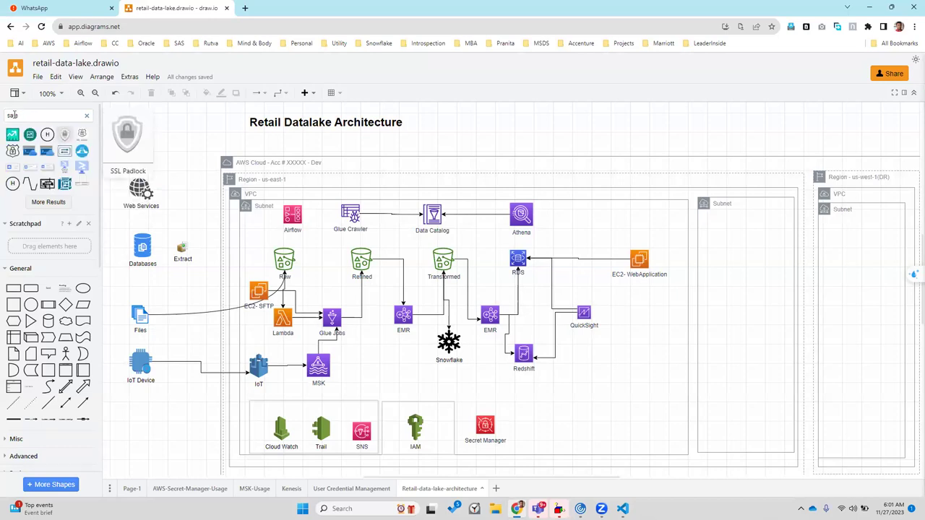
pyautogui.write('le')
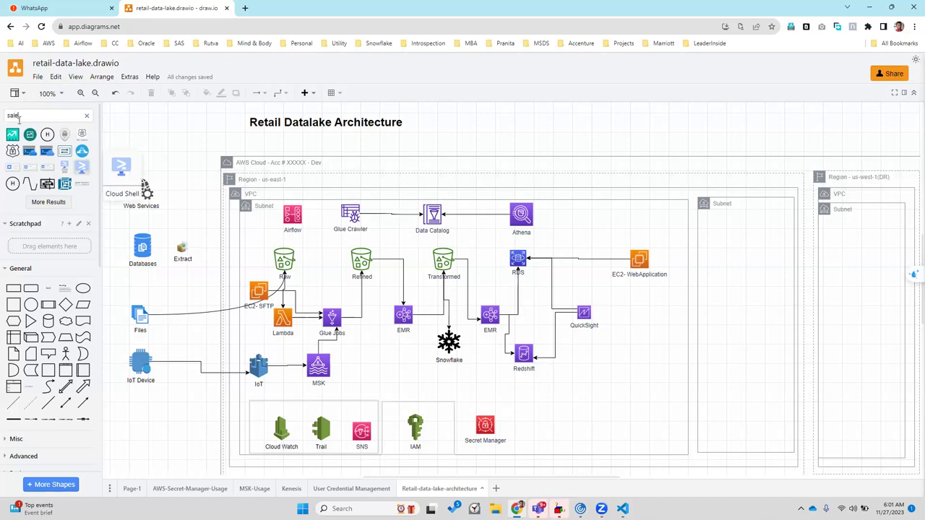
# Search for 'AS400' and place the IBM Mini AS400 shape above Web Services
pyautogui.hotkey('ctrl', 'a')
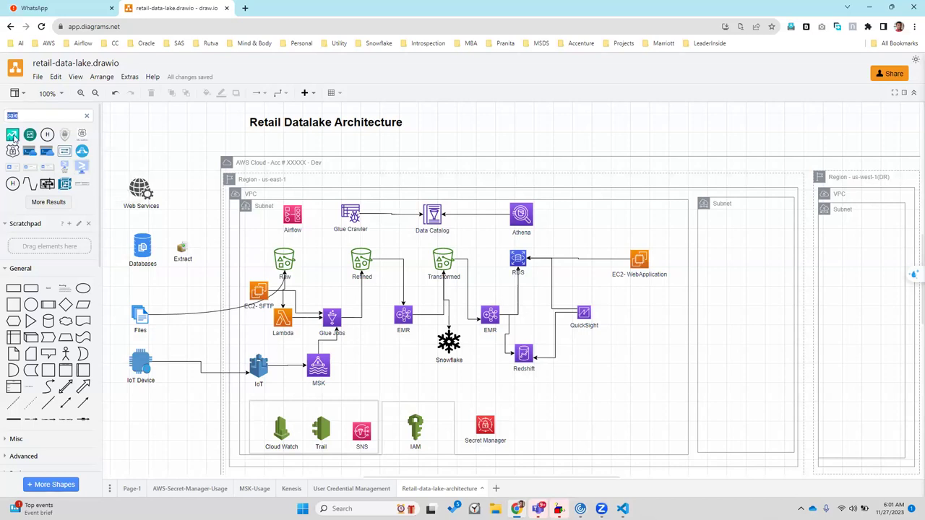
pyautogui.write('AS 400')
pyautogui.press('Return')
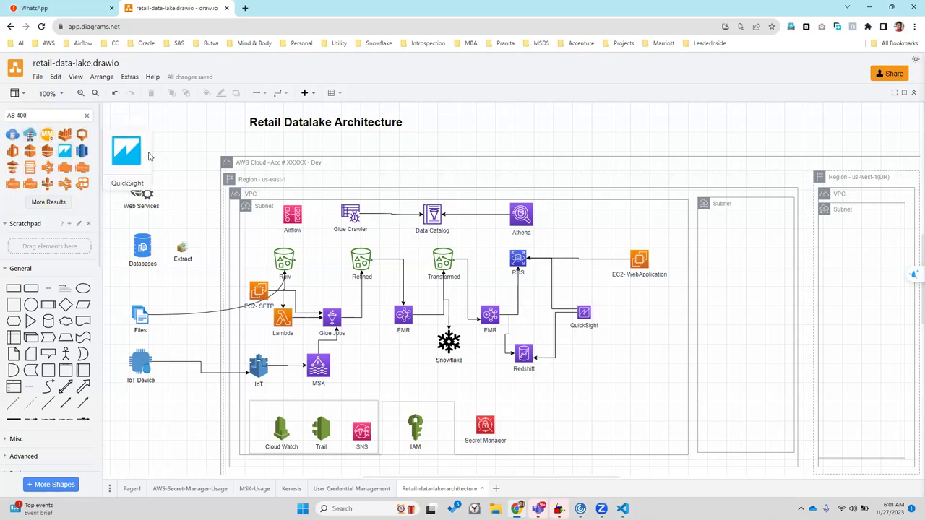
pyautogui.press('Left')
pyautogui.press('Left')
pyautogui.press('Left')
pyautogui.press('BackSpace')
pyautogui.press('Return')
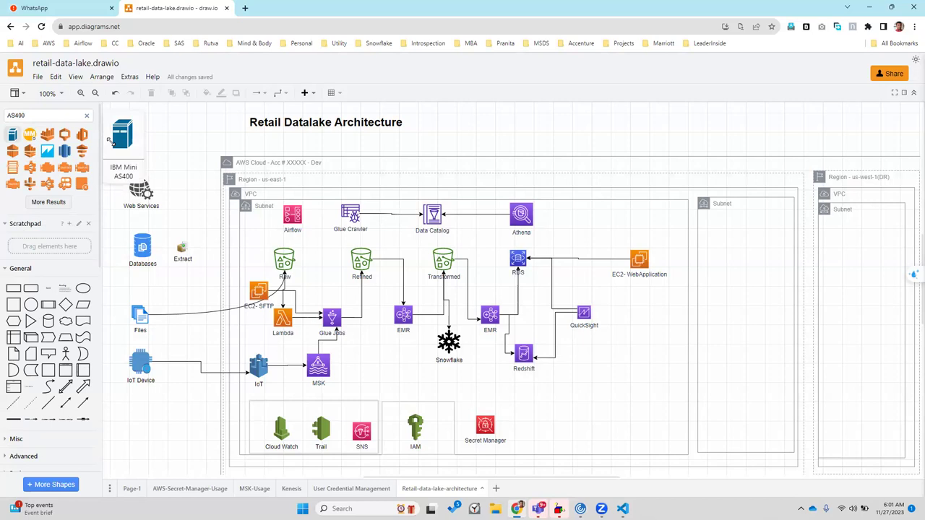
pyautogui.moveTo(109, 141); pyautogui.dragTo(111, 143)
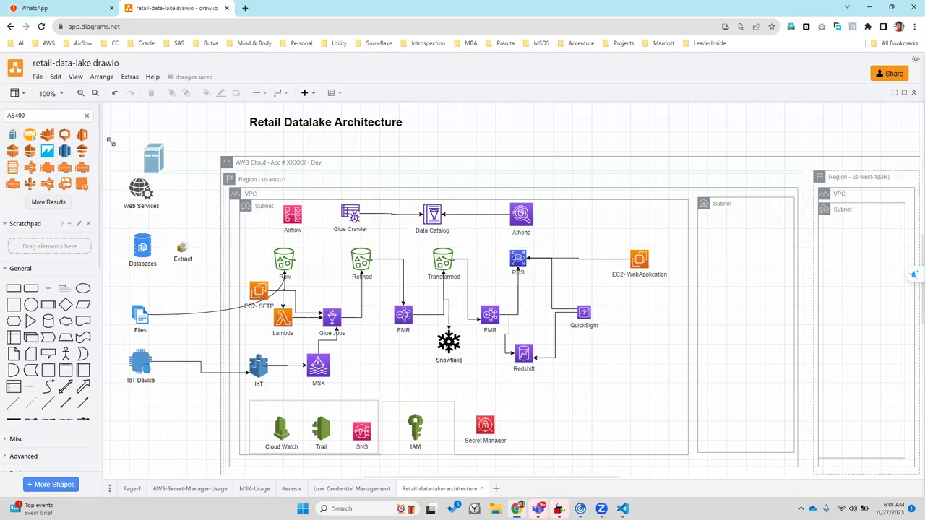
pyautogui.moveTo(110, 143); pyautogui.dragTo(111, 142)
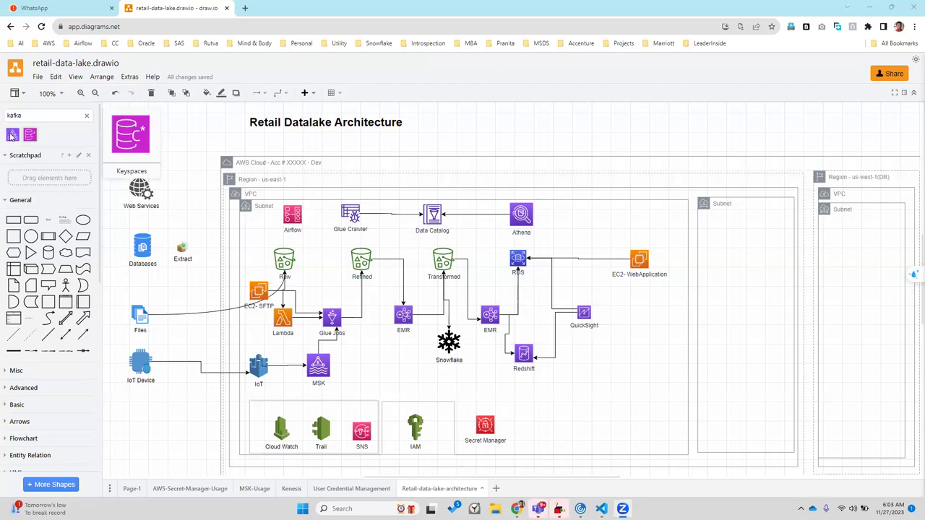
# Preview the Kafka shape results, such as Keyspaces and Managed Streaming for Kafka
pyautogui.moveTo(12, 137)
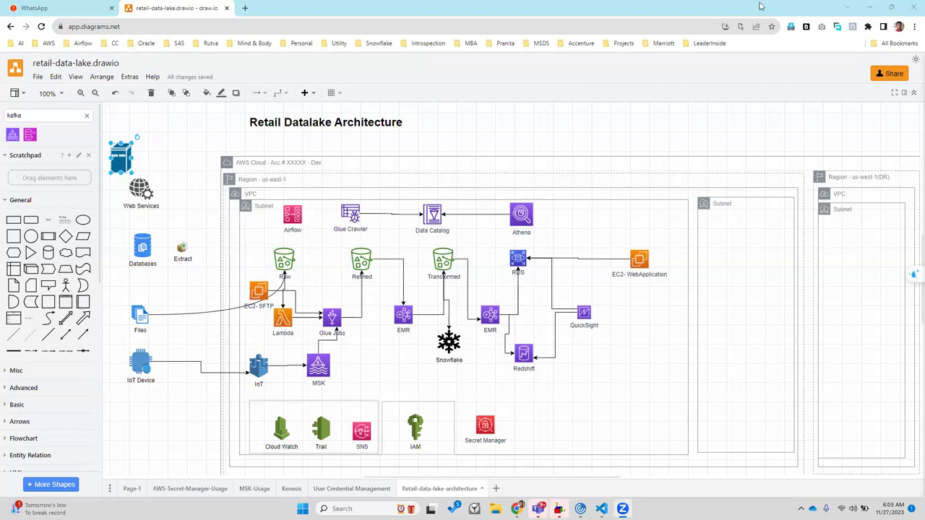
# Search Google for 'kafka logo' in a new tab, then refine to 'confluent kafka logo'
pyautogui.click(245, 9)
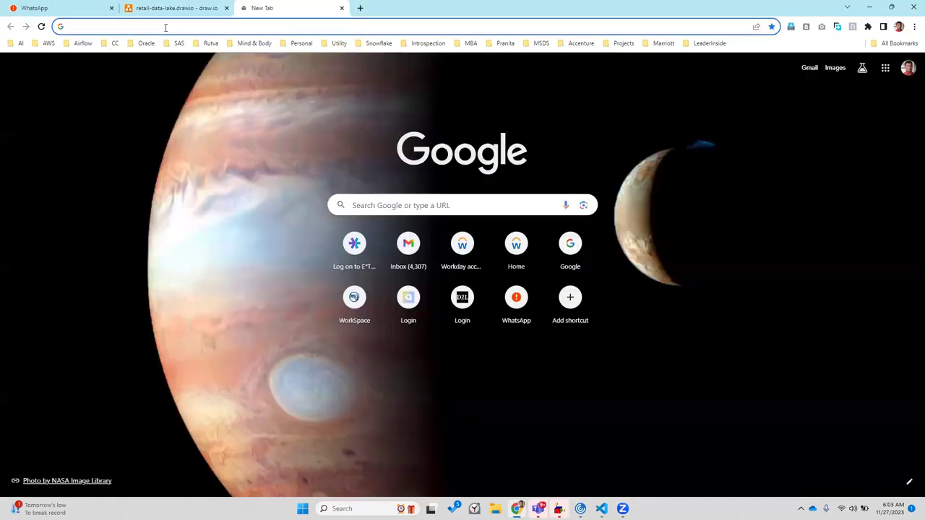
pyautogui.write('kafka')
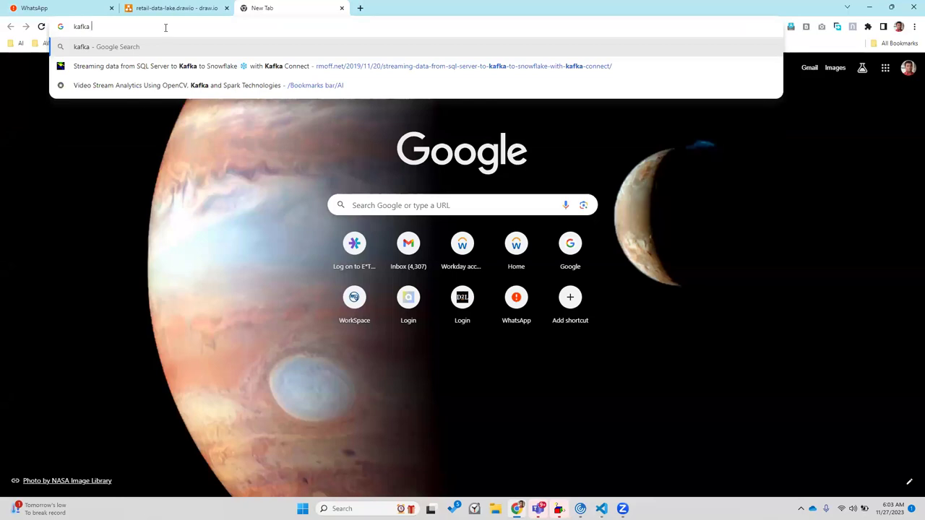
pyautogui.write(' logo')
pyautogui.press('Return')
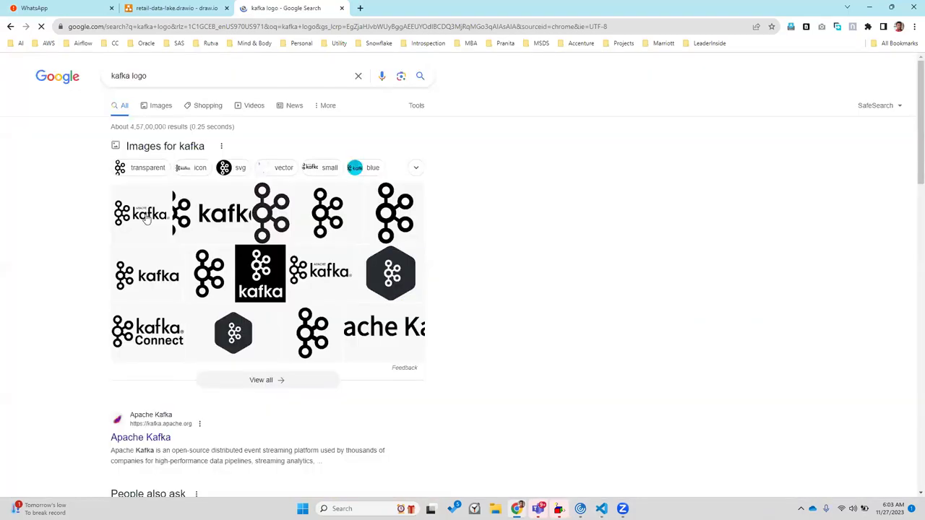
pyautogui.click(113, 76)
pyautogui.write('conflu')
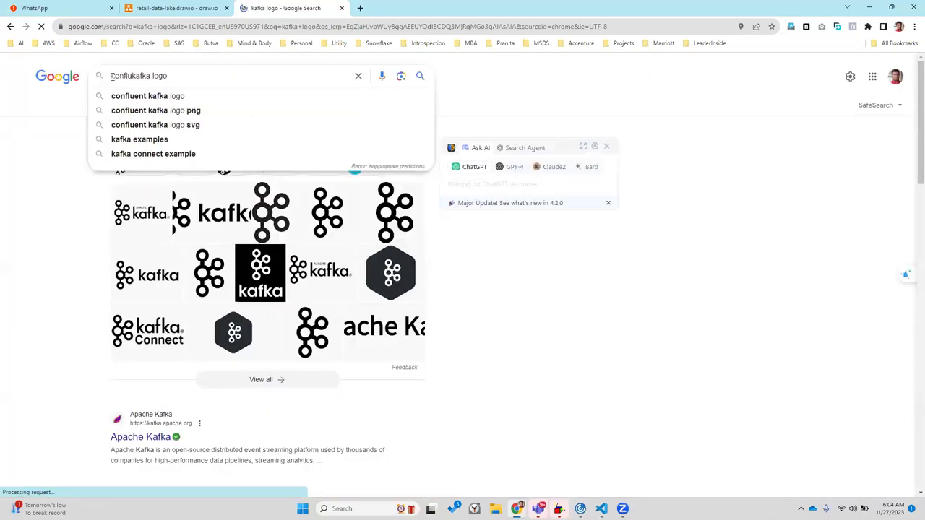
pyautogui.write('net')
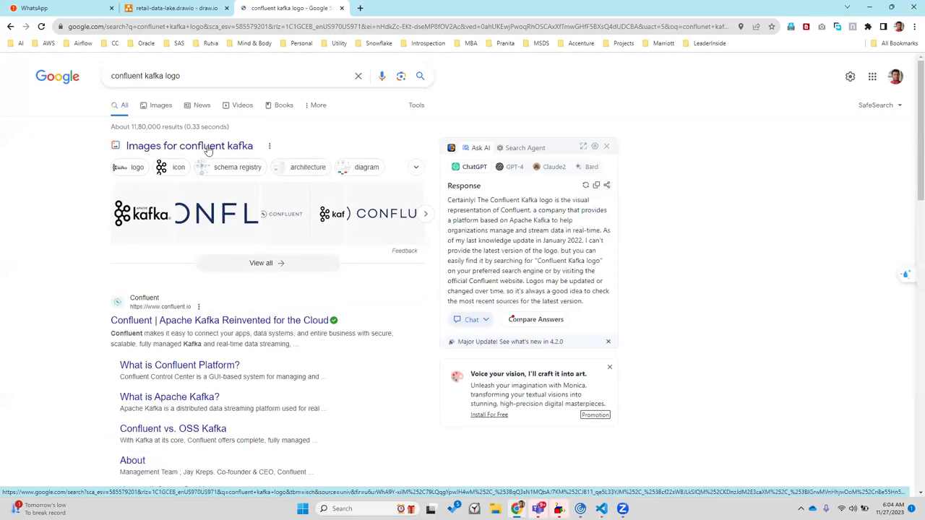
# Browse forward and back through the row of Confluent and Kafka logo images
pyautogui.click(426, 217)
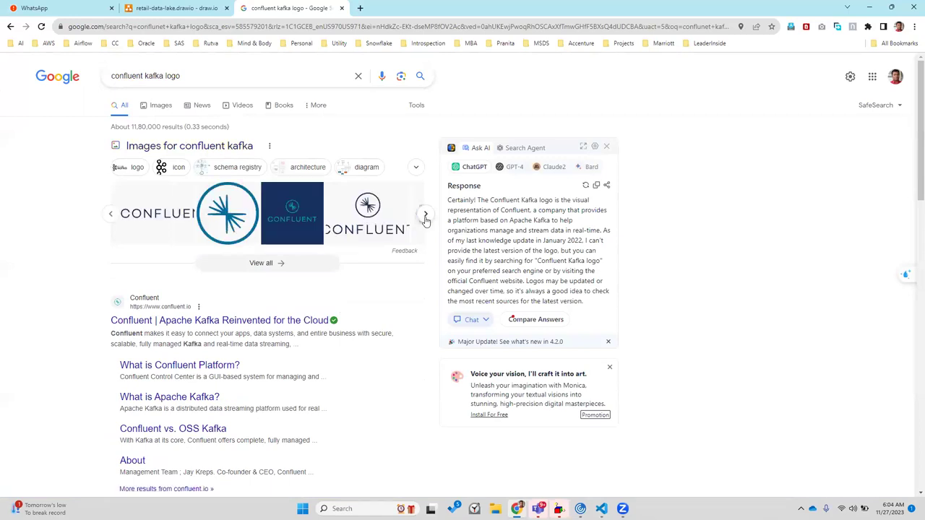
pyautogui.click(425, 217)
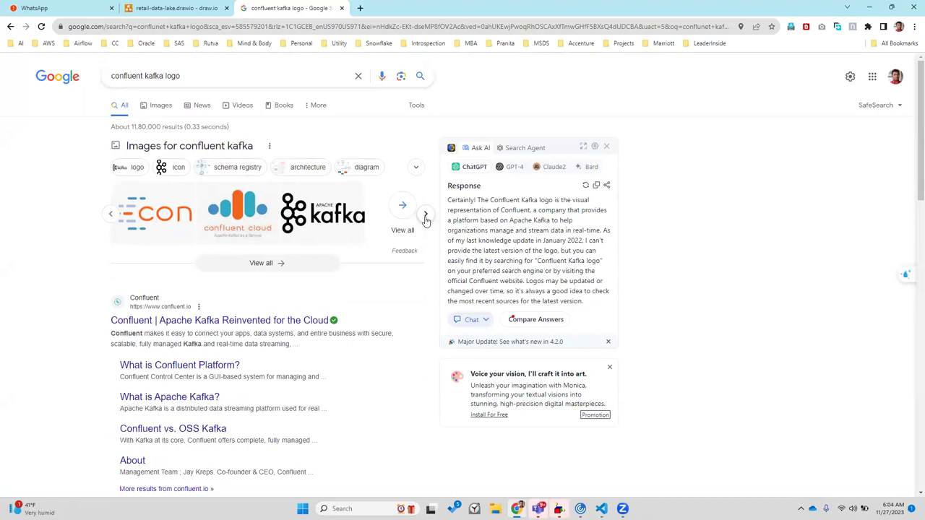
pyautogui.click(426, 217)
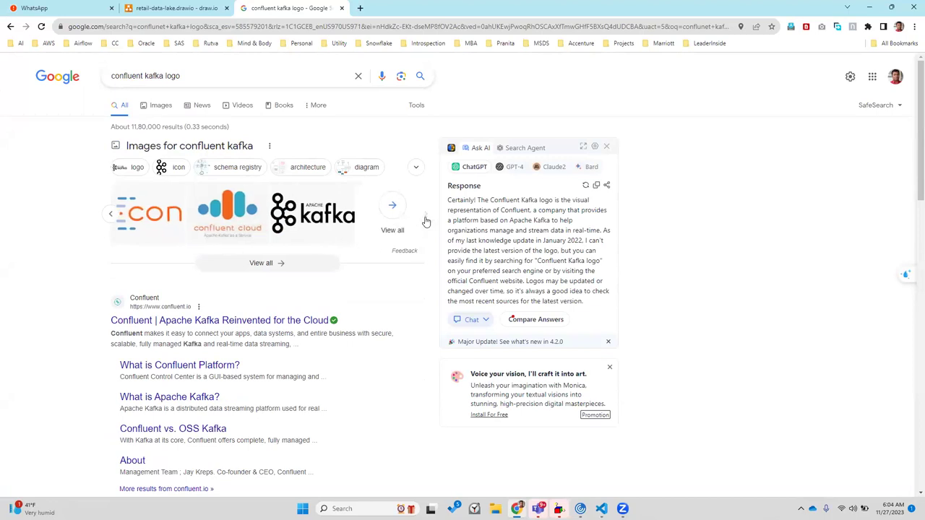
pyautogui.click(112, 215)
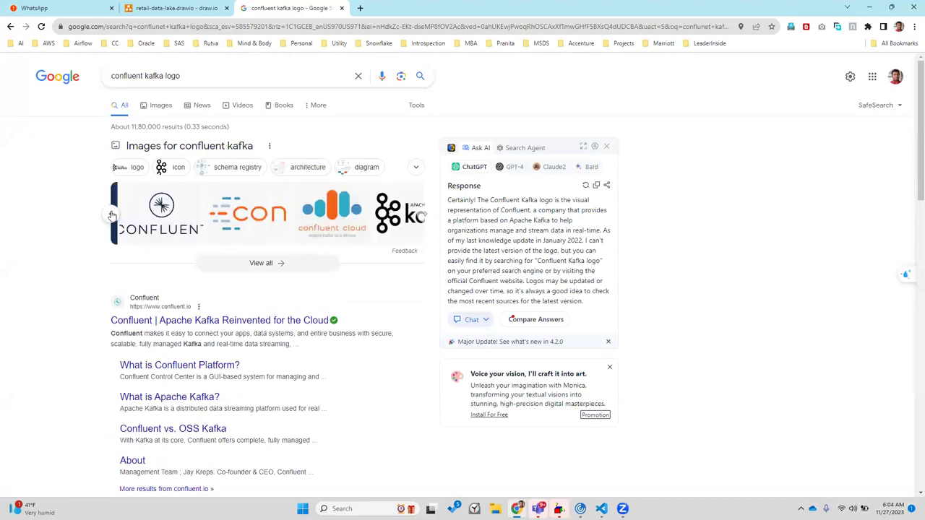
pyautogui.click(112, 215)
pyautogui.click(112, 215)
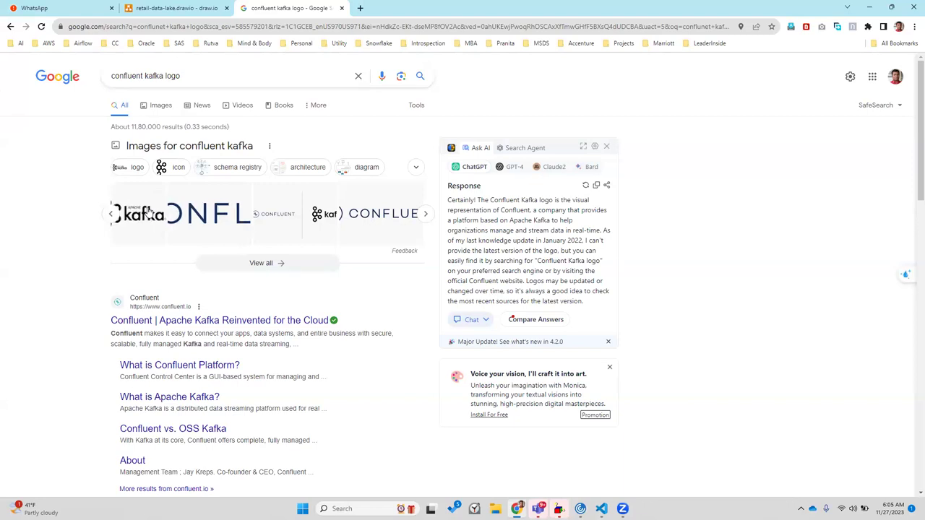
# Copy the Apache Kafka logo image and return to the draw.io tab
pyautogui.click(148, 212)
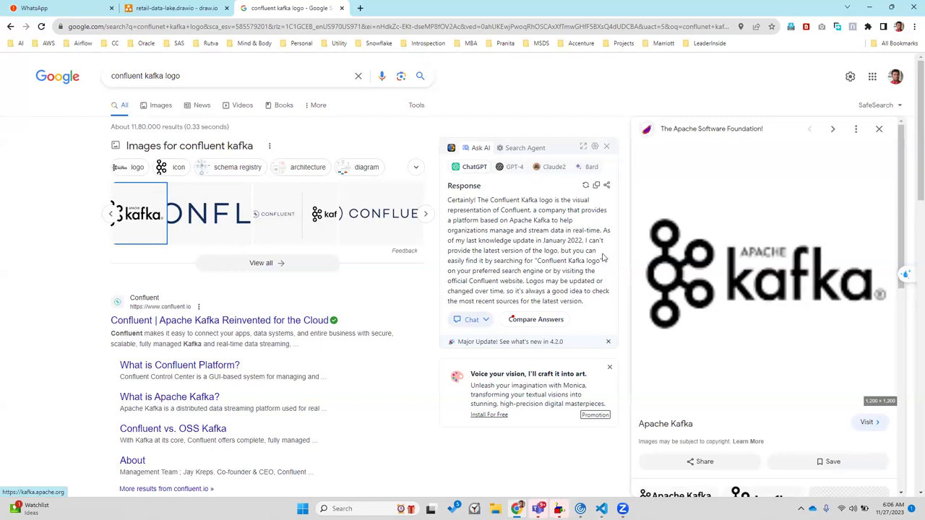
pyautogui.rightClick(729, 281)
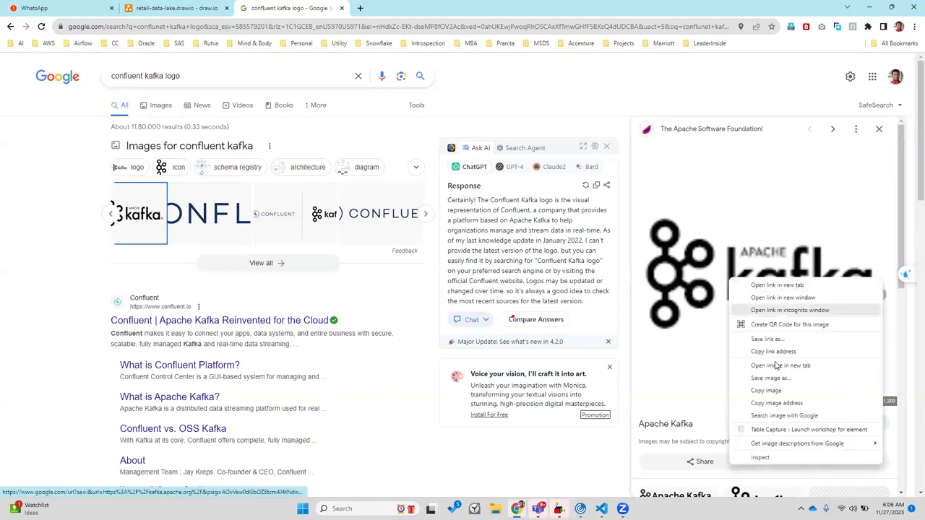
pyautogui.click(768, 391)
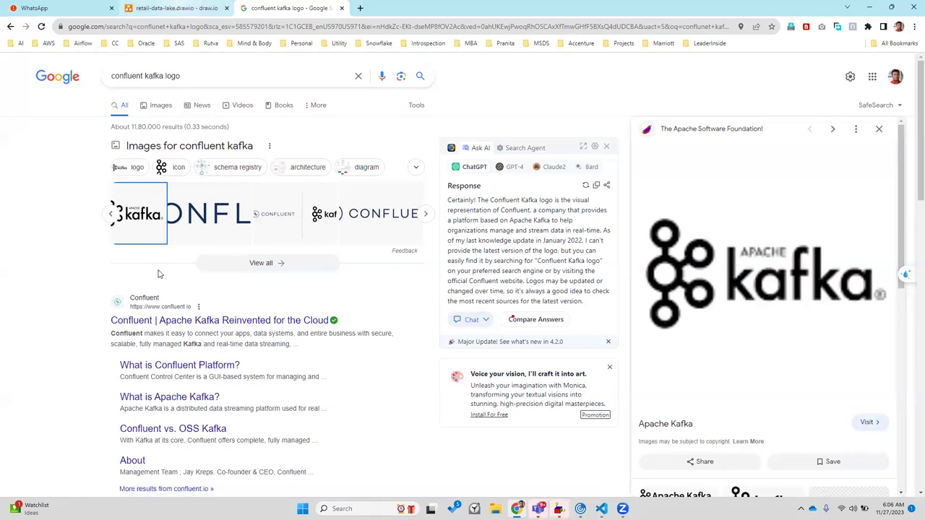
pyautogui.hotkey('ctrl', 'shift', 'Tab')
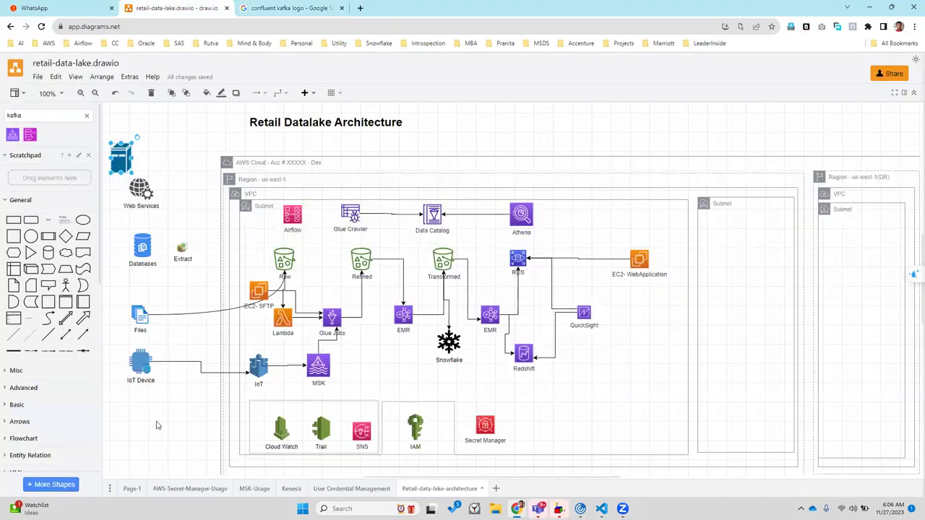
# Undo the last diagram edit and show Google Images results for 'confluent kafka logo'
pyautogui.hotkey('ctrl', 'z')
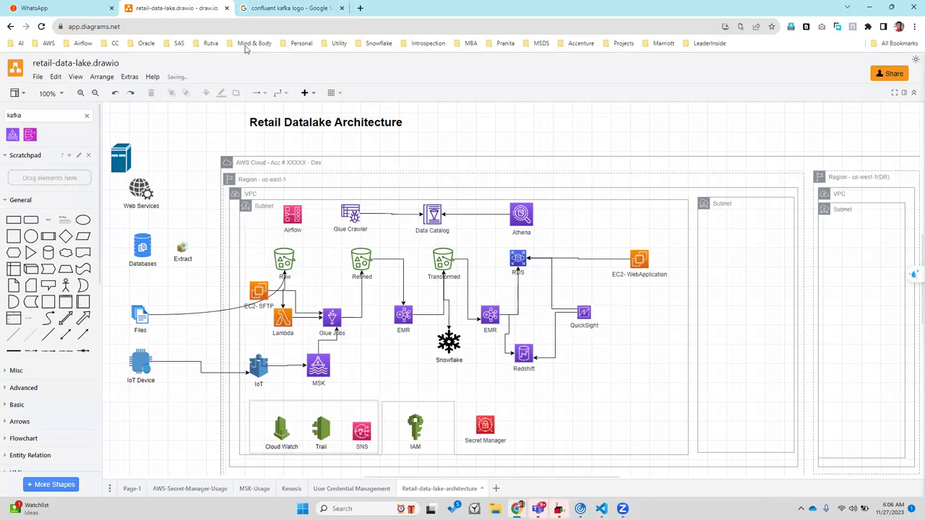
pyautogui.hotkey('ctrl', 'Tab')
pyautogui.click(160, 106)
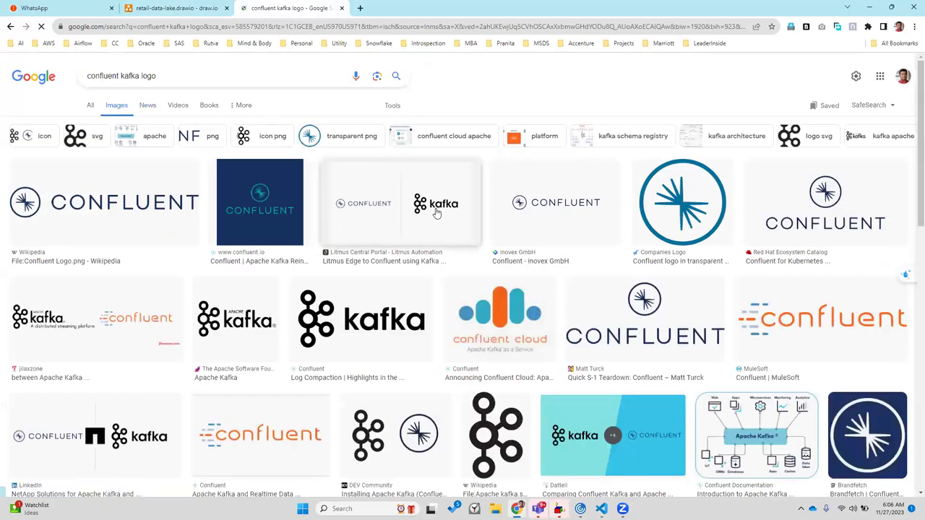
# Copy the Confluent Kafka logo image from the Google Images preview and return to the diagram
pyautogui.click(413, 316)
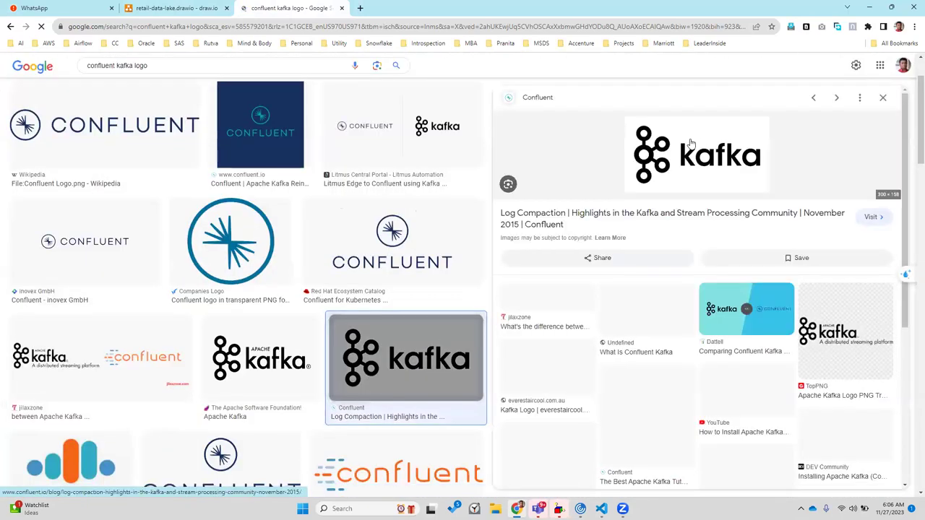
pyautogui.click(690, 143)
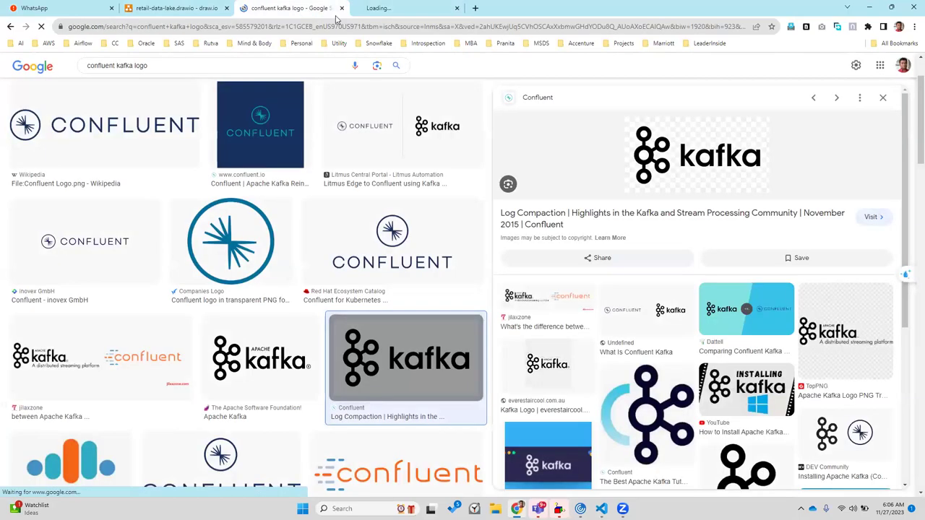
pyautogui.click(310, 9)
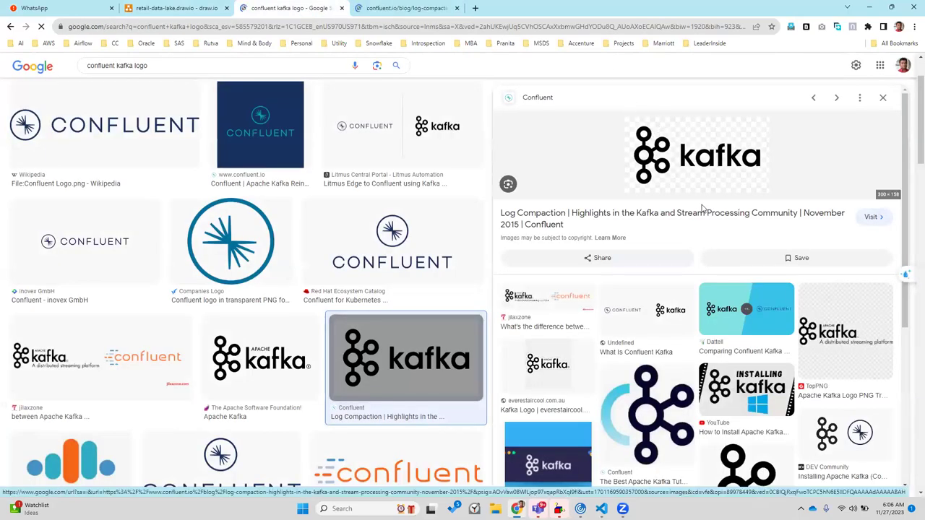
pyautogui.rightClick(657, 135)
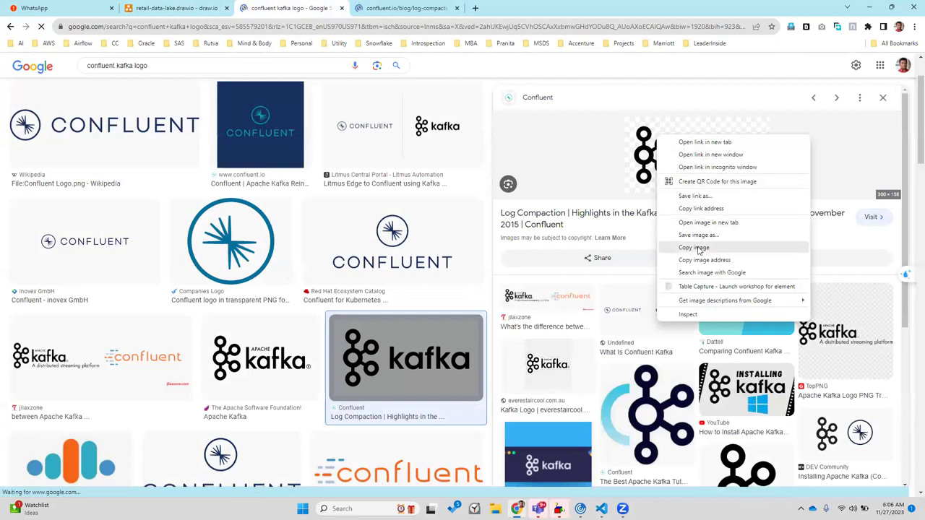
pyautogui.click(706, 249)
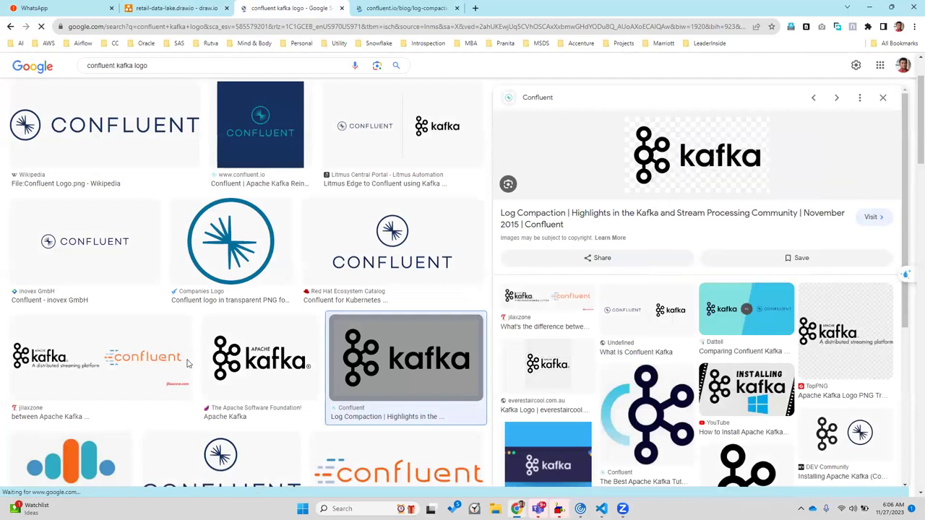
pyautogui.hotkey('ctrl', 'shift', 'Tab')
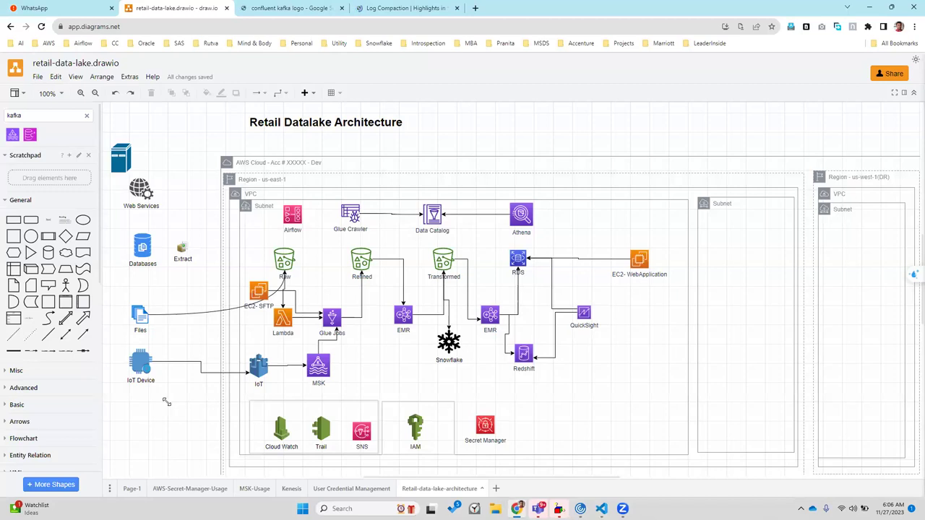
# Paste the Kafka logo, shrink it, and place it beside the server icon at the top left
pyautogui.hotkey('ctrl', 'v')
pyautogui.moveTo(163, 401); pyautogui.dragTo(177, 145)
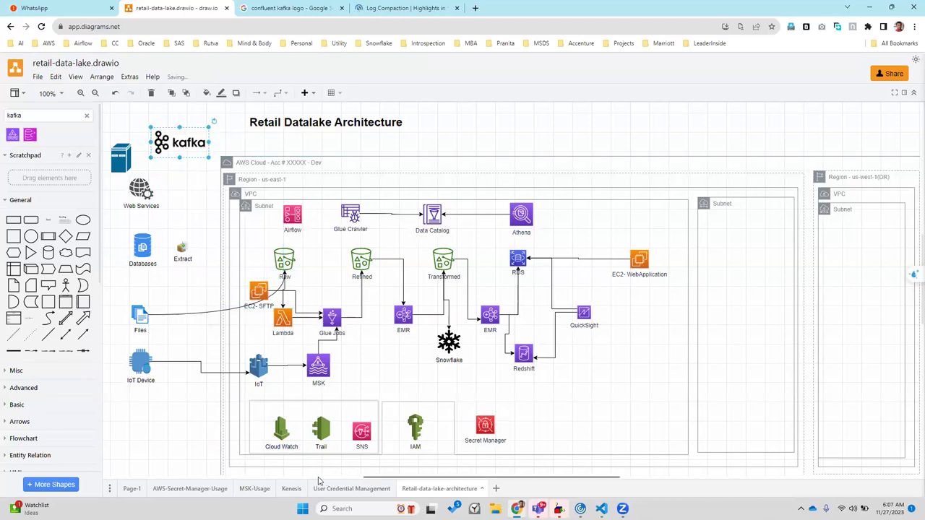
pyautogui.hscroll(-2, 614, 203)
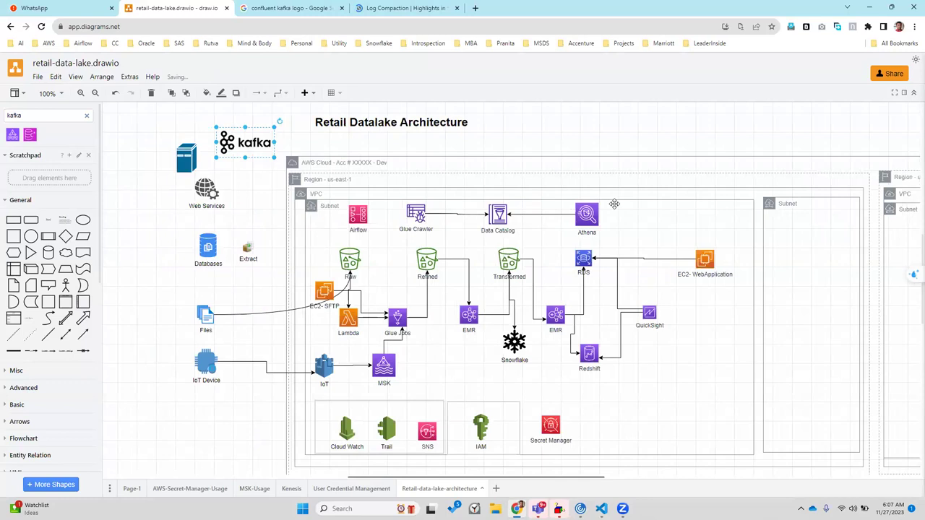
pyautogui.hscroll(-3, 614, 204)
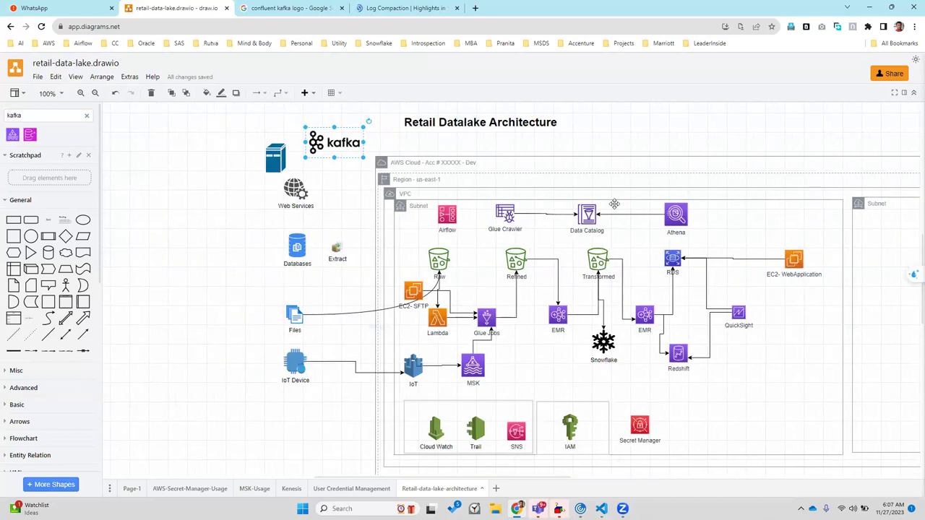
pyautogui.moveTo(272, 153); pyautogui.dragTo(191, 136)
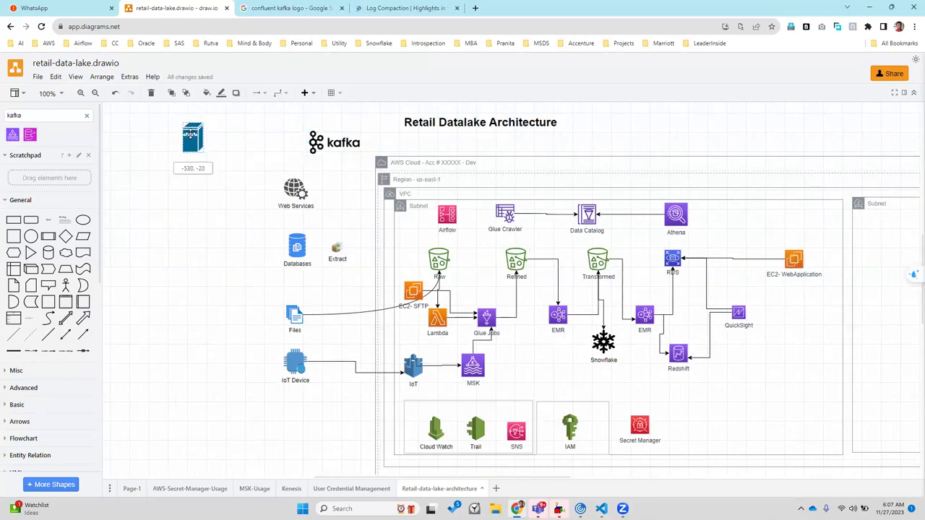
pyautogui.moveTo(328, 143); pyautogui.dragTo(285, 138)
# Connect the server icon to the Kafka logo with a restyled arrow
pyautogui.moveTo(218, 136); pyautogui.dragTo(258, 140)
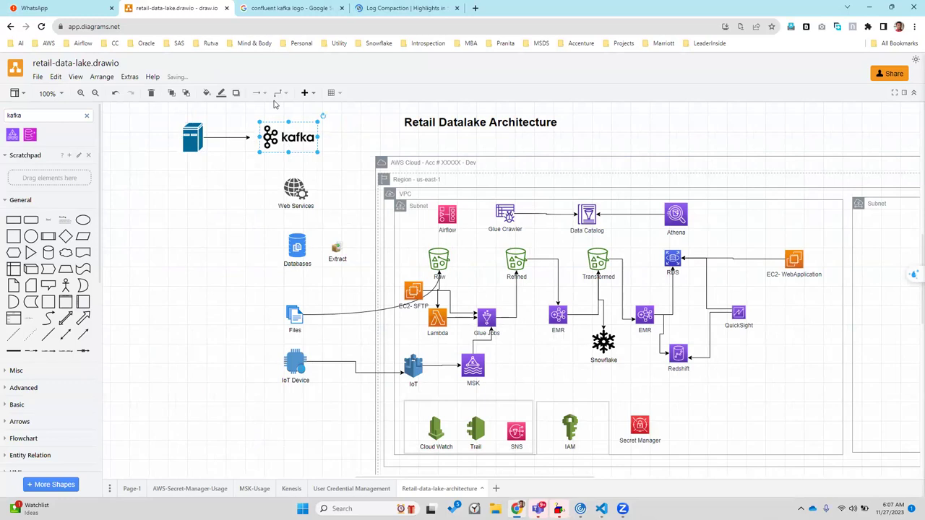
pyautogui.click(279, 92)
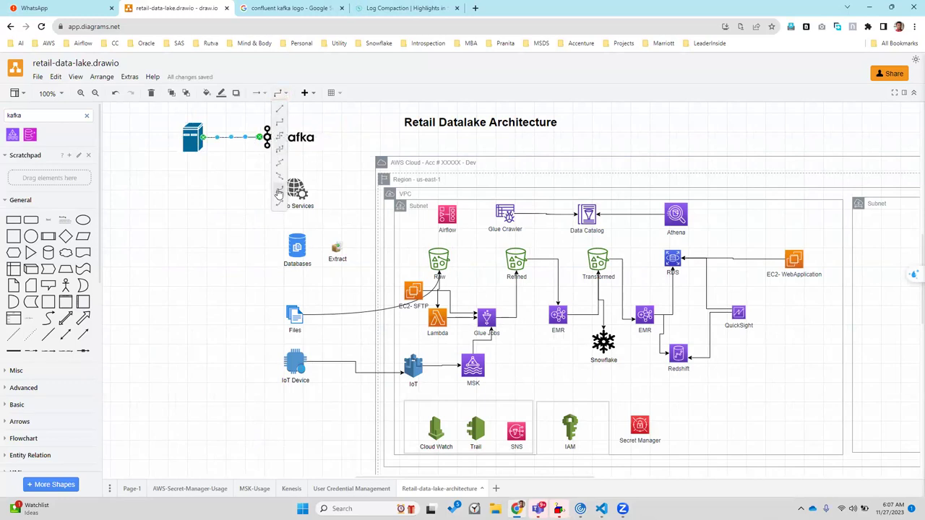
pyautogui.click(279, 191)
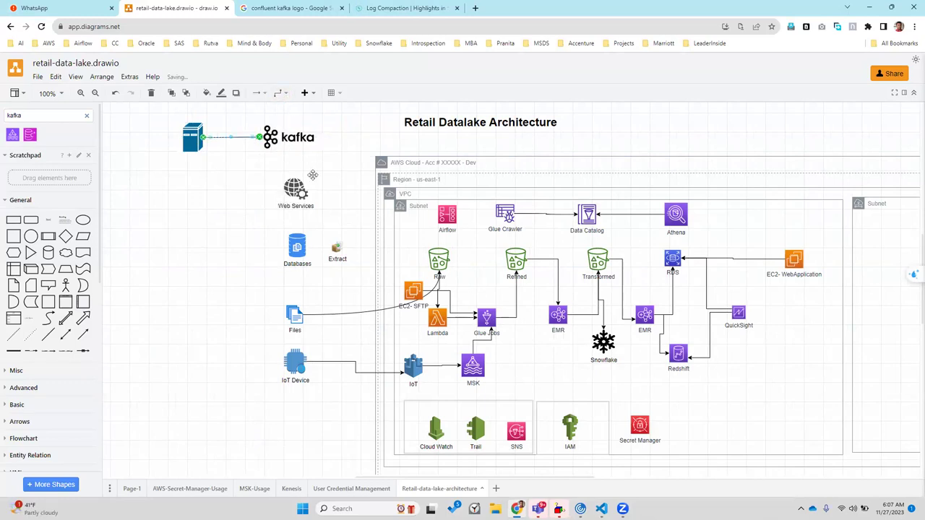
pyautogui.click(351, 309)
# Draw a curved connector from Kafka to the Raw bucket and move Databases below the server
pyautogui.moveTo(326, 137); pyautogui.dragTo(439, 259)
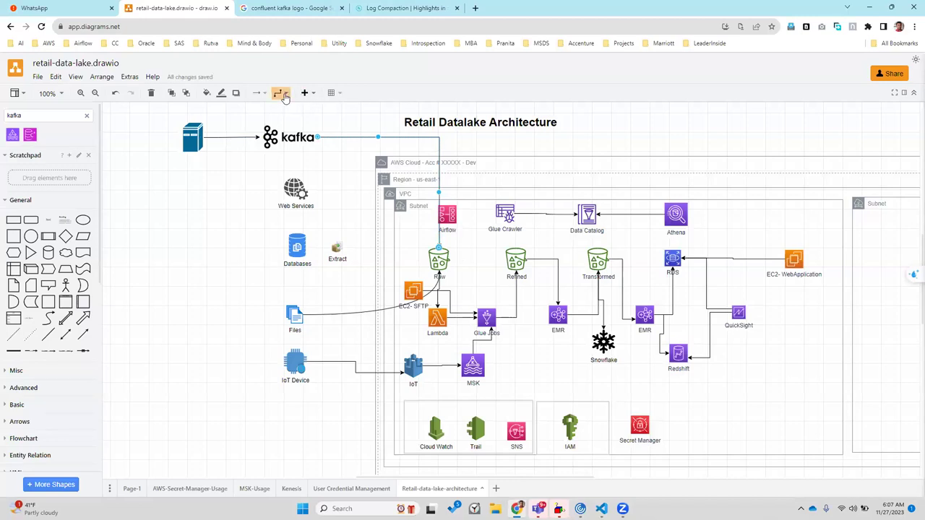
pyautogui.click(281, 93)
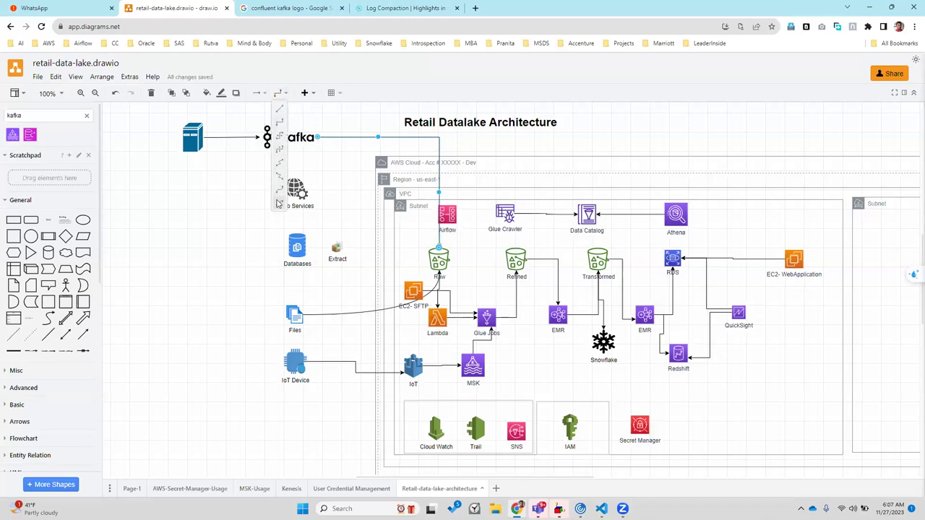
pyautogui.click(279, 204)
pyautogui.click(284, 96)
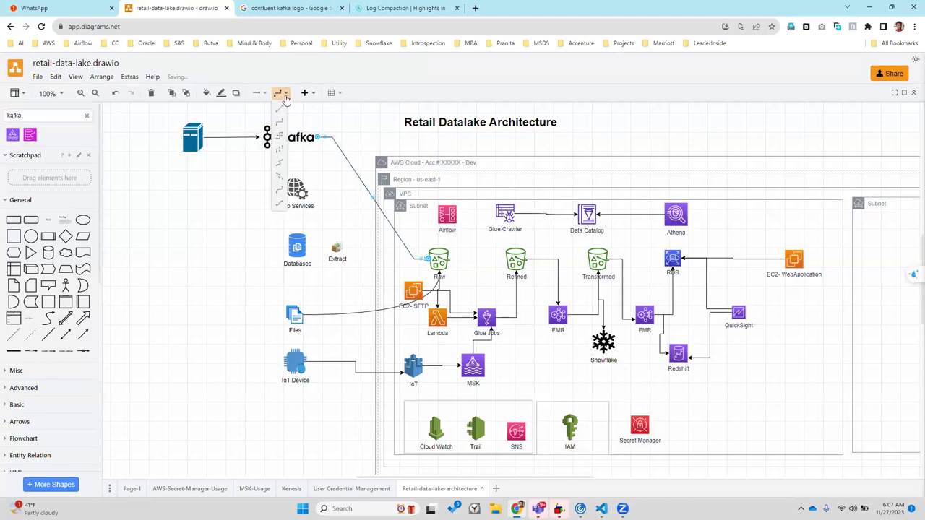
pyautogui.click(280, 204)
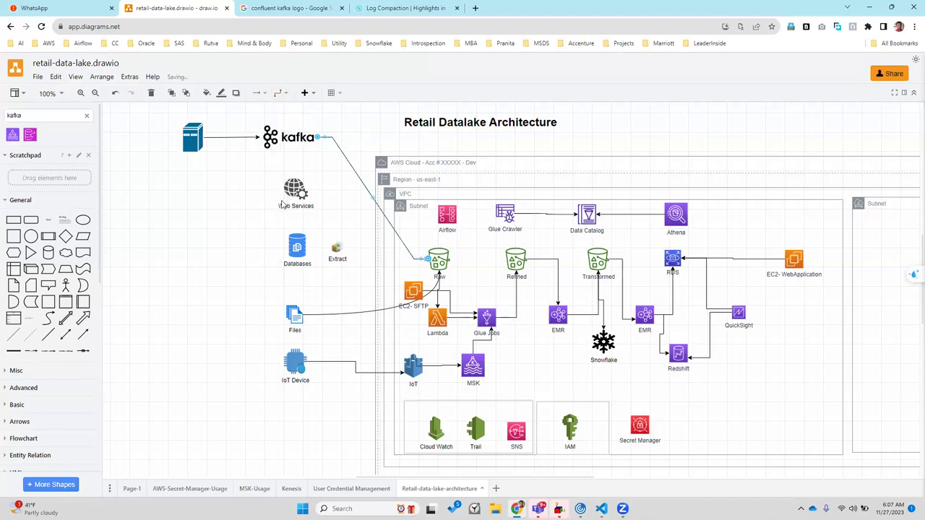
pyautogui.click(284, 97)
pyautogui.click(281, 190)
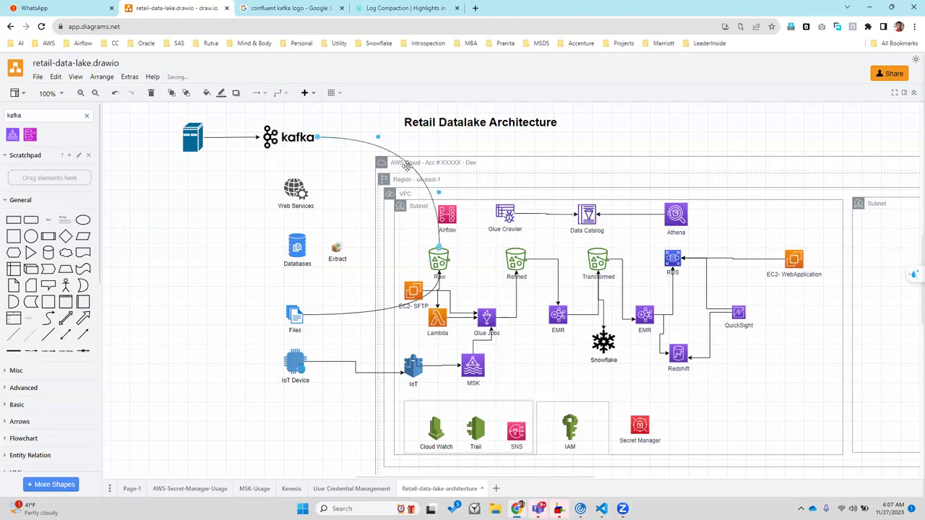
pyautogui.moveTo(397, 155); pyautogui.dragTo(367, 185)
pyautogui.hotkey('ctrl', 'z')
pyautogui.click(372, 204)
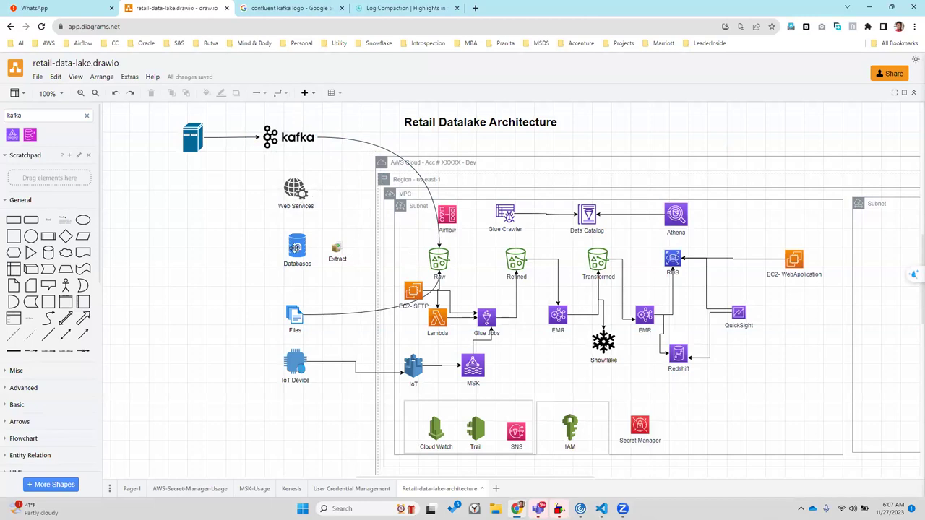
pyautogui.moveTo(297, 247); pyautogui.dragTo(173, 210)
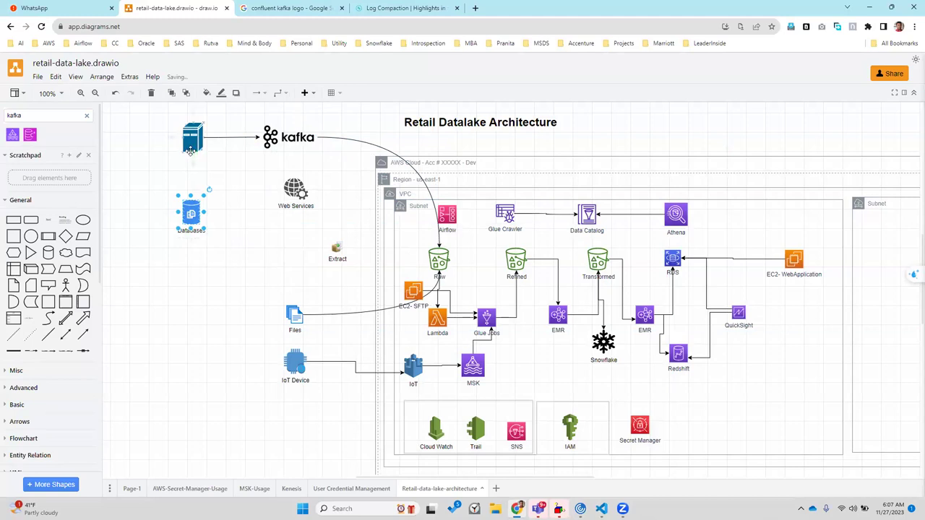
pyautogui.moveTo(191, 177); pyautogui.dragTo(192, 211)
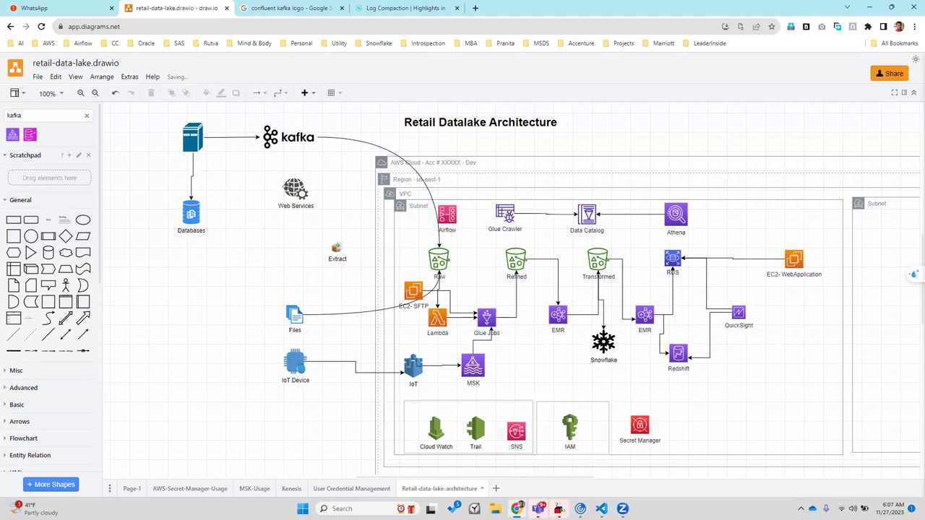
pyautogui.moveTo(289, 188); pyautogui.dragTo(190, 276)
pyautogui.moveTo(227, 217); pyautogui.dragTo(431, 260)
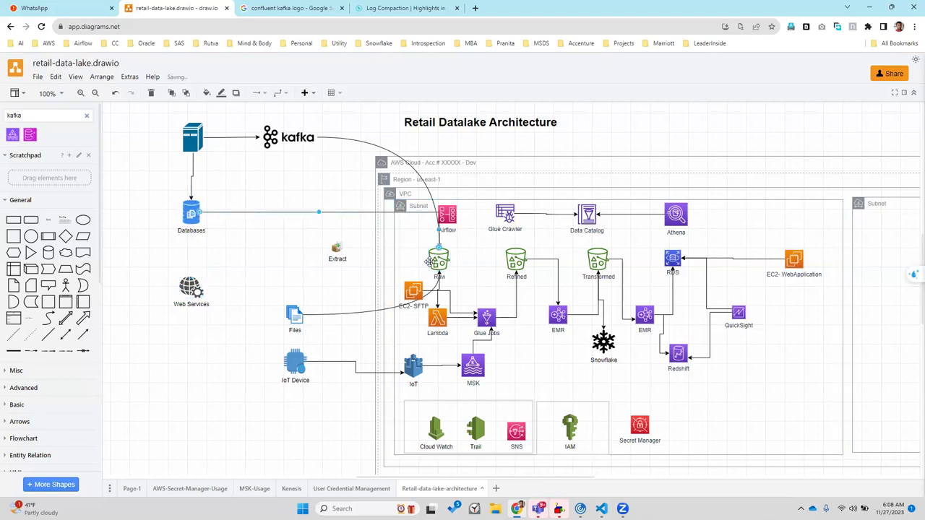
pyautogui.click(276, 94)
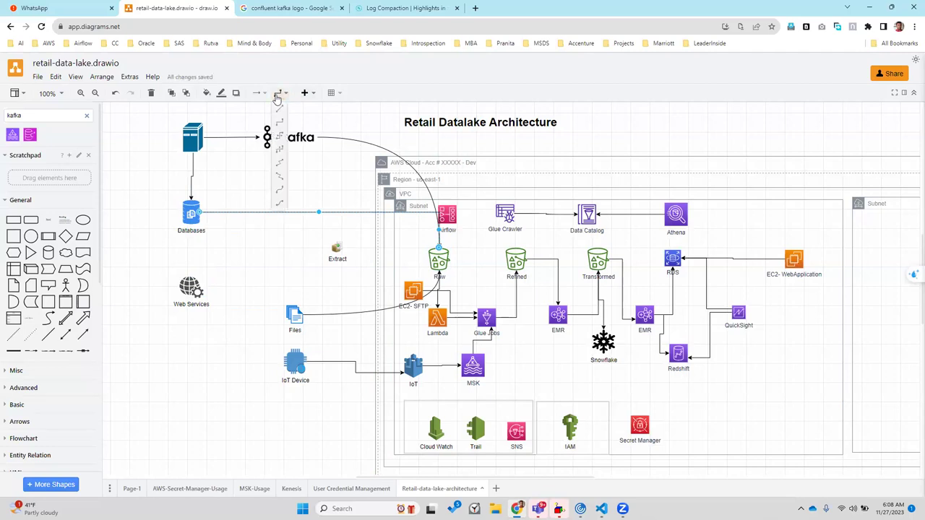
pyautogui.click(281, 190)
pyautogui.click(265, 252)
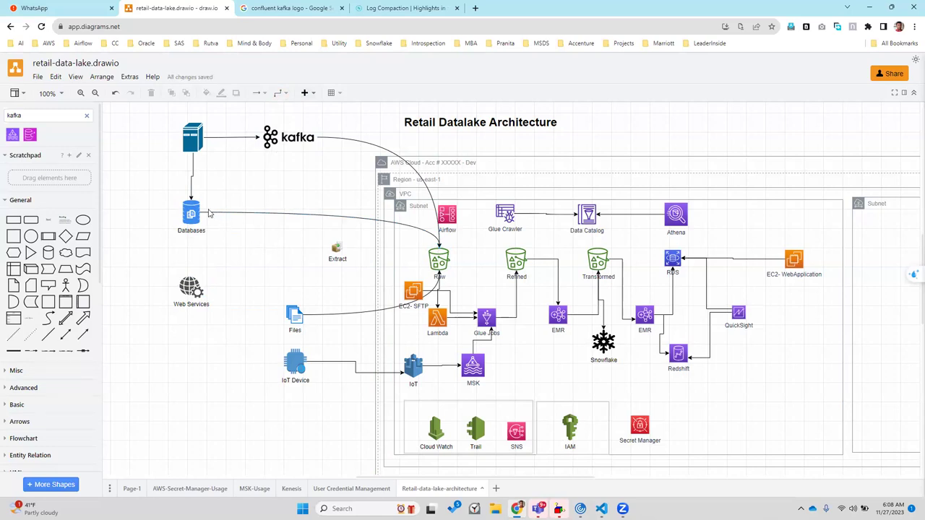
pyautogui.click(187, 240)
pyautogui.hotkey('ctrl', 'z')
pyautogui.moveTo(179, 233); pyautogui.dragTo(181, 231)
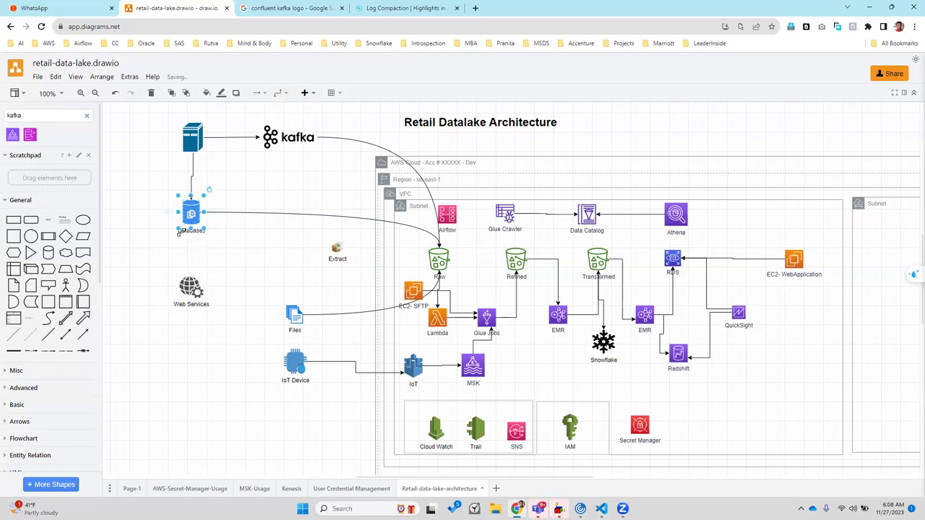
# Rename the Databases icon to 'Historical Sales data'
pyautogui.press('Delete')
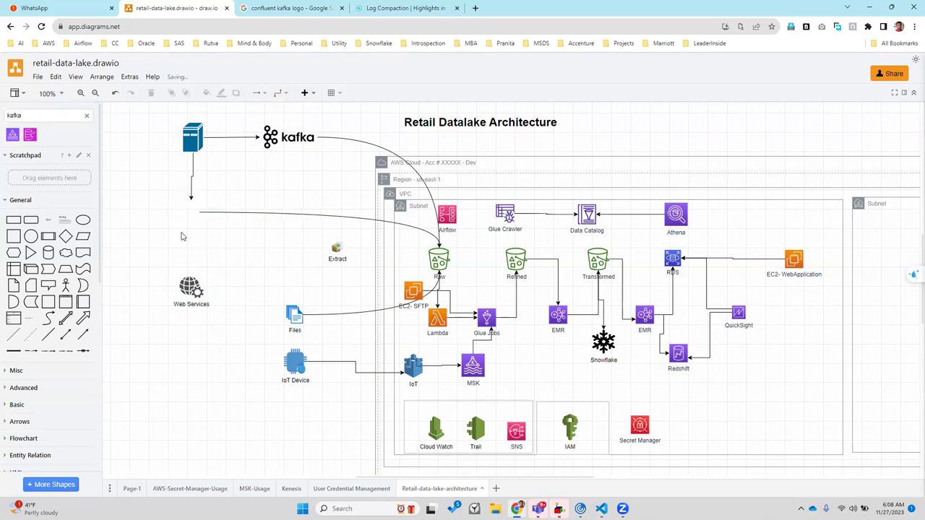
pyautogui.hotkey('ctrl', 'z')
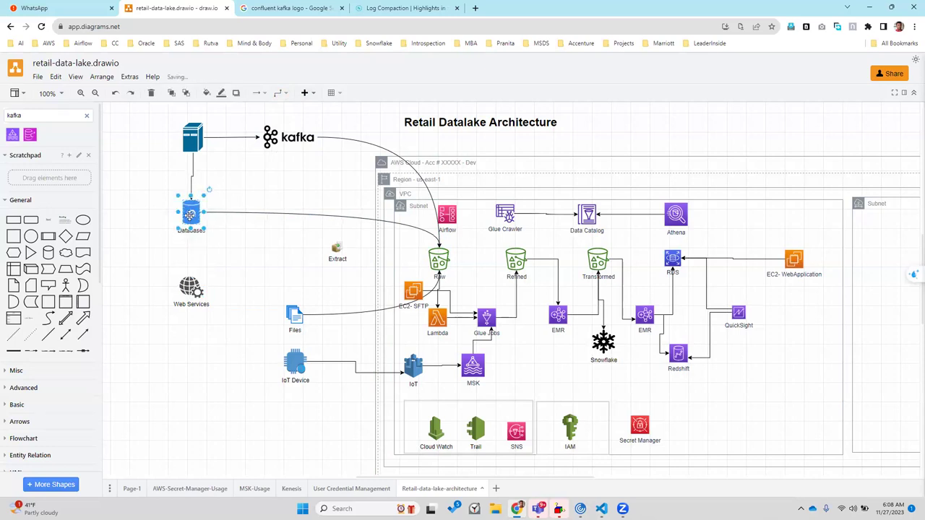
pyautogui.doubleClick(190, 215)
pyautogui.write('His')
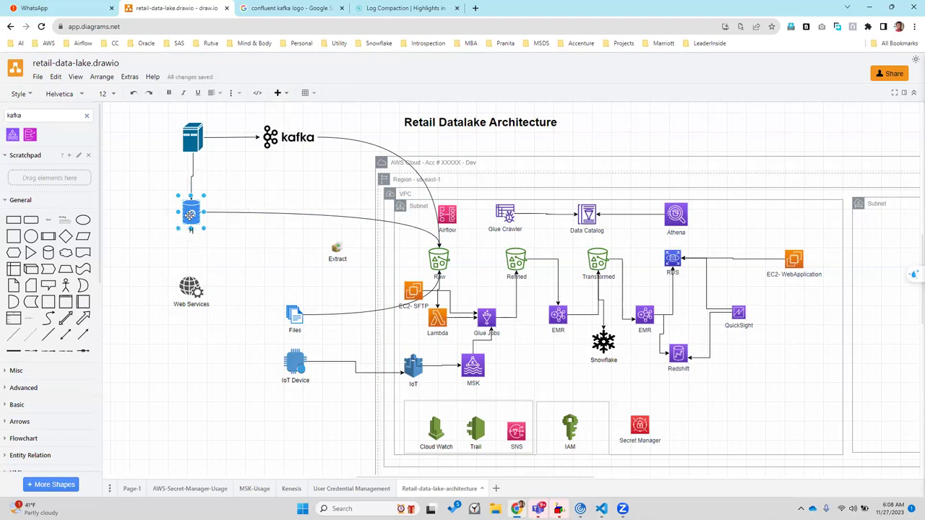
pyautogui.write('torical Sales data')
pyautogui.write('Dat')
pyautogui.press('BackSpace')
pyautogui.press('BackSpace')
pyautogui.press('BackSpace')
pyautogui.press('Escape')
pyautogui.click(164, 257)
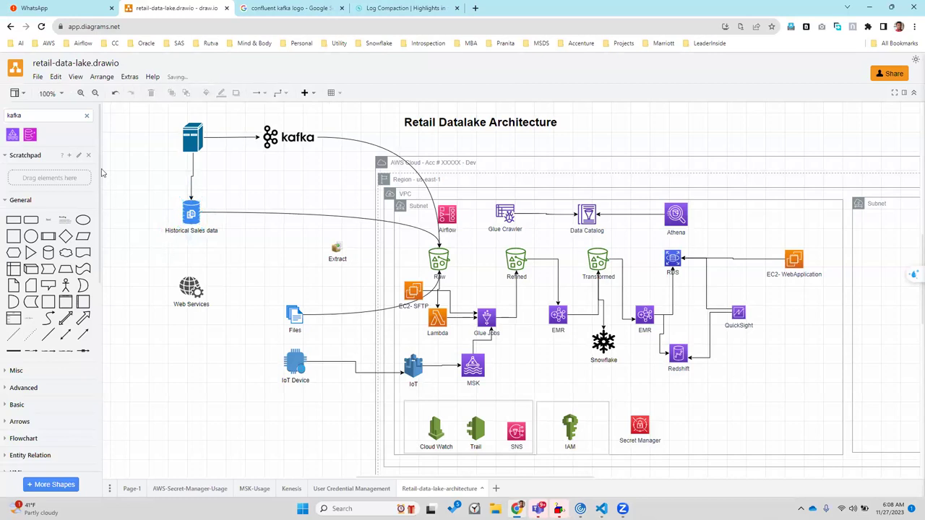
# Label the server icon 'PoS databse (Mainframe As 400)'
pyautogui.click(193, 139)
pyautogui.click(190, 138)
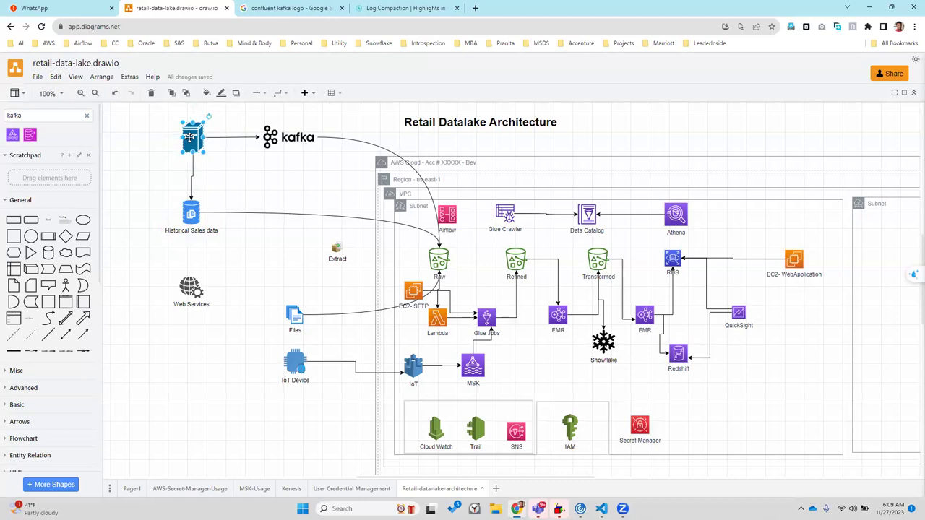
pyautogui.click(191, 144)
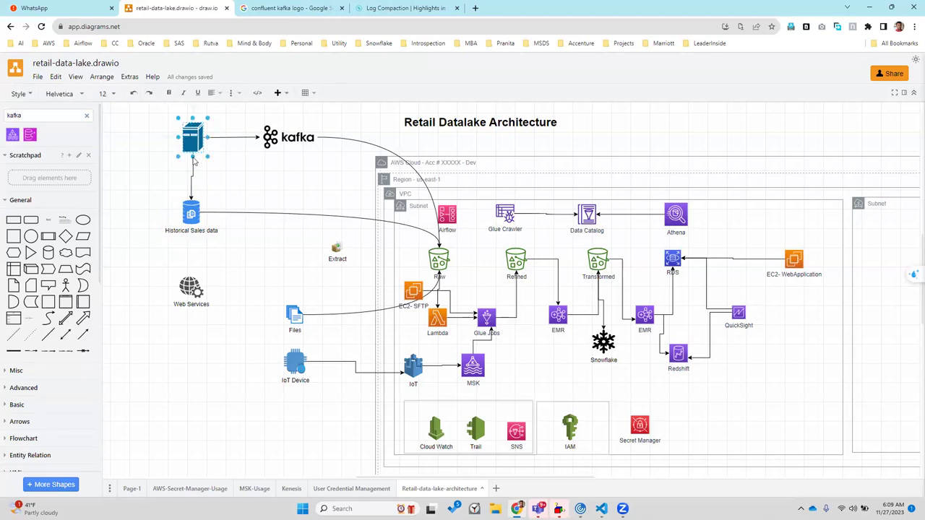
pyautogui.click(192, 143)
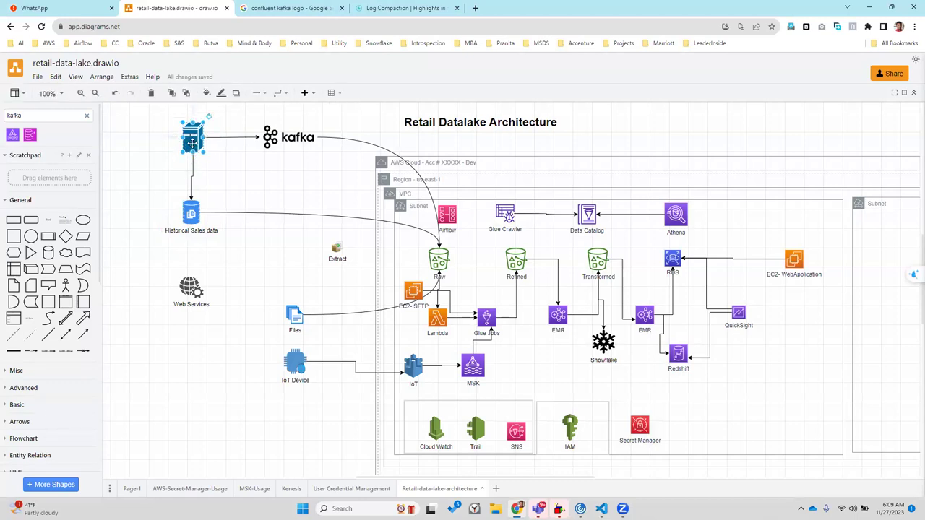
pyautogui.click(192, 143)
pyautogui.write('R')
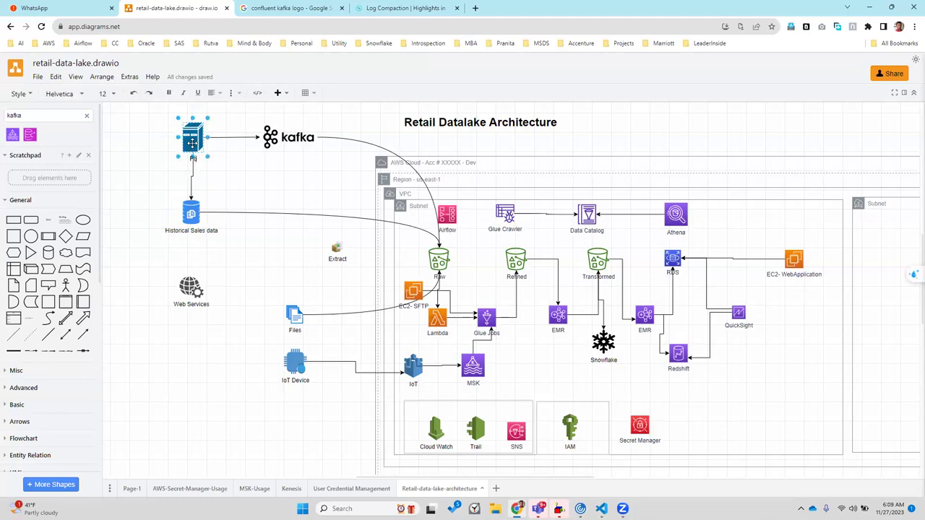
pyautogui.write('oint')
pyautogui.write(' data')
pyautogui.press('BackSpace')
pyautogui.write('base')
pyautogui.hotkey('ctrl', 'a')
pyautogui.write('(Mainframe As)')
pyautogui.press('Left')
pyautogui.write('400')
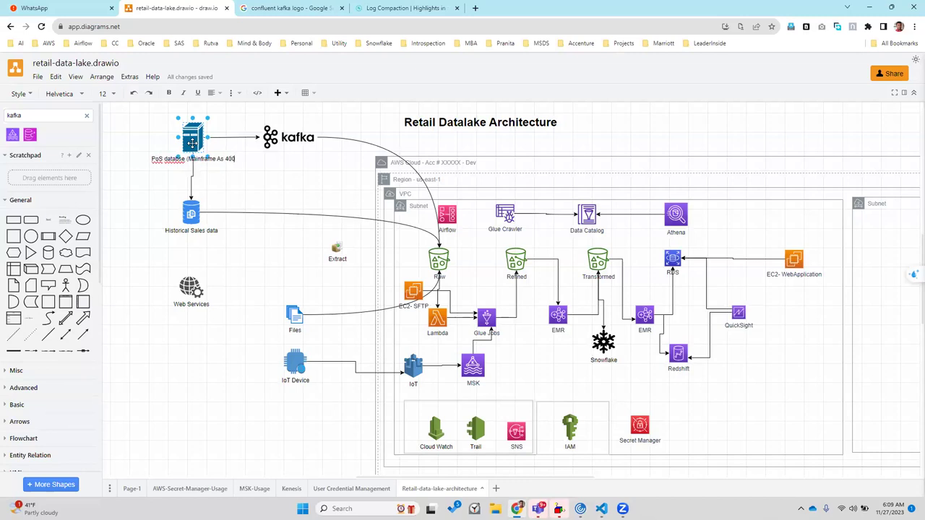
pyautogui.click(169, 183)
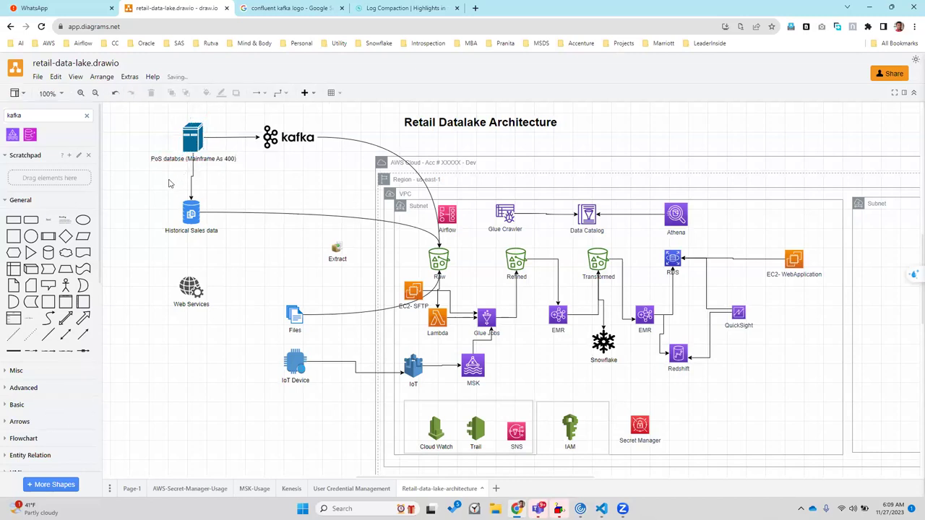
pyautogui.doubleClick(27, 115)
# Add a computer shape found by searching 'system', label it 'Point Of Sale', and connect it to the PoS database
pyautogui.write('system')
pyautogui.press('Return')
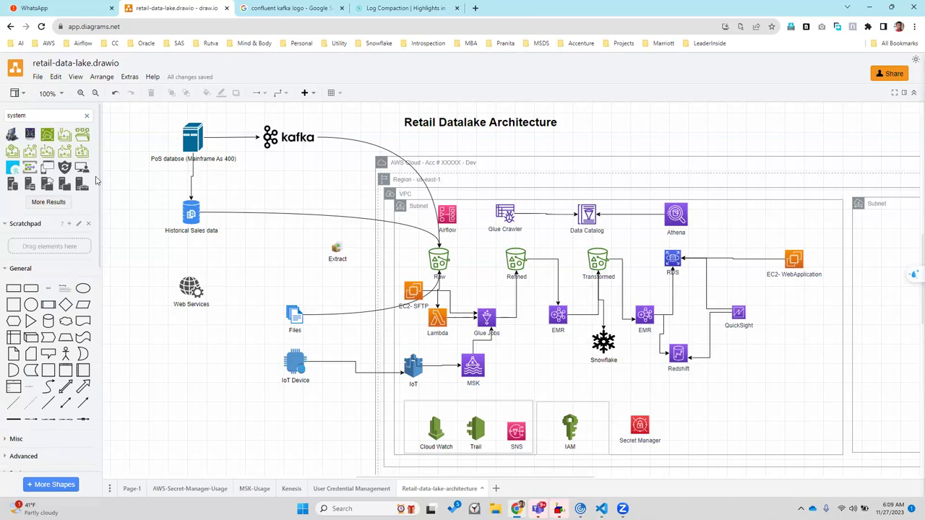
pyautogui.moveTo(83, 171); pyautogui.dragTo(109, 130)
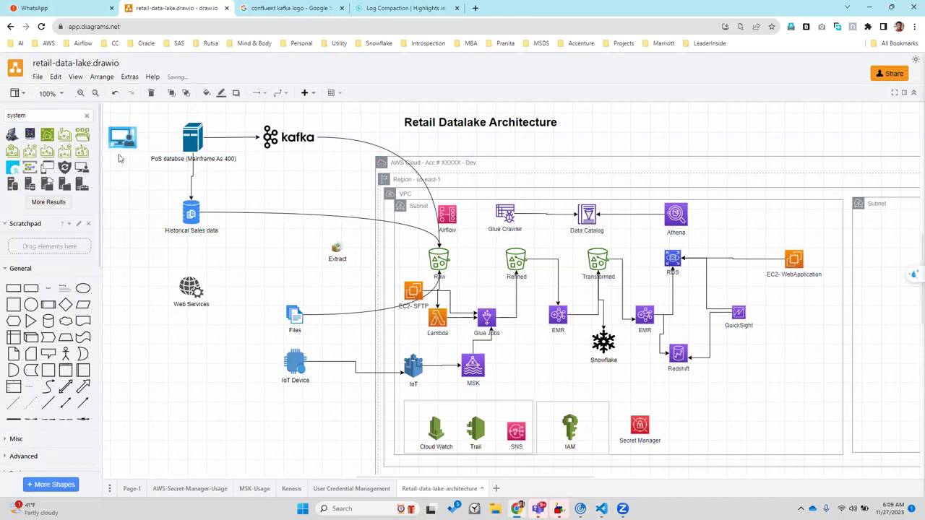
pyautogui.moveTo(120, 159)
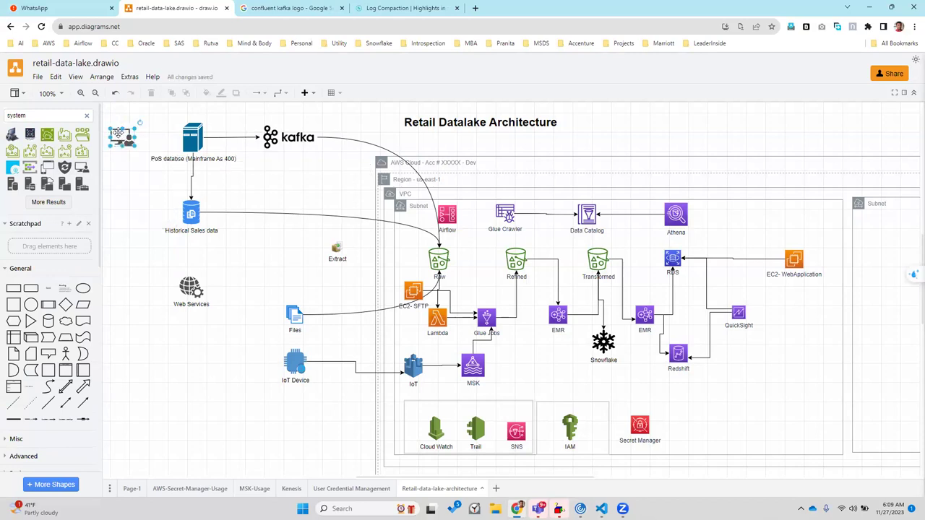
pyautogui.click(119, 134)
pyautogui.doubleClick(118, 133)
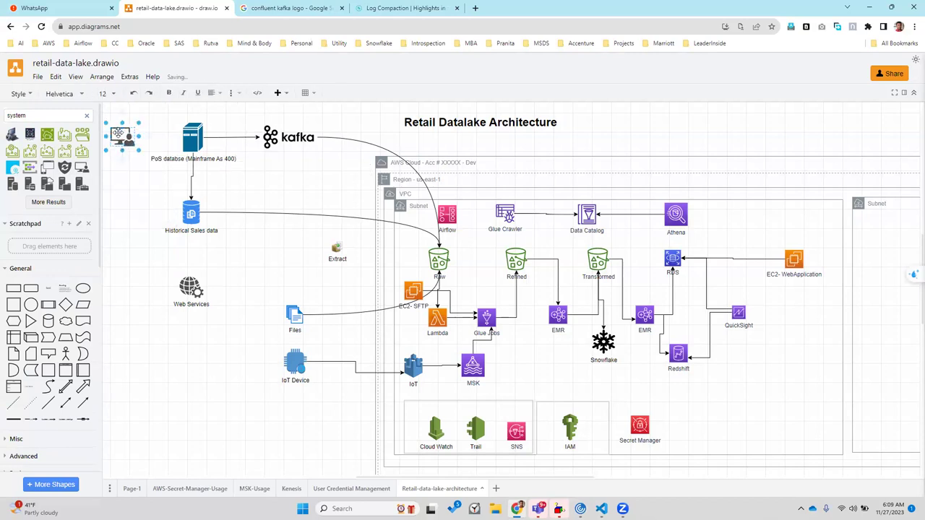
pyautogui.write('Point Of Sale')
pyautogui.click(141, 144)
pyautogui.moveTo(143, 137); pyautogui.dragTo(177, 136)
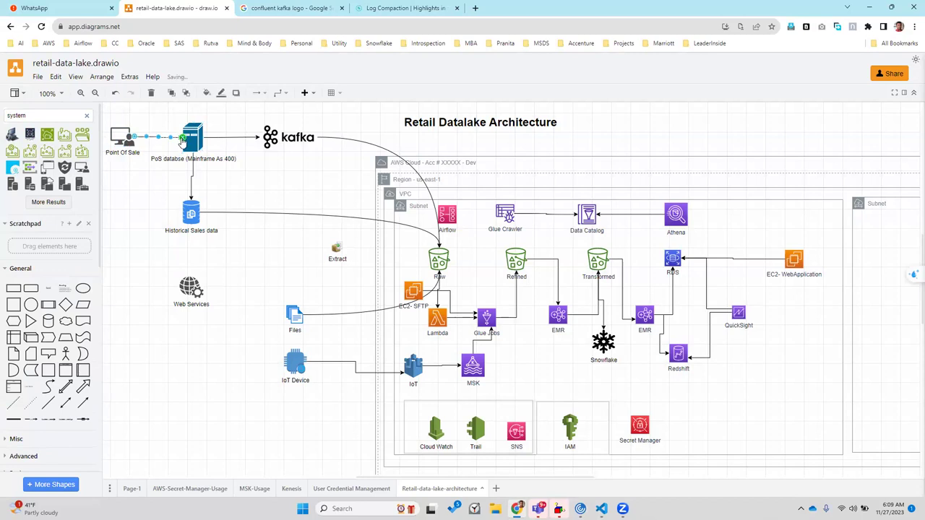
pyautogui.click(151, 208)
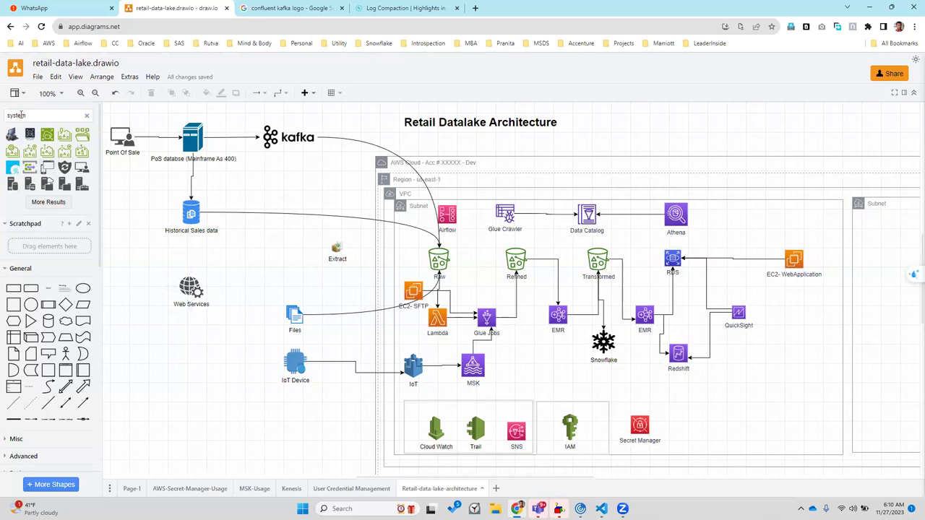
# Copy the Point Of Sale icon to the lower left and relabel the copy 'Inventory System'
pyautogui.doubleClick(21, 115)
pyautogui.click(135, 261)
pyautogui.click(132, 133)
pyautogui.moveTo(121, 138); pyautogui.dragTo(115, 260)
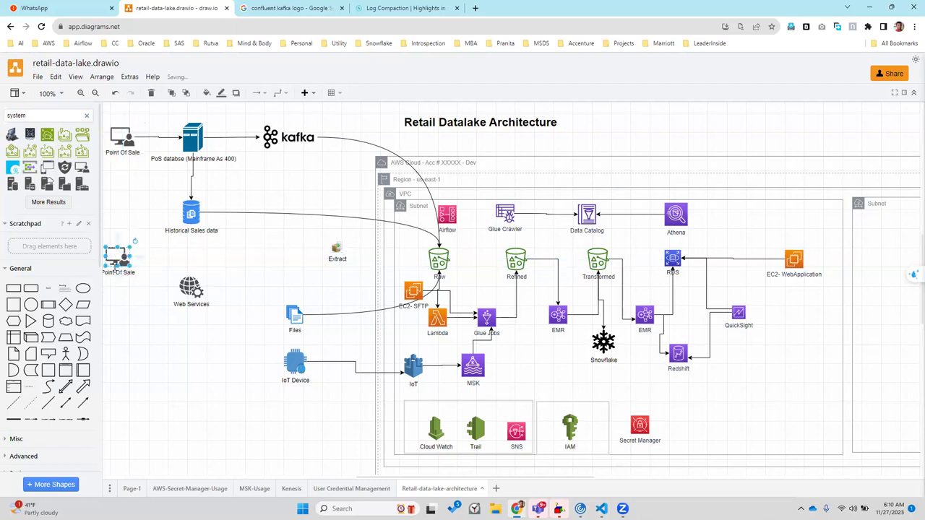
pyautogui.moveTo(115, 273)
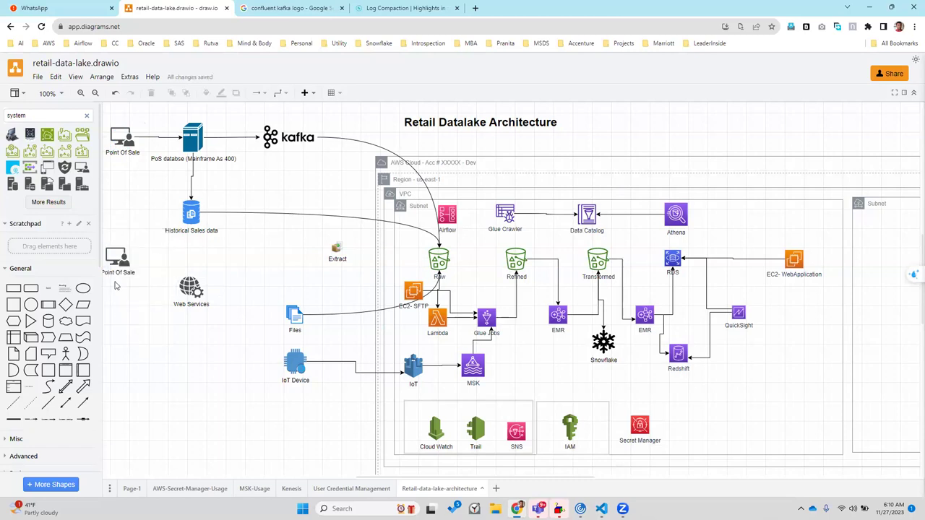
pyautogui.click(113, 279)
pyautogui.doubleClick(112, 280)
pyautogui.write('Invento')
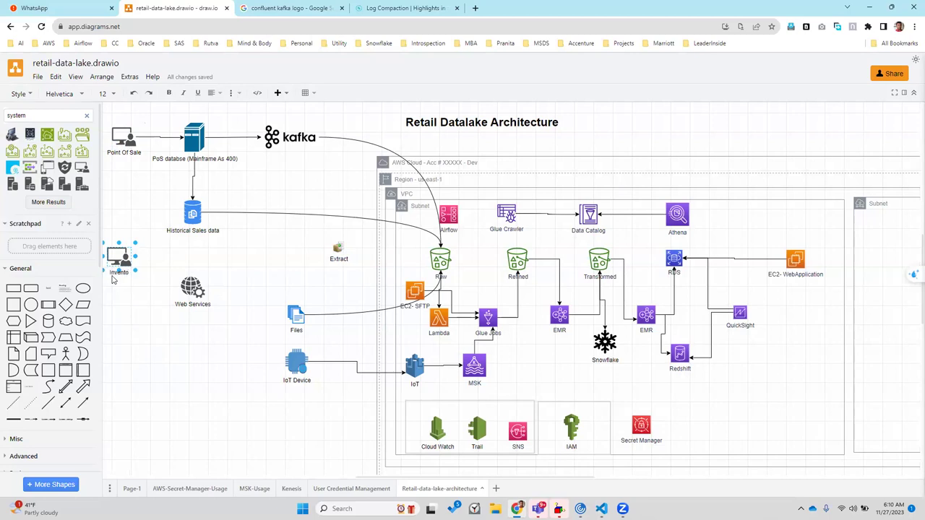
pyautogui.write('ry System')
pyautogui.click(138, 347)
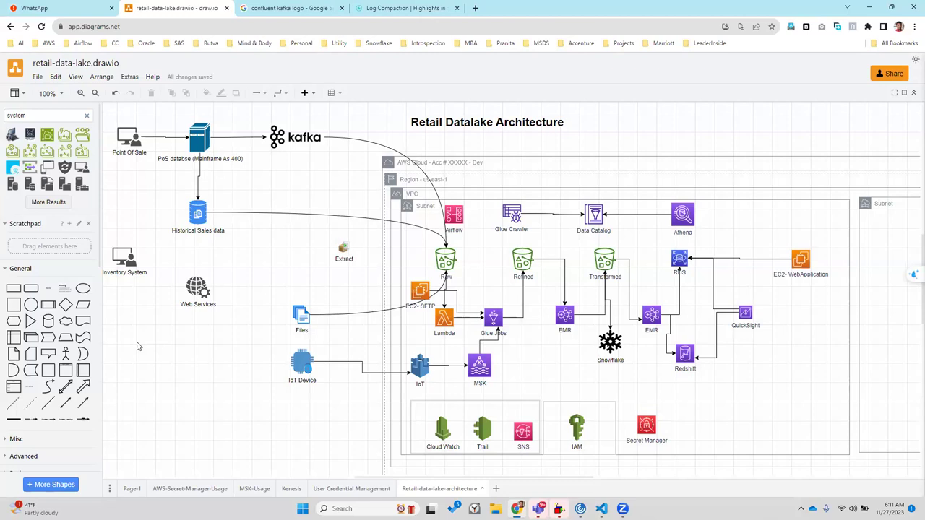
# Duplicate Historical Sales data below it, nudge Web Services, and label the copy 'Oracle - Inventory DB'
pyautogui.click(196, 214)
pyautogui.hotkey('ctrl', 'd')
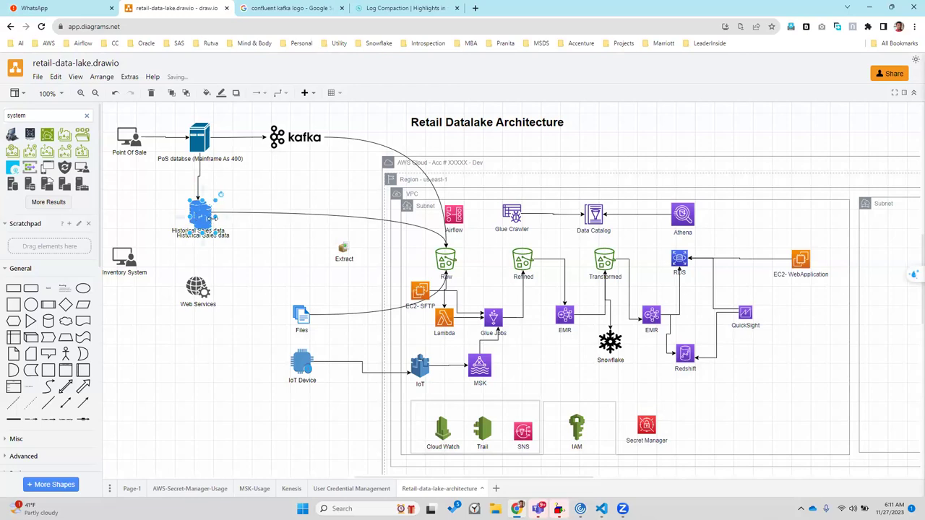
pyautogui.moveTo(199, 217); pyautogui.dragTo(193, 344)
pyautogui.moveTo(190, 278); pyautogui.dragTo(188, 279)
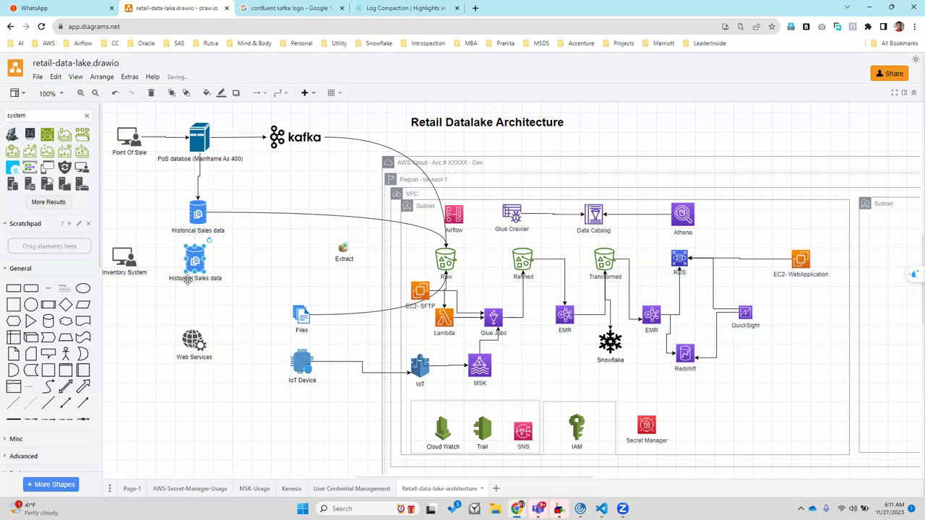
pyautogui.doubleClick(187, 281)
pyautogui.write('Ora')
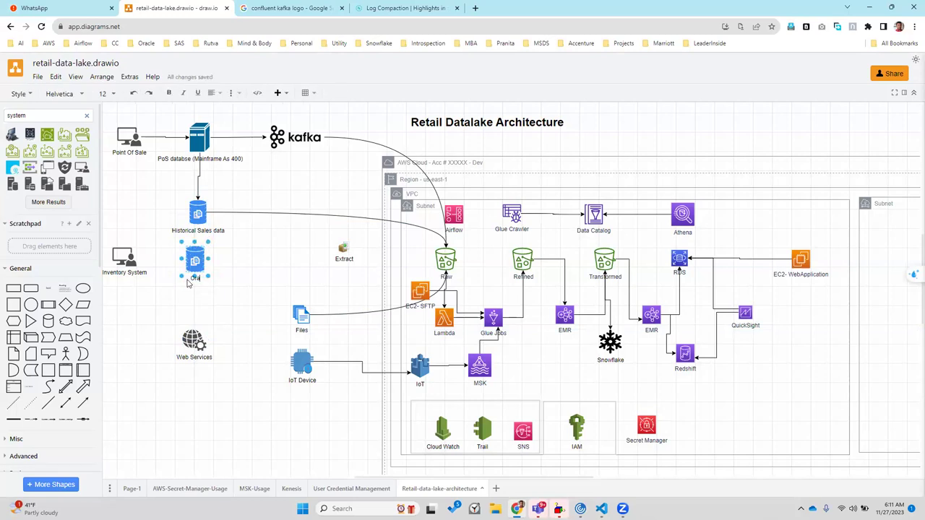
pyautogui.write('cle - Inve')
pyautogui.press('BackSpace')
pyautogui.write('tory DB')
pyautogui.press('Escape')
pyautogui.click(182, 307)
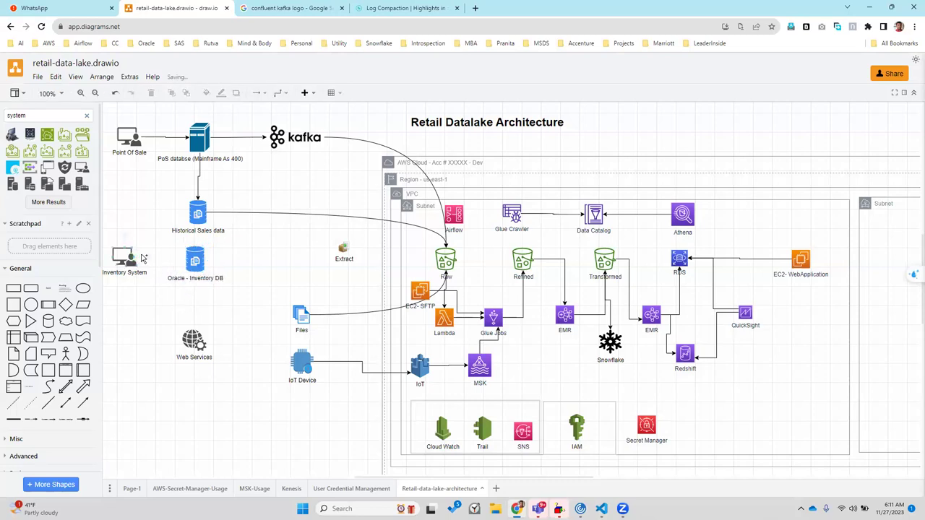
# Connect Inventory System to Oracle - Inventory DB, and Oracle - Inventory DB to the Extract step
pyautogui.moveTo(145, 258); pyautogui.dragTo(194, 262)
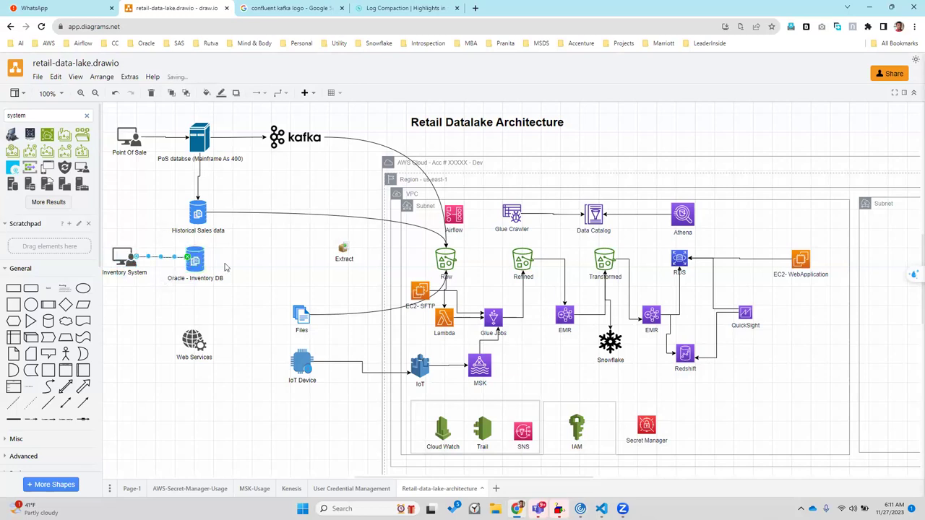
pyautogui.click(243, 270)
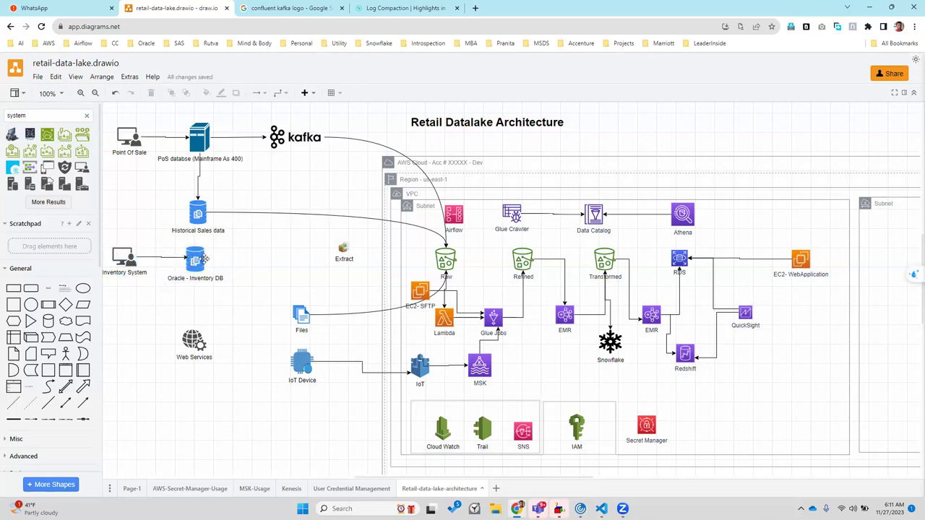
pyautogui.moveTo(217, 259); pyautogui.dragTo(441, 258)
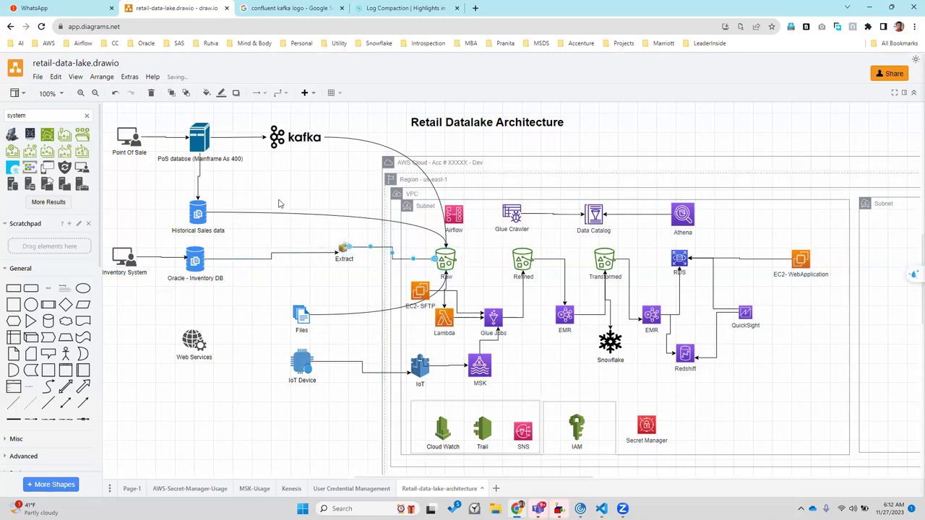
# Duplicate Extract, delete the Historical Sales-to-Raw edge, and route Historical Sales data through the new Extract
pyautogui.click(293, 213)
pyautogui.click(345, 250)
pyautogui.hotkey('ctrl', 'd')
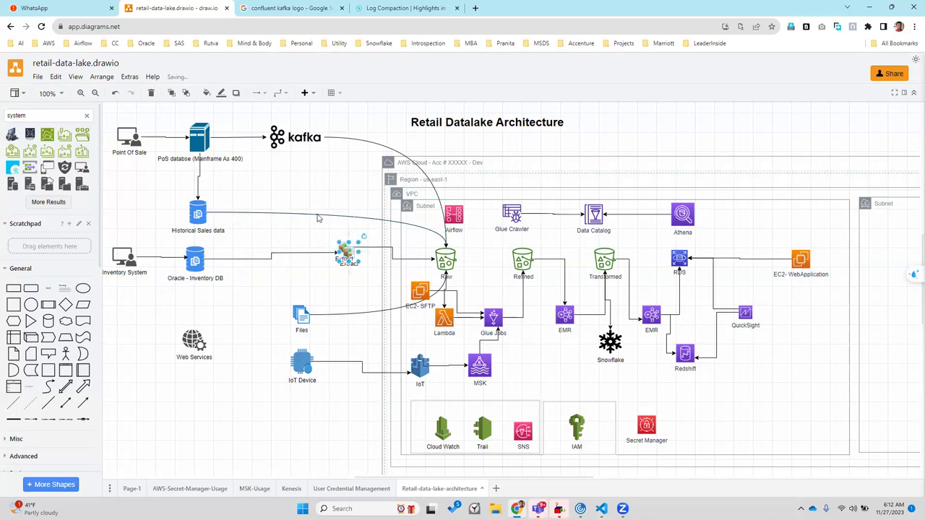
pyautogui.click(313, 214)
pyautogui.click(312, 214)
pyautogui.press('Delete')
pyautogui.moveTo(344, 251); pyautogui.dragTo(295, 212)
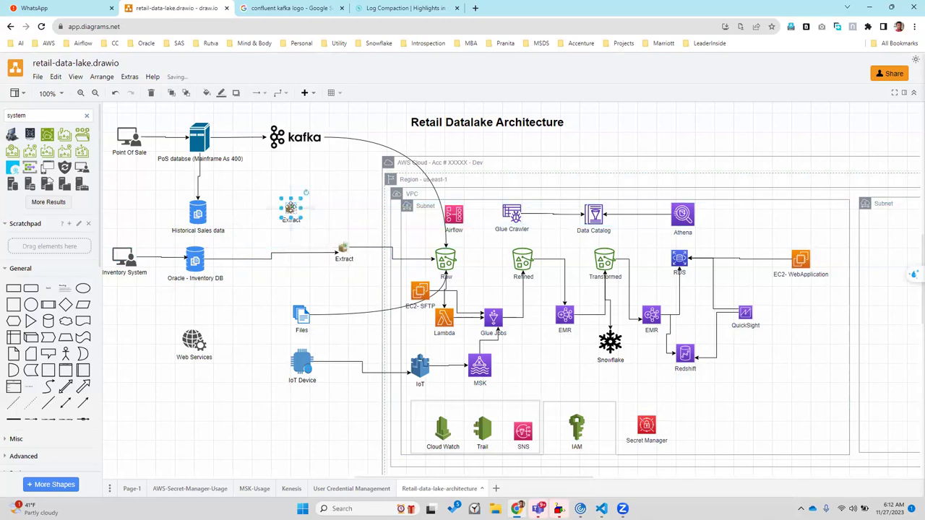
pyautogui.click(202, 213)
pyautogui.moveTo(217, 213)
pyautogui.mouseDown()
pyautogui.moveTo(290, 211)
pyautogui.moveTo(445, 248)
pyautogui.mouseUp()
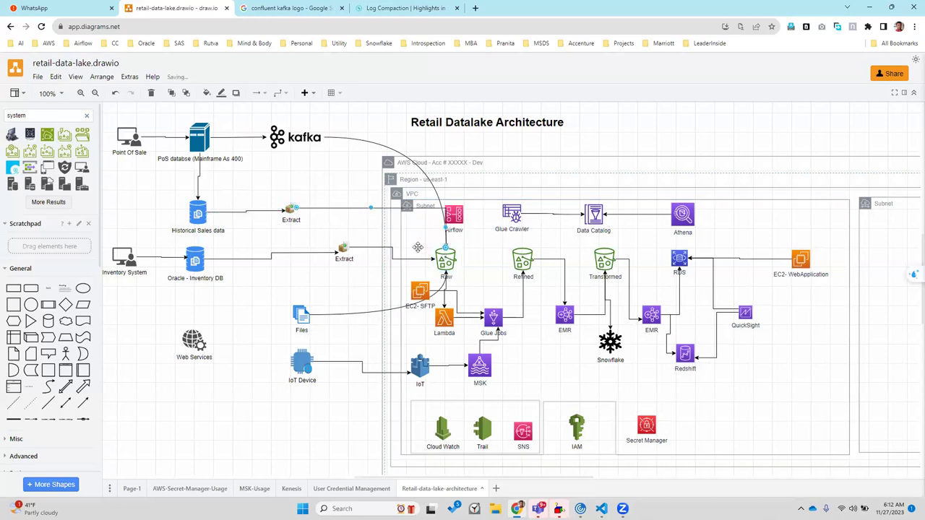
# Make the Extract-to-Raw and Oracle-to-Extract connectors curved
pyautogui.click(280, 93)
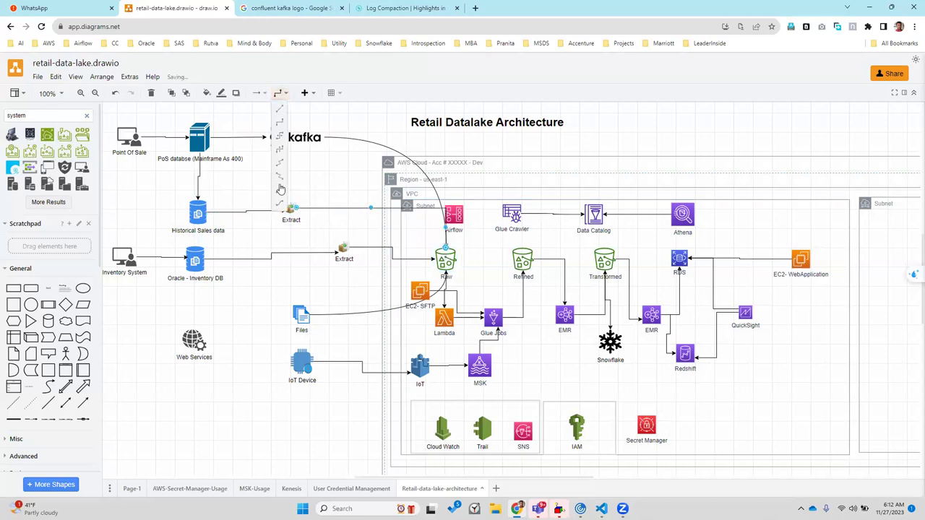
pyautogui.click(281, 189)
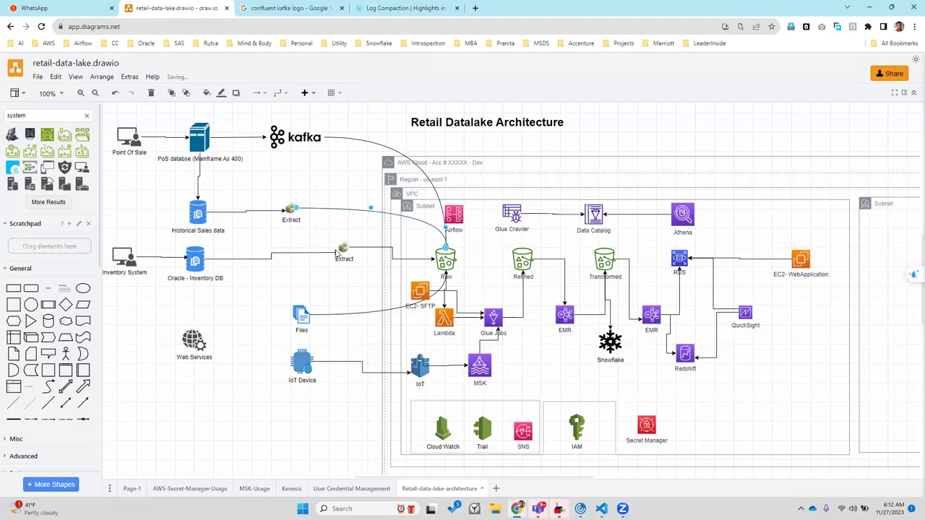
pyautogui.click(367, 247)
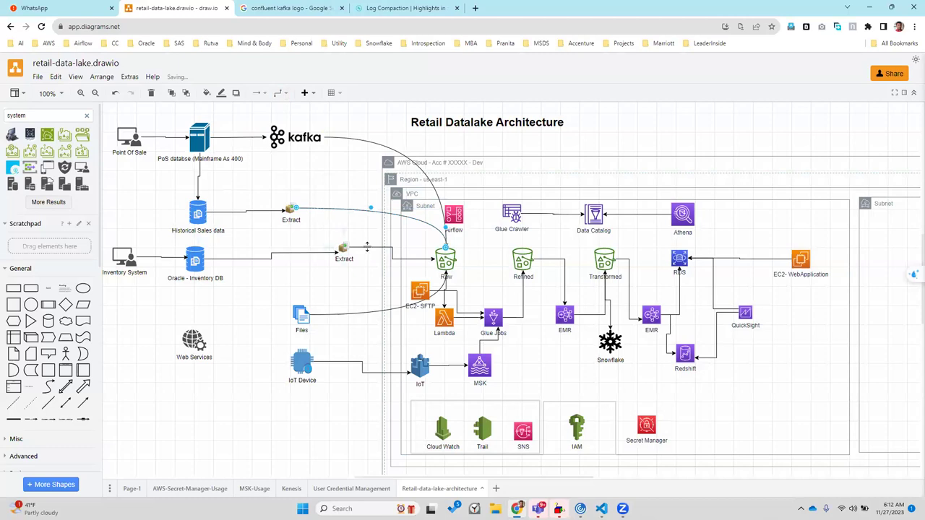
pyautogui.click(281, 92)
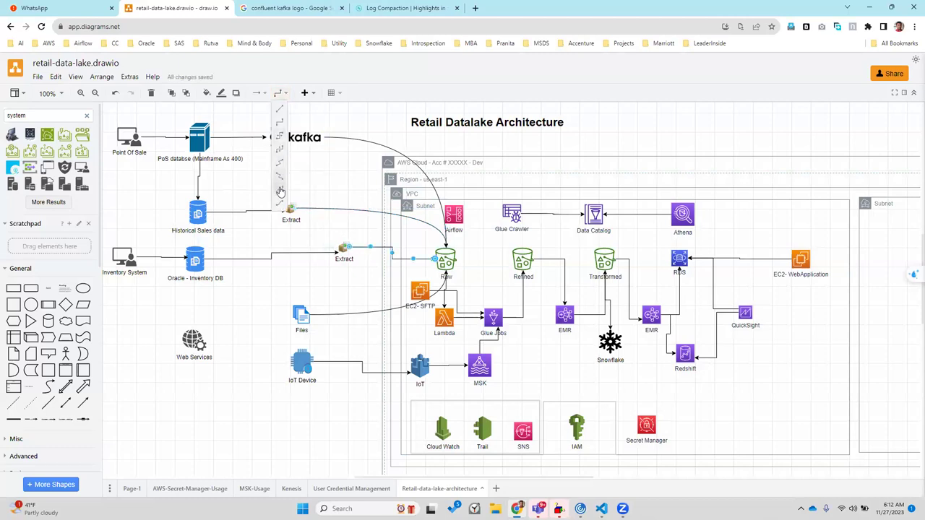
pyautogui.click(280, 190)
pyautogui.click(249, 258)
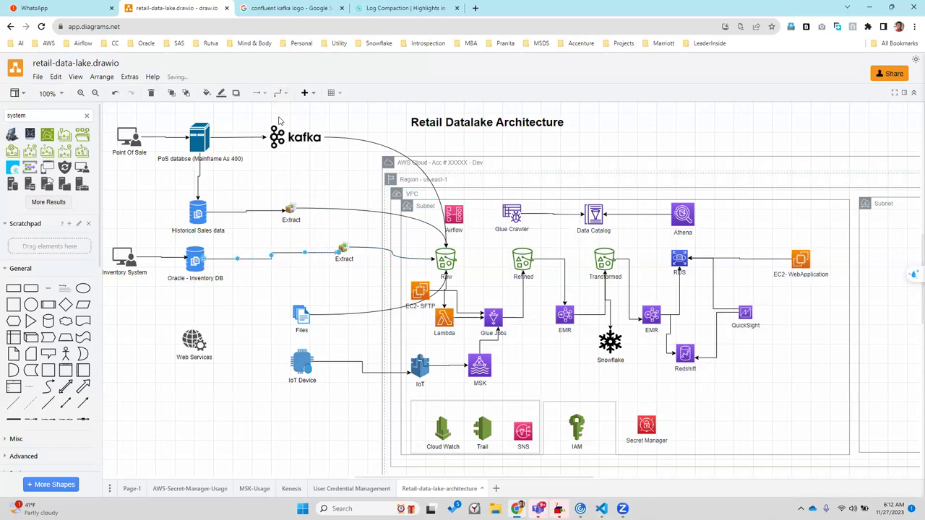
pyautogui.click(279, 92)
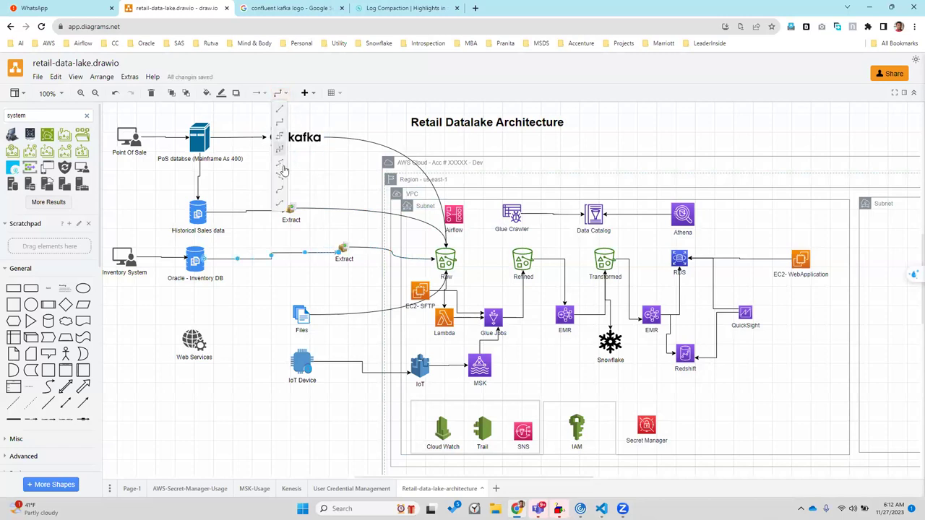
pyautogui.click(281, 176)
pyautogui.click(249, 311)
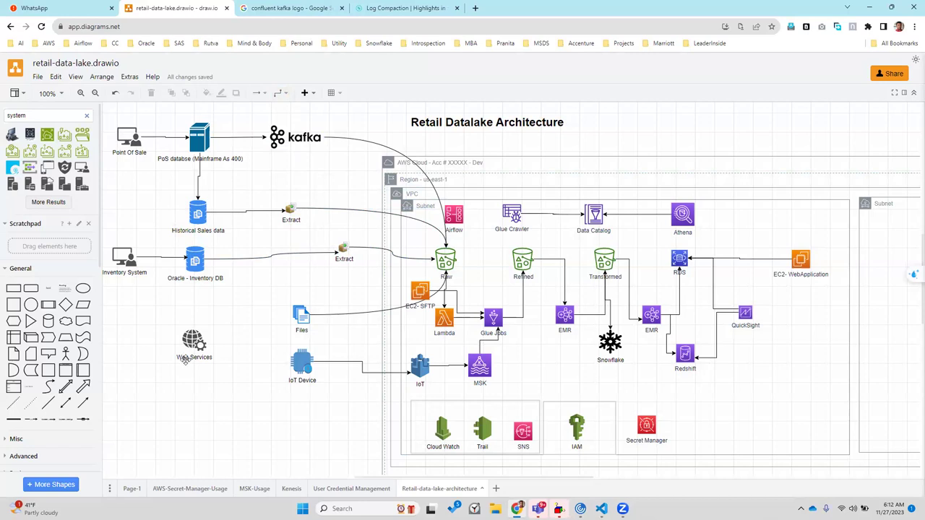
# Move Web Services down and Files under Oracle, relabelling Files 'Customer Master - Files'
pyautogui.moveTo(193, 340); pyautogui.dragTo(194, 390)
pyautogui.moveTo(302, 316); pyautogui.dragTo(193, 331)
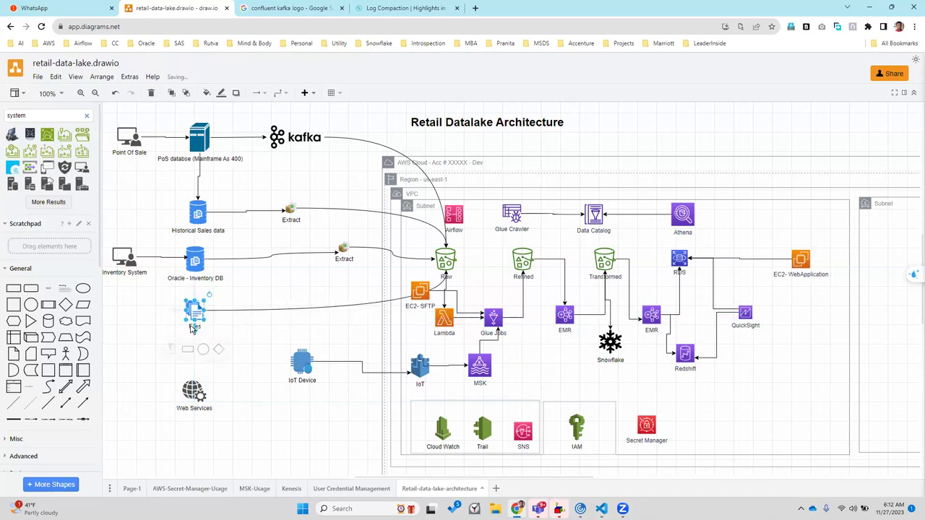
pyautogui.moveTo(191, 330)
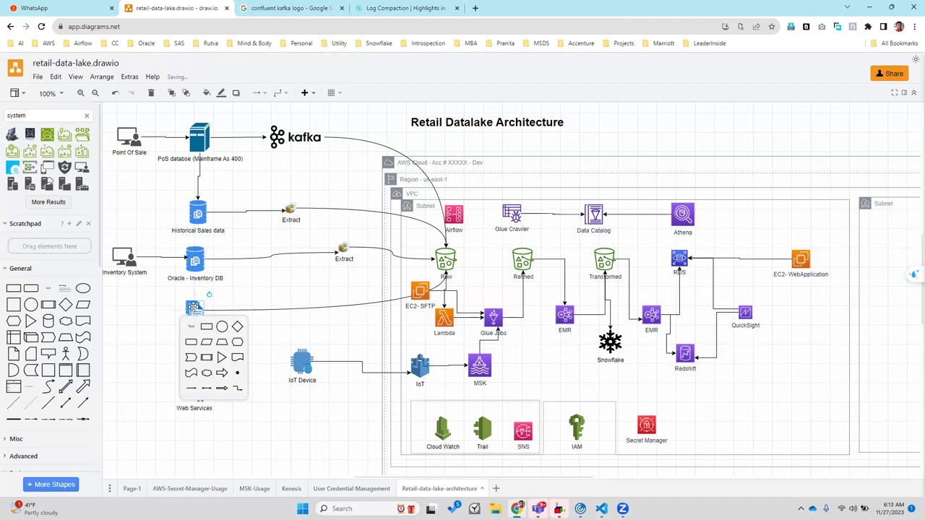
pyautogui.doubleClick(193, 308)
pyautogui.press('End')
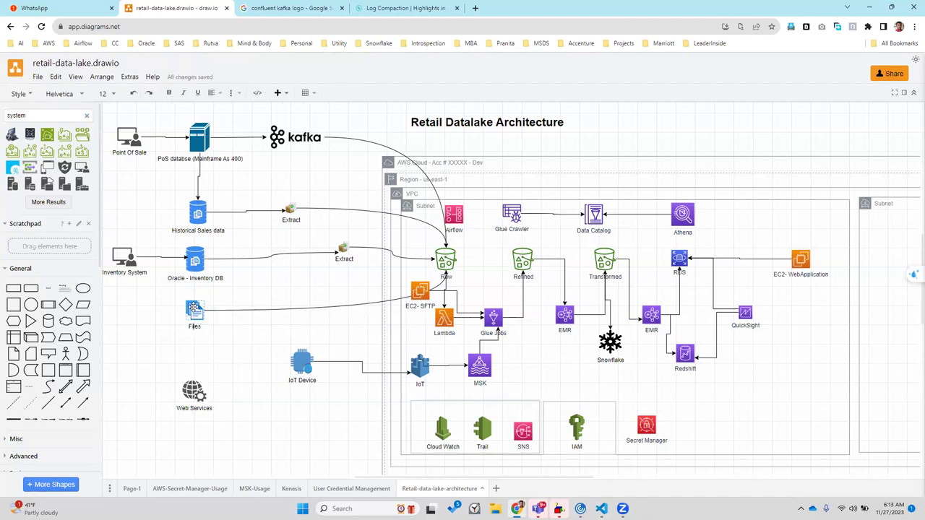
pyautogui.write('Customer Master -')
pyautogui.click(127, 329)
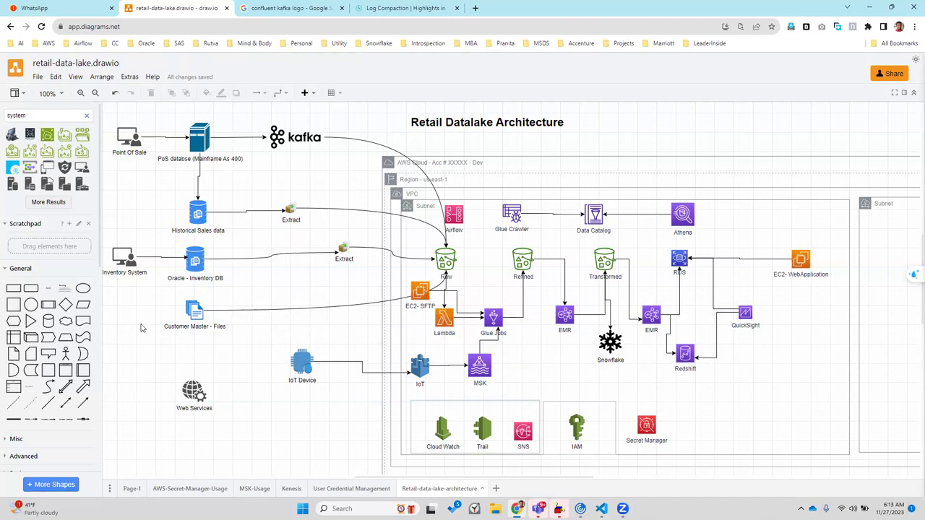
# Copy Inventory System below Customer Master - Files as 'Product Catalog', and duplicate the Oracle - Inventory DB cylinder
pyautogui.doubleClick(45, 113)
pyautogui.click(116, 256)
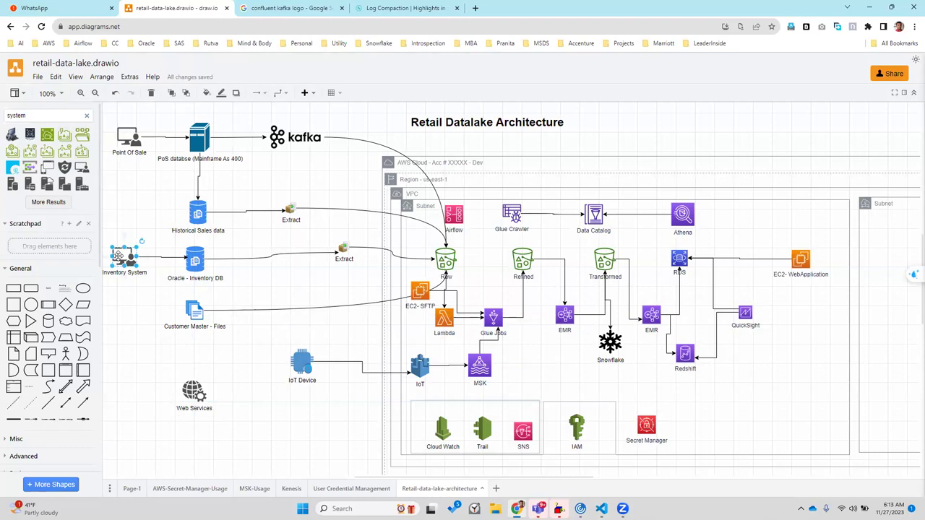
pyautogui.moveTo(119, 256); pyautogui.dragTo(126, 355)
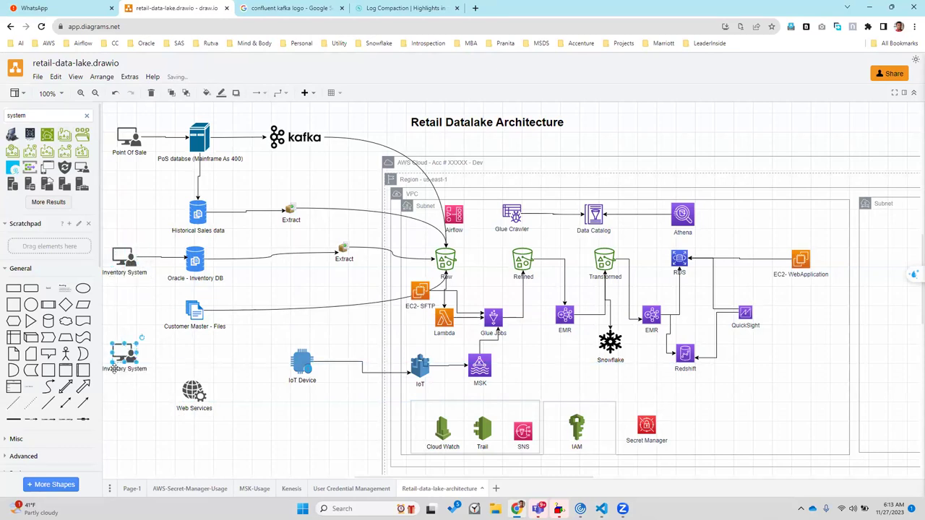
pyautogui.doubleClick(115, 370)
pyautogui.write('Produc')
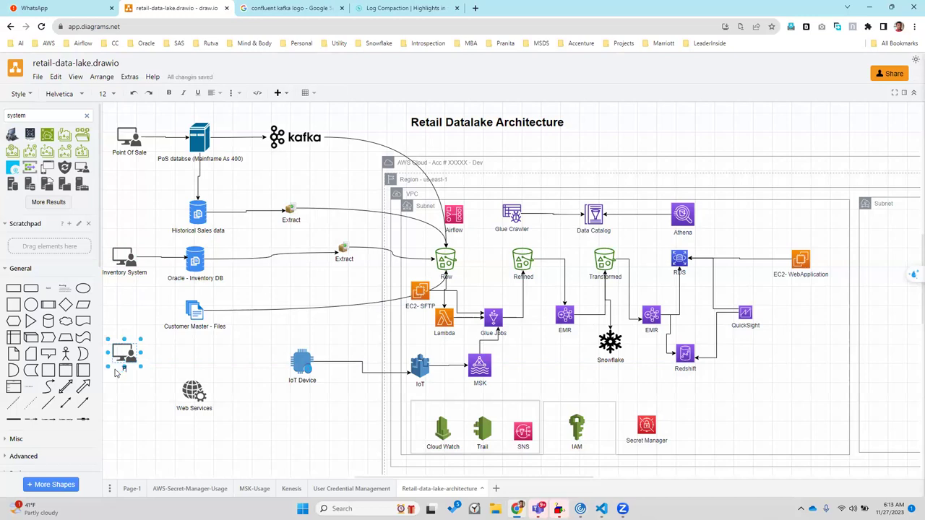
pyautogui.write('t Catalog')
pyautogui.click(130, 401)
pyautogui.click(194, 252)
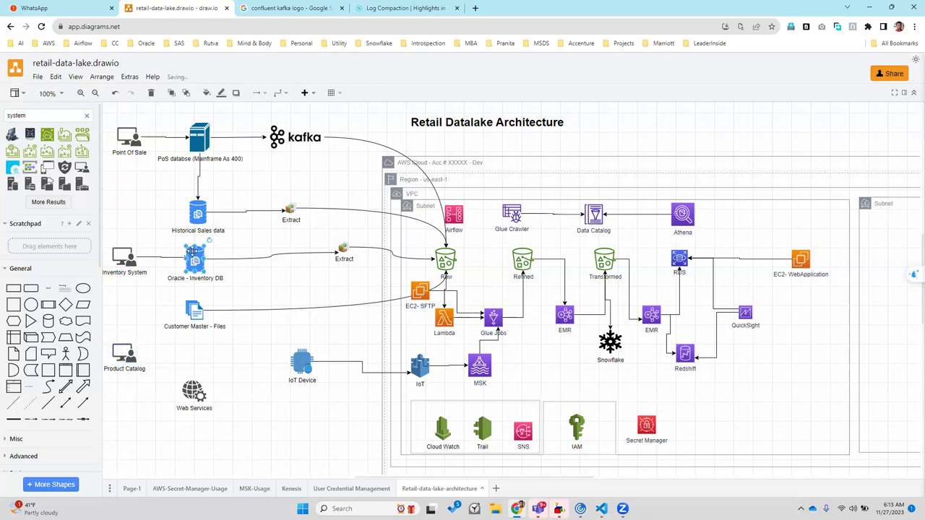
pyautogui.moveTo(192, 252); pyautogui.dragTo(193, 355)
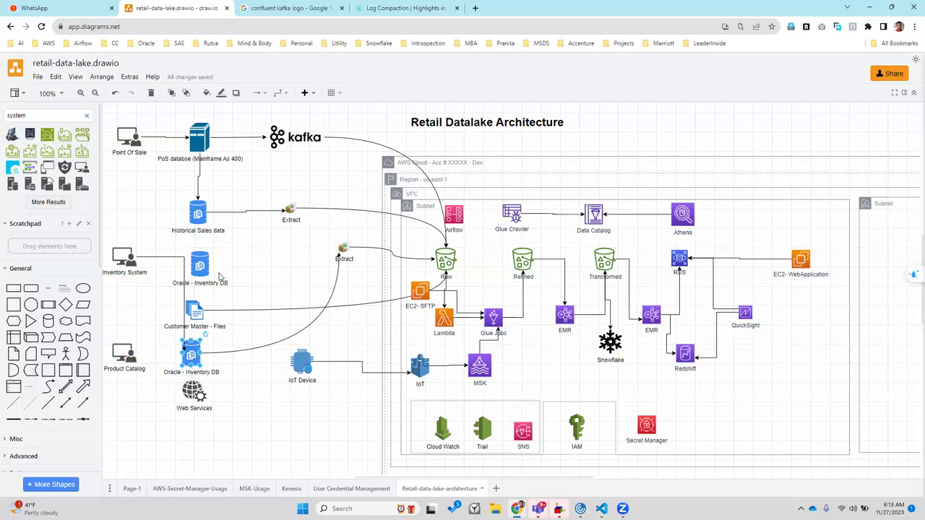
# Place the duplicate cylinder just above Web Services, keeping the original Oracle cylinder's size and position
pyautogui.hotkey('ctrl', 'z')
pyautogui.moveTo(206, 260); pyautogui.dragTo(201, 266)
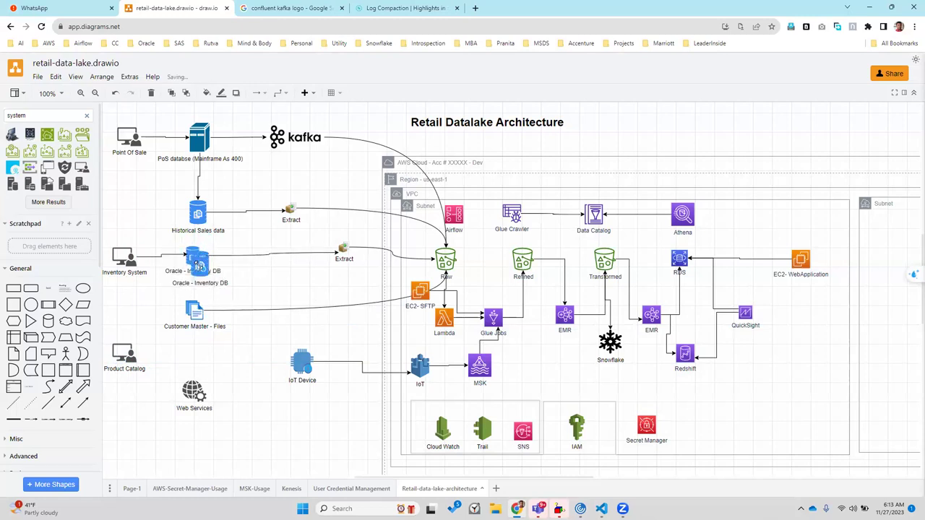
pyautogui.click(238, 276)
pyautogui.moveTo(201, 266); pyautogui.dragTo(192, 359)
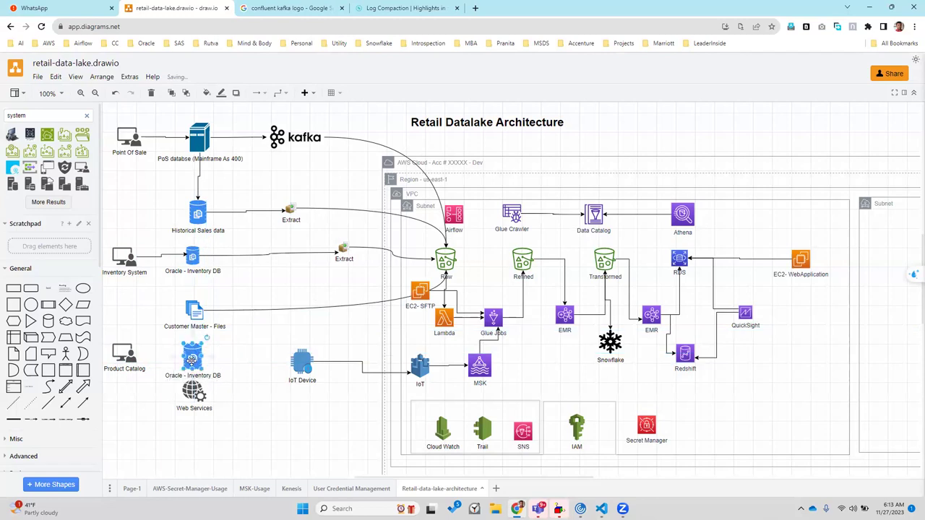
pyautogui.click(193, 254)
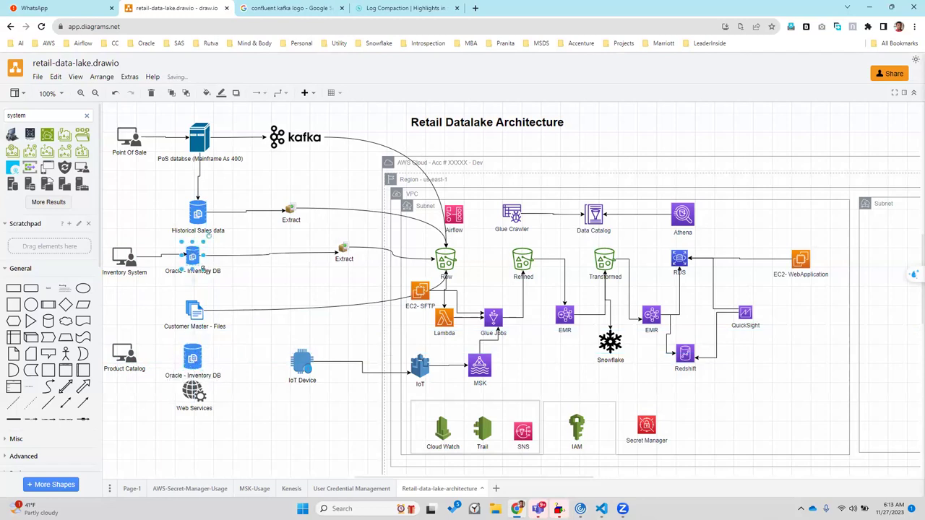
pyautogui.moveTo(205, 269); pyautogui.dragTo(211, 276)
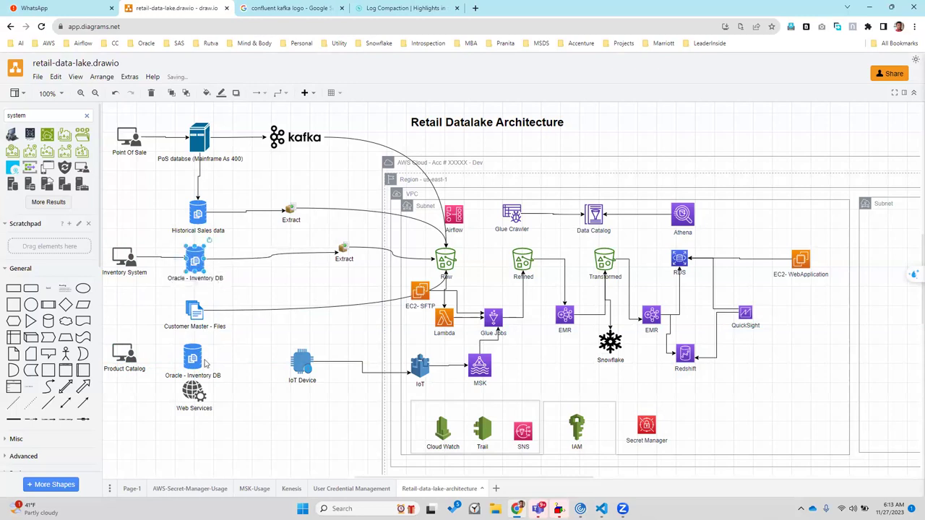
pyautogui.click(194, 354)
pyautogui.moveTo(194, 354); pyautogui.dragTo(191, 350)
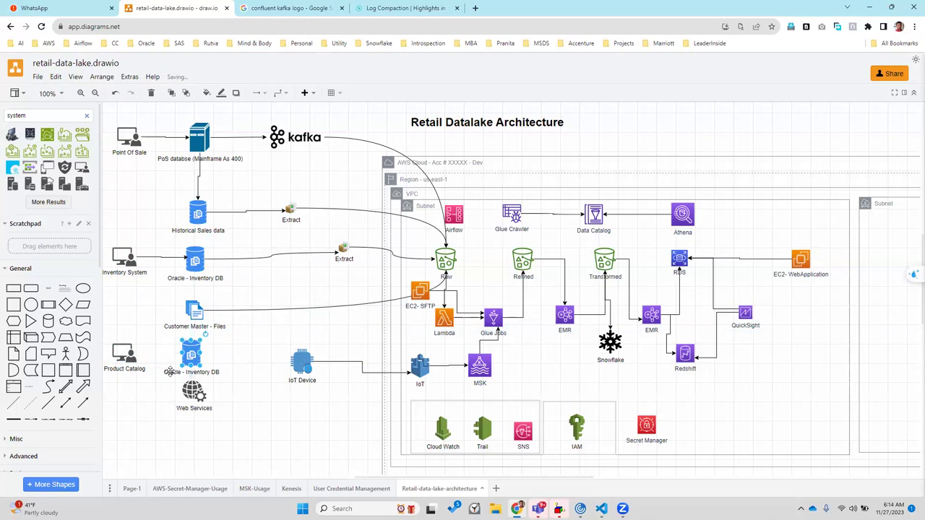
# Relabel the lower cylinder from 'Oracle' to 'MSSQL - Inventory DB'
pyautogui.doubleClick(168, 371)
pyautogui.doubleClick(171, 372)
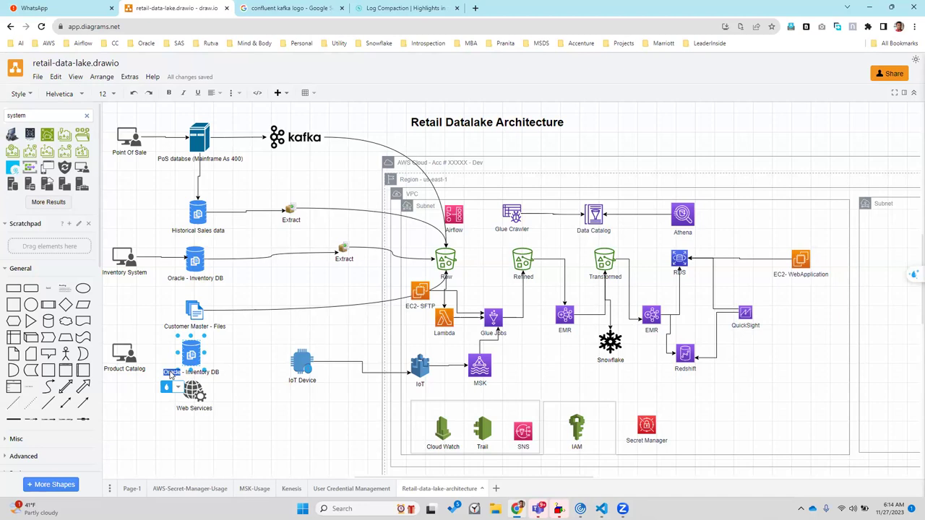
pyautogui.write('MSSQL')
pyautogui.doubleClick(200, 372)
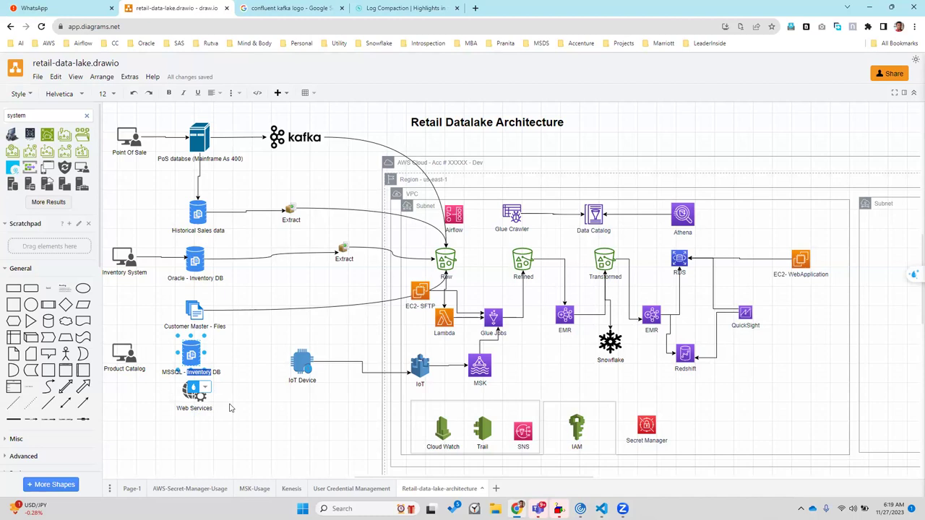
# Label the database 'MSSQL - Product catalog DB' and connect Product Catalog to it
pyautogui.write('Product catalog')
pyautogui.click(254, 451)
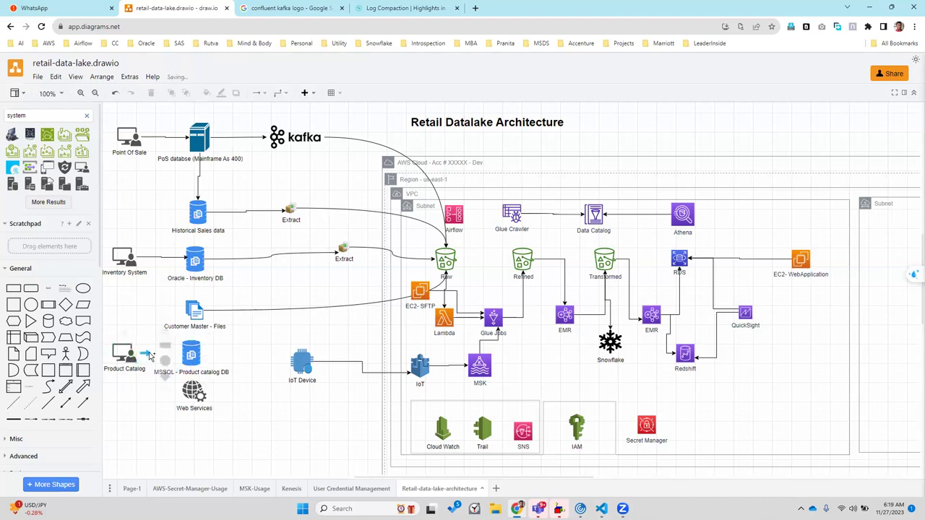
pyautogui.moveTo(139, 353); pyautogui.dragTo(182, 354)
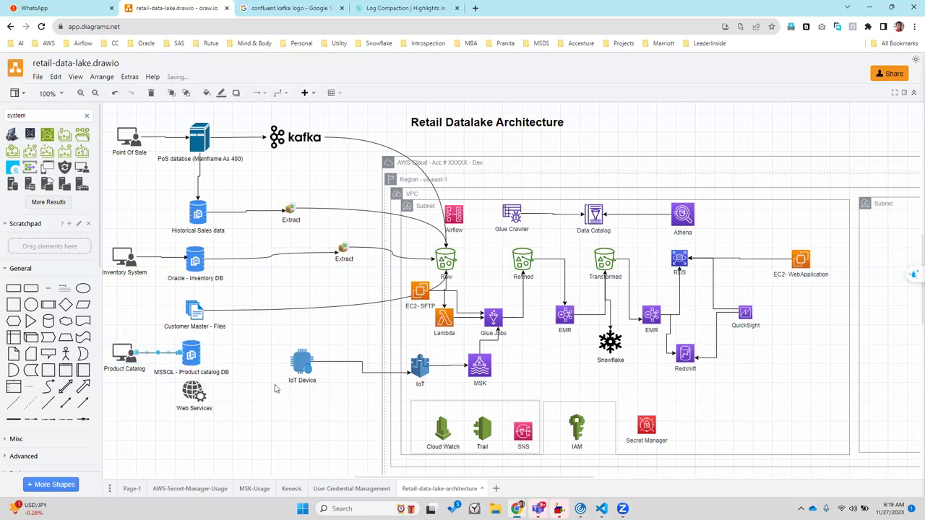
# Copy the Extract icon beside IoT Device and connect the MSSQL product catalog database to it
pyautogui.click(340, 250)
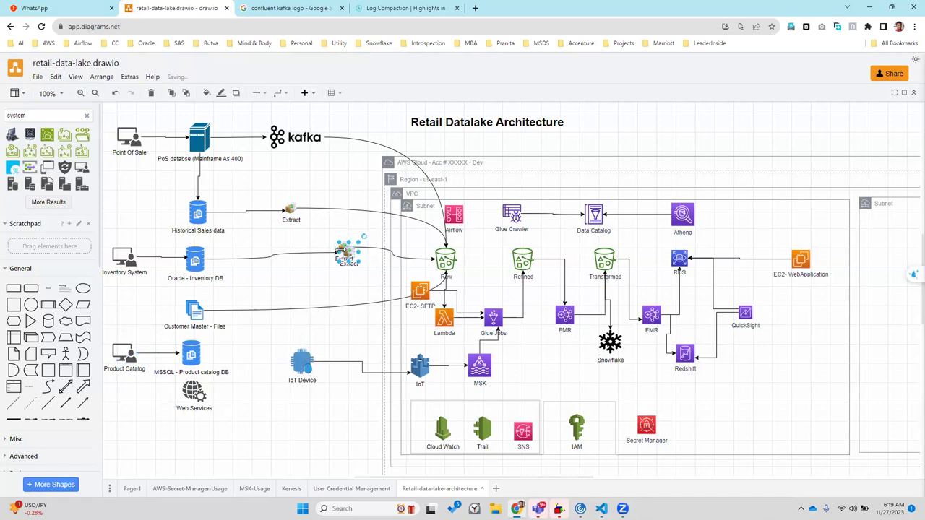
pyautogui.moveTo(340, 250); pyautogui.dragTo(272, 346)
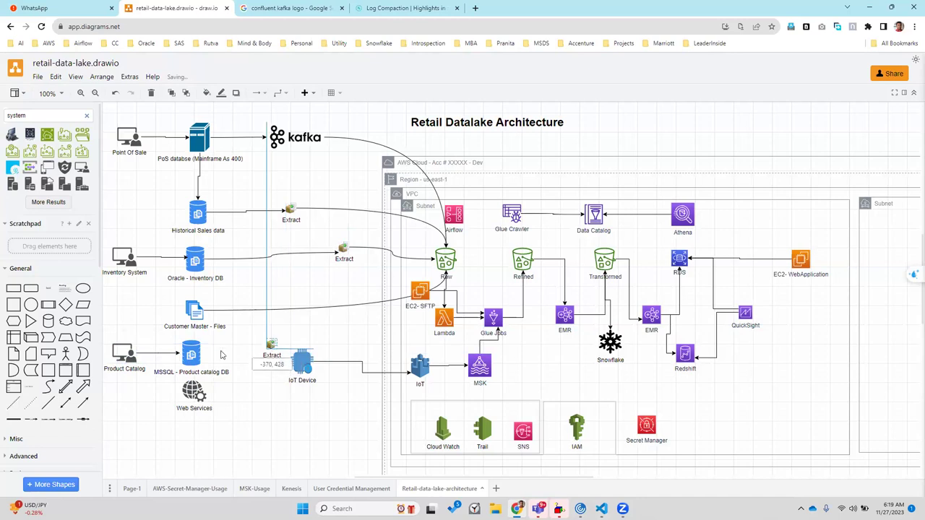
pyautogui.moveTo(208, 355); pyautogui.dragTo(442, 264)
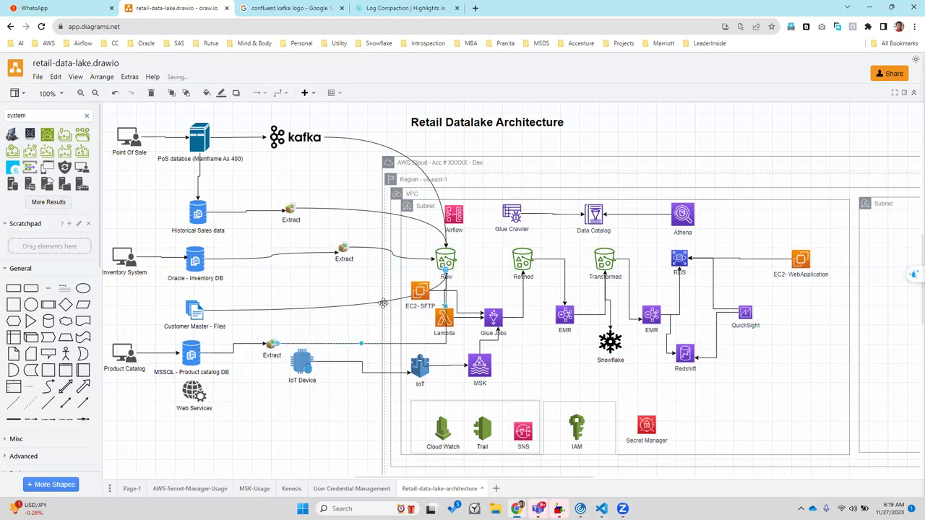
# Make the Extract-to-Raw and MSSQL-to-Extract connectors curved
pyautogui.click(283, 94)
pyautogui.click(279, 192)
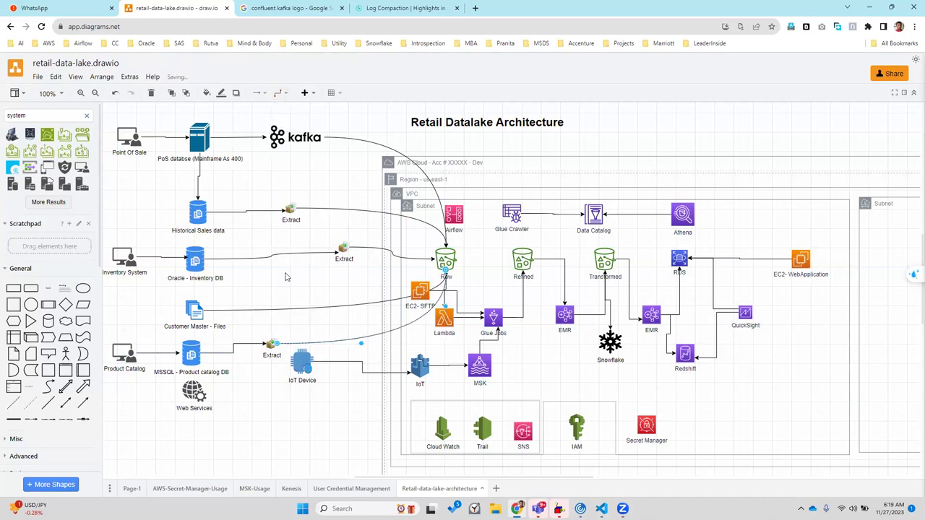
pyautogui.click(280, 93)
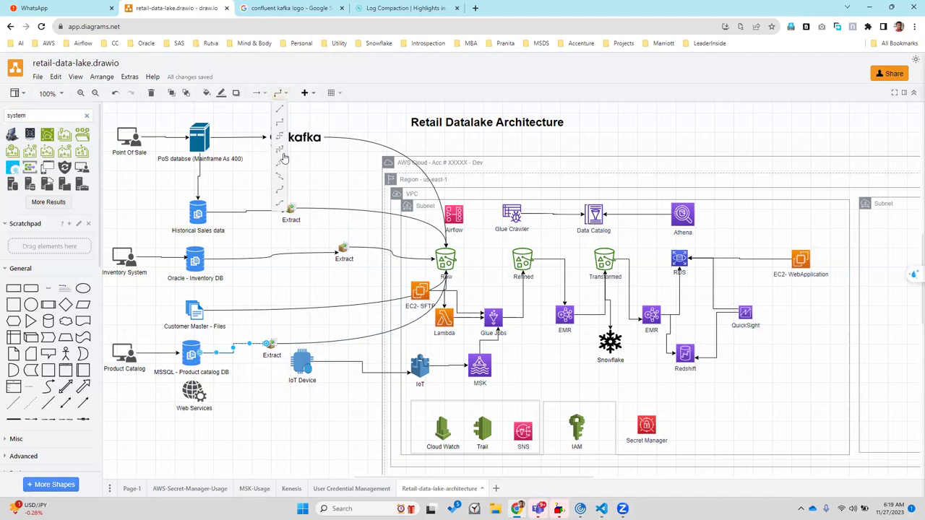
pyautogui.click(284, 195)
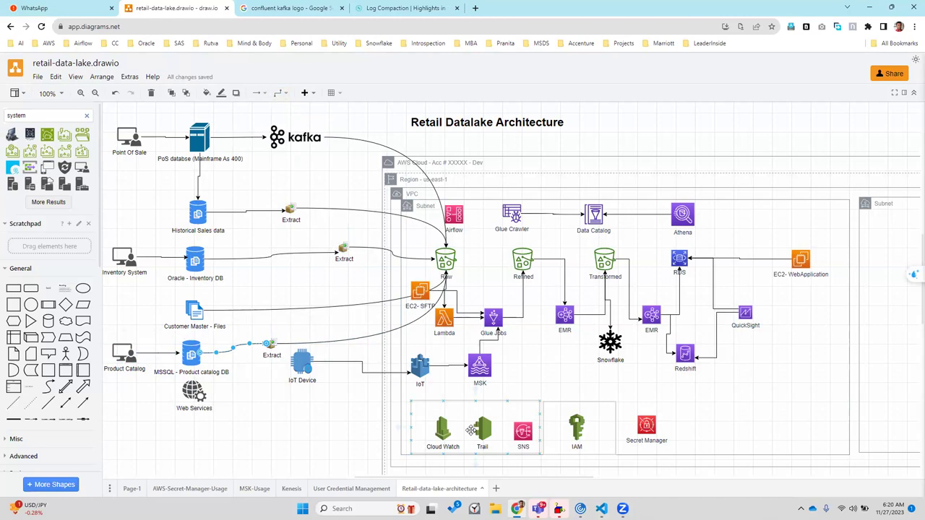
pyautogui.click(421, 295)
# Move EC2-SFTP left out of the VPC and delete its connector to Glue Jobs
pyautogui.moveTo(421, 293); pyautogui.dragTo(312, 324)
pyautogui.click(366, 318)
pyautogui.press('Delete')
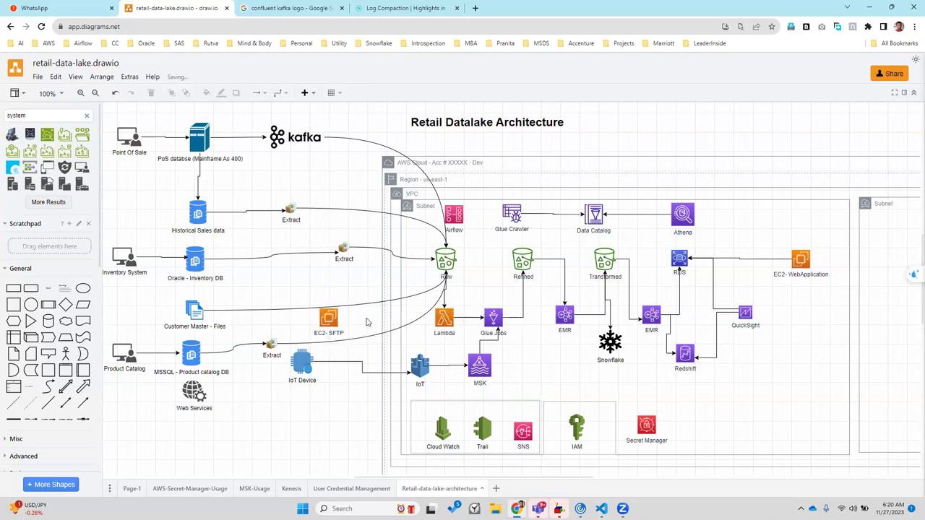
# Place the icon on the Customer Master - Files line and relabel it 'SFTP'
pyautogui.moveTo(525, 504)
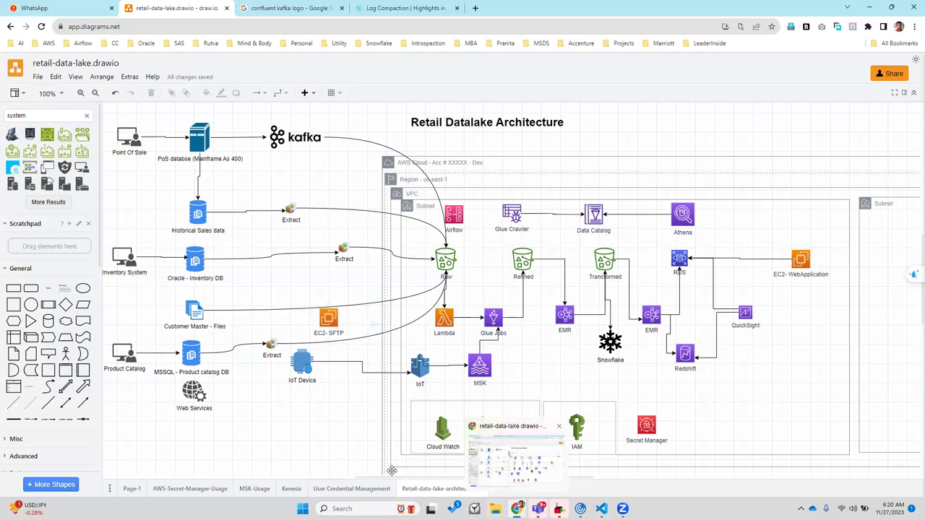
pyautogui.moveTo(323, 327); pyautogui.dragTo(322, 311)
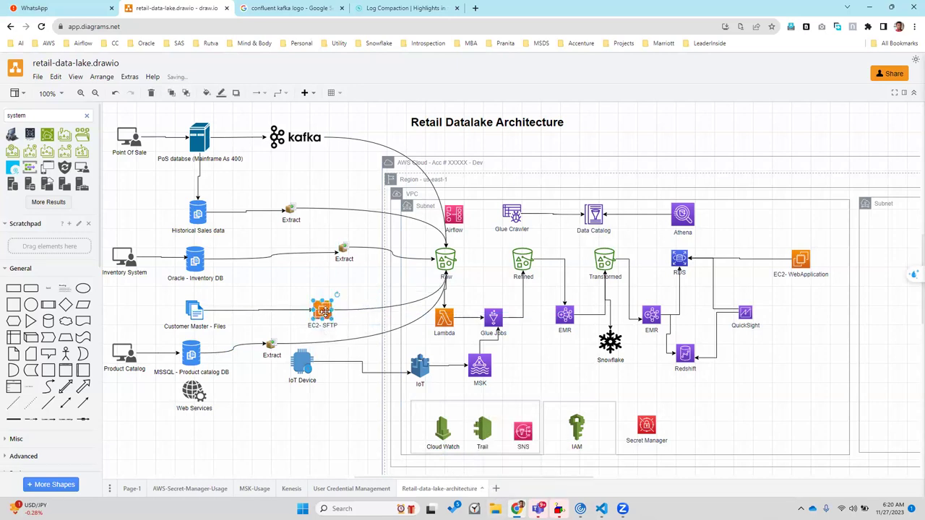
pyautogui.doubleClick(314, 328)
pyautogui.click(315, 329)
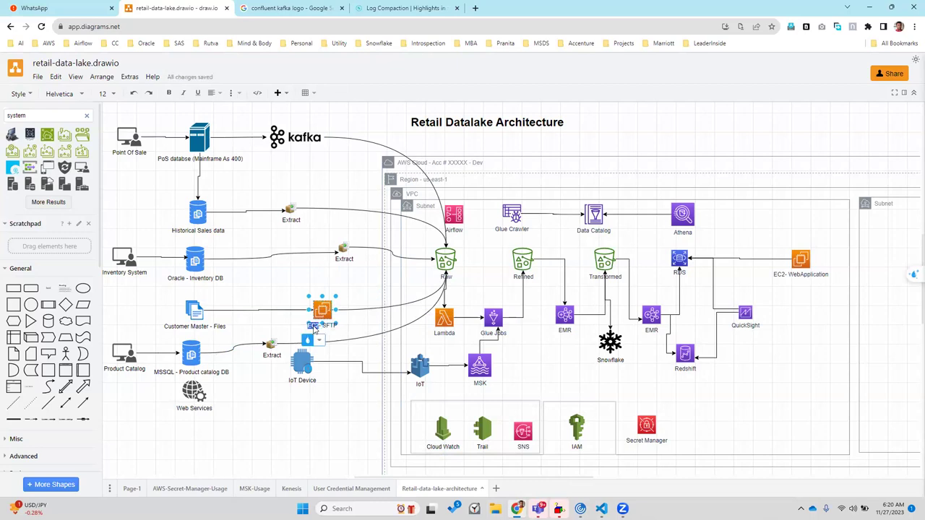
pyautogui.press('BackSpace')
pyautogui.press('BackSpace')
pyautogui.press('BackSpace')
pyautogui.press('BackSpace')
pyautogui.click(268, 330)
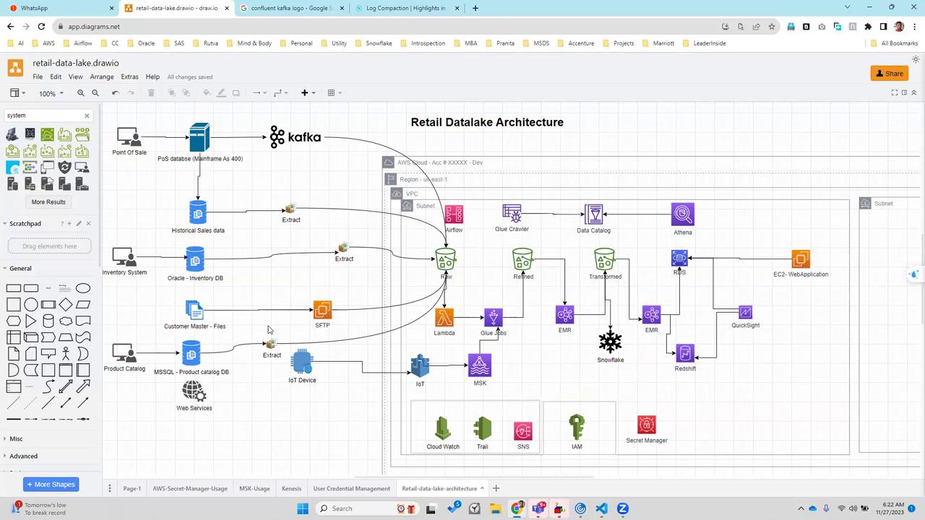
# Look up the public IP address on whatismyip.com in a new tab, then close that tab
pyautogui.hotkey('ctrl', 't')
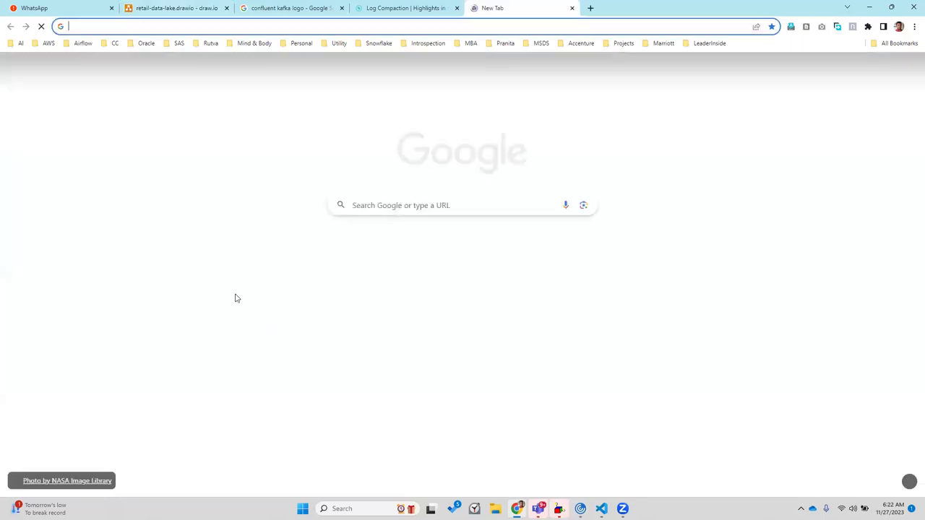
pyautogui.write('whatismyi')
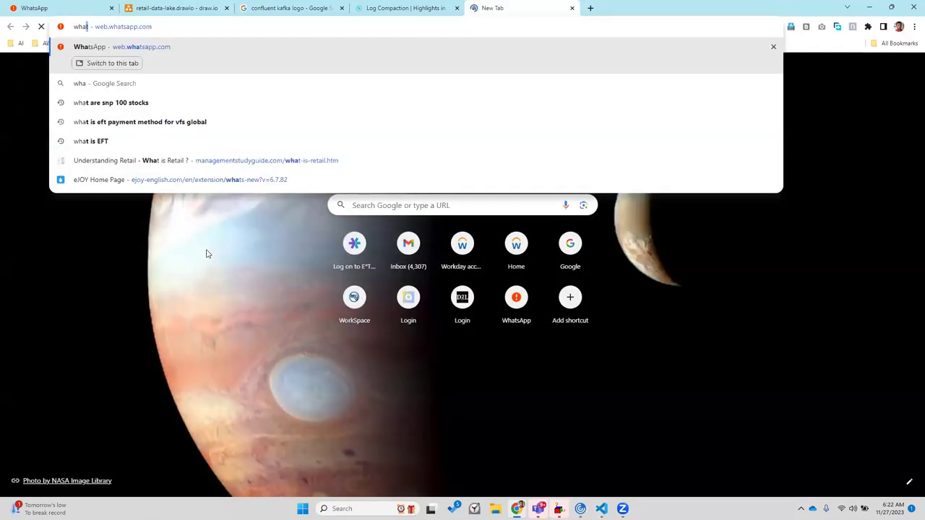
pyautogui.write('p')
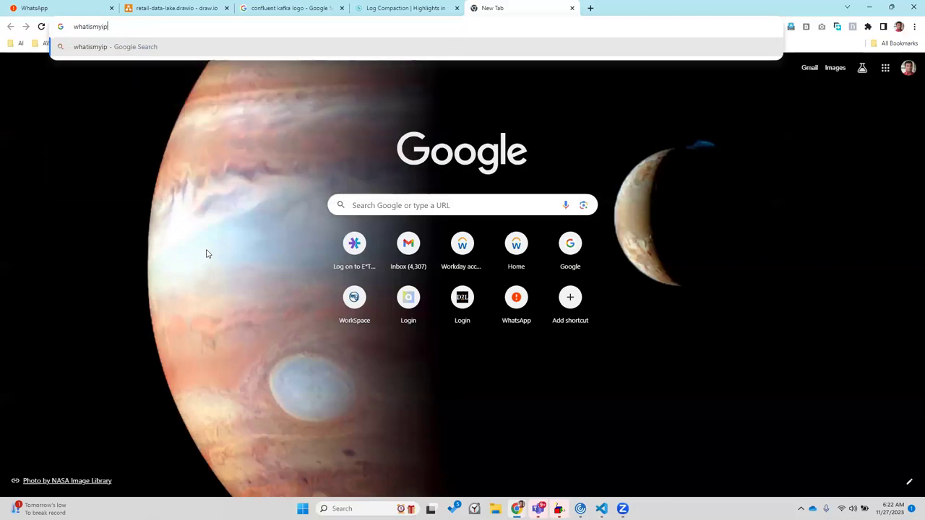
pyautogui.press('Return')
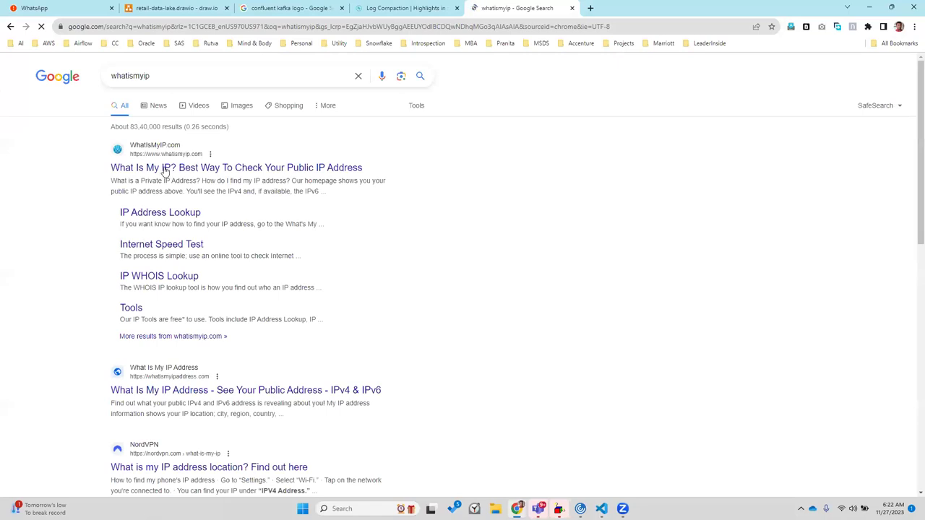
pyautogui.click(166, 170)
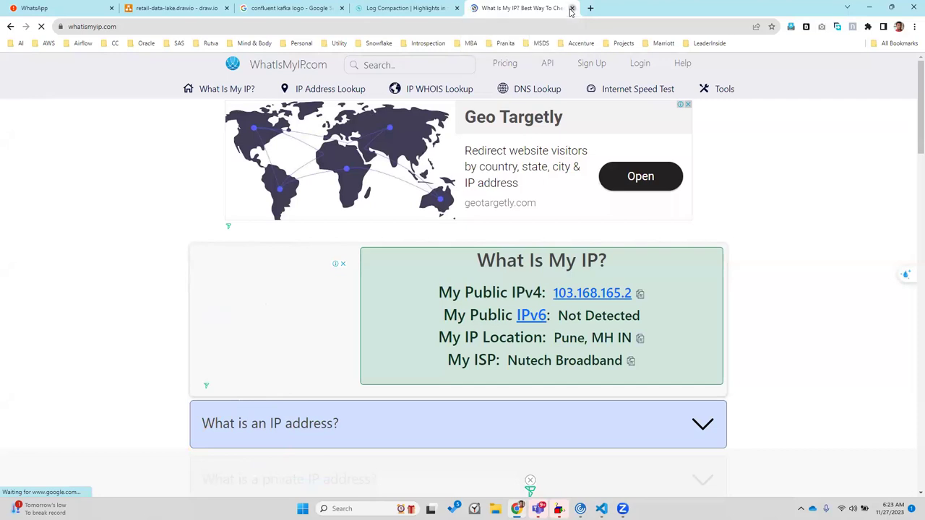
pyautogui.click(571, 9)
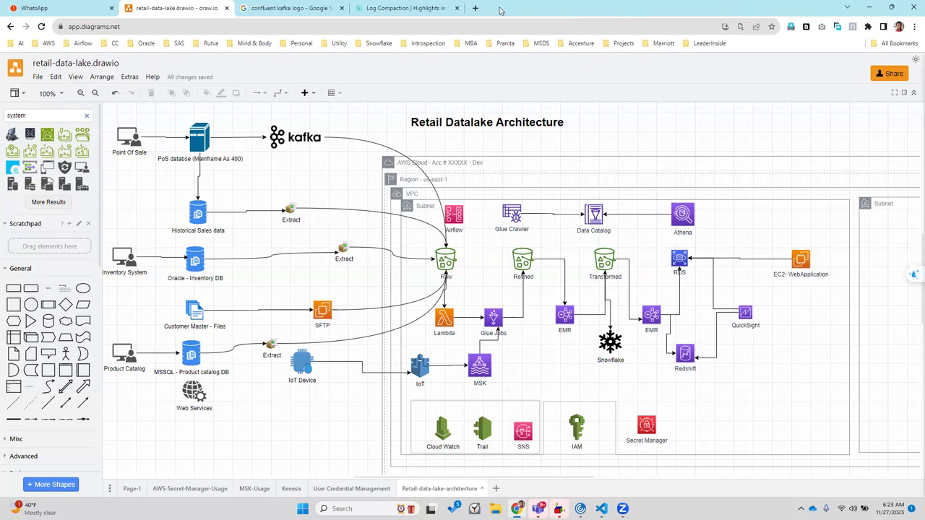
# Nudge the SFTP icon slightly left, nearer Customer Master - Files
pyautogui.moveTo(315, 310); pyautogui.dragTo(289, 299)
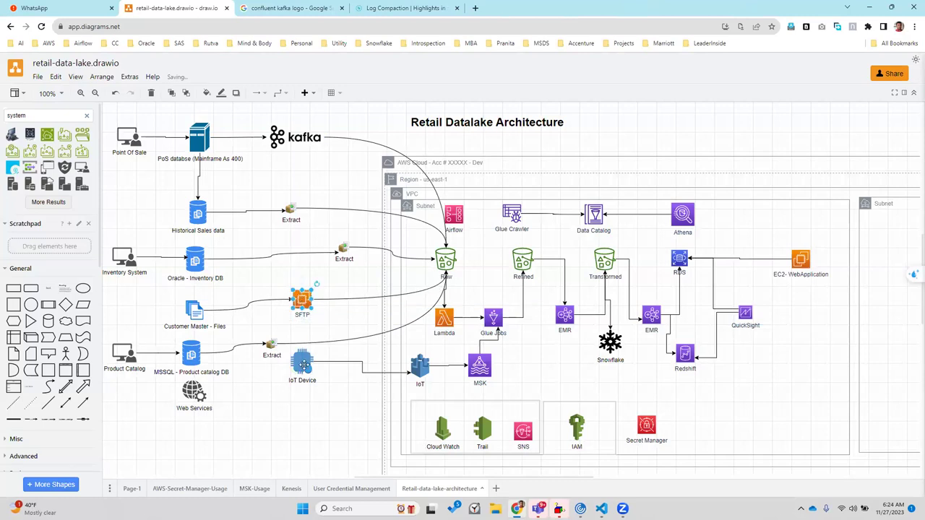
# Delete the IoT Device icon and its dangling connector
pyautogui.moveTo(302, 364); pyautogui.dragTo(294, 400)
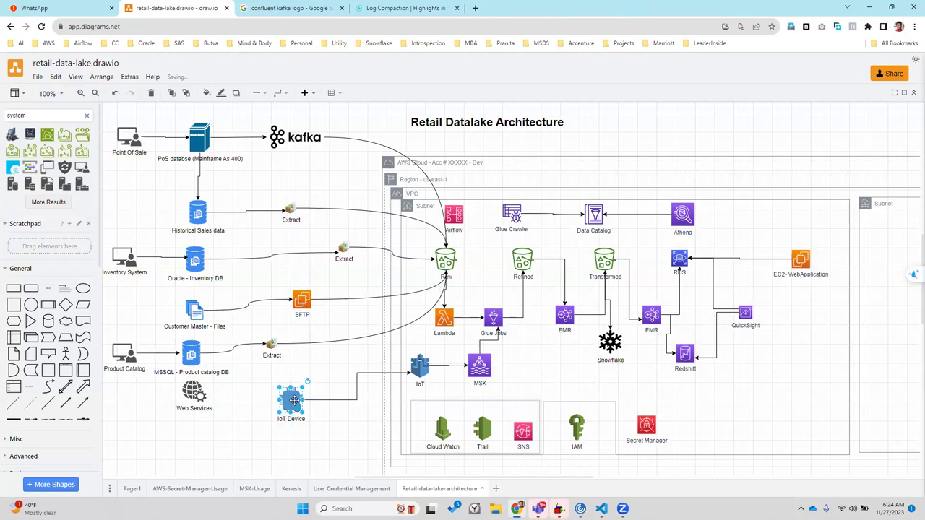
pyautogui.press('Delete')
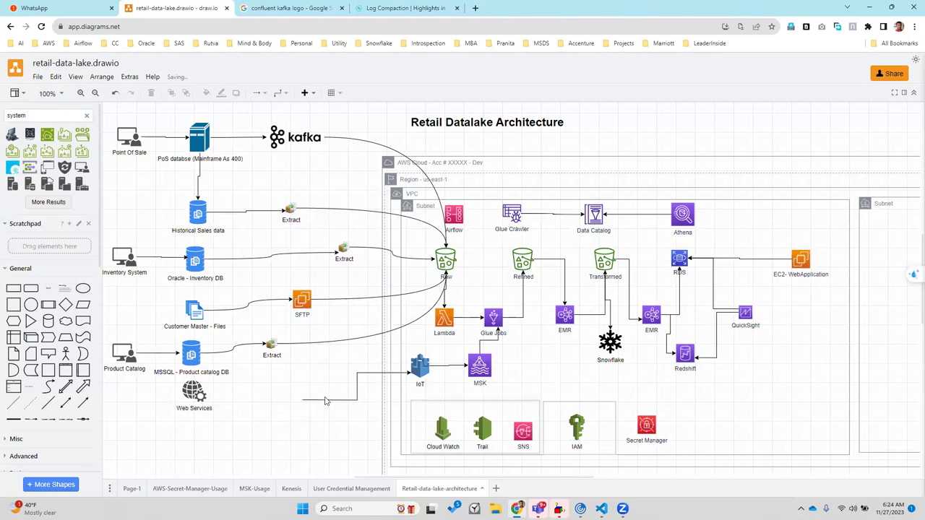
pyautogui.click(325, 400)
pyautogui.press('Delete')
# Delete the IoT icon, the connector into MSK, and the MSK icon
pyautogui.click(420, 363)
pyautogui.press('Delete')
pyautogui.click(444, 365)
pyautogui.press('Delete')
pyautogui.click(479, 367)
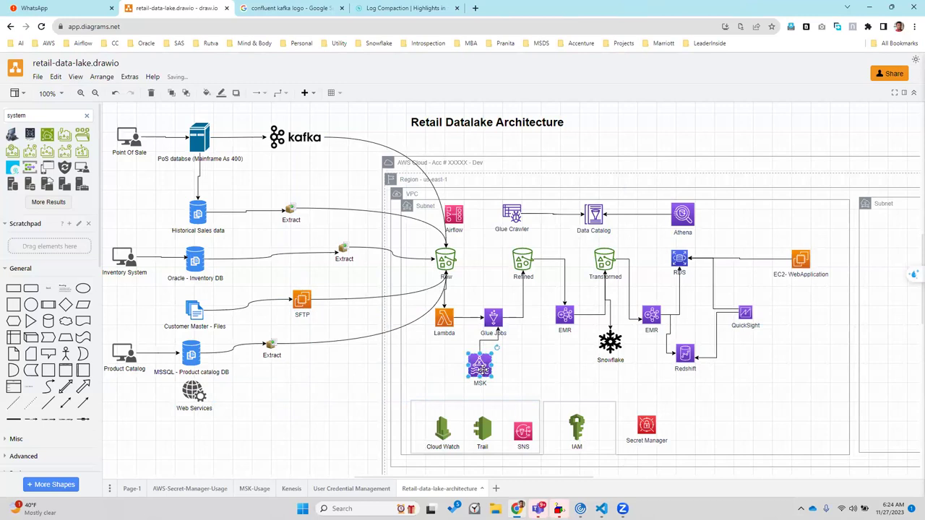
pyautogui.press('Delete')
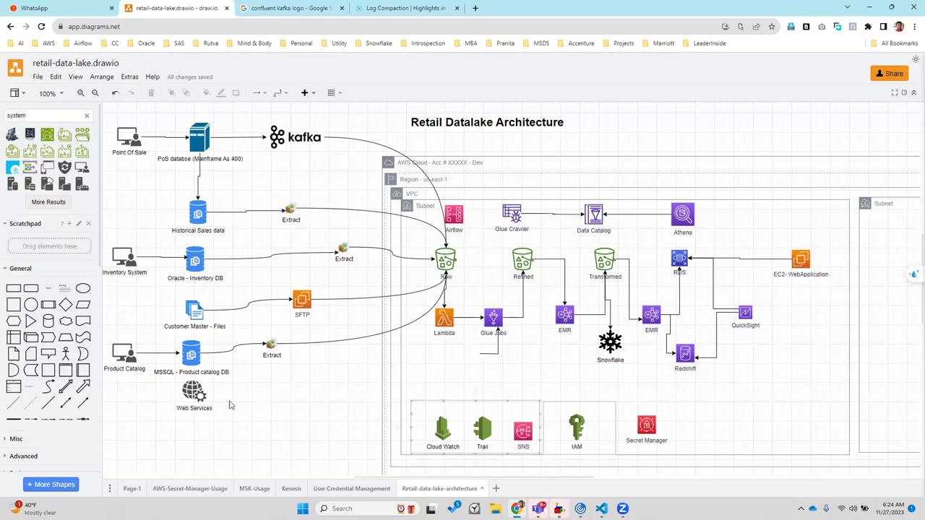
# Move the Web Services icon slightly lower
pyautogui.moveTo(194, 392); pyautogui.dragTo(193, 407)
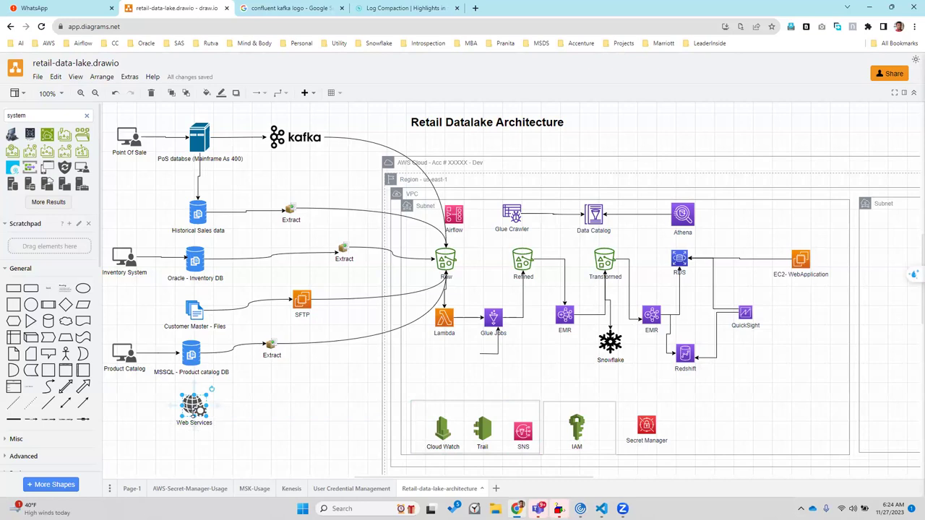
pyautogui.click(147, 436)
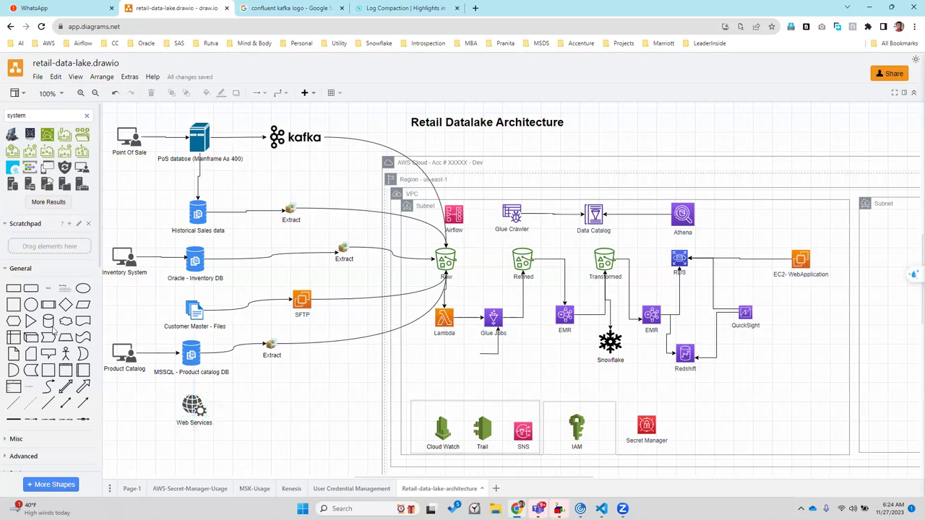
pyautogui.doubleClick(14, 117)
# Copy Product Catalog to a spot left of Web Services and label the copy 'Survey Data'
pyautogui.click(123, 345)
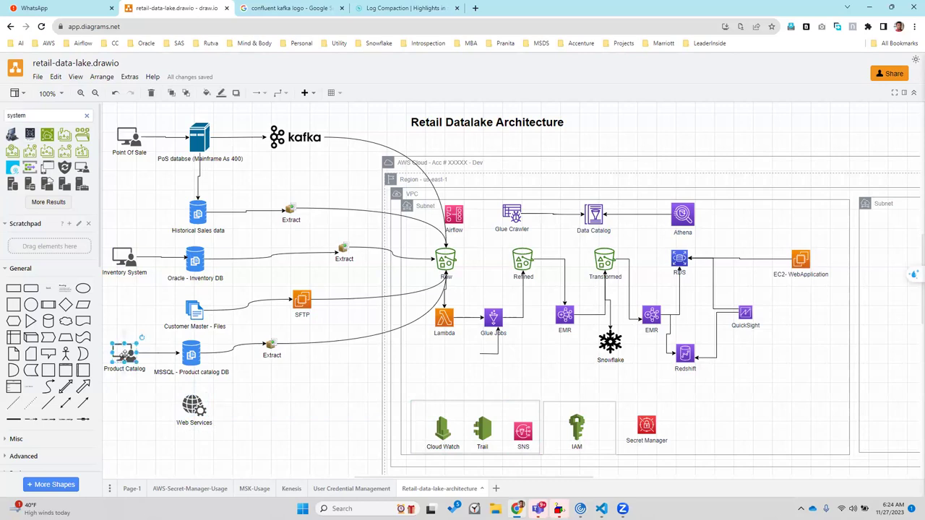
pyautogui.click(129, 395)
pyautogui.click(120, 352)
pyautogui.moveTo(120, 352); pyautogui.dragTo(115, 397)
pyautogui.moveTo(126, 402); pyautogui.dragTo(125, 402)
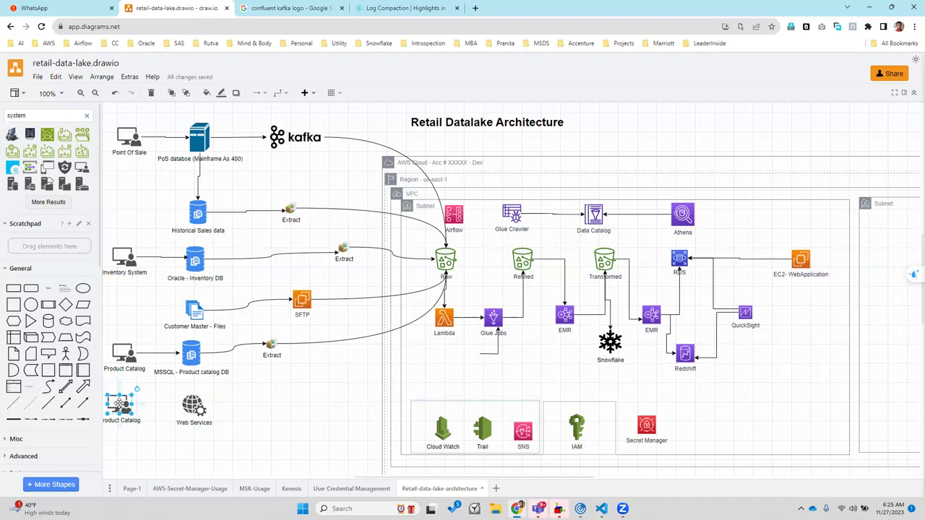
pyautogui.doubleClick(119, 419)
pyautogui.write('Survey')
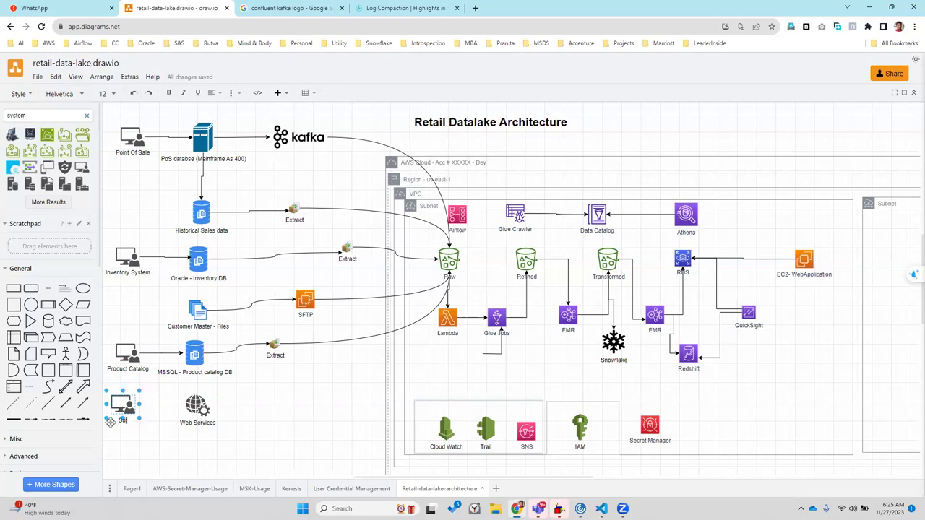
pyautogui.write(' Data')
pyautogui.click(139, 440)
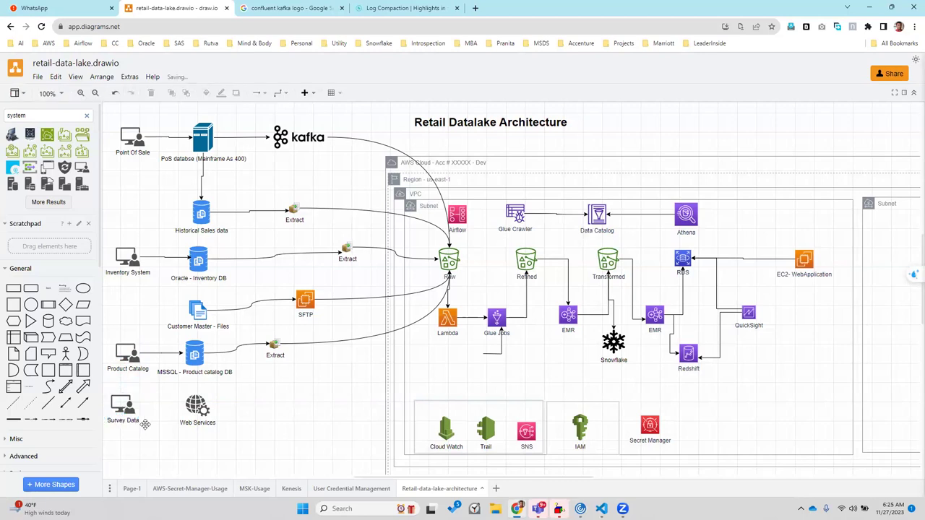
# Connect Survey Data to Web Services, and Web Services to Raw with a curved arrow
pyautogui.click(129, 404)
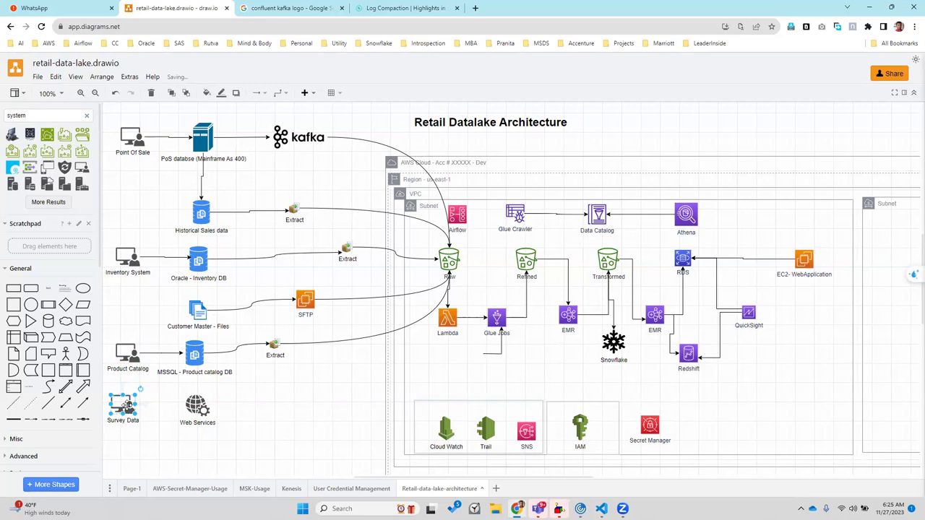
pyautogui.moveTo(143, 405); pyautogui.dragTo(185, 409)
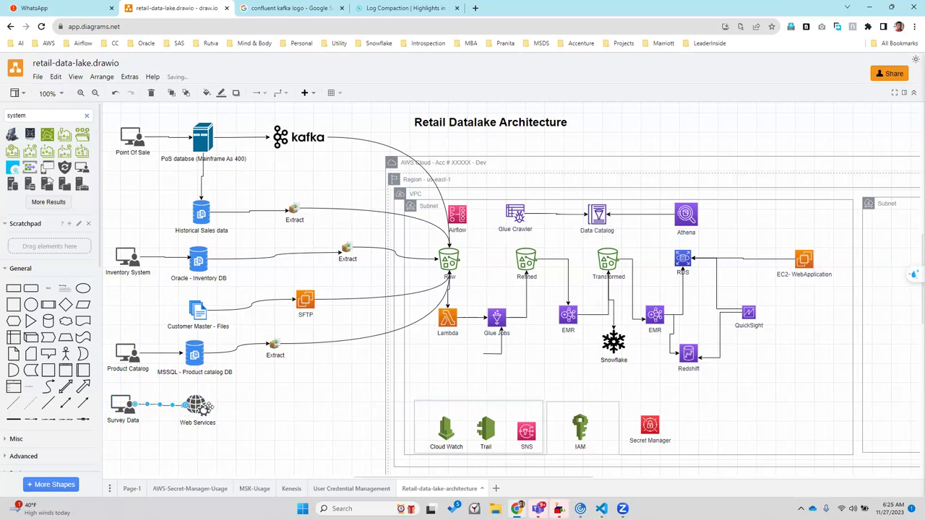
pyautogui.moveTo(220, 406); pyautogui.dragTo(237, 405)
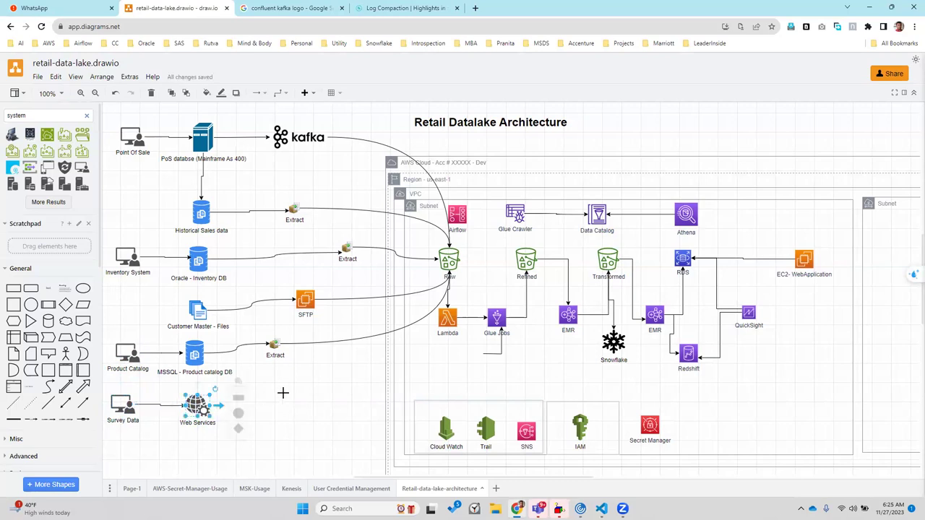
pyautogui.moveTo(398, 334); pyautogui.dragTo(448, 272)
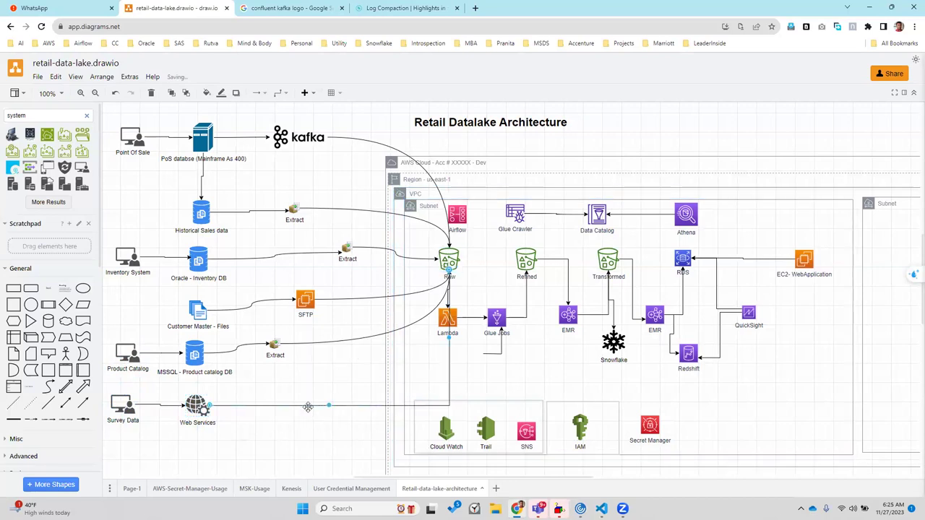
pyautogui.click(285, 94)
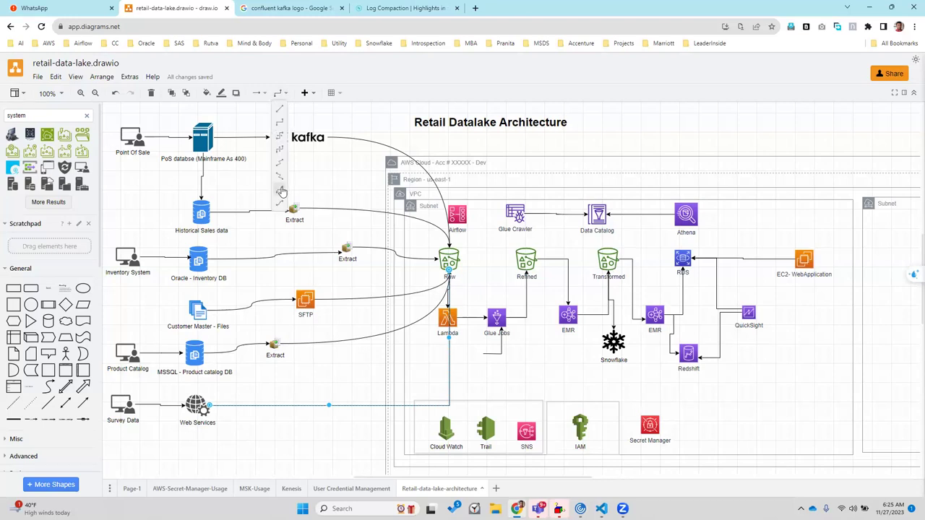
pyautogui.click(282, 190)
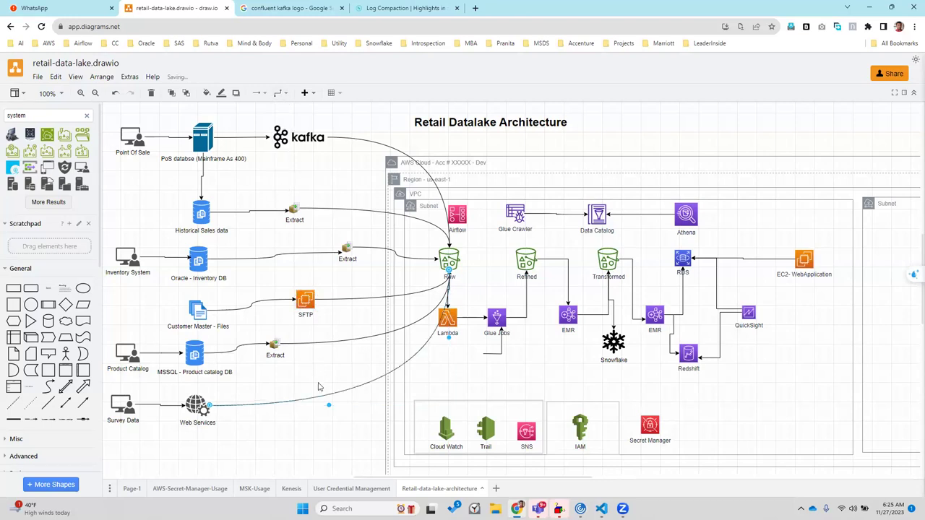
pyautogui.click(304, 451)
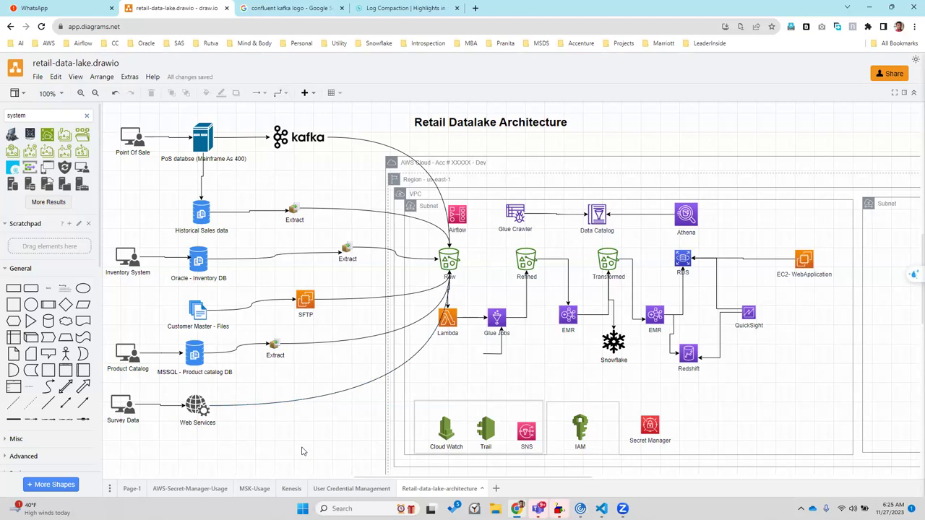
# Delete the stray connector stub below Glue Jobs
pyautogui.click(460, 221)
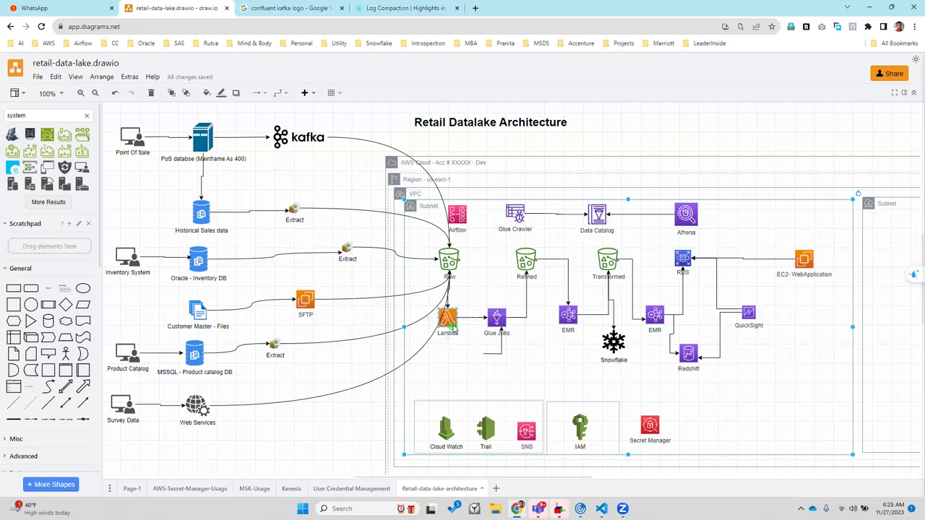
pyautogui.click(495, 354)
pyautogui.press('Delete')
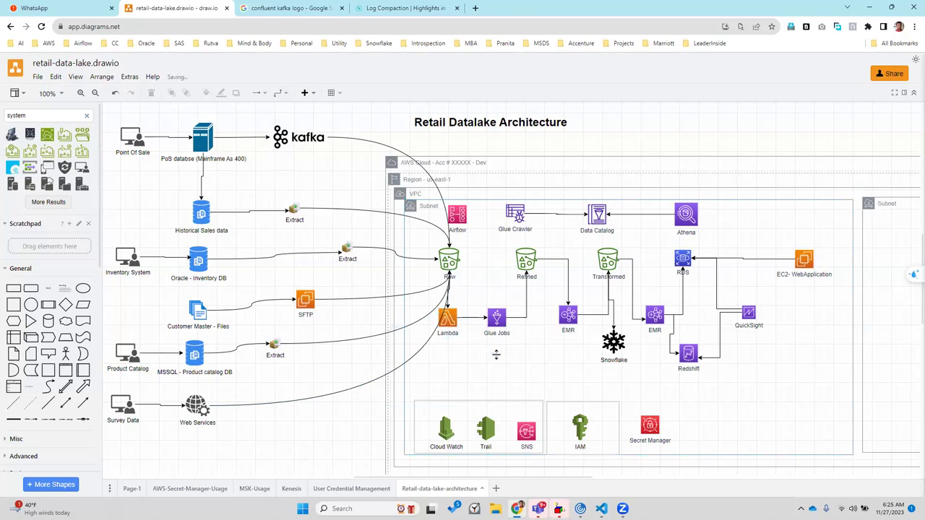
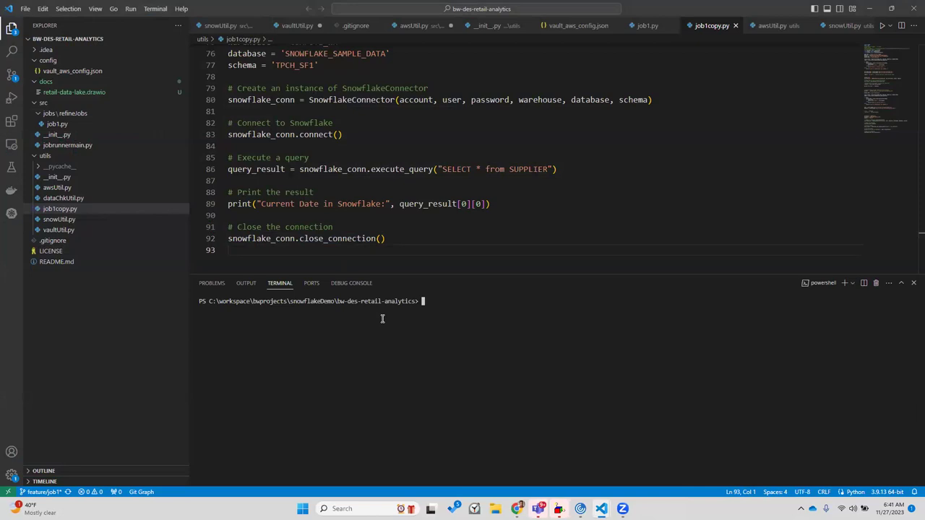
# Check the repository's git status in the terminal
pyautogui.write('git status')
pyautogui.press('Return')
pyautogui.moveTo(513, 325); pyautogui.dragTo(268, 316)
pyautogui.click(447, 391)
pyautogui.write('git')
pyautogui.press('BackSpace')
pyautogui.press('BackSpace')
pyautogui.press('BackSpace')
pyautogui.press('BackSpace')
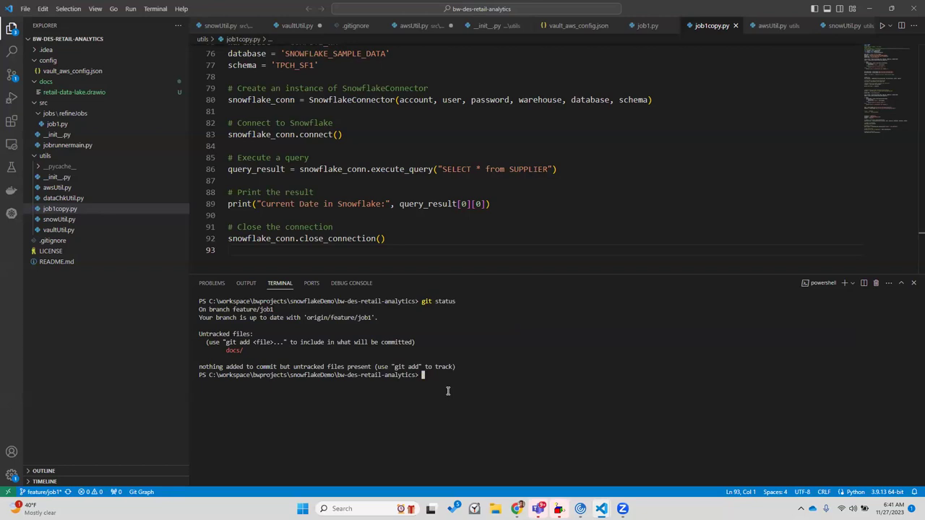
# Stage all changes and commit them as "Adding Docs", correcting the misspelled commit command
pyautogui.write('git add .')
pyautogui.press('Return')
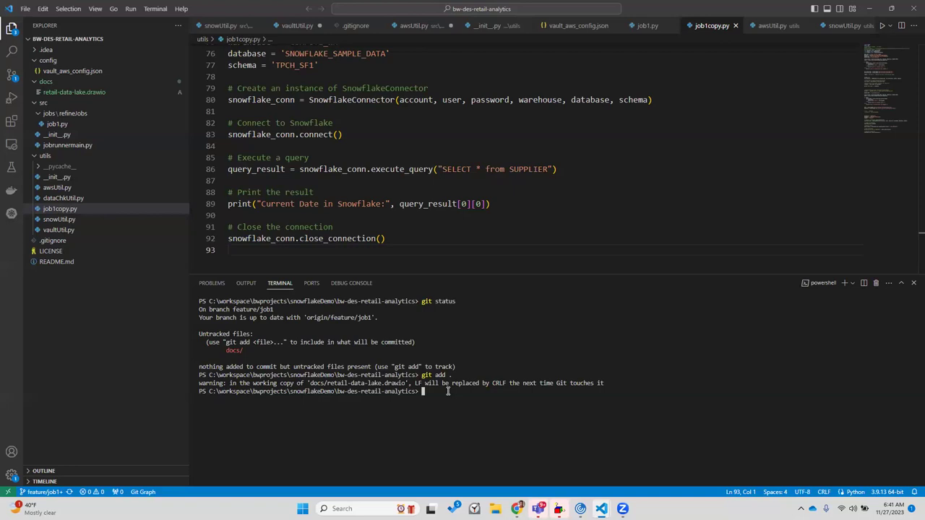
pyautogui.write('git com')
pyautogui.write('mit ')
pyautogui.write('-m"A')
pyautogui.write('dding Docs')
pyautogui.write('"')
pyautogui.press('Return')
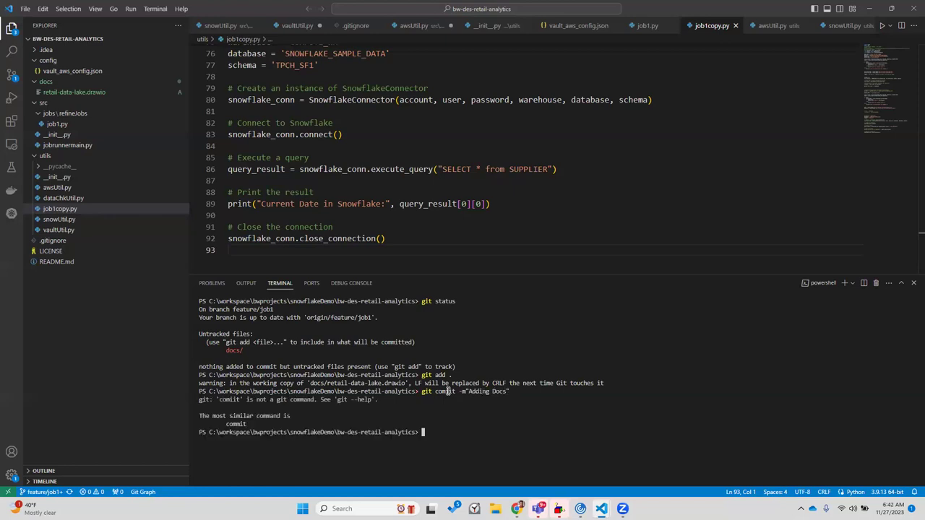
pyautogui.press('Up')
pyautogui.press('Left')
pyautogui.press('Left')
pyautogui.press('Left')
pyautogui.press('Left')
pyautogui.press('Left')
pyautogui.press('Left')
pyautogui.press('Left')
pyautogui.press('Left')
pyautogui.press('Left')
pyautogui.press('Left')
pyautogui.press('Left')
pyautogui.press('Left')
pyautogui.press('Left')
pyautogui.press('Left')
pyautogui.press('Left')
pyautogui.press('Left')
pyautogui.press('Left')
pyautogui.press('Left')
pyautogui.write('m')
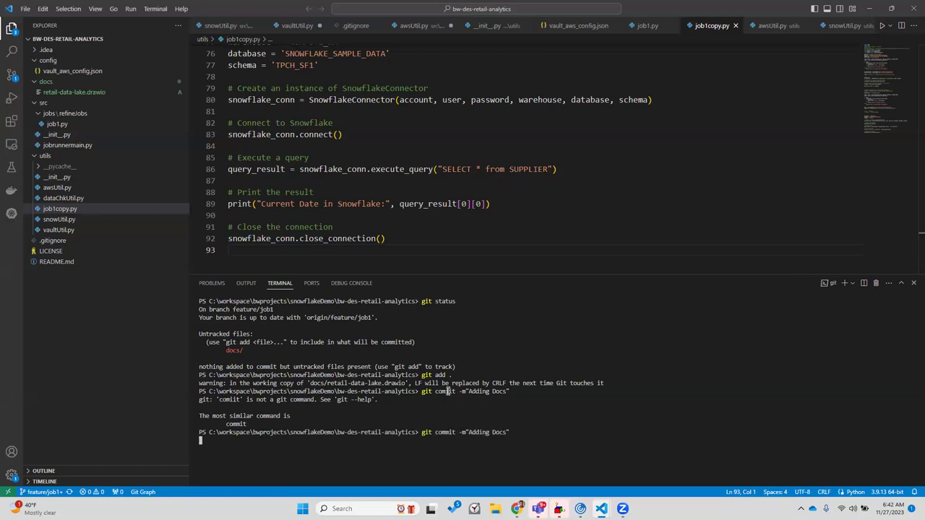
pyautogui.press('Return')
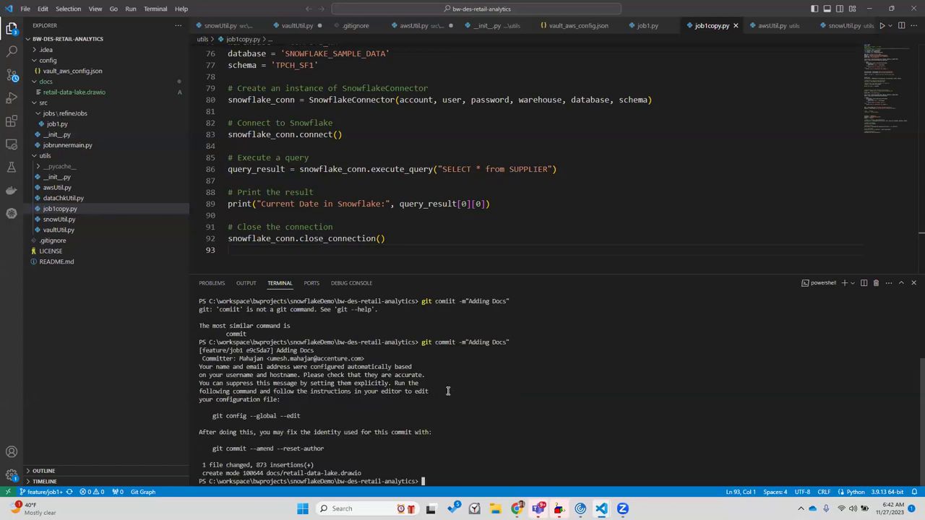
# Push the commit to the remote feature/job1 branch with git push
pyautogui.press('Up')
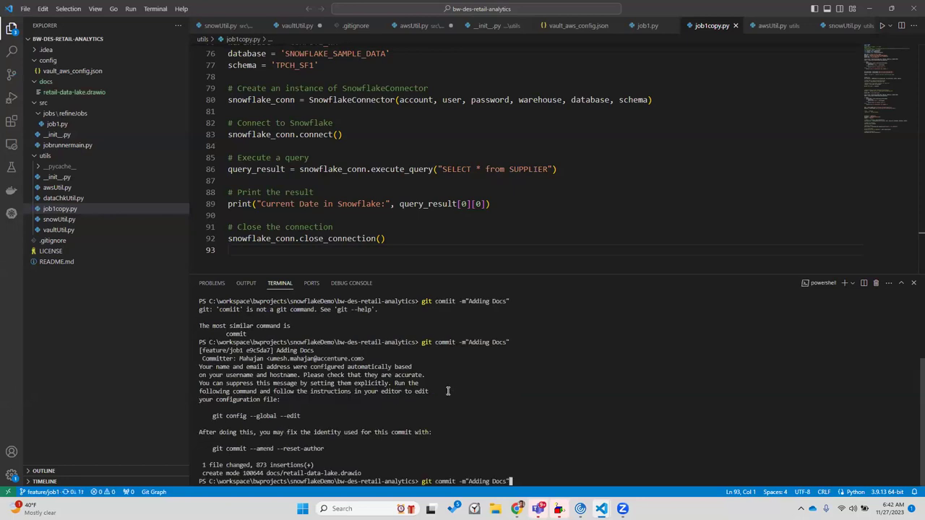
pyautogui.hotkey('ctrl', 'Left')
pyautogui.hotkey('ctrl', 'Left')
pyautogui.press('Right')
pyautogui.press('Right')
pyautogui.press('Right')
pyautogui.press('Right')
pyautogui.press('Right')
pyautogui.press('Right')
pyautogui.press('Right')
pyautogui.press('Right')
pyautogui.press('Right')
pyautogui.press('End')
pyautogui.press('BackSpace')
pyautogui.press('BackSpace')
pyautogui.press('BackSpace')
pyautogui.press('BackSpace')
pyautogui.press('BackSpace')
pyautogui.press('BackSpace')
pyautogui.press('BackSpace')
pyautogui.press('BackSpace')
pyautogui.press('BackSpace')
pyautogui.press('BackSpace')
pyautogui.press('BackSpace')
pyautogui.press('BackSpace')
pyautogui.press('BackSpace')
pyautogui.press('BackSpace')
pyautogui.press('BackSpace')
pyautogui.press('BackSpace')
pyautogui.press('BackSpace')
pyautogui.press('BackSpace')
pyautogui.press('BackSpace')
pyautogui.press('BackSpace')
pyautogui.write('push')
pyautogui.press('Return')
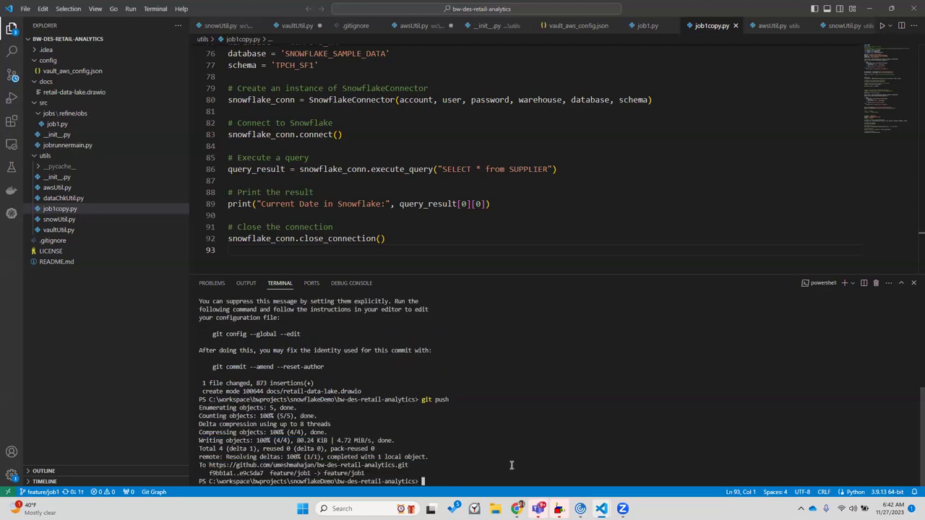
# Open github.com in a new Chrome tab and view bw-des-retail-analytics on the feature/job1 branch
pyautogui.moveTo(517, 509)
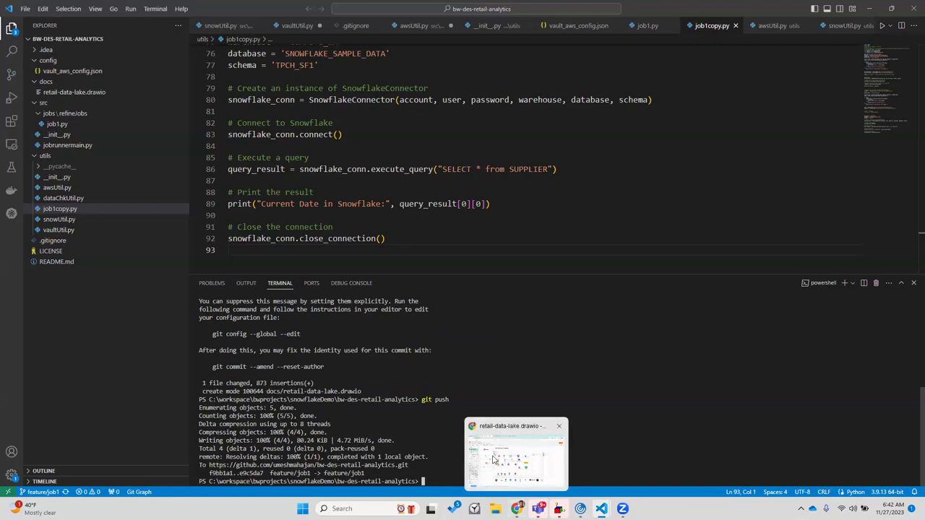
pyautogui.click(494, 459)
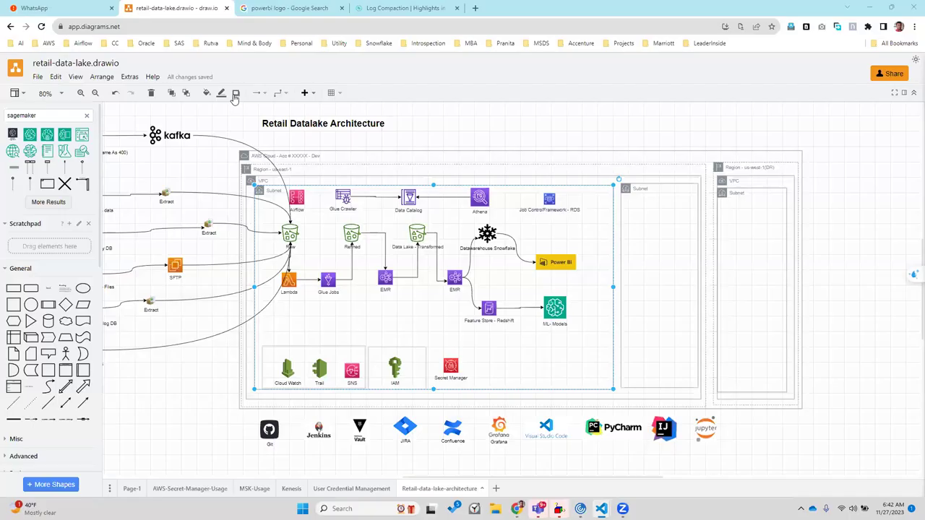
pyautogui.click(476, 8)
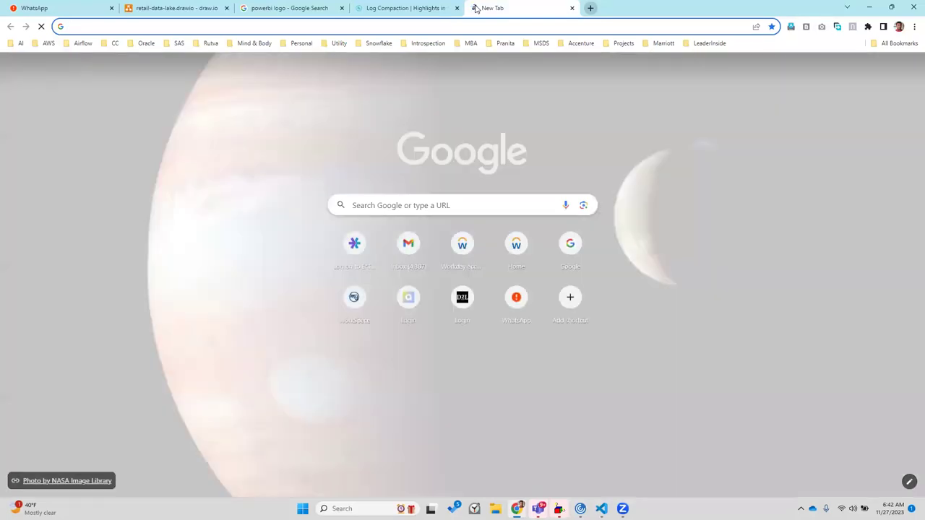
pyautogui.write('githu')
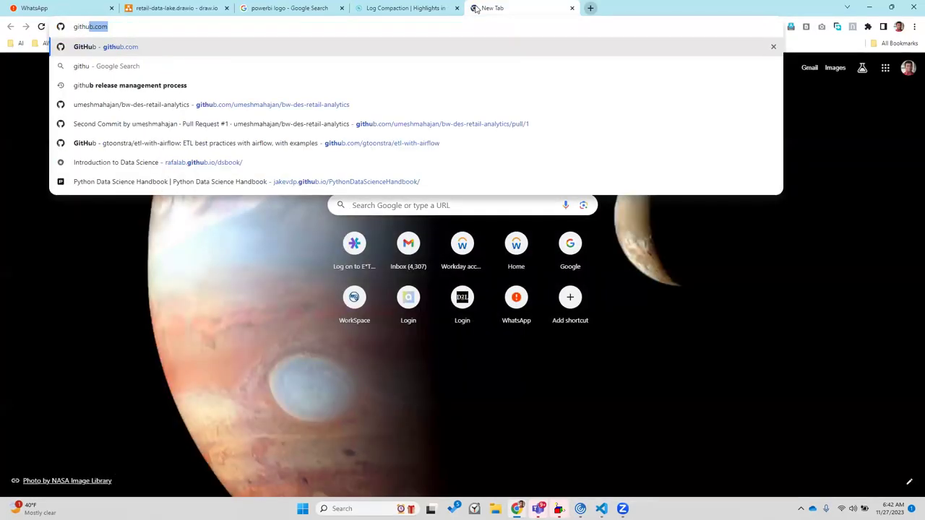
pyautogui.press('Return')
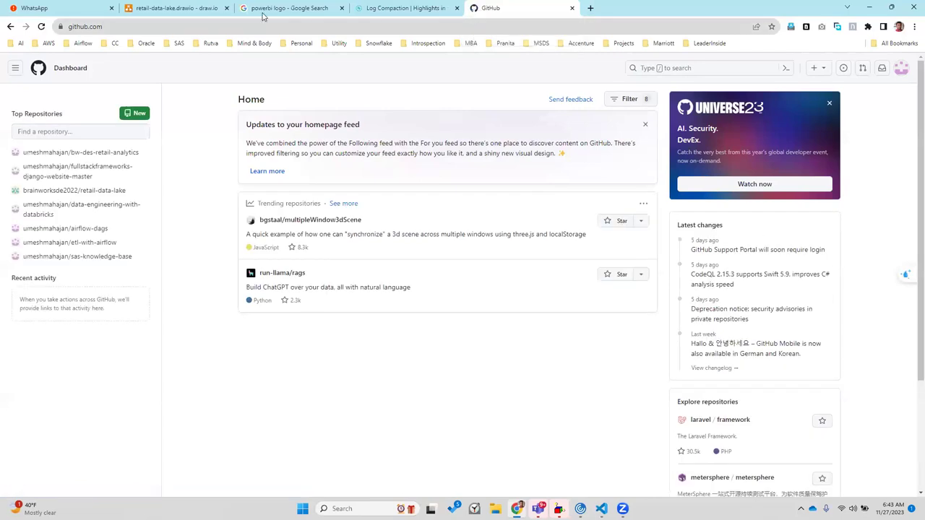
pyautogui.click(97, 152)
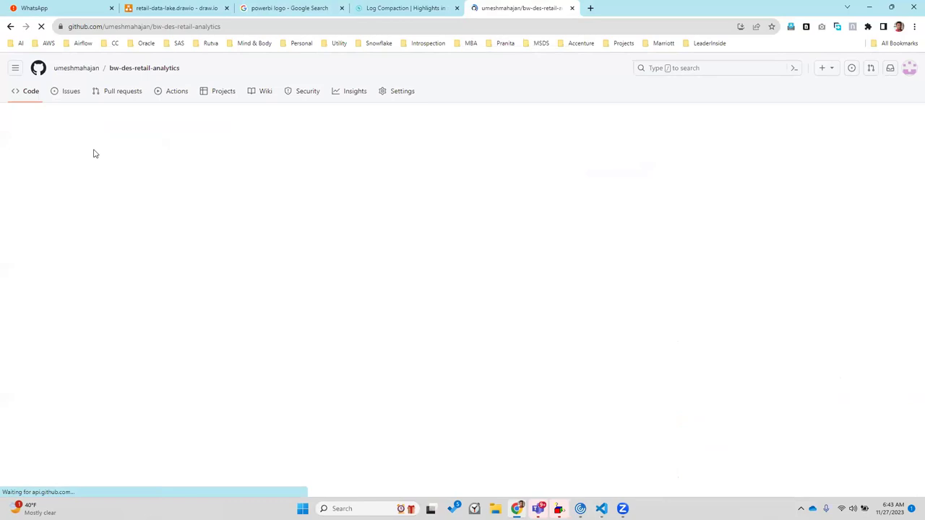
pyautogui.click(195, 190)
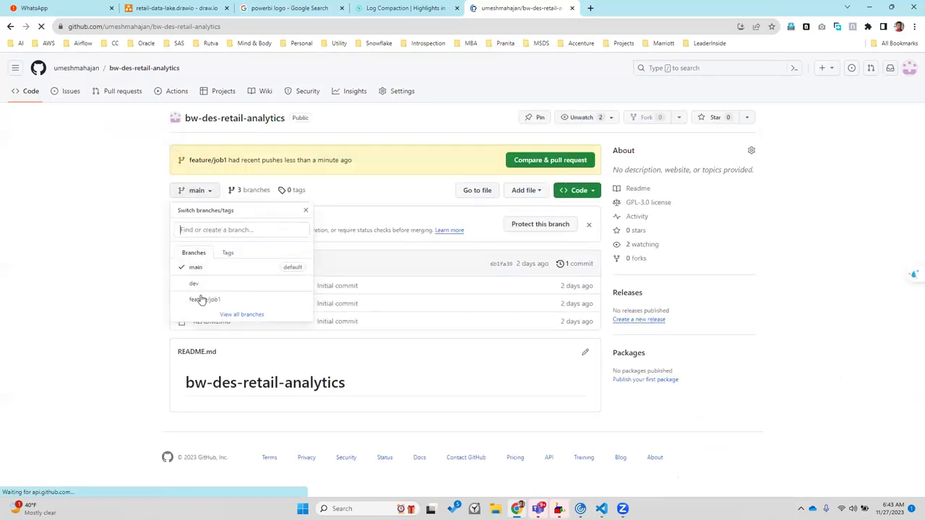
pyautogui.click(202, 300)
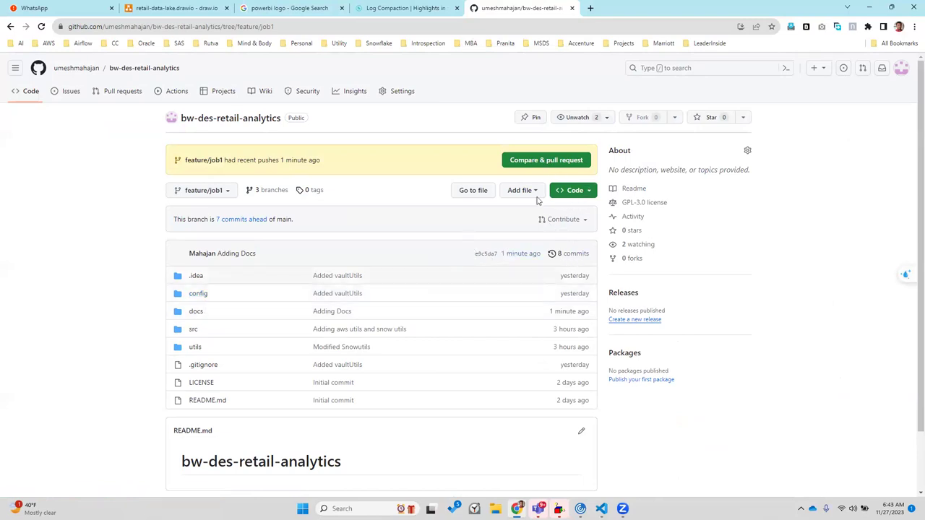
# Start a pull request comparing feature/job1 against base dev and open its creation form
pyautogui.click(115, 100)
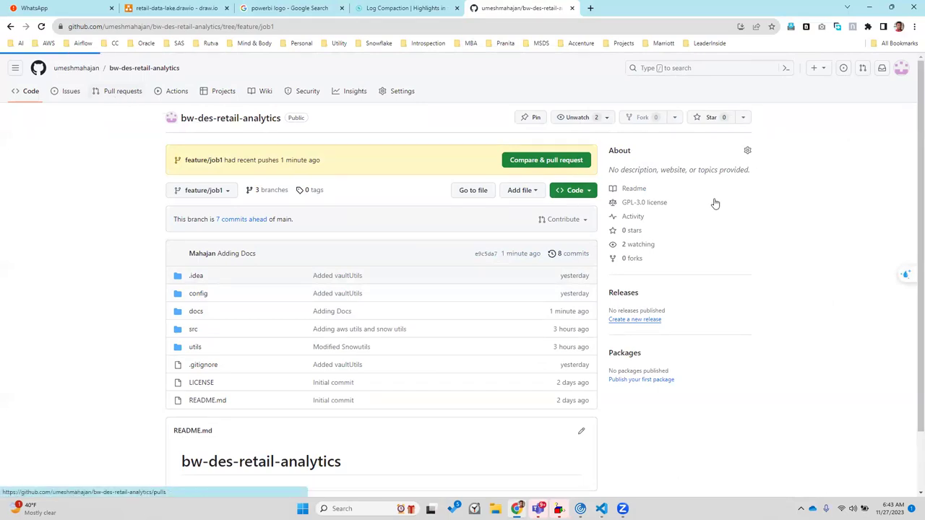
pyautogui.click(709, 223)
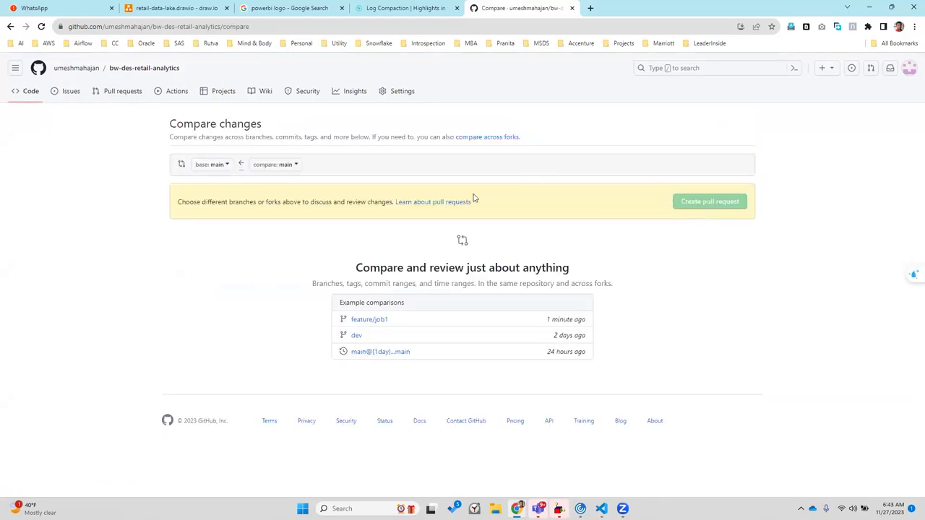
pyautogui.click(220, 165)
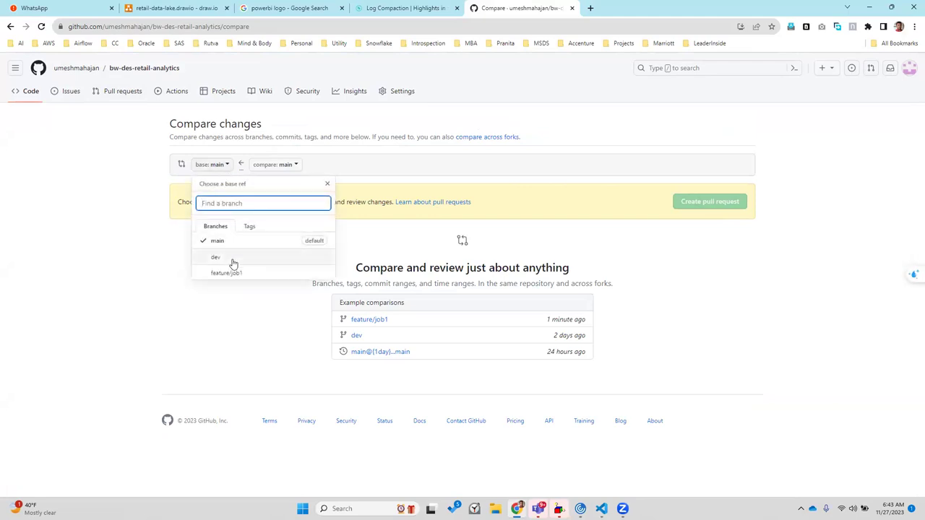
pyautogui.click(232, 265)
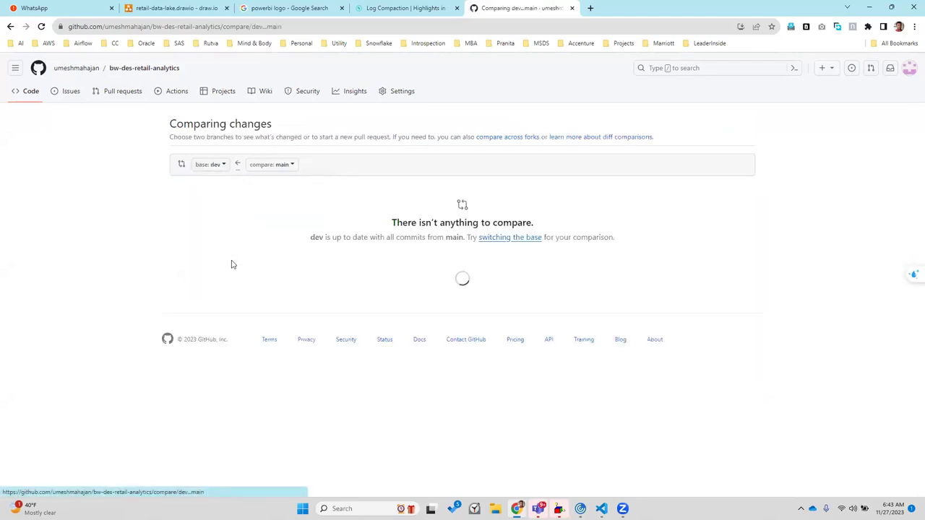
pyautogui.click(282, 165)
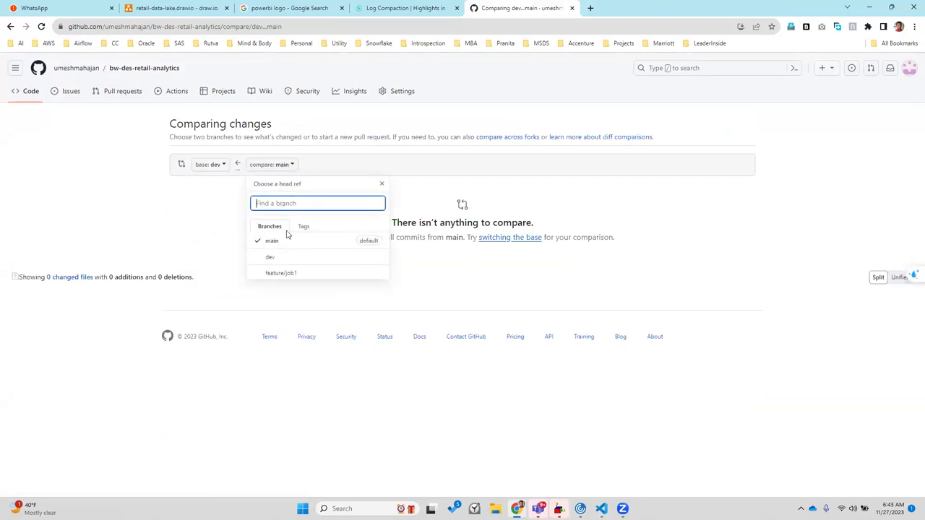
pyautogui.click(282, 273)
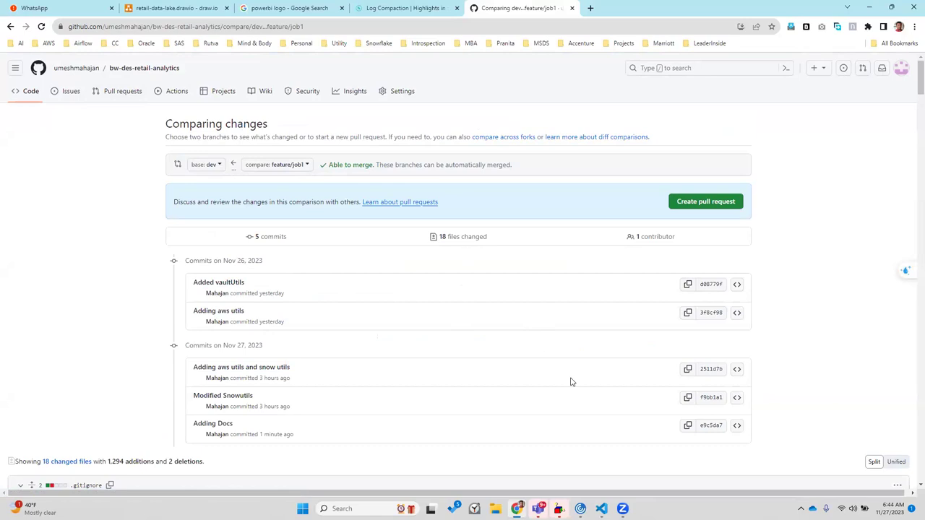
pyautogui.click(706, 203)
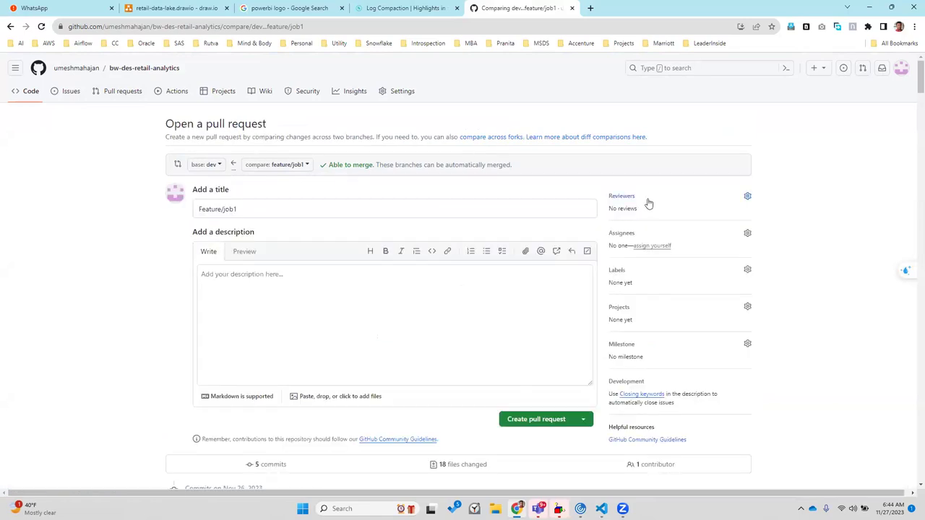
# Open the Reviewers picker, then switch to the repository's Settings page instead
pyautogui.click(748, 197)
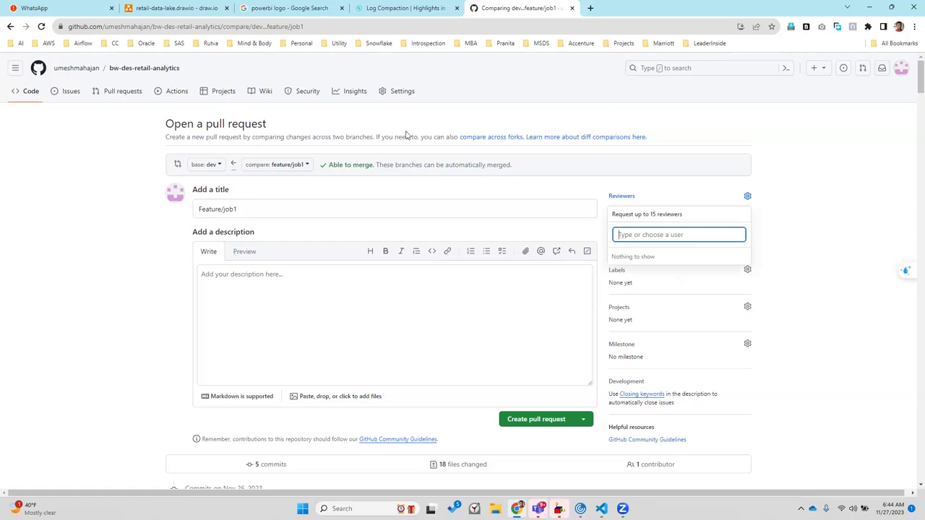
pyautogui.click(400, 92)
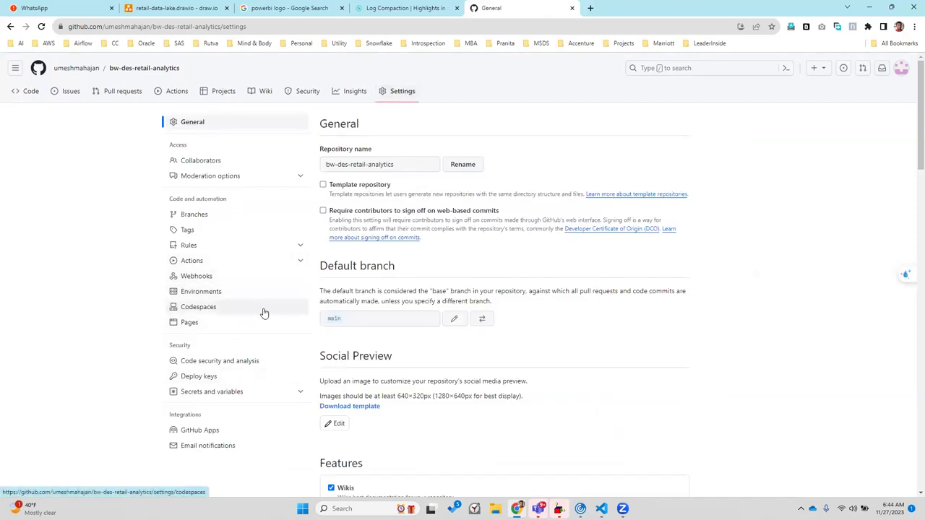
# Open Collaborators settings, confirm access with the saved password, and start adding people
pyautogui.click(212, 159)
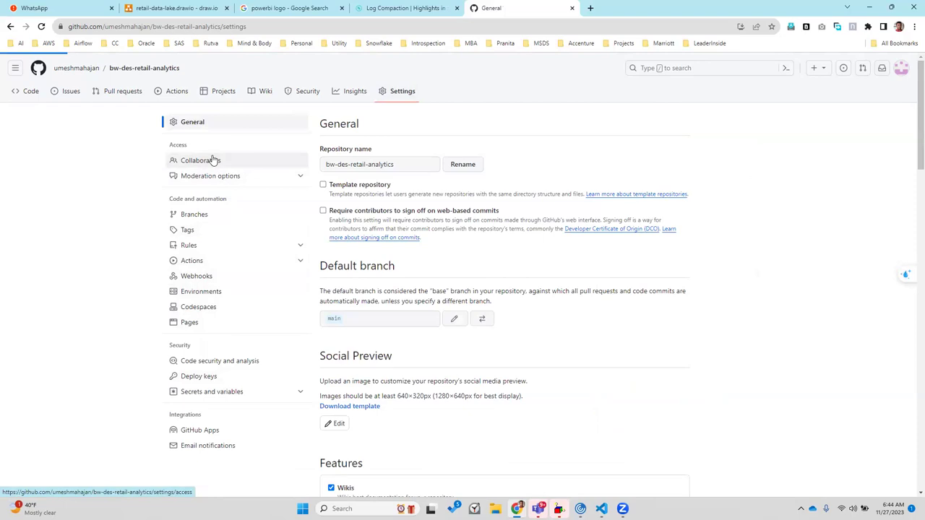
pyautogui.click(422, 199)
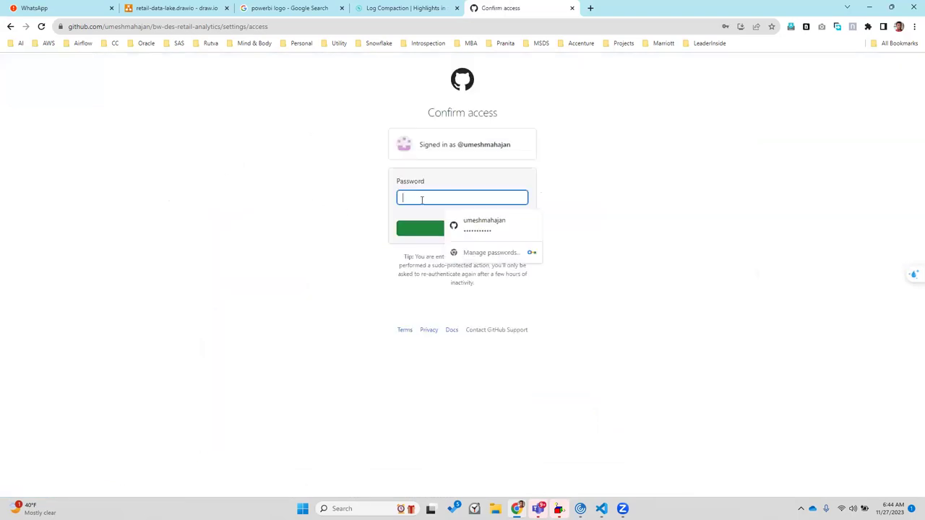
pyautogui.click(470, 229)
pyautogui.click(460, 229)
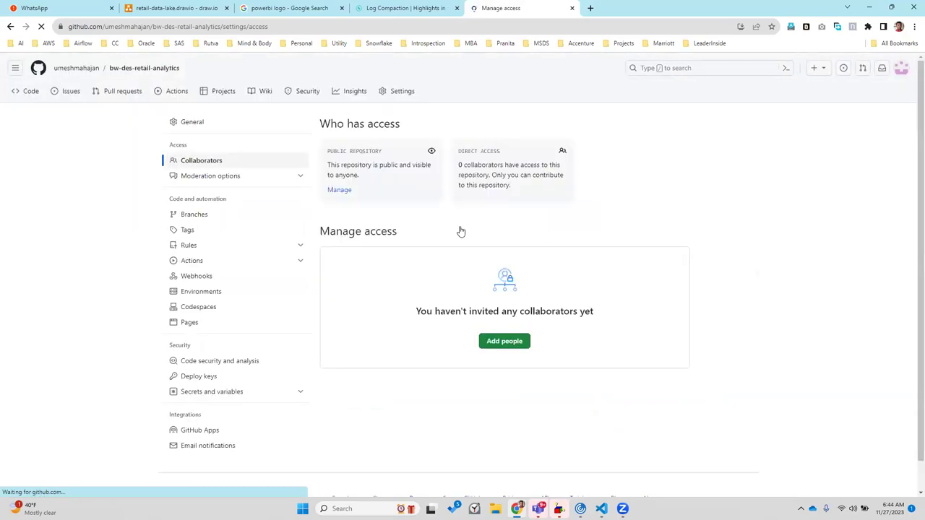
pyautogui.click(491, 342)
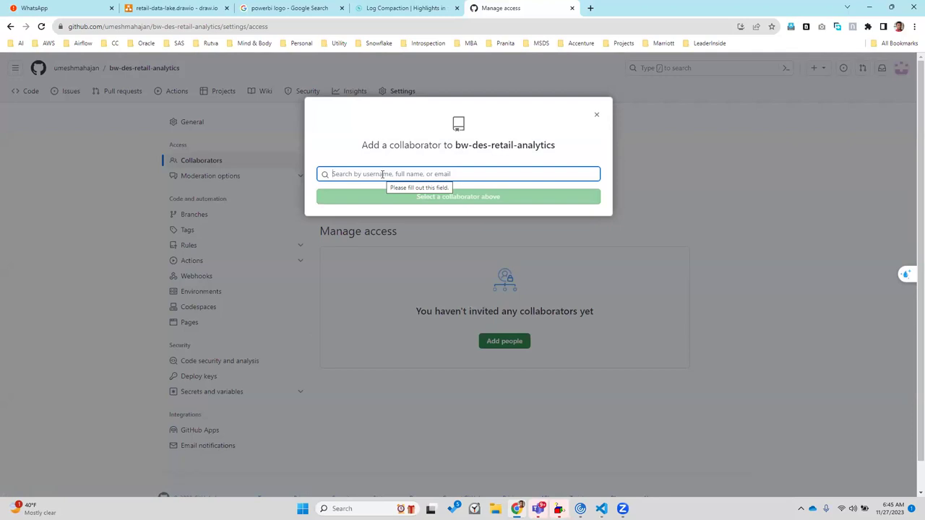
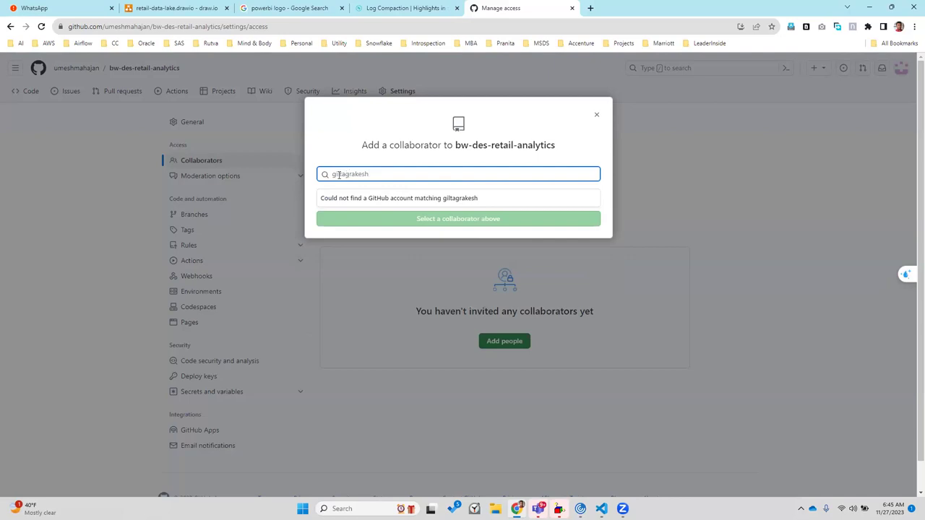
# Search for the collaborator's GitHub username, fixing typos, and select the matching account
pyautogui.click(337, 174)
pyautogui.press('BackSpace')
pyautogui.write('j')
pyautogui.press('Delete')
pyautogui.write('h')
pyautogui.press('Delete')
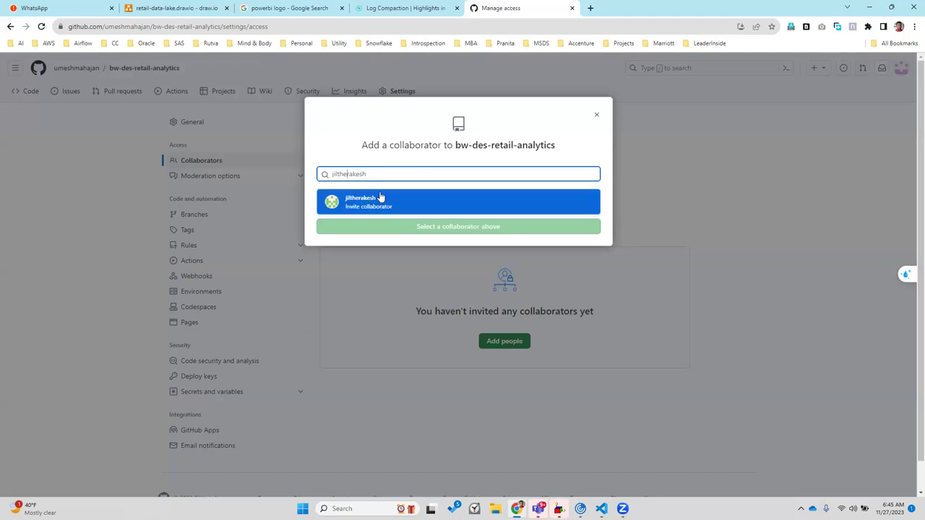
pyautogui.click(367, 200)
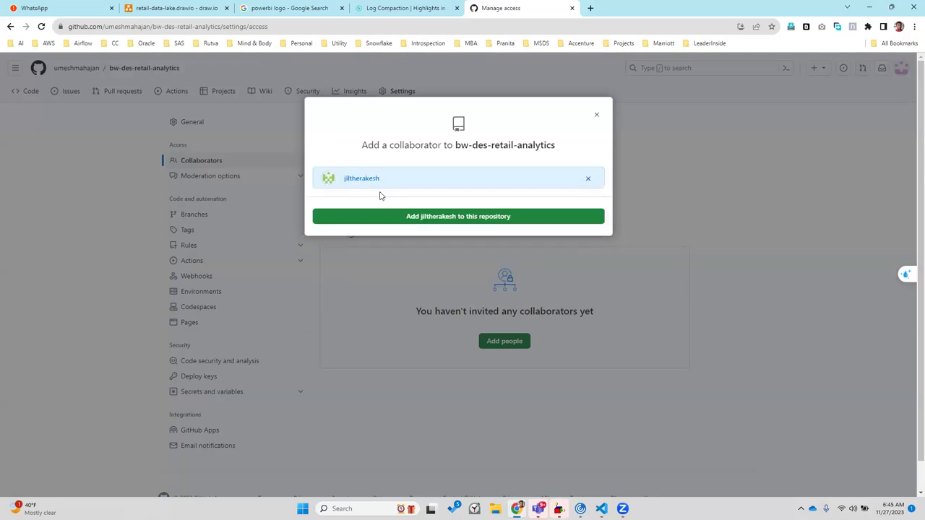
# Add the selected user as a collaborator on bw-des-retail-analytics
pyautogui.click(420, 221)
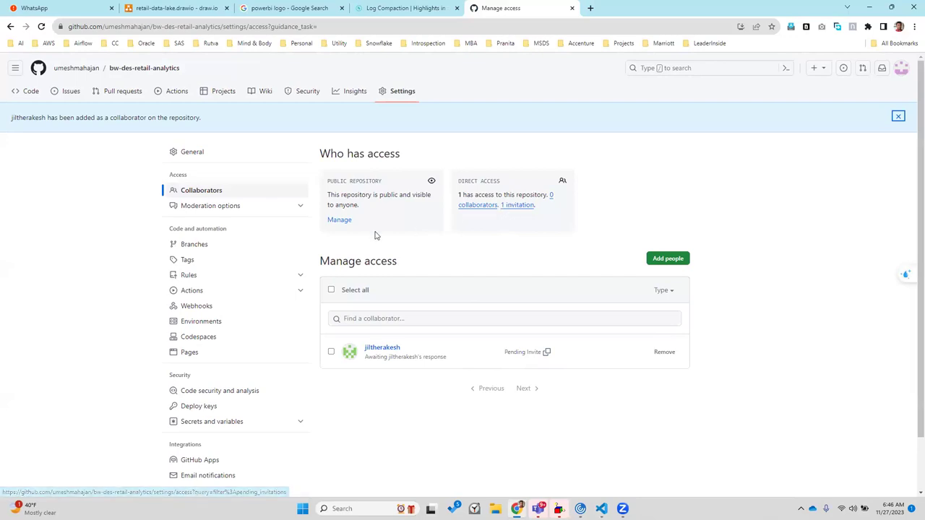
pyautogui.click(338, 222)
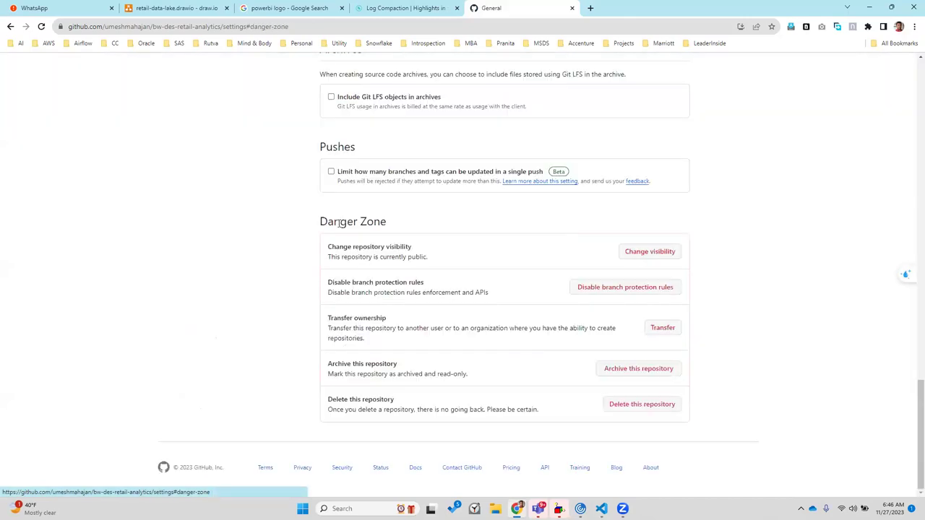
pyautogui.scroll(8, 257, 245)
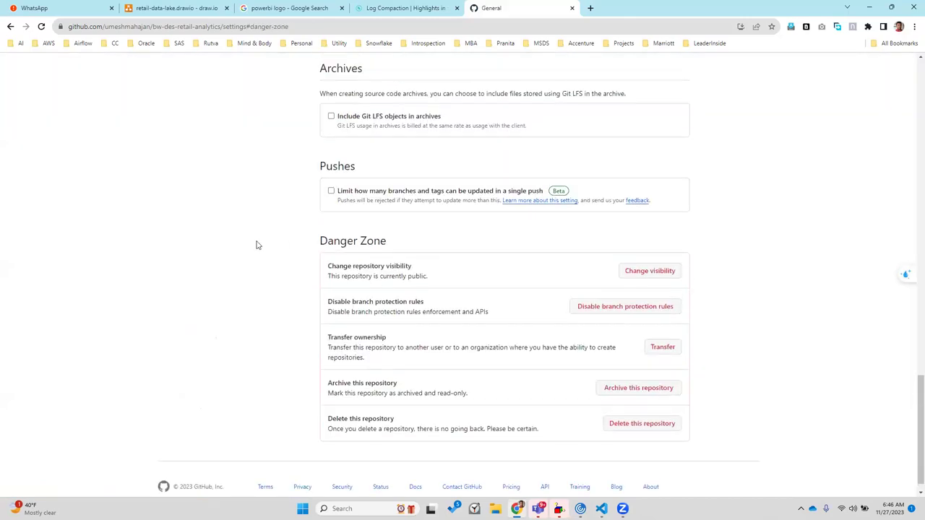
pyautogui.scroll(4, 256, 246)
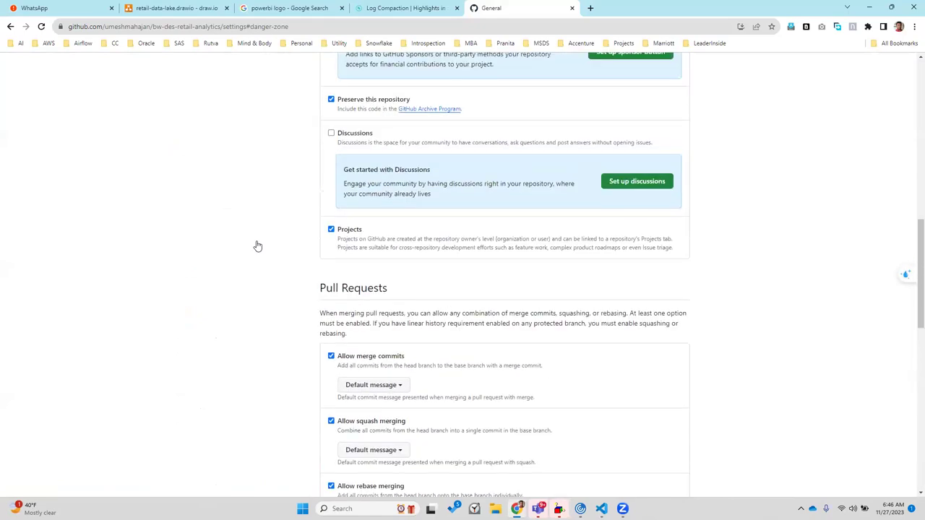
pyautogui.scroll(6, 256, 246)
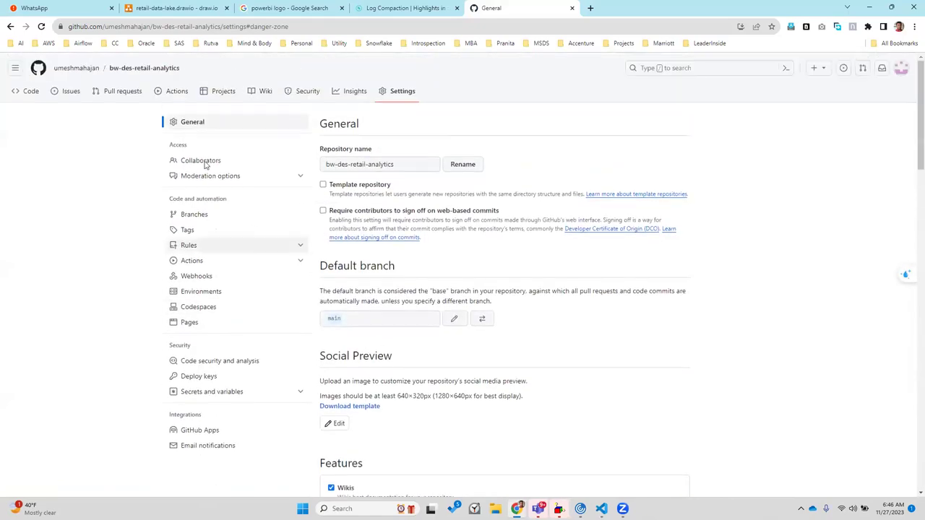
# Return to the Collaborators list and reload until the invite shows as accepted
pyautogui.click(205, 162)
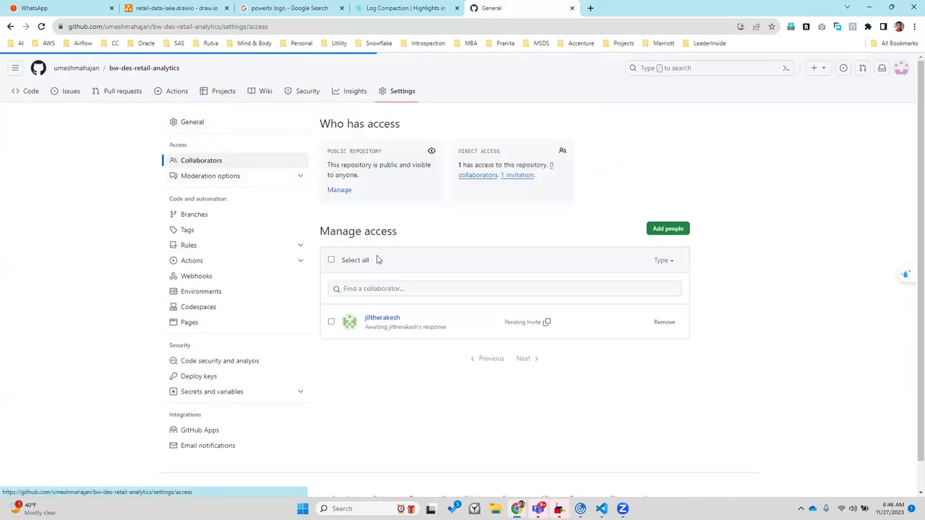
pyautogui.click(331, 323)
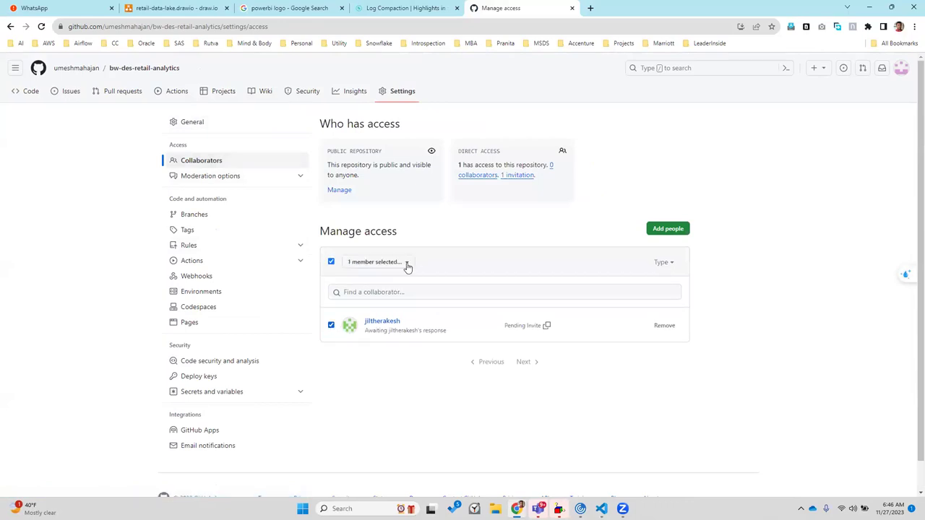
pyautogui.click(407, 266)
pyautogui.click(407, 266)
pyautogui.click(41, 27)
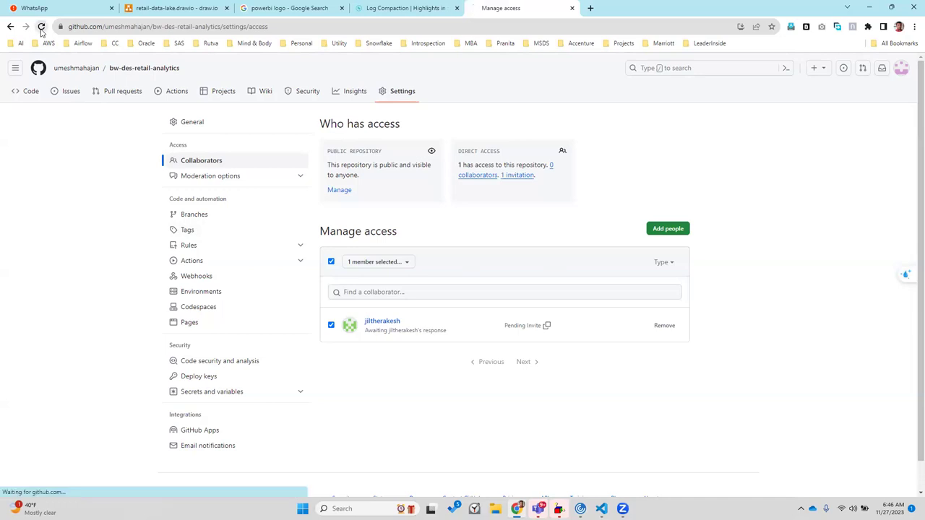
pyautogui.click(331, 323)
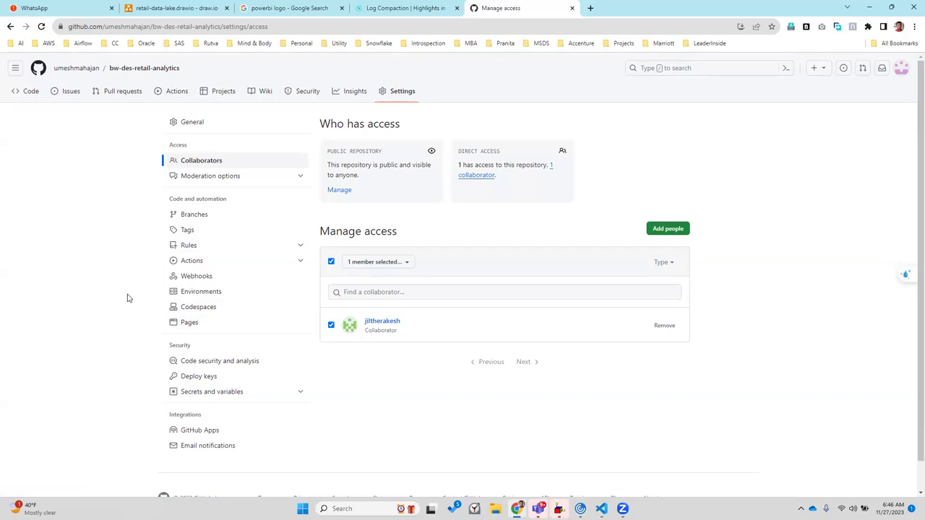
# Start a new pull request from feature/job1 into base dev and open its form
pyautogui.click(123, 95)
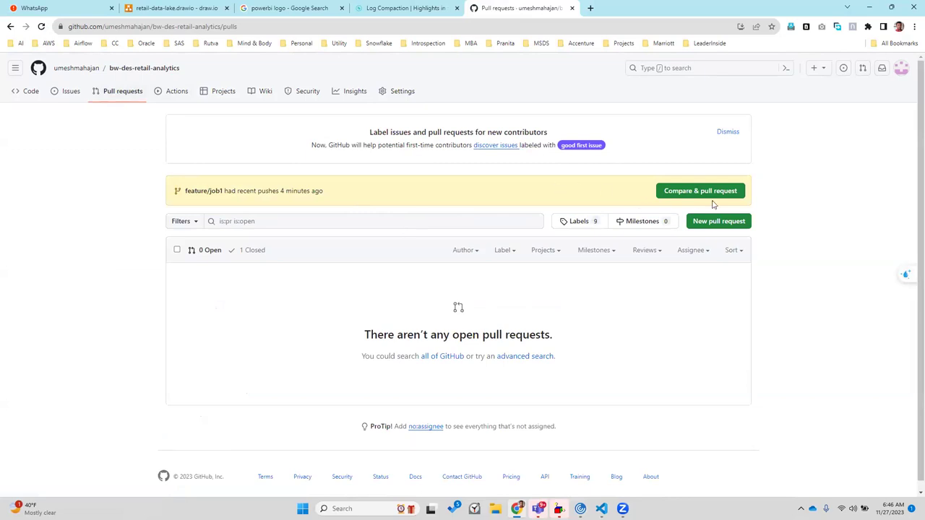
pyautogui.click(720, 225)
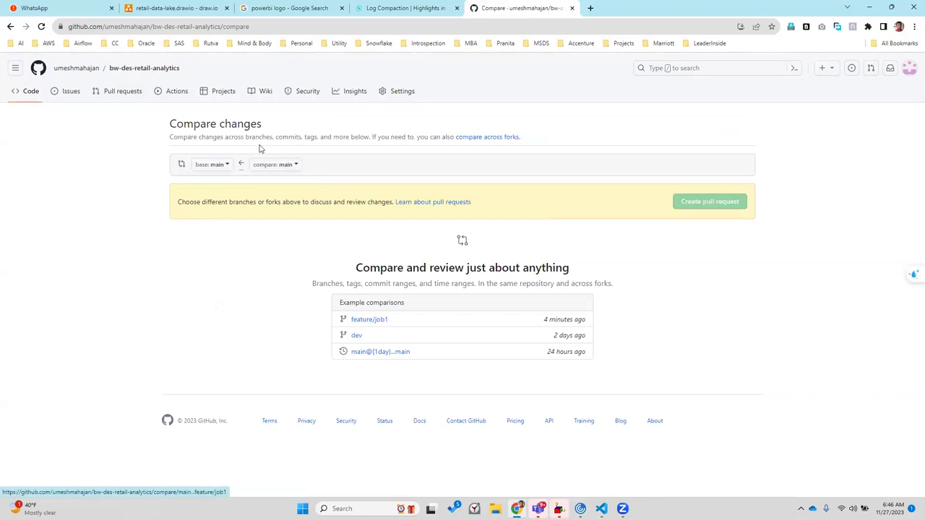
pyautogui.click(218, 165)
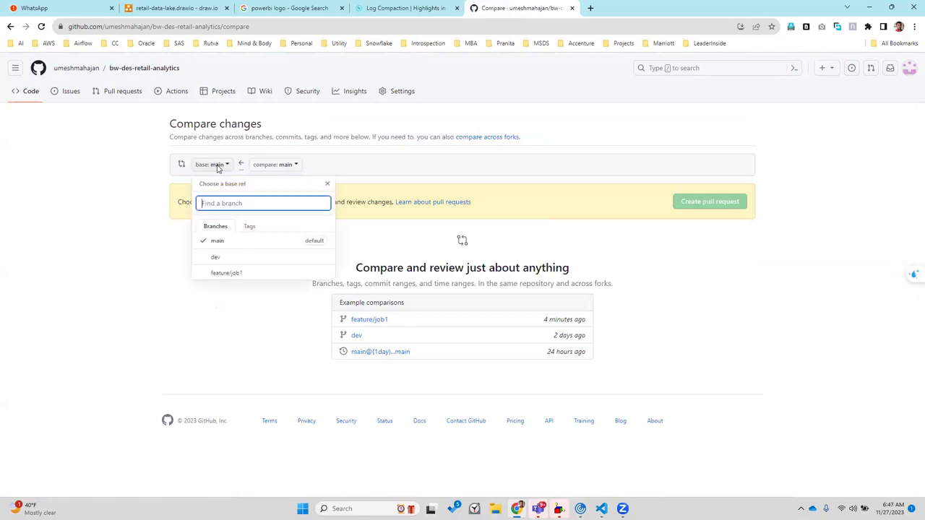
pyautogui.click(233, 257)
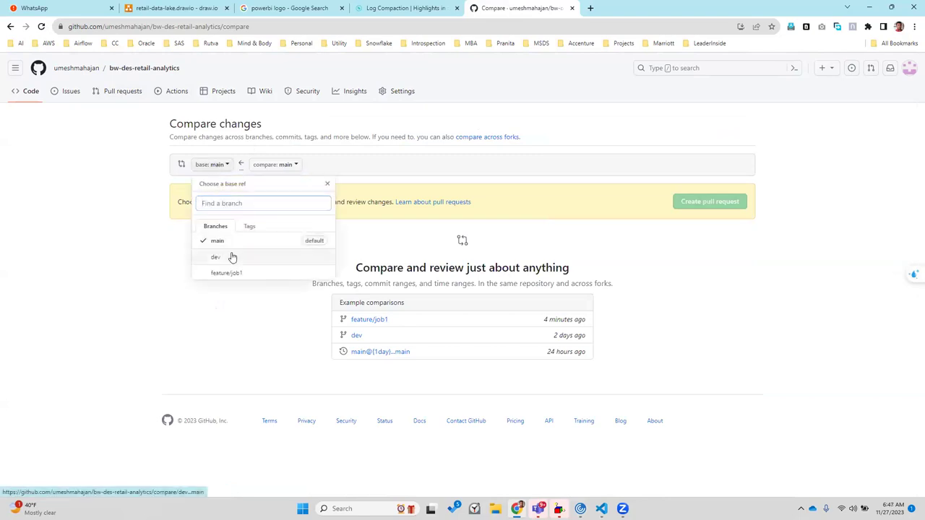
pyautogui.click(275, 165)
pyautogui.click(291, 275)
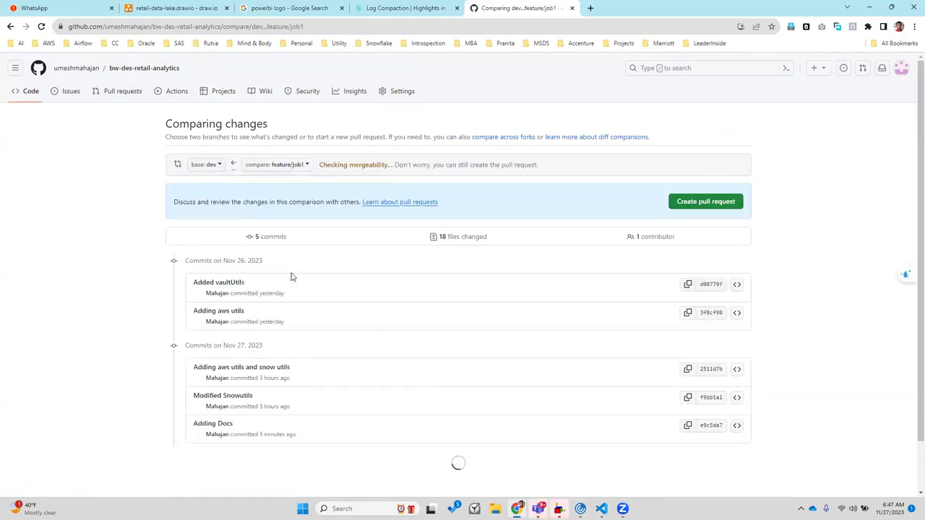
pyautogui.click(698, 201)
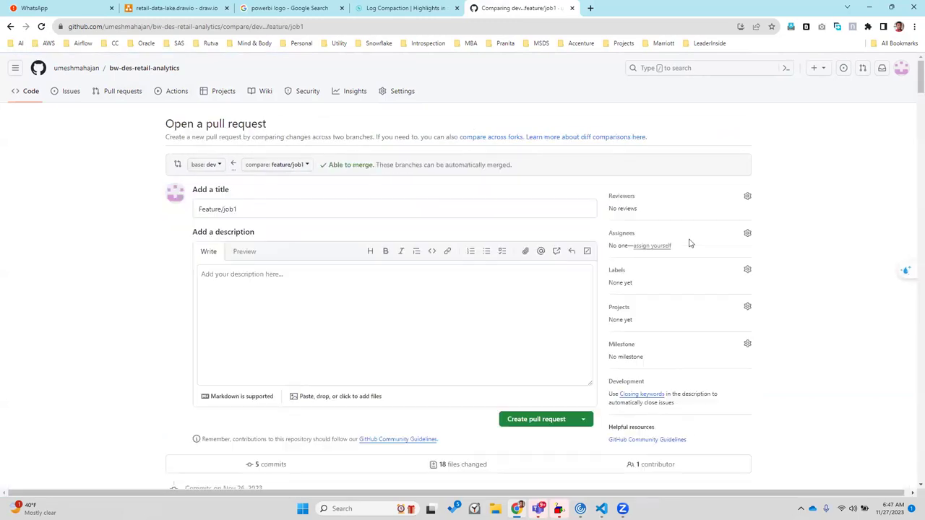
# Set the new collaborator as reviewer and assignee, then create the pull request
pyautogui.click(746, 198)
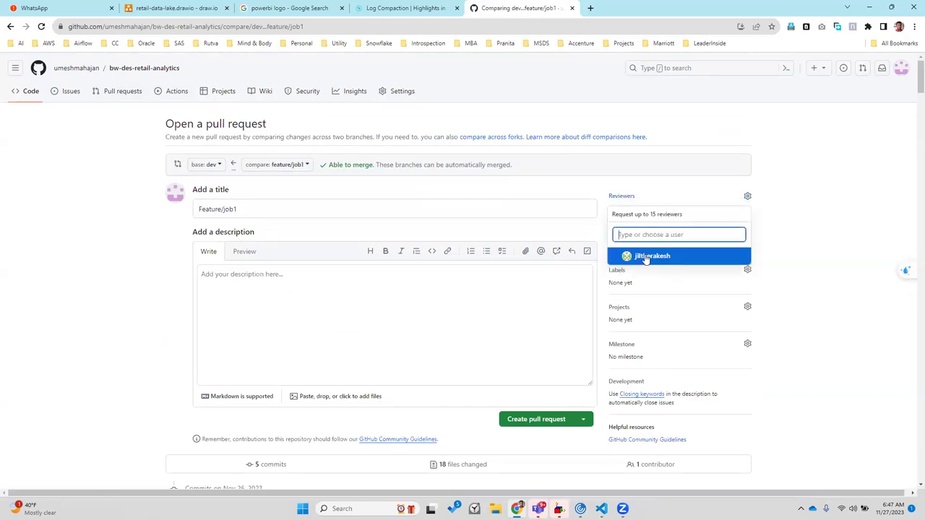
pyautogui.click(647, 258)
pyautogui.click(794, 267)
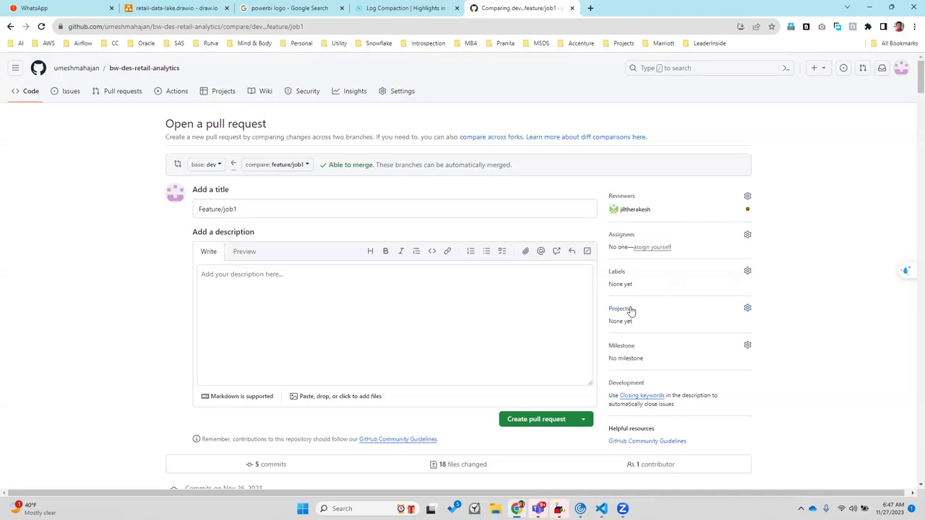
pyautogui.click(747, 236)
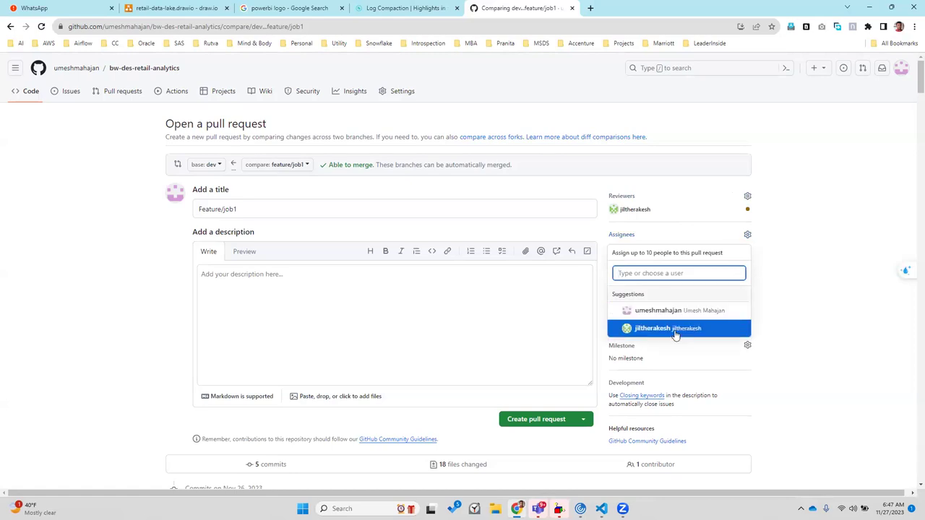
pyautogui.click(675, 331)
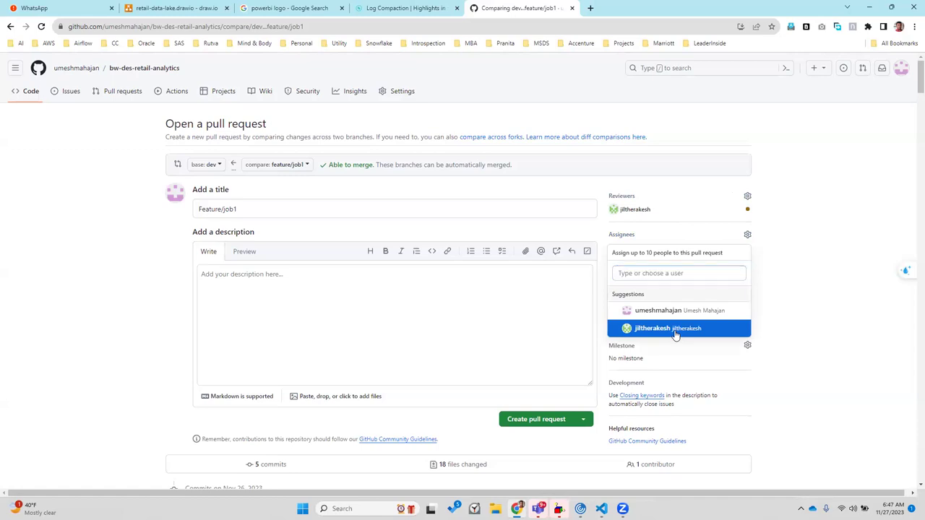
pyautogui.click(599, 317)
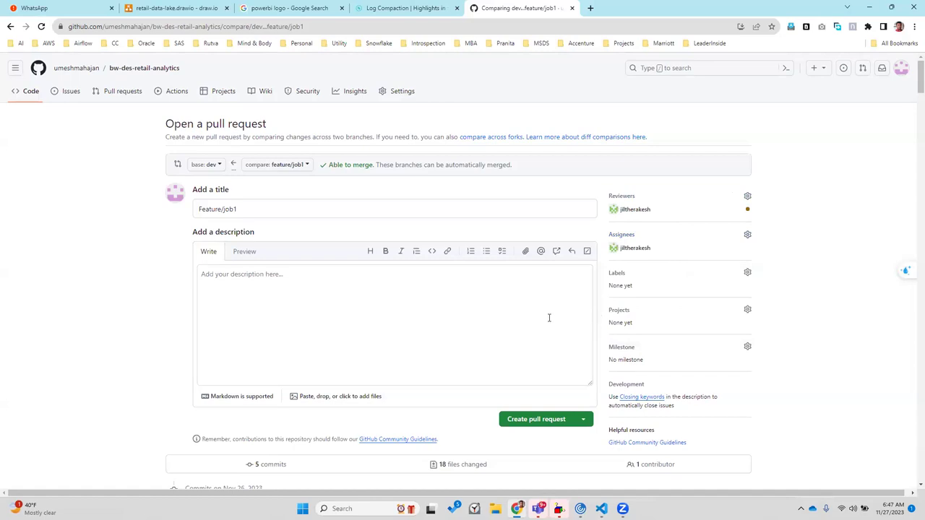
pyautogui.click(541, 420)
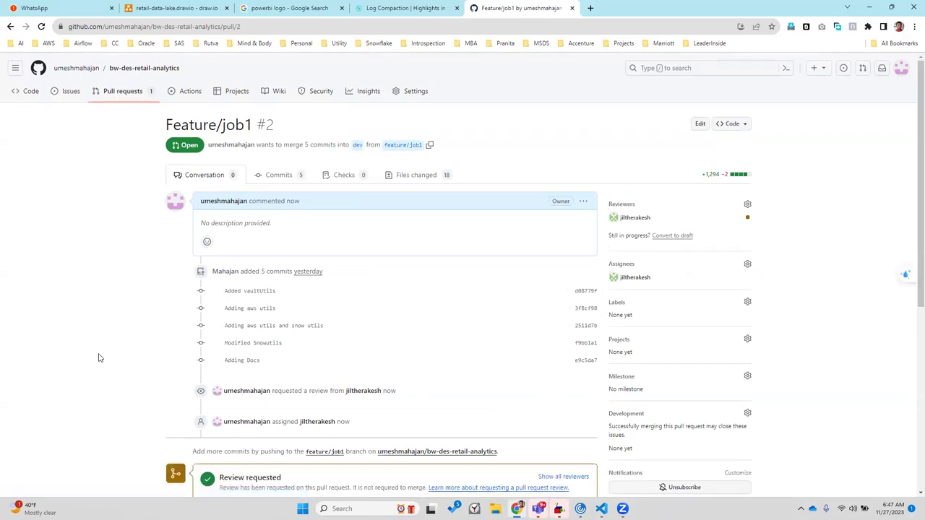
# Review pull request #2's merge status further down the page and reload it
pyautogui.scroll(-5, 99, 358)
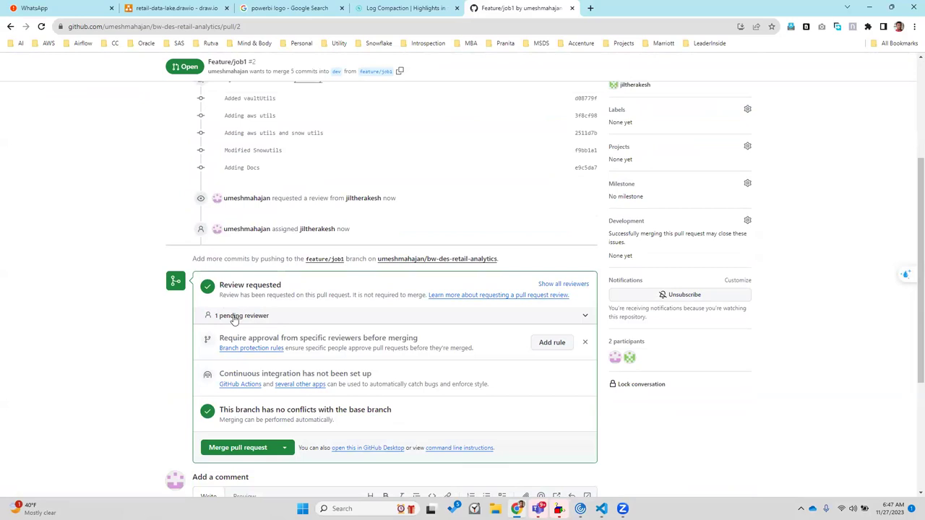
pyautogui.scroll(-1, 233, 318)
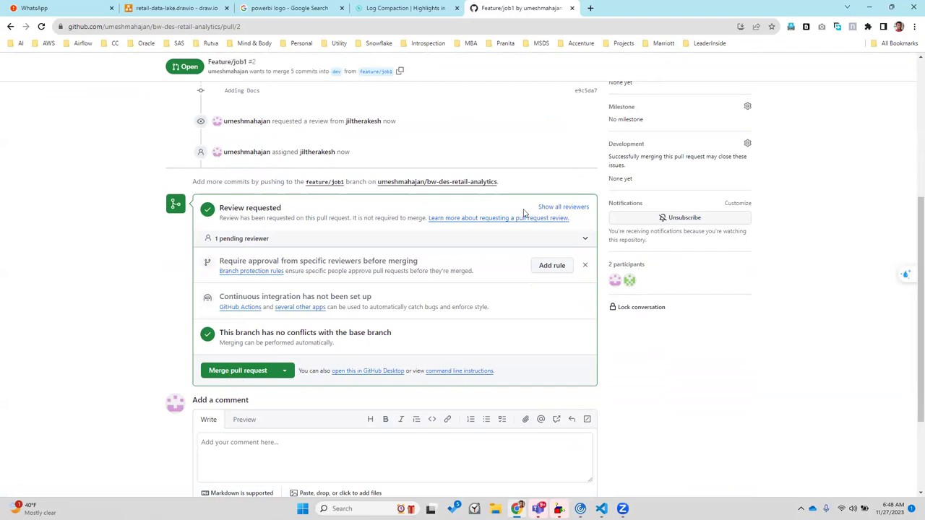
pyautogui.click(41, 26)
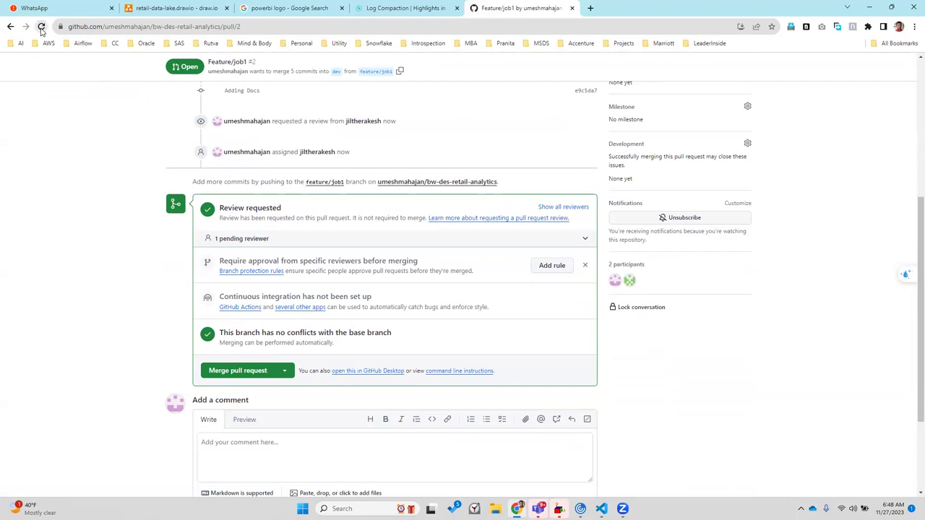
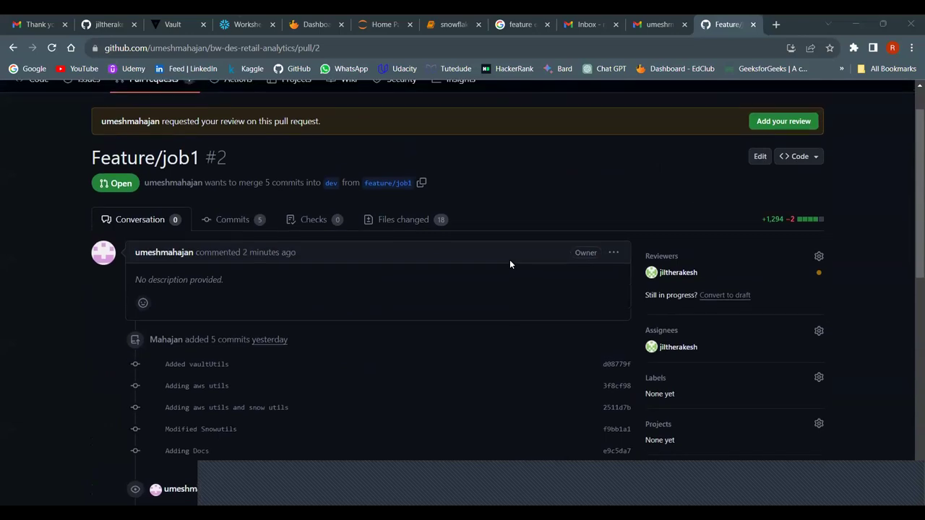
# Show the Files changed diffs of pull request Feature/job1 #2 and scroll through the 18 files
pyautogui.scroll(-1, 509, 264)
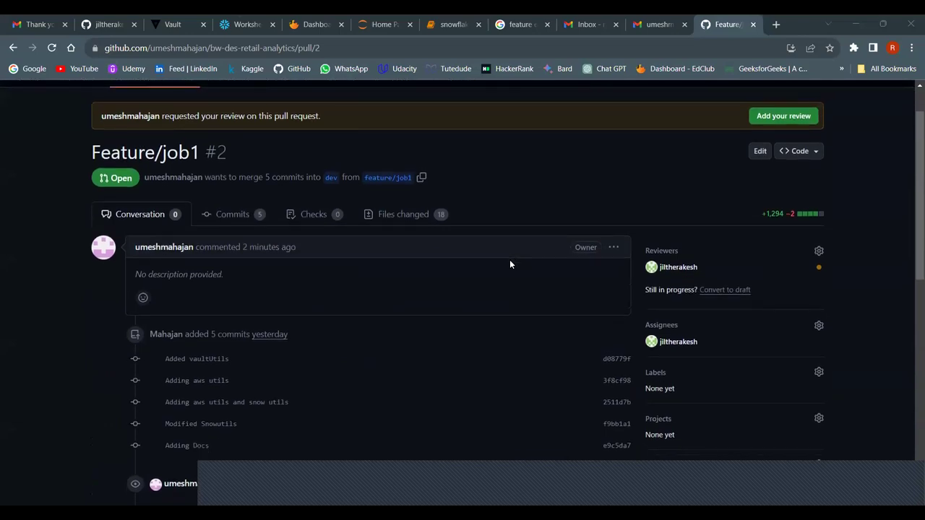
pyautogui.click(399, 218)
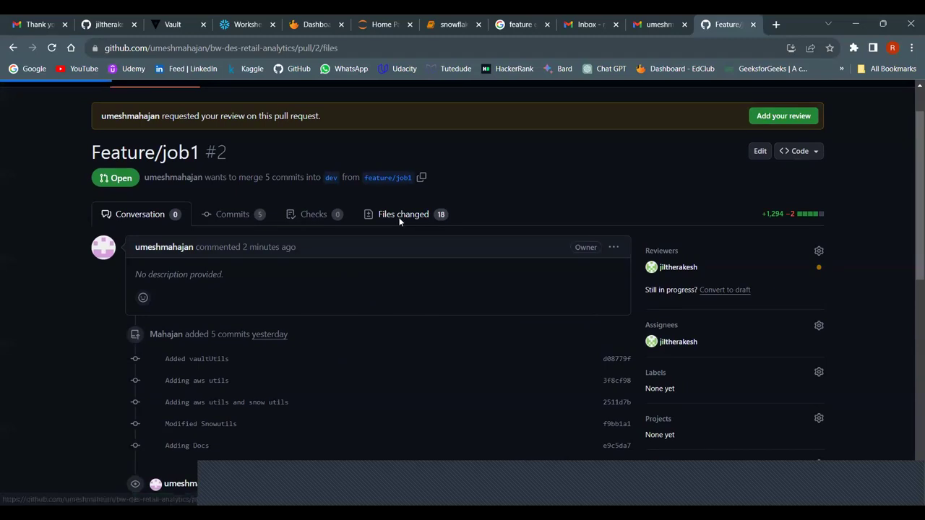
pyautogui.scroll(-3, 393, 260)
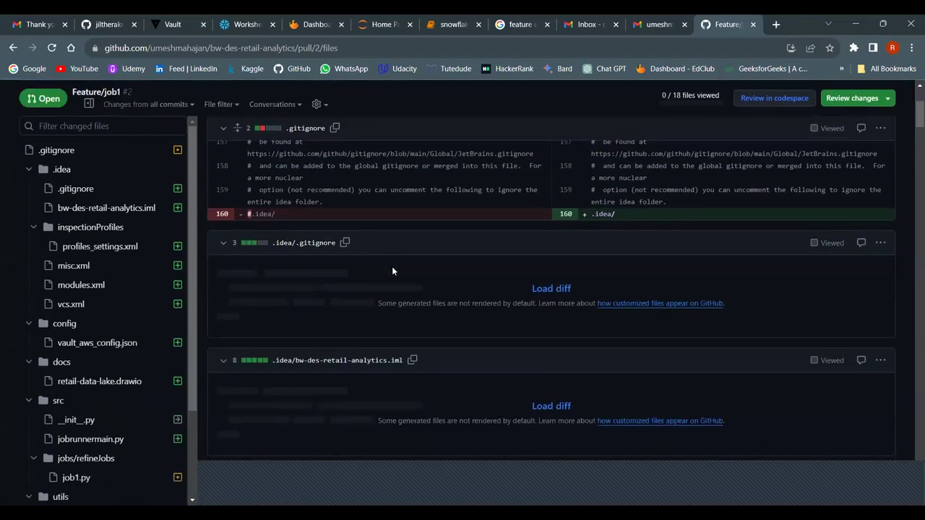
pyautogui.scroll(-1, 392, 271)
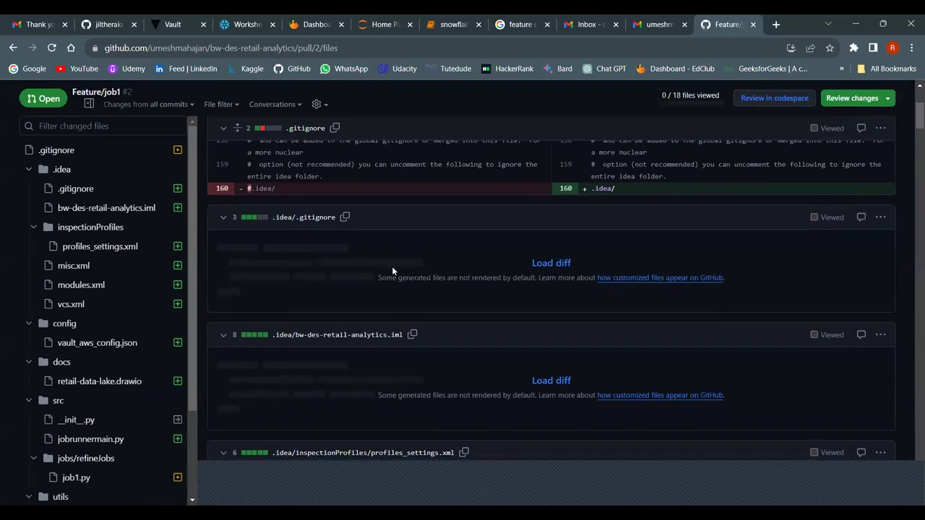
pyautogui.scroll(-1, 392, 271)
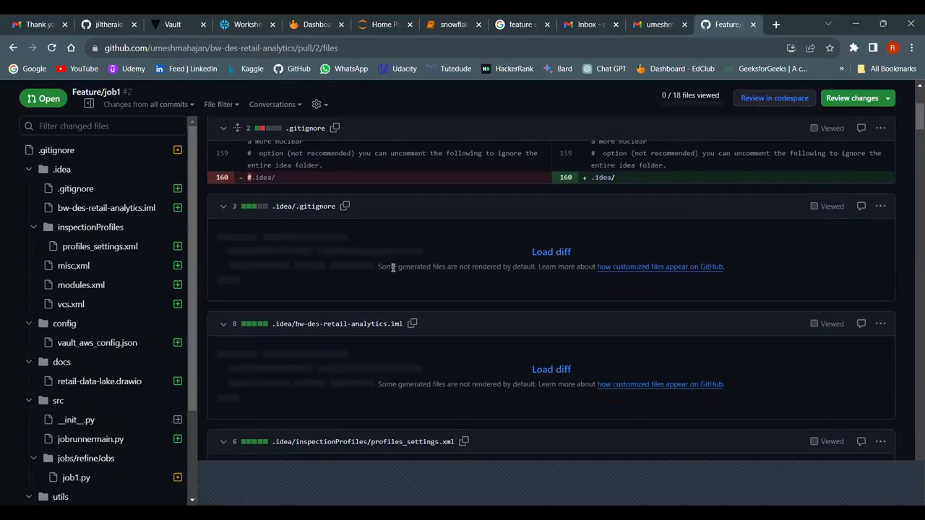
pyautogui.scroll(1, 392, 267)
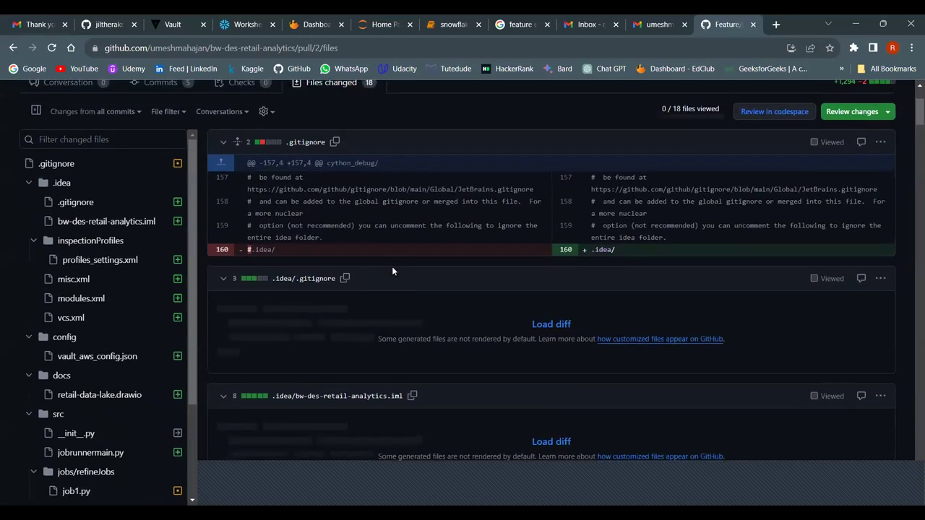
# Submit an Approve review on pull request Feature/job1 #2
pyautogui.click(852, 112)
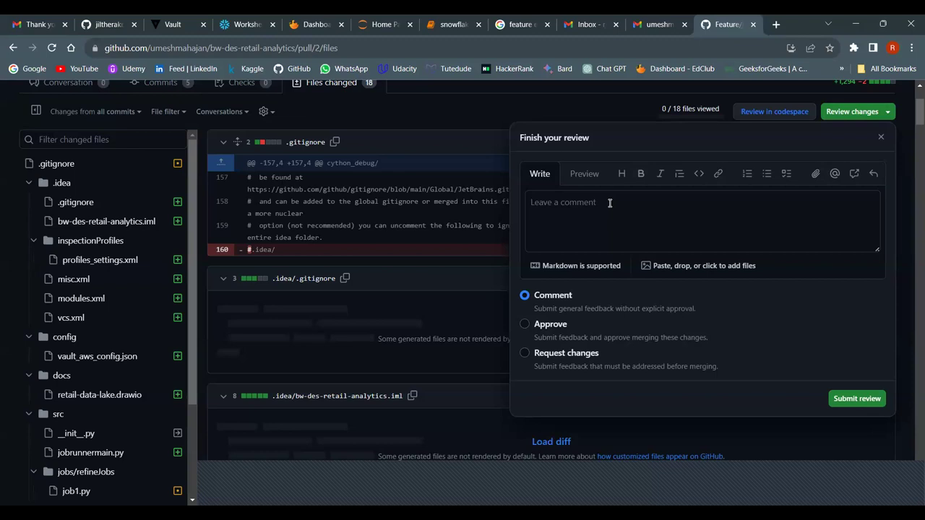
pyautogui.click(526, 326)
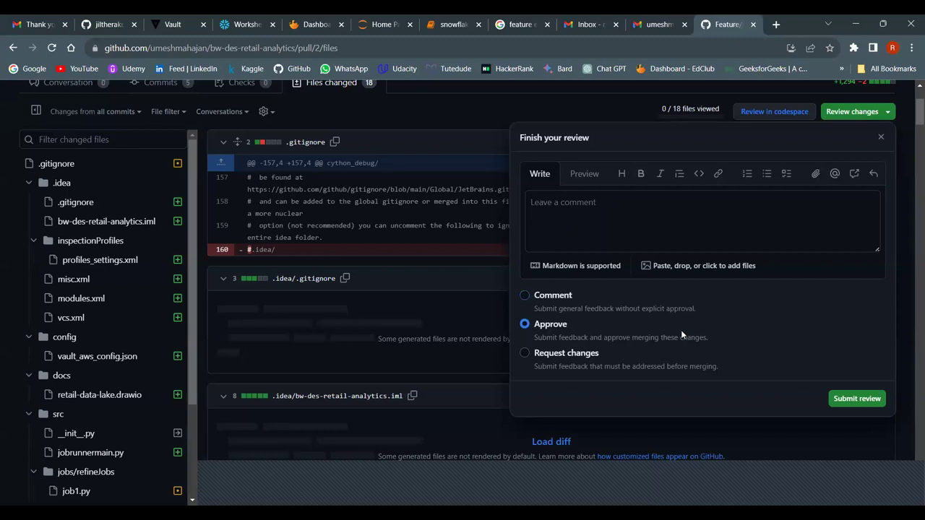
pyautogui.click(857, 399)
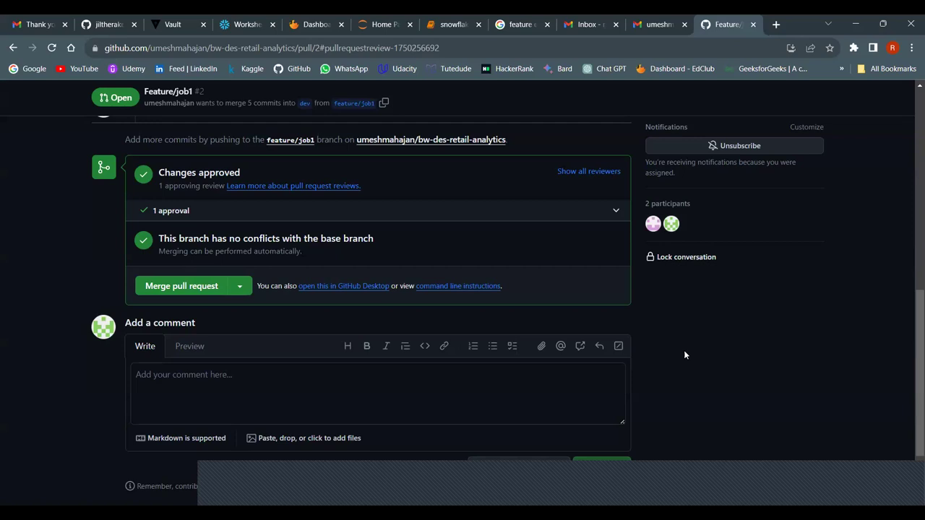
# Merge pull request Feature/job1 #2 into the dev branch
pyautogui.click(187, 288)
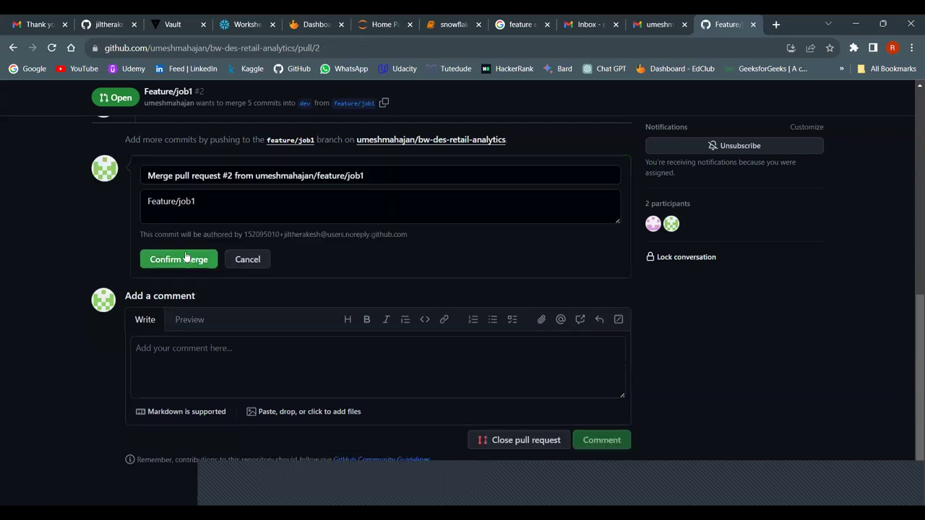
pyautogui.click(185, 259)
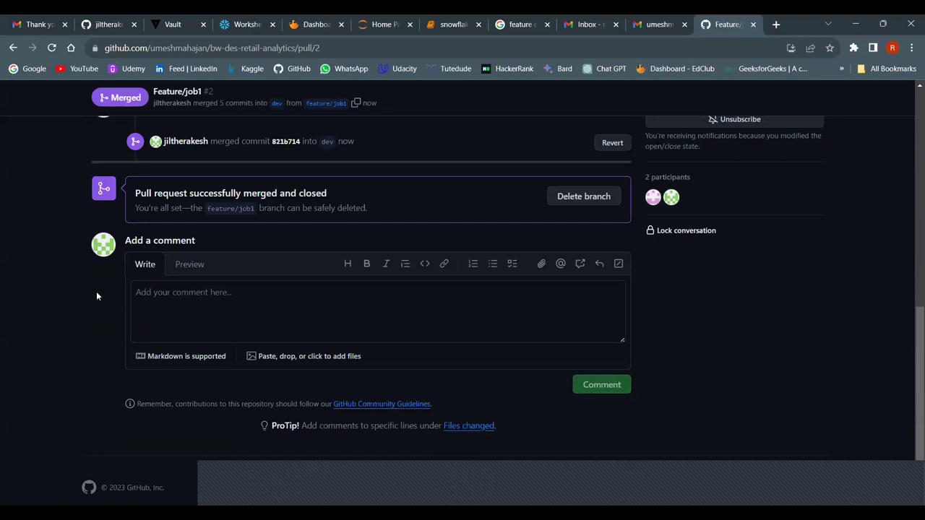
pyautogui.scroll(2, 96, 296)
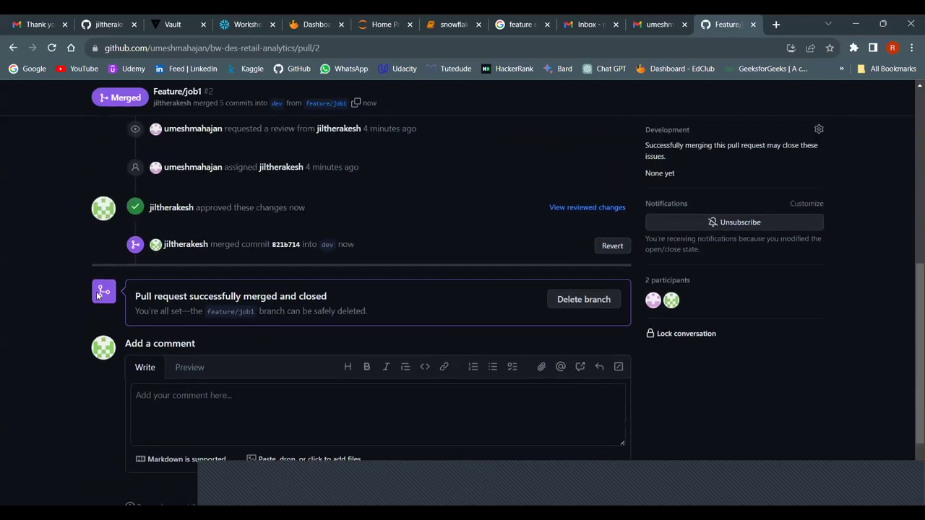
pyautogui.scroll(3, 96, 296)
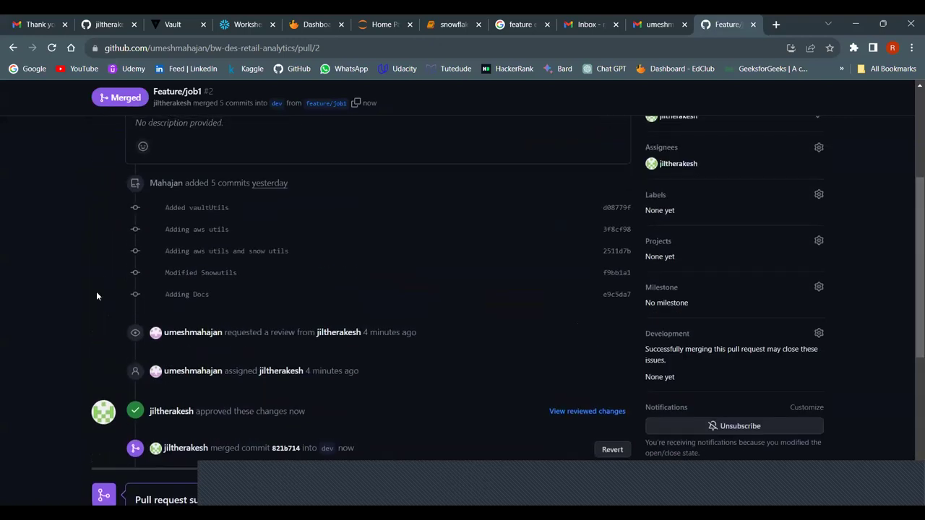
pyautogui.scroll(1, 96, 296)
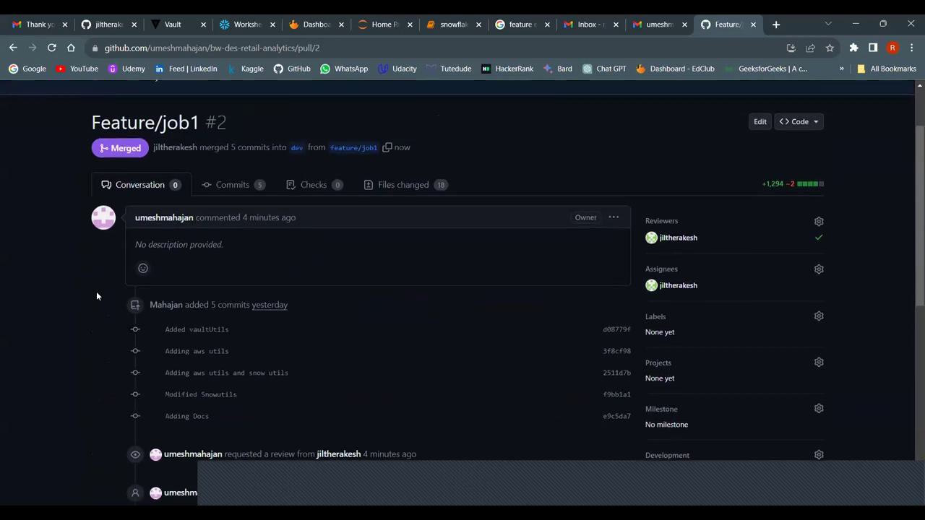
pyautogui.scroll(1, 96, 296)
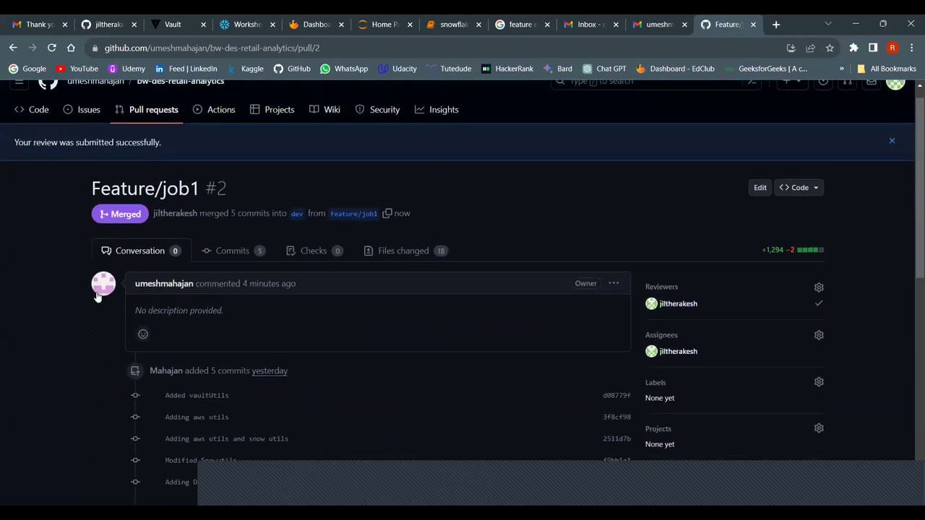
# Go to the repository's pull request list, now showing 0 open and 2 closed
pyautogui.click(146, 111)
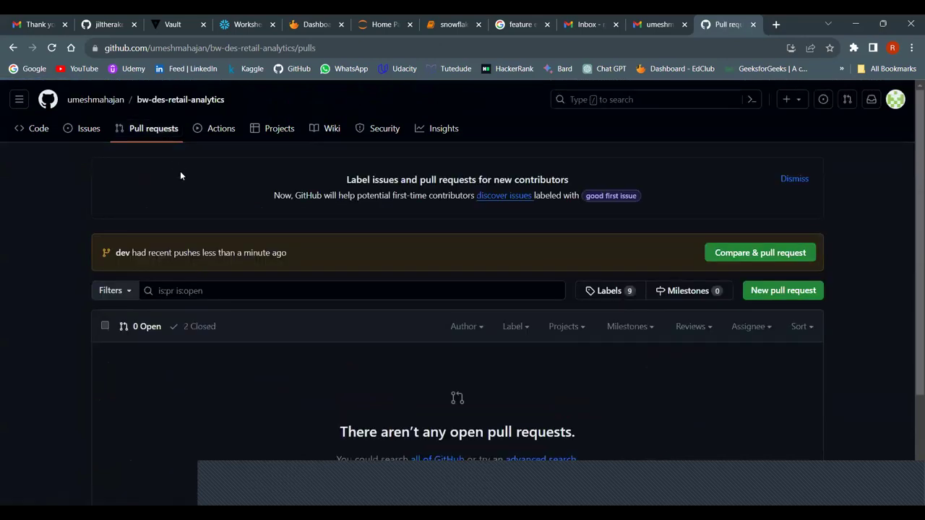
pyautogui.scroll(-1, 180, 171)
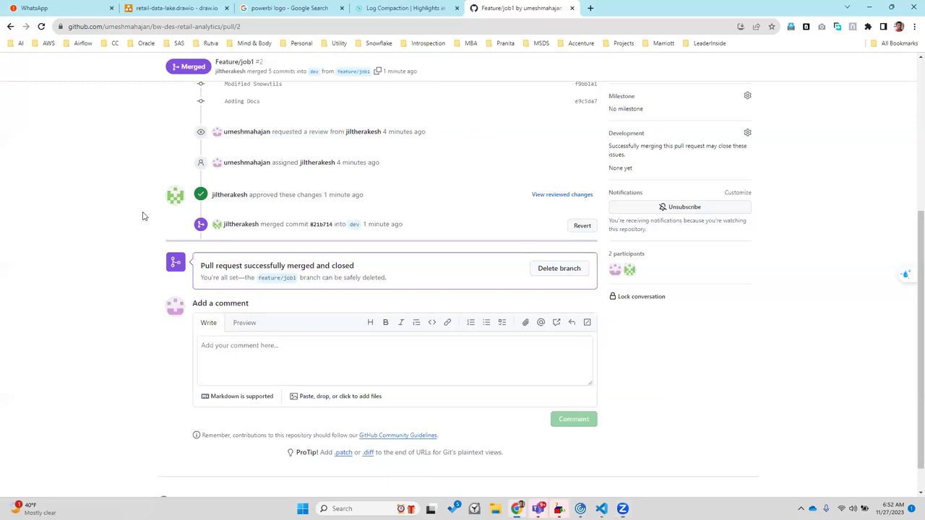
pyautogui.scroll(4, 143, 217)
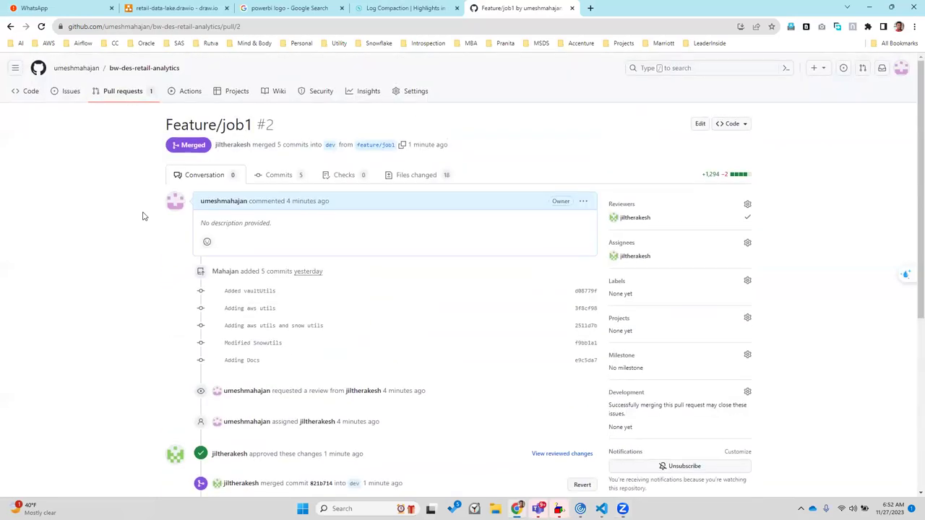
pyautogui.click(124, 96)
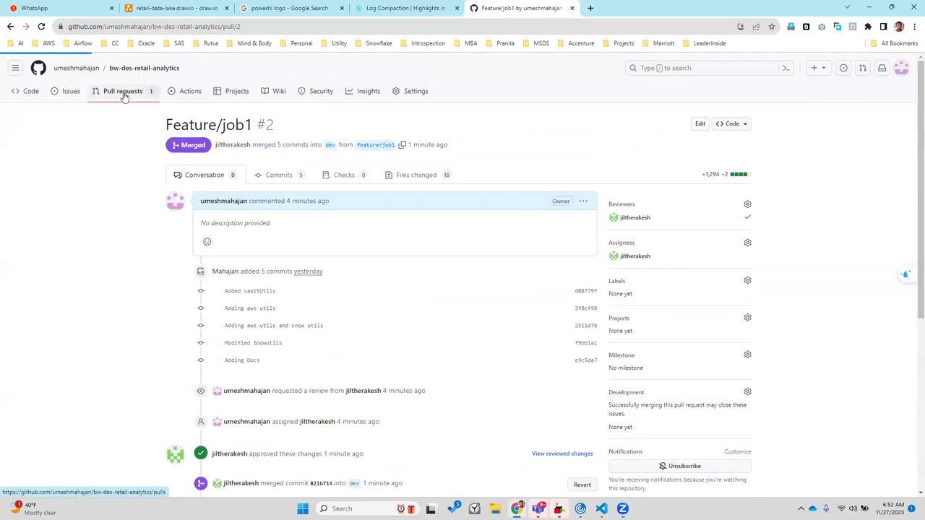
# Search Google for 'jira login' in a new browser tab
pyautogui.click(592, 8)
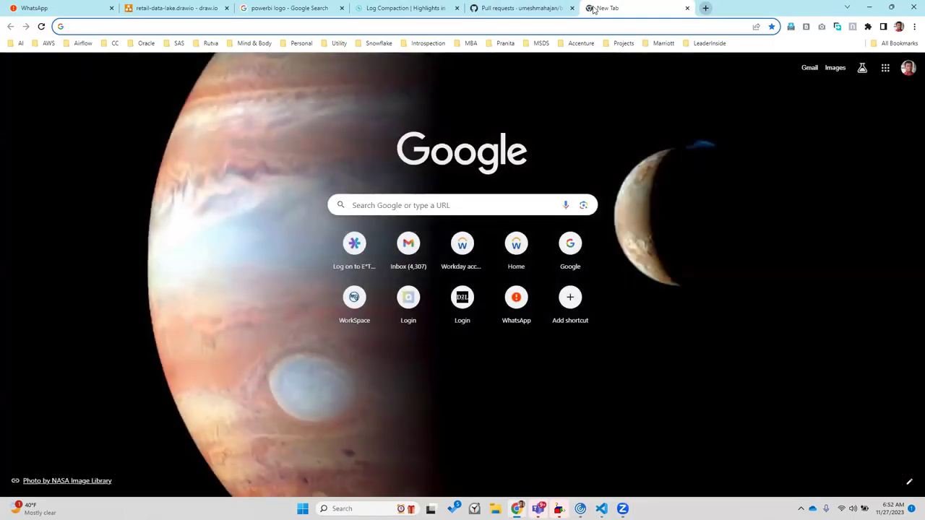
pyautogui.write('jir')
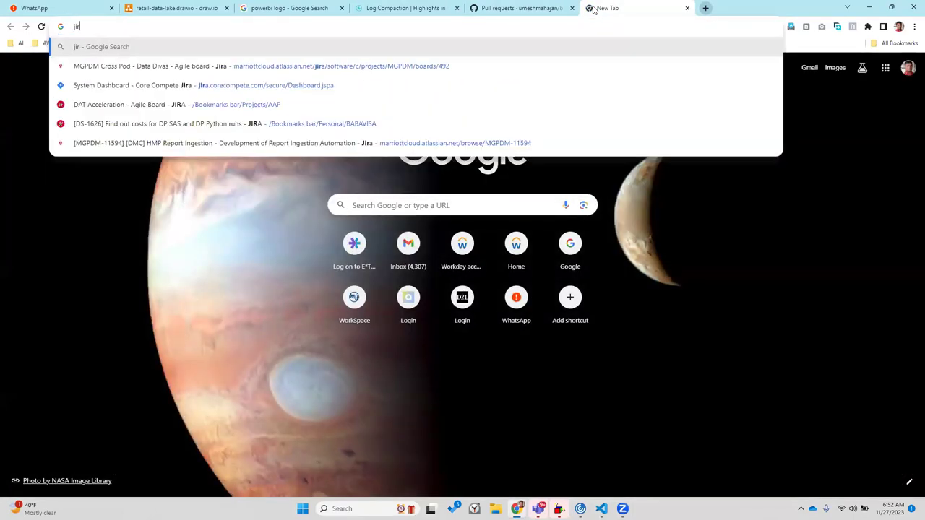
pyautogui.write('a')
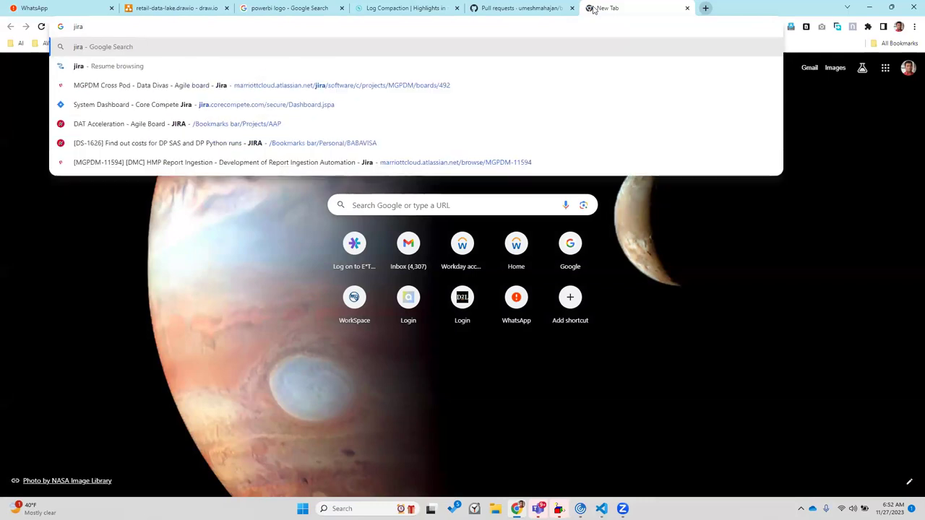
pyautogui.write('login')
pyautogui.press('Return')
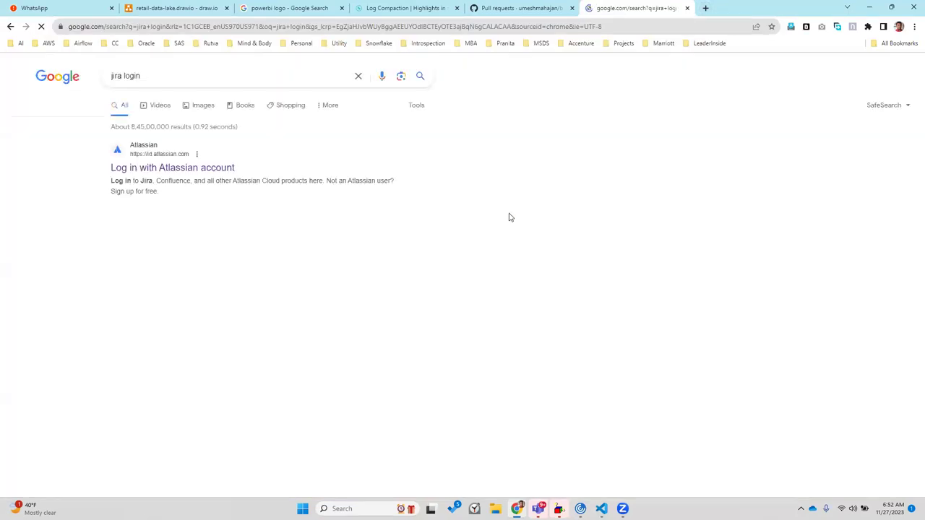
# Open the Atlassian login page, dismiss the popup, and choose Continue with Google
pyautogui.click(199, 169)
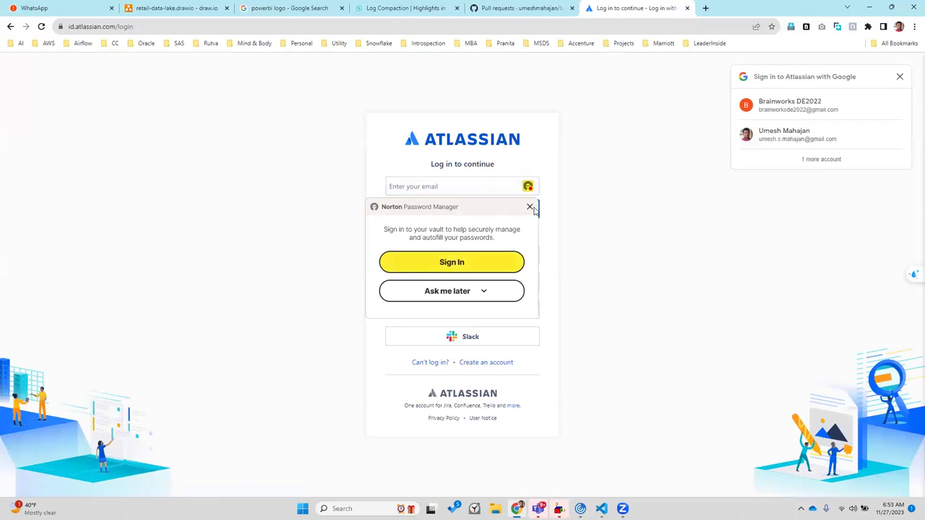
pyautogui.click(530, 208)
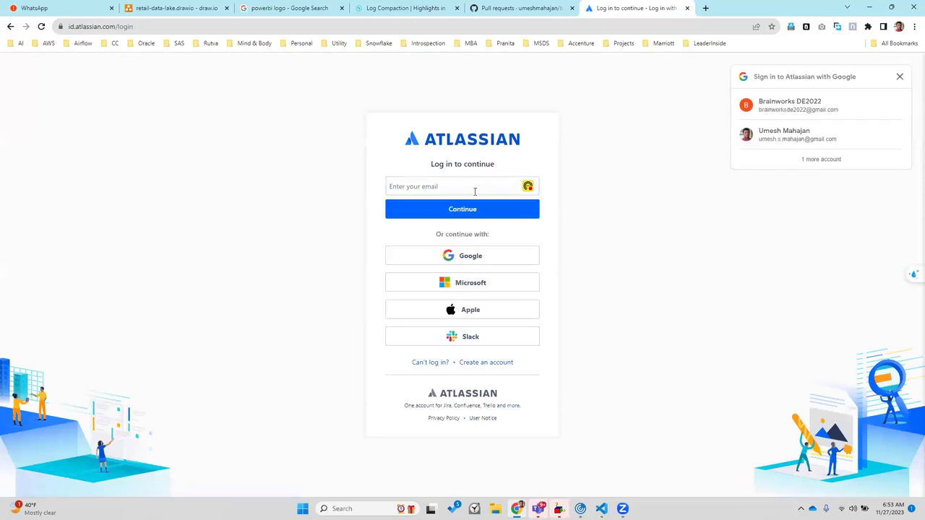
pyautogui.click(473, 188)
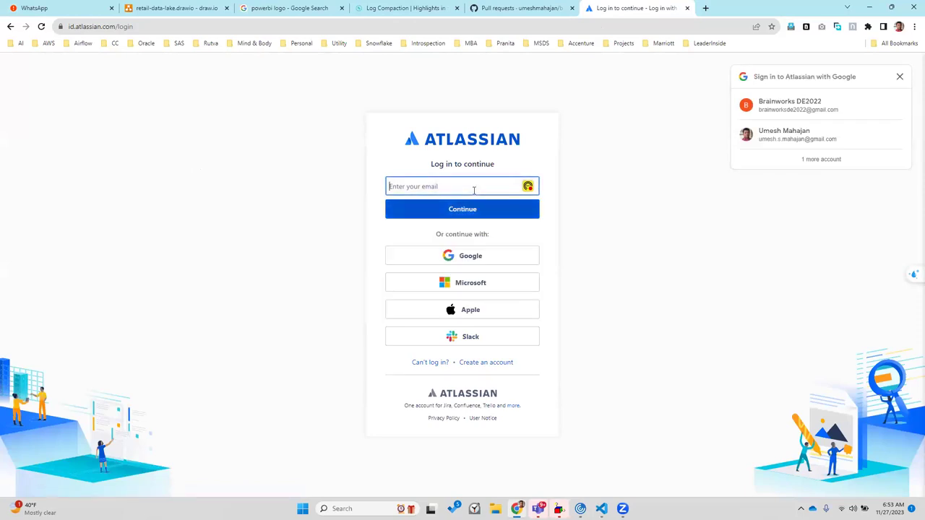
pyautogui.click(466, 257)
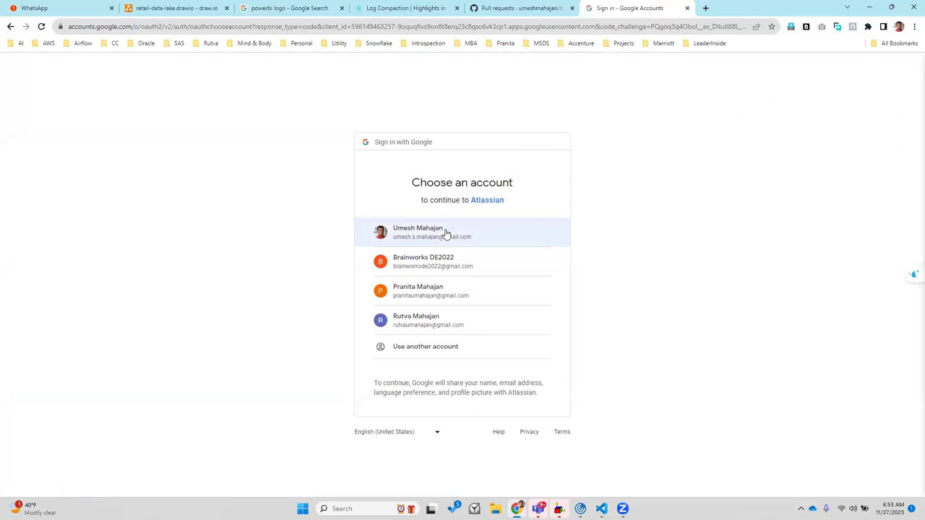
# Pick the Google account to finish sign-in, then open the Jira Software product page
pyautogui.click(446, 234)
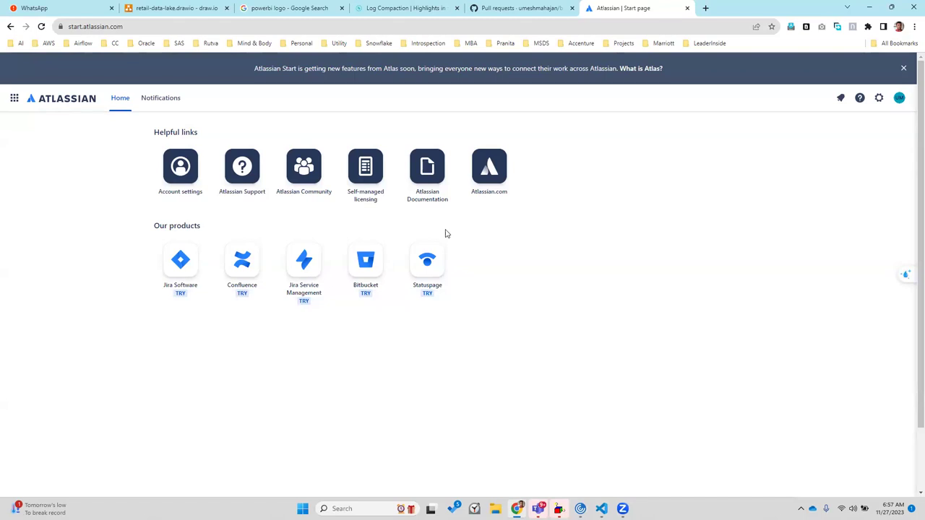
pyautogui.click(179, 263)
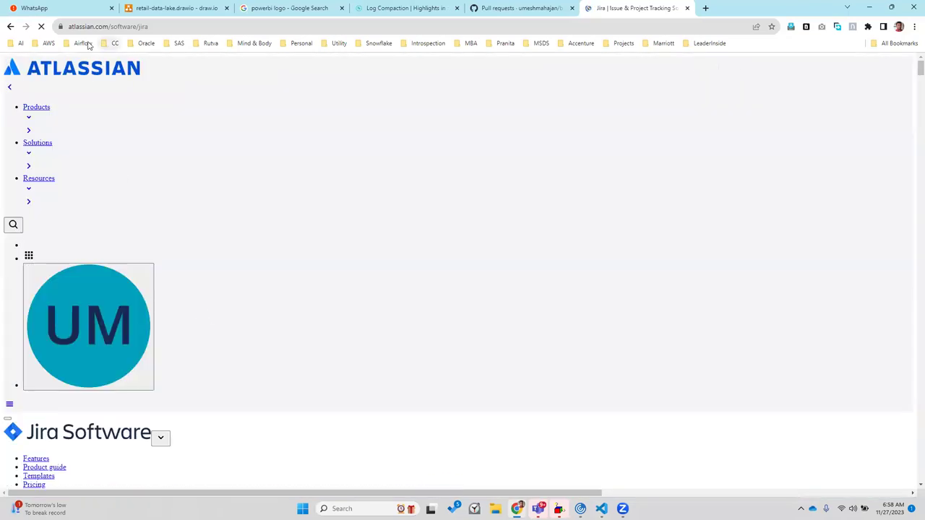
pyautogui.click(94, 27)
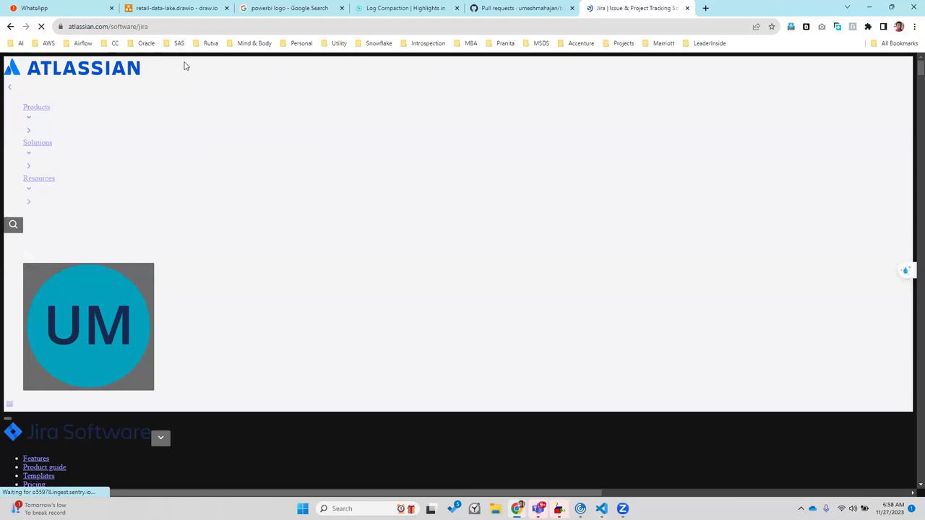
pyautogui.click(156, 26)
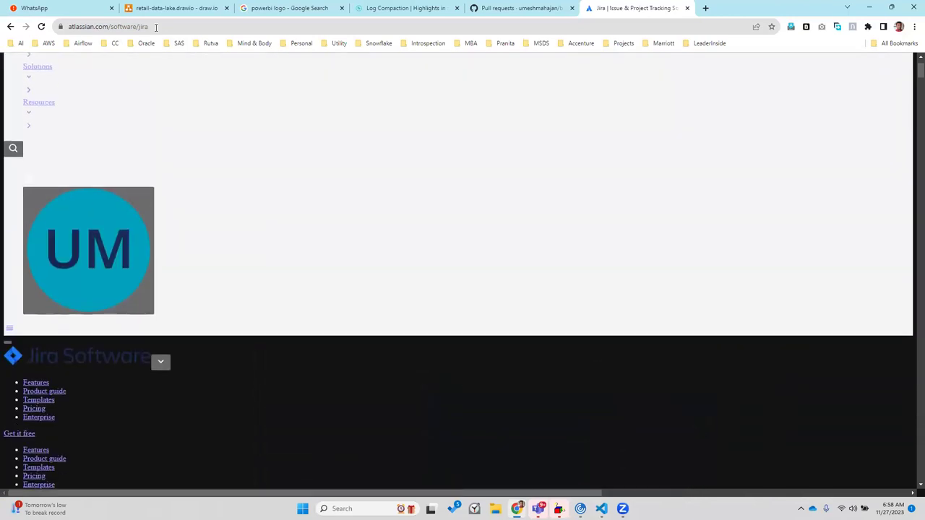
pyautogui.click(156, 27)
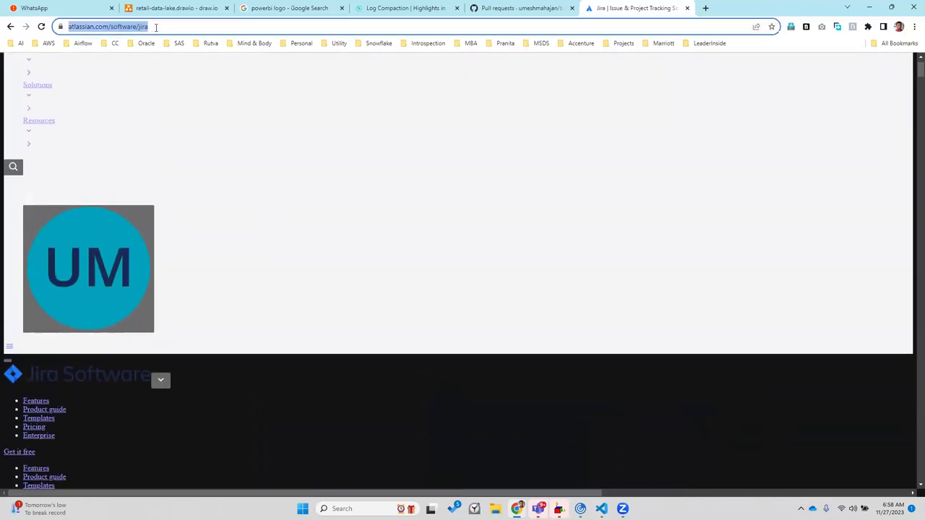
pyautogui.press('Return')
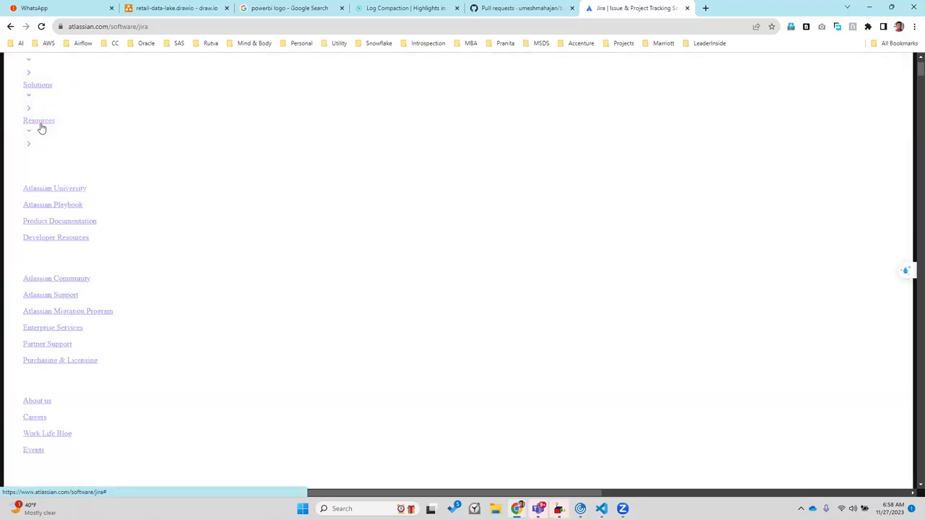
pyautogui.click(117, 28)
pyautogui.hotkey('ctrl', 'c')
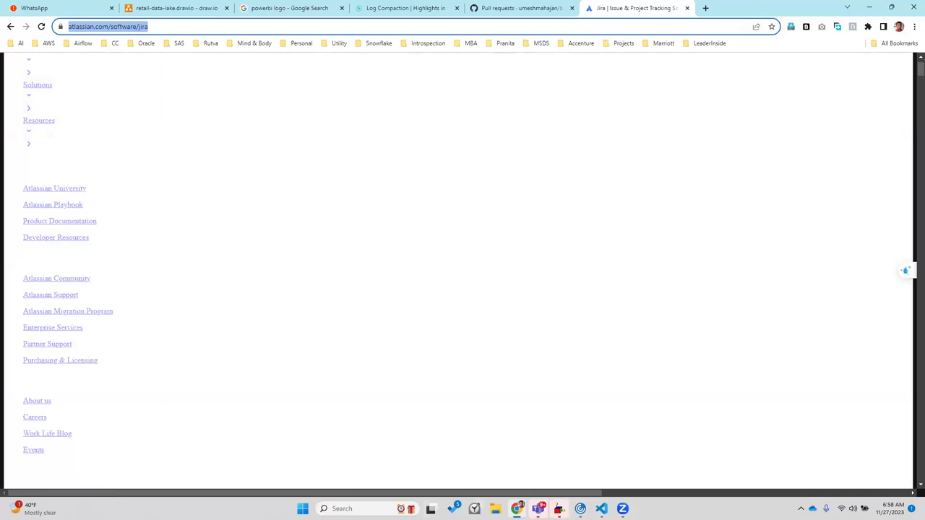
pyautogui.click(517, 508)
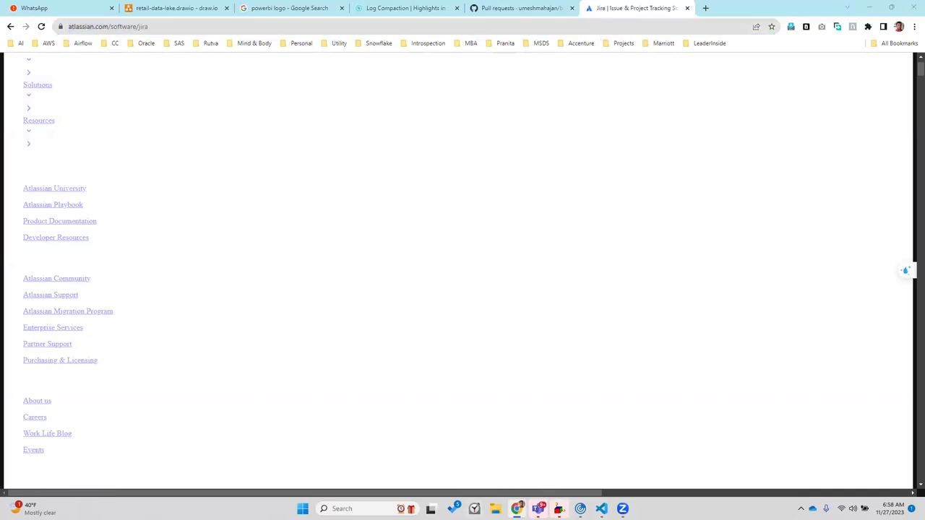
# Open a new Incognito window and load atlassian.com/software/jira
pyautogui.rightClick(517, 509)
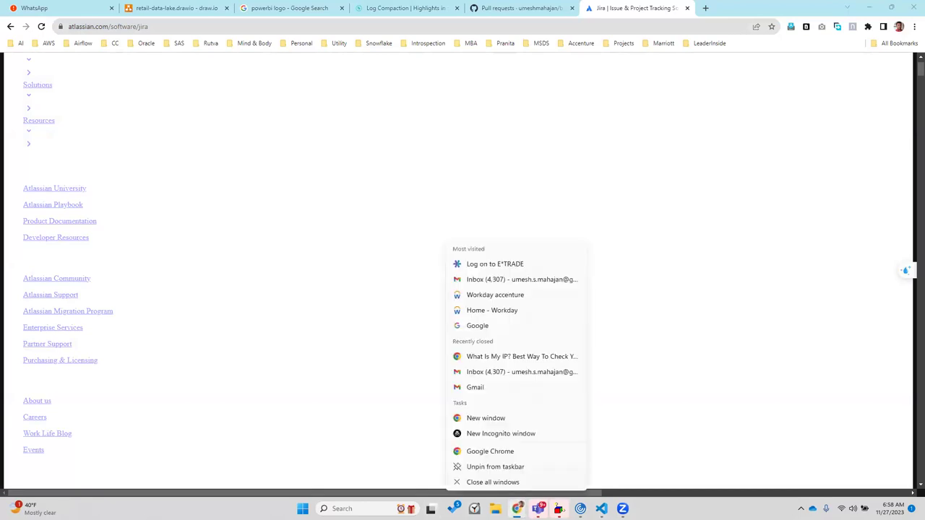
pyautogui.press('Escape')
pyautogui.rightClick(517, 509)
pyautogui.click(491, 435)
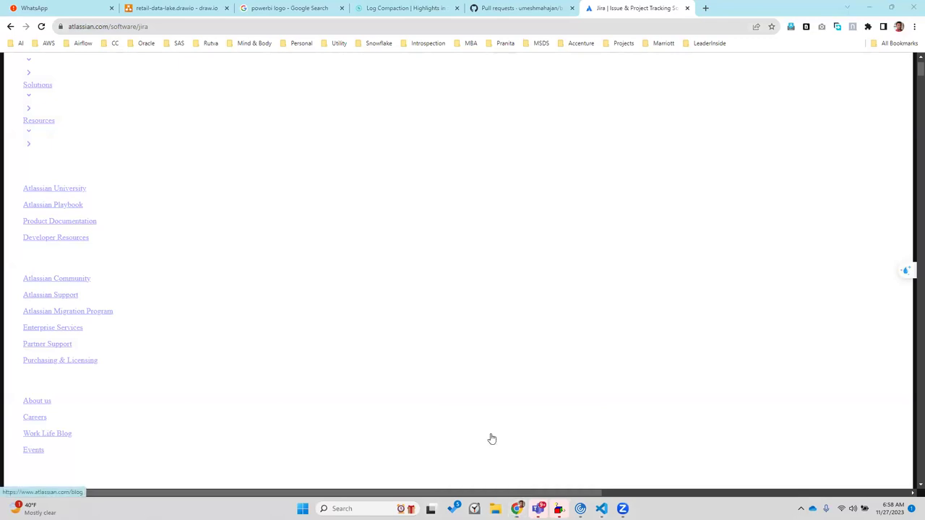
pyautogui.hotkey('ctrl', 'v')
pyautogui.press('Return')
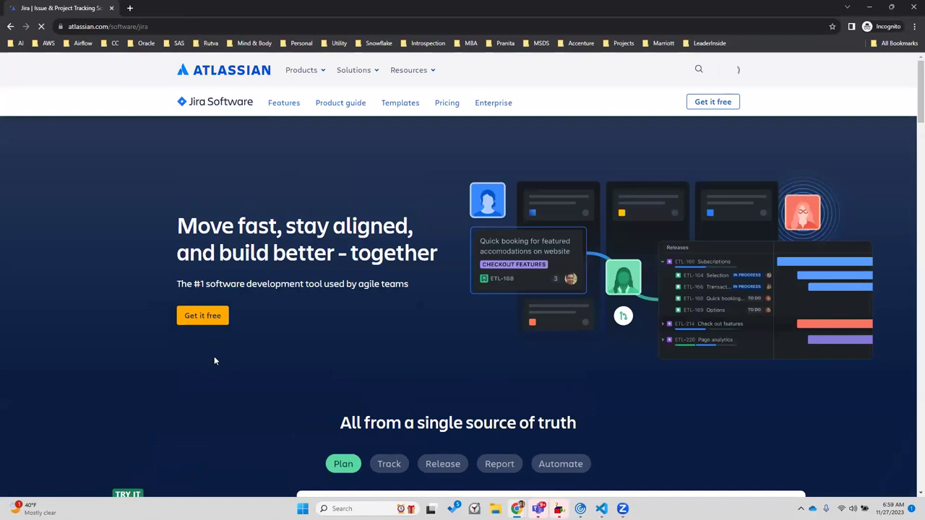
# Start the free Jira signup with the 'Get it free' button
pyautogui.click(206, 320)
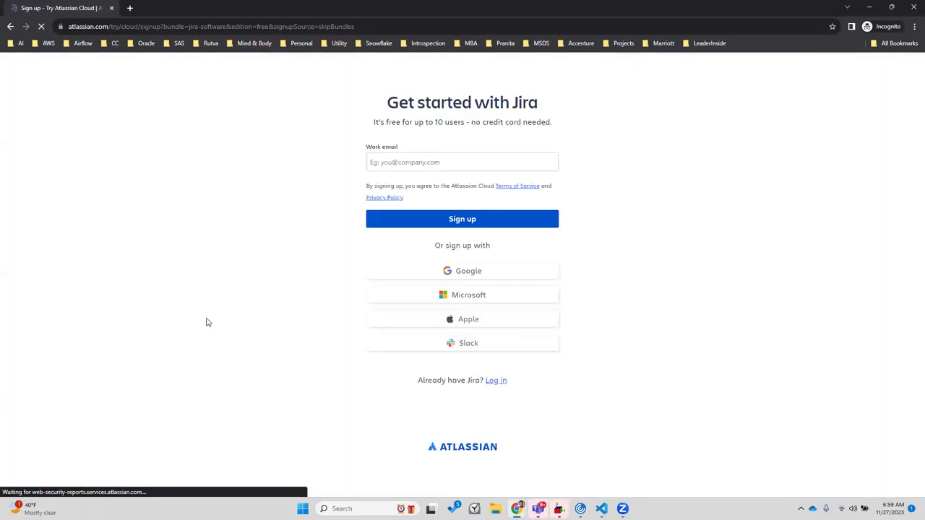
# Sign up with Google and choose the saved Google account
pyautogui.click(441, 277)
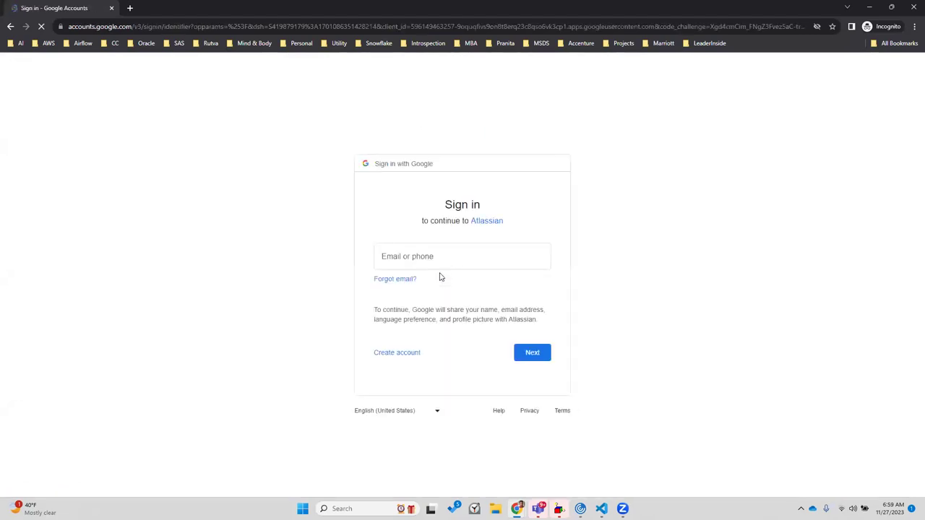
pyautogui.click(465, 258)
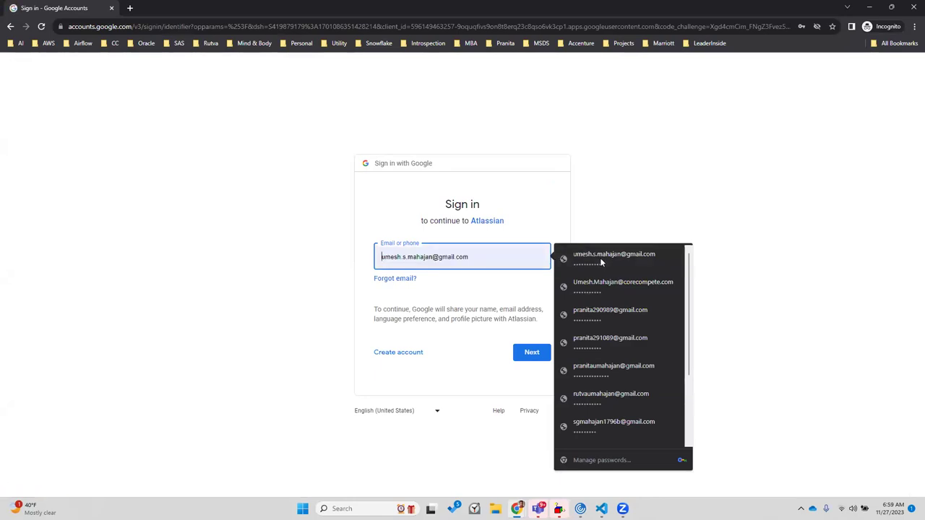
pyautogui.click(633, 253)
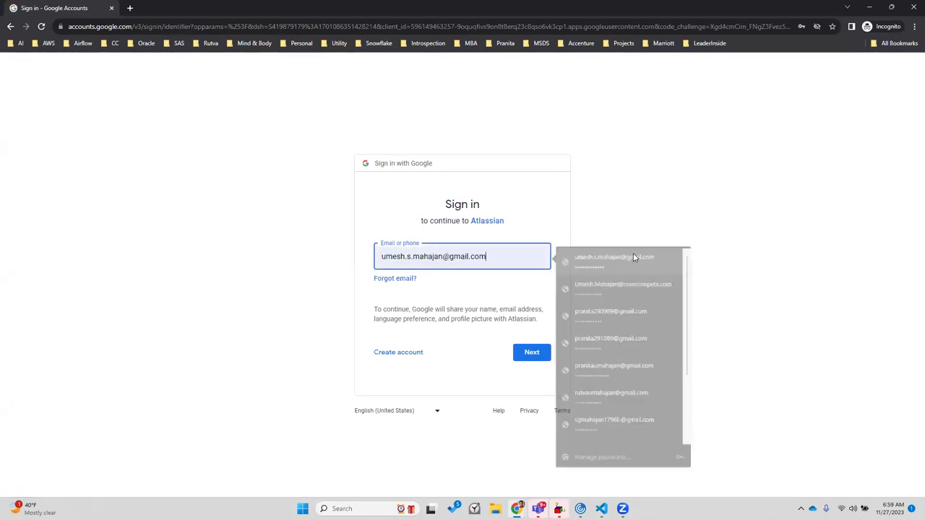
pyautogui.click(529, 353)
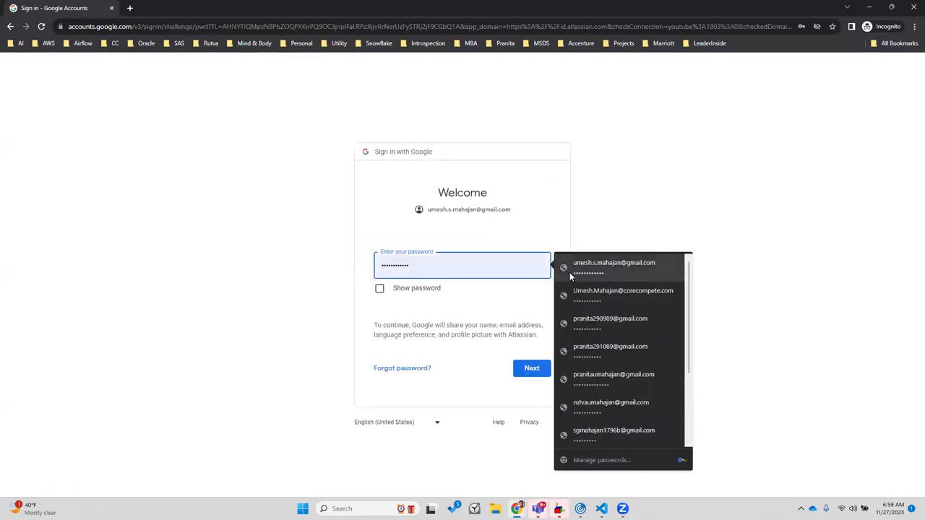
# Submit the account password, re-entering it after the wrong-password error
pyautogui.click(569, 272)
pyautogui.click(541, 370)
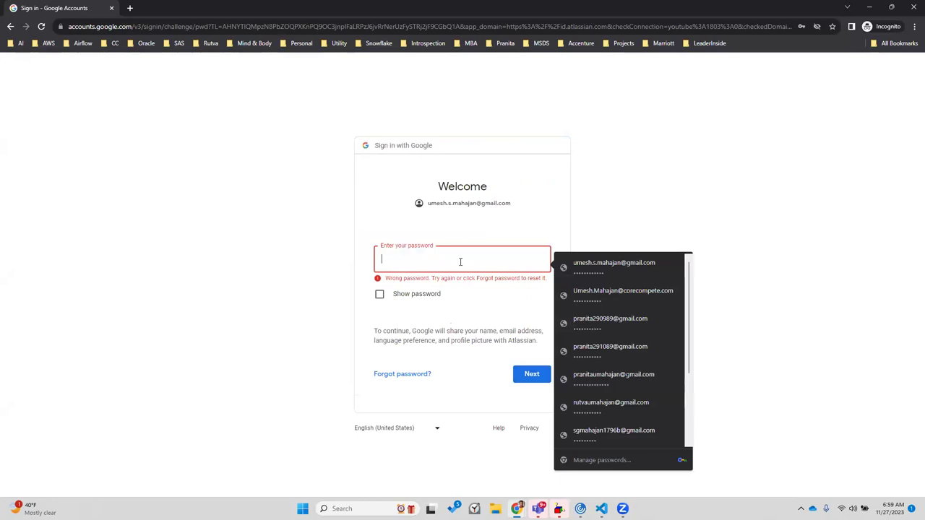
pyautogui.write('•••••••')
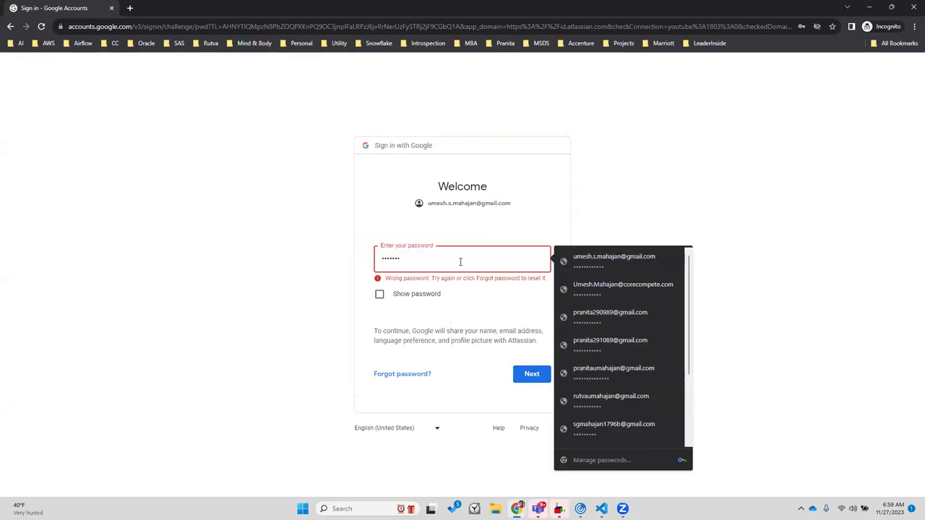
pyautogui.write('••••••••')
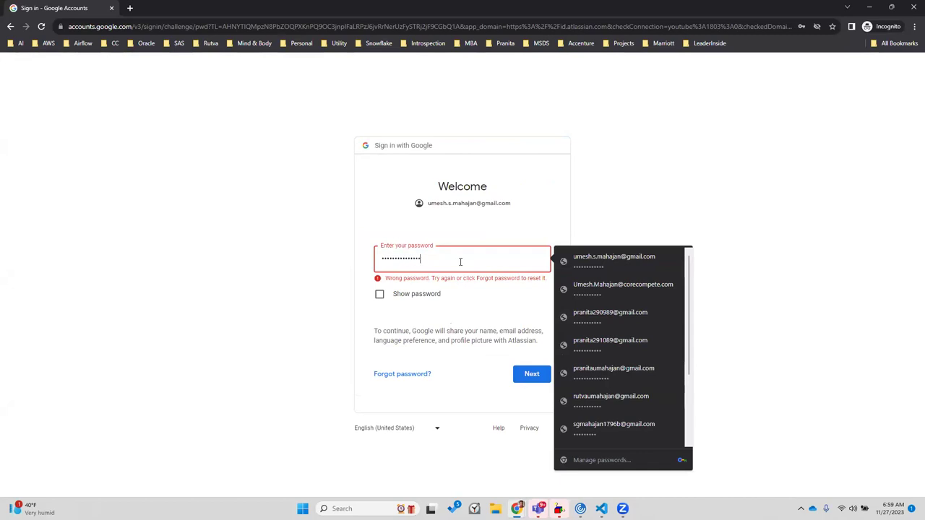
pyautogui.write('••••••••••')
pyautogui.click(530, 375)
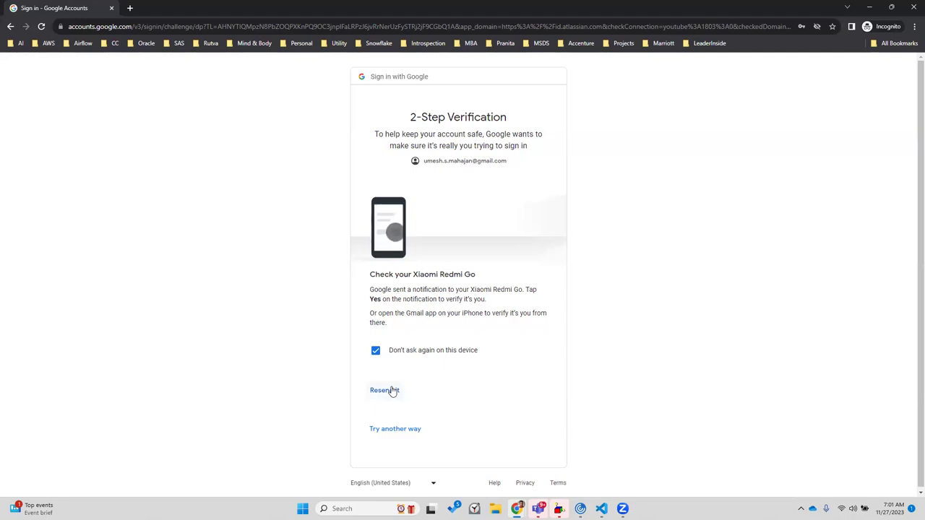
# Resend the 2-Step Verification prompt and approve it on the phone
pyautogui.click(385, 390)
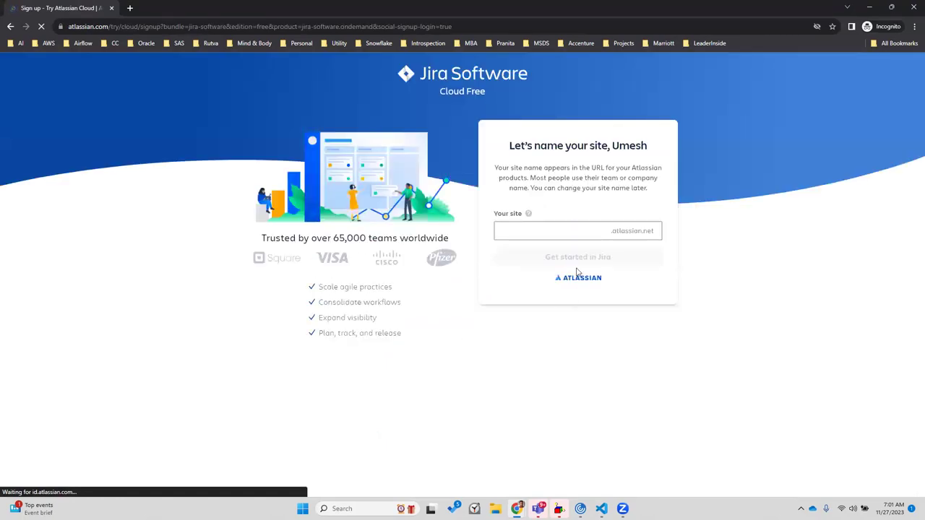
# Create the Jira site named brainworksdes, since brainworks is already taken
pyautogui.click(571, 239)
pyautogui.write('brainworks')
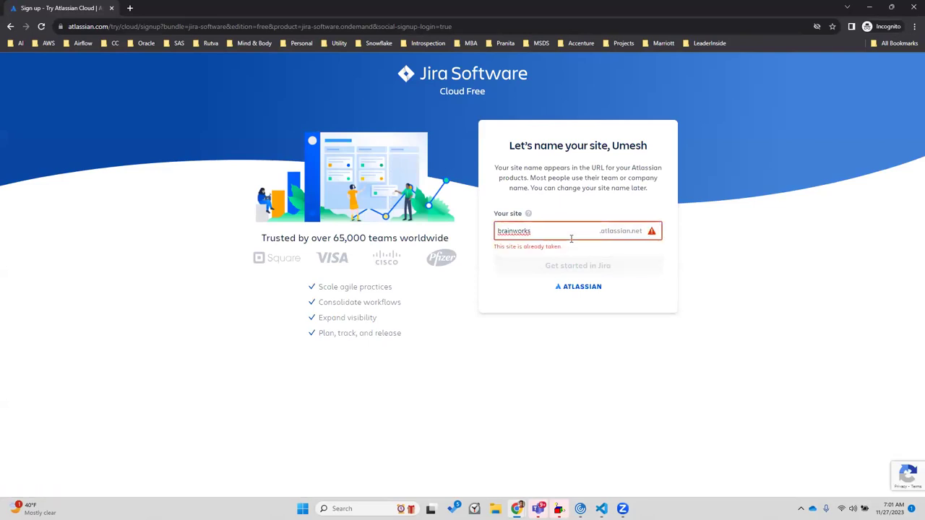
pyautogui.write('des')
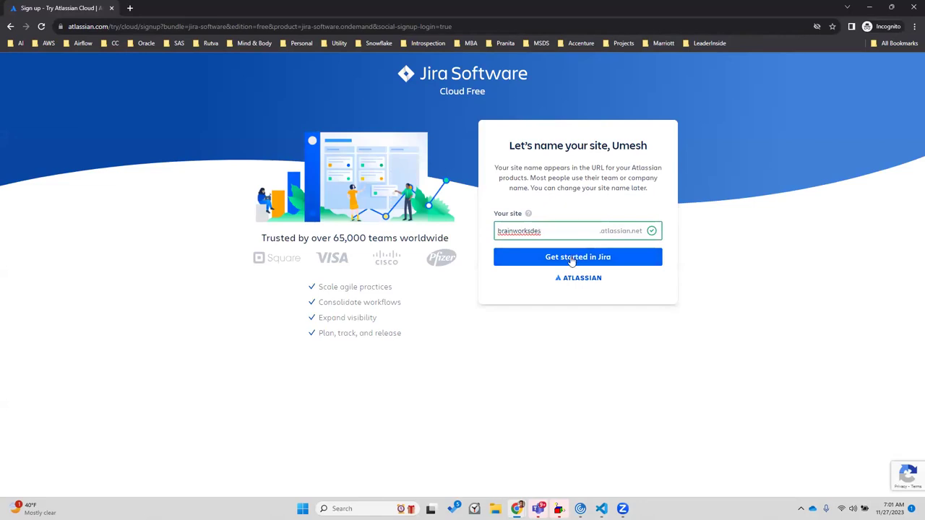
pyautogui.click(572, 261)
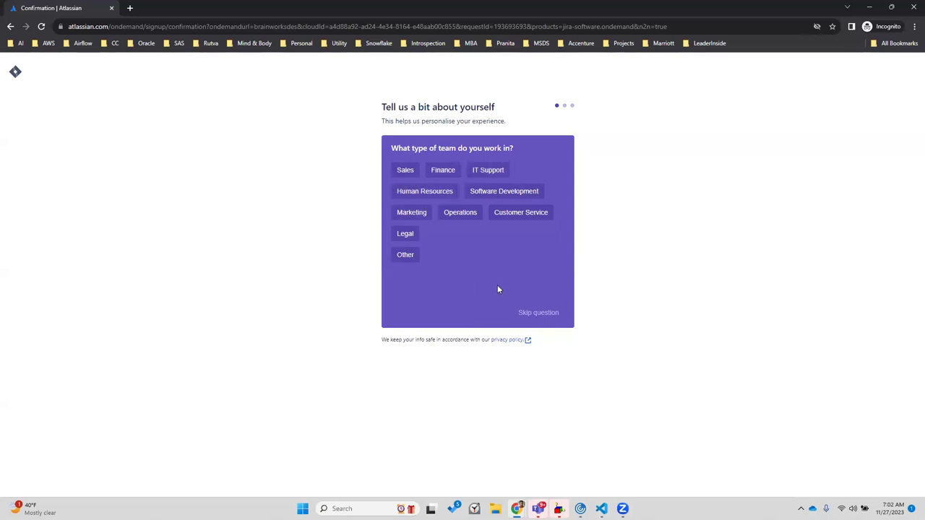
# Answer team type IT Support and role Product Manager, and skip the main tasks question
pyautogui.click(496, 175)
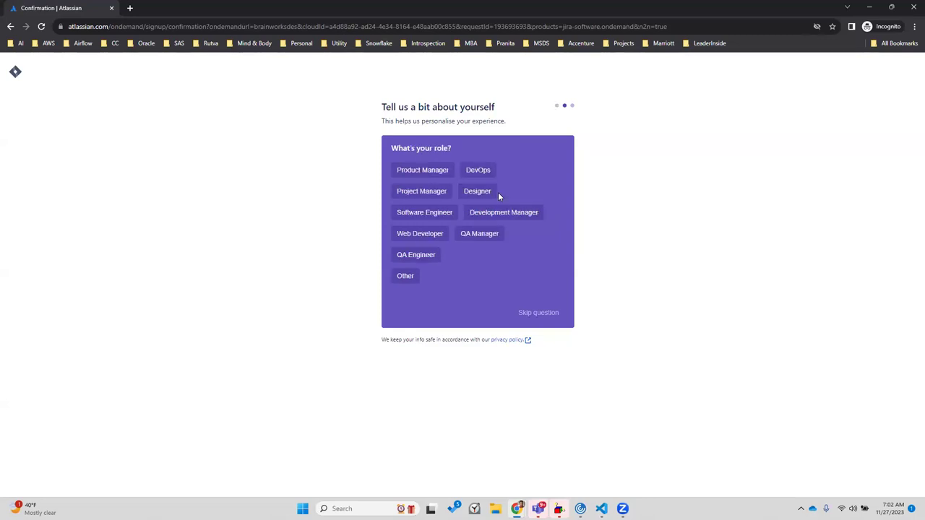
pyautogui.click(429, 172)
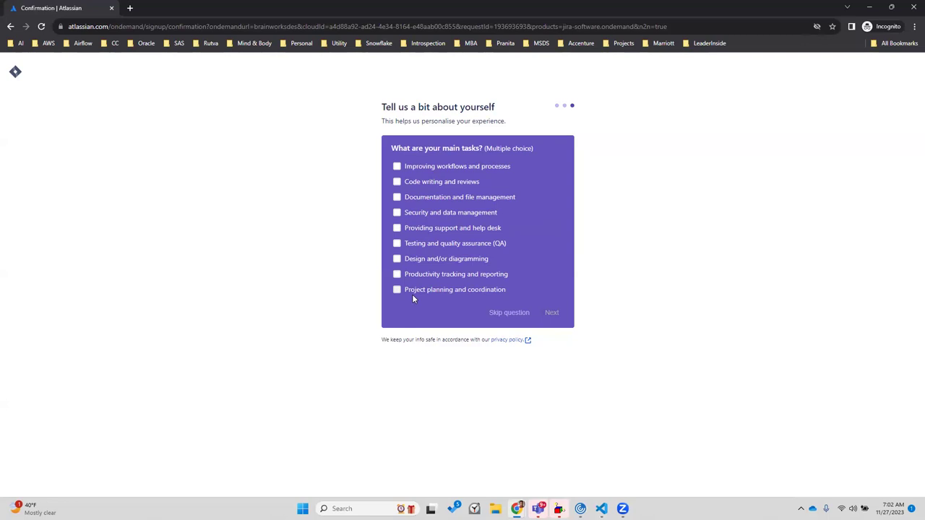
pyautogui.click(494, 316)
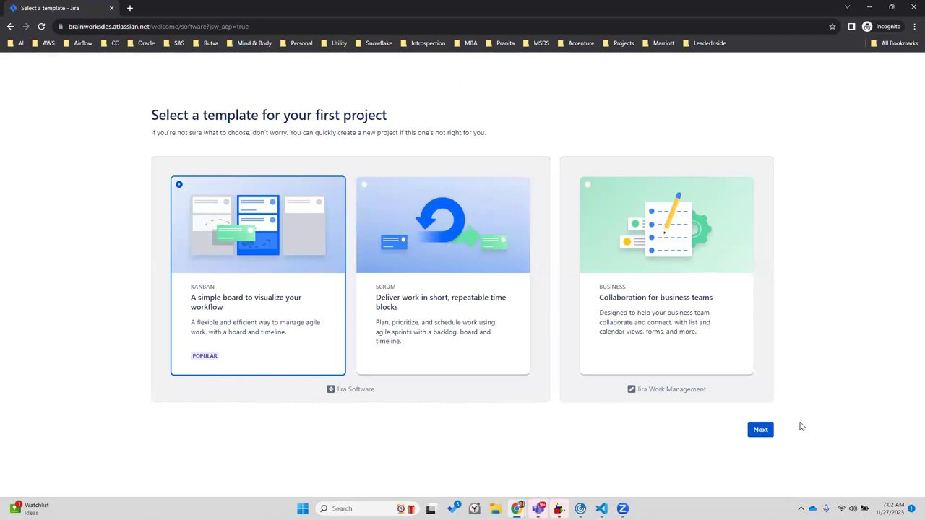
# Create the first project, My Kanban Project, from the Kanban template
pyautogui.click(762, 430)
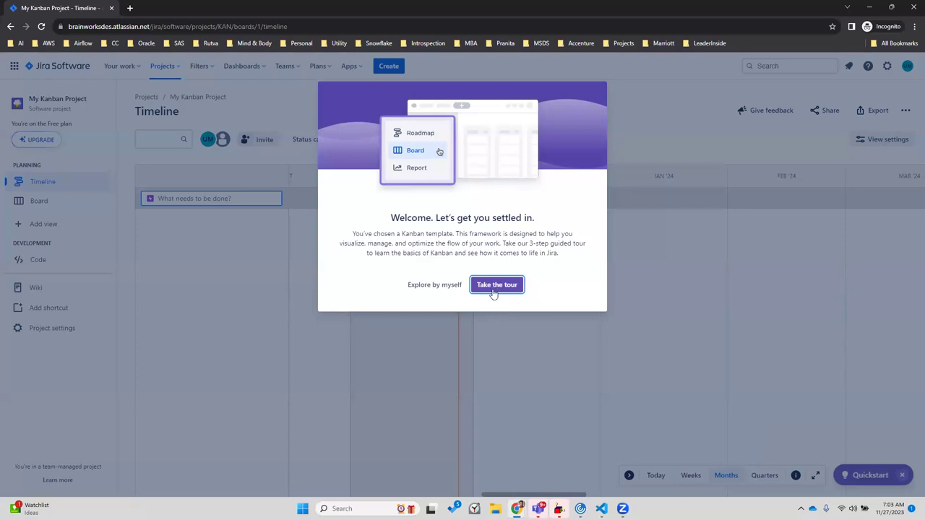
# Dismiss the welcome tour and collapse the Quickstart guide beside the timeline
pyautogui.click(420, 323)
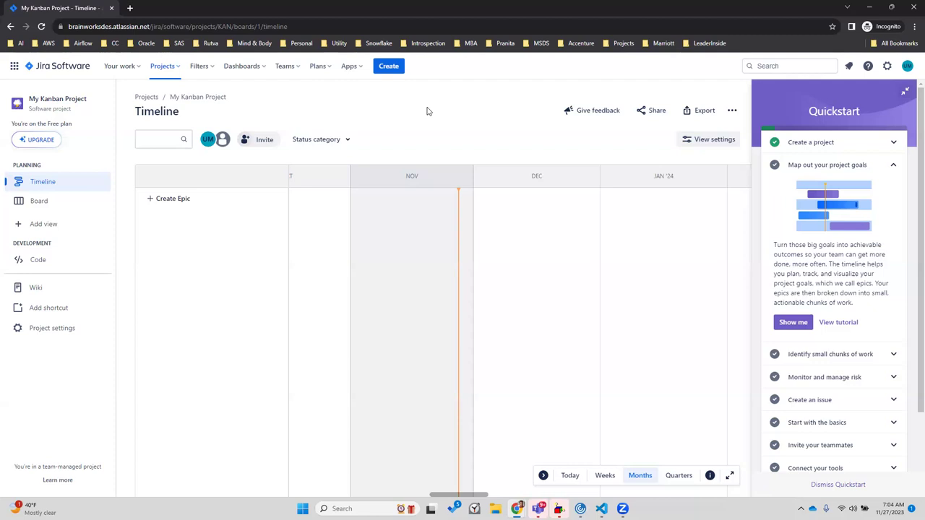
pyautogui.click(905, 93)
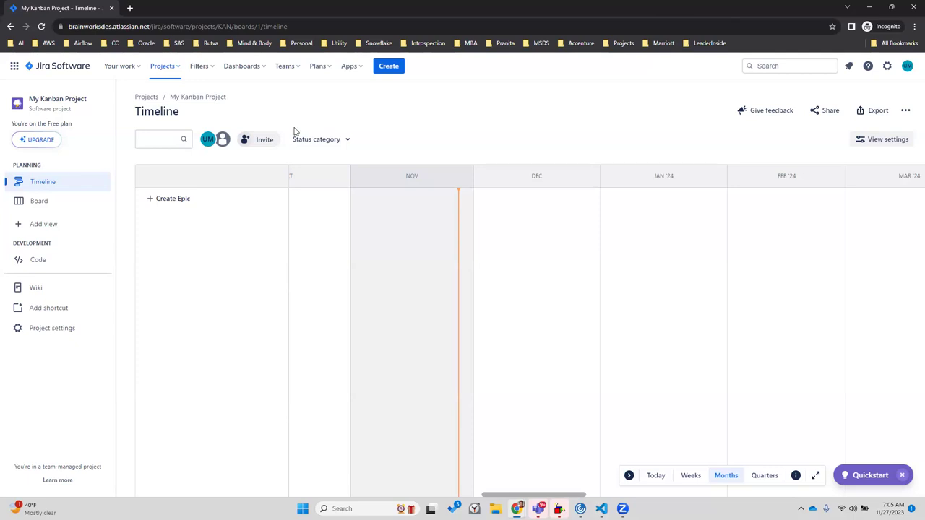
# Switch to My Kanban Project (KAN) from the Projects menu
pyautogui.click(175, 66)
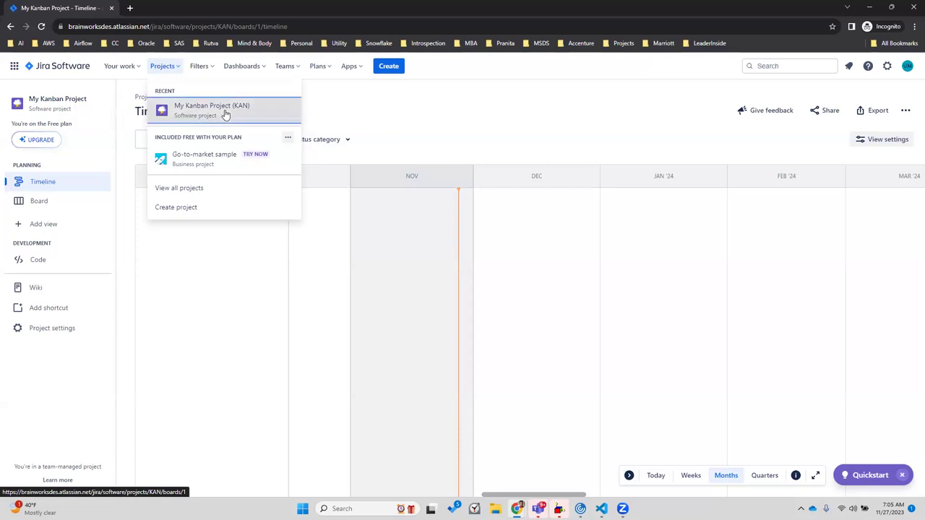
pyautogui.click(225, 115)
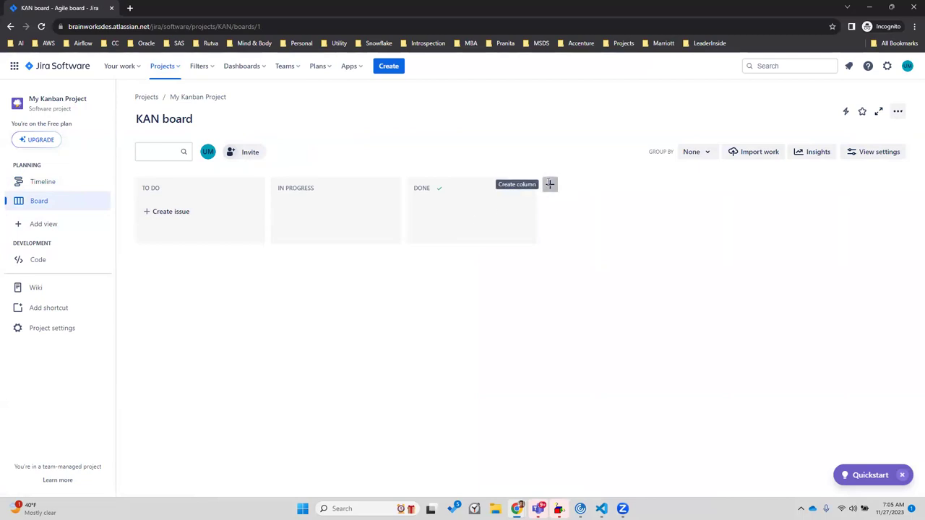
# Add a Review column to the KAN board and move Done to its right
pyautogui.click(549, 184)
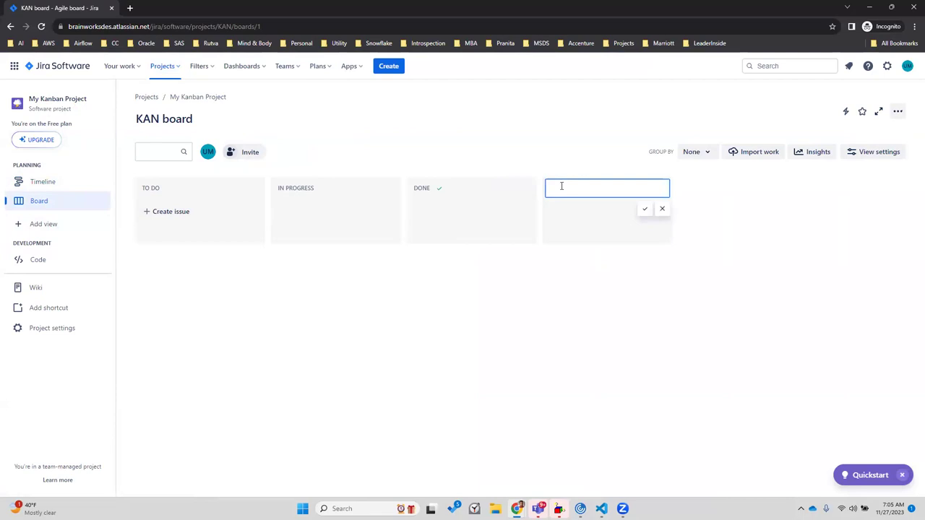
pyautogui.write('Review')
pyautogui.click(644, 210)
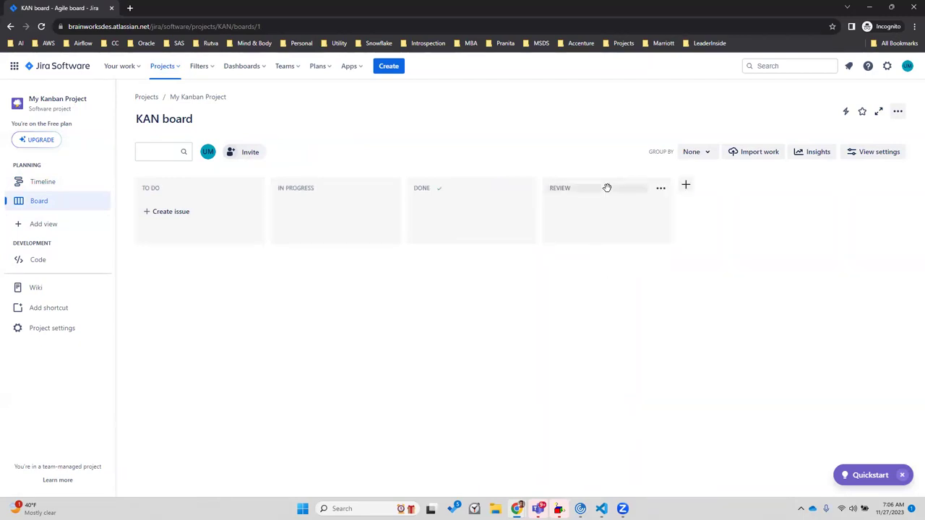
pyautogui.moveTo(457, 186); pyautogui.dragTo(584, 334)
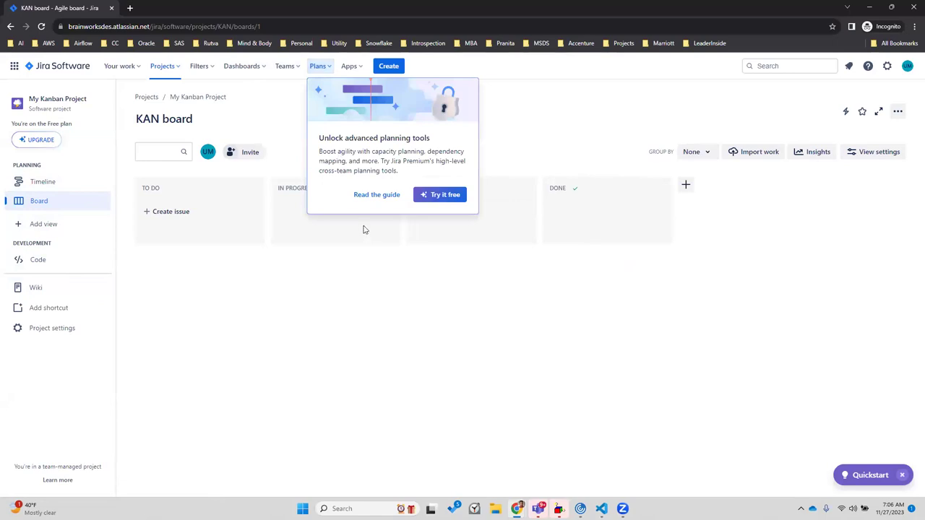
pyautogui.click(359, 293)
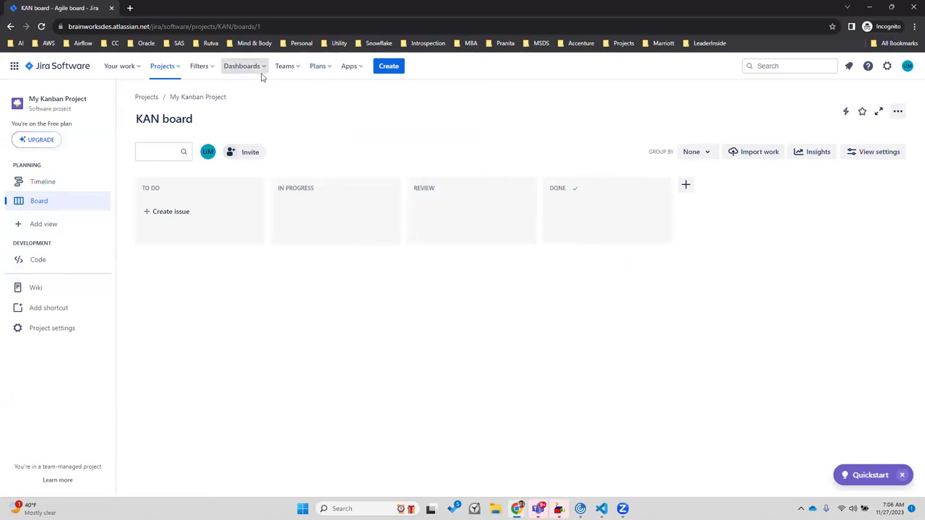
pyautogui.click(137, 69)
pyautogui.click(143, 331)
pyautogui.click(45, 226)
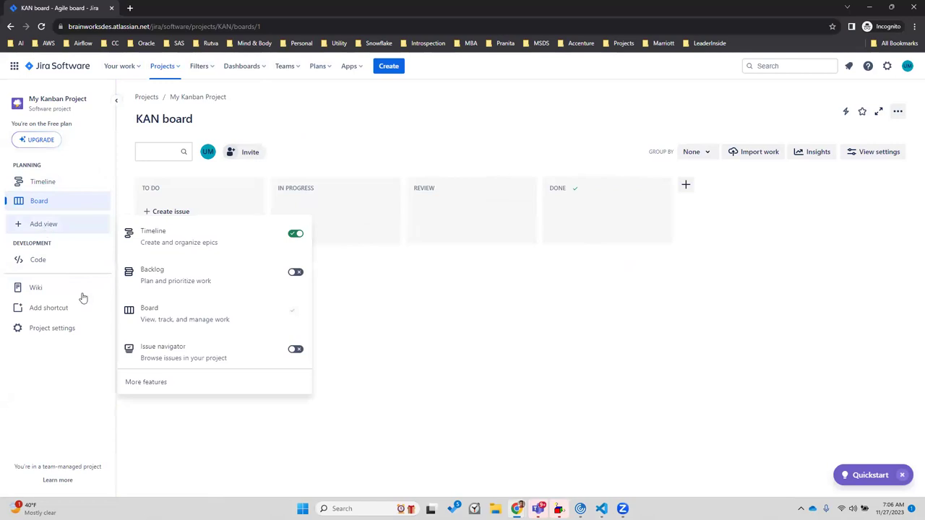
pyautogui.click(58, 372)
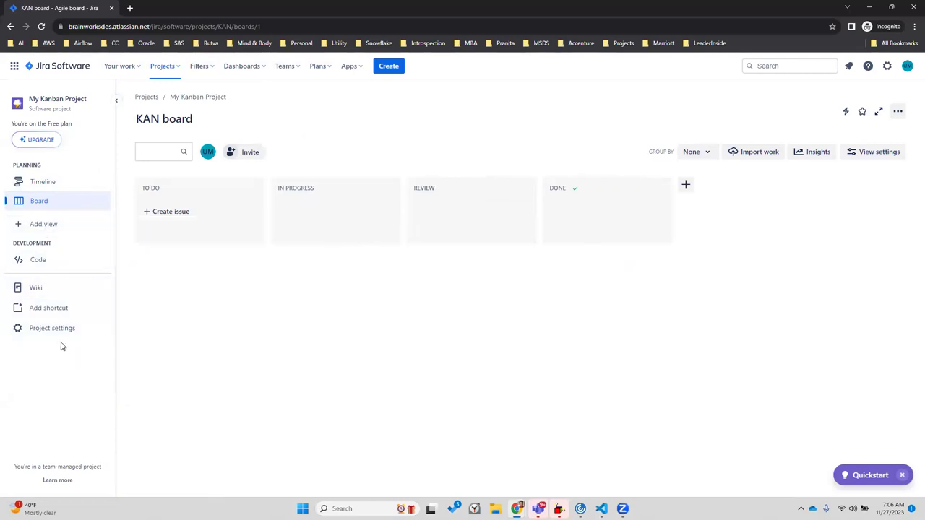
pyautogui.click(285, 65)
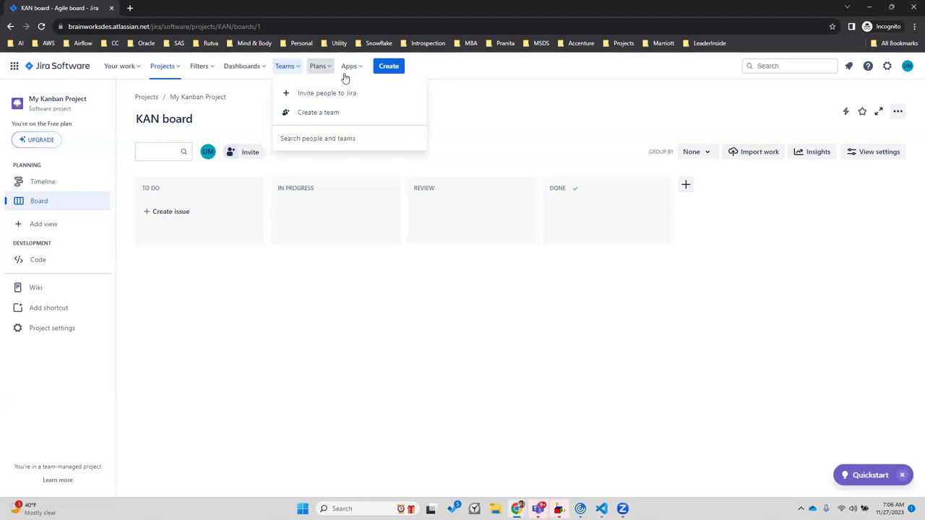
pyautogui.click(245, 68)
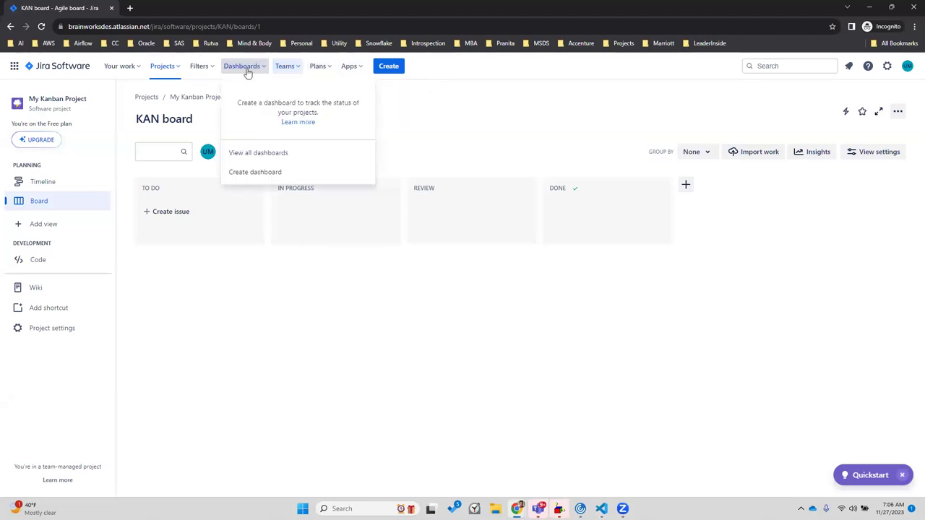
pyautogui.click(200, 66)
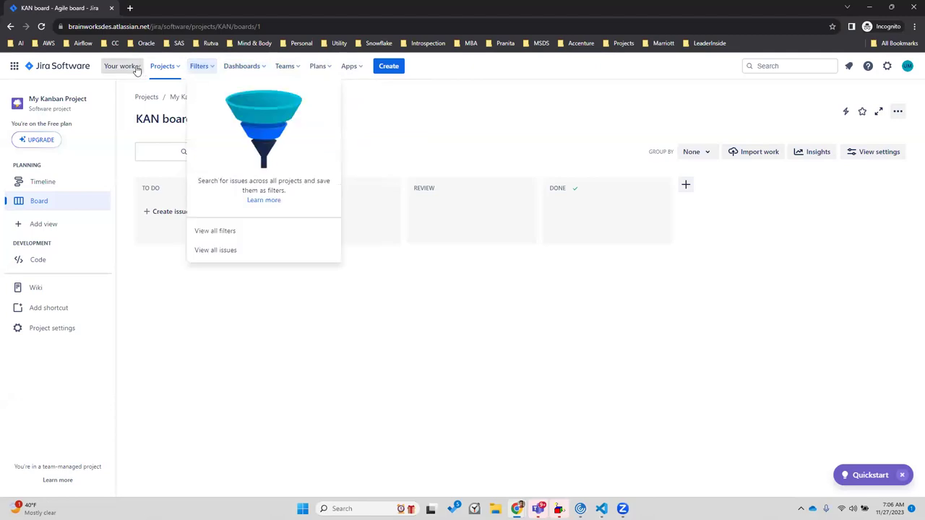
pyautogui.click(136, 69)
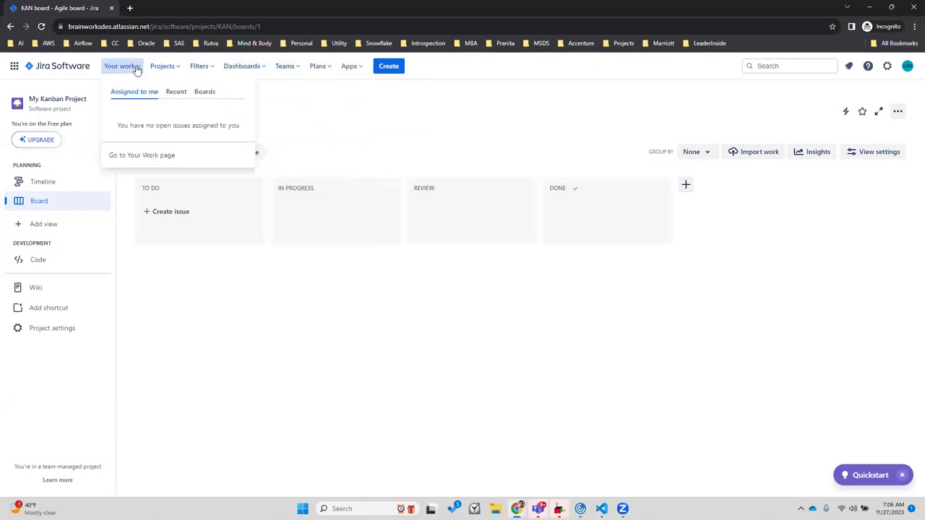
pyautogui.click(173, 91)
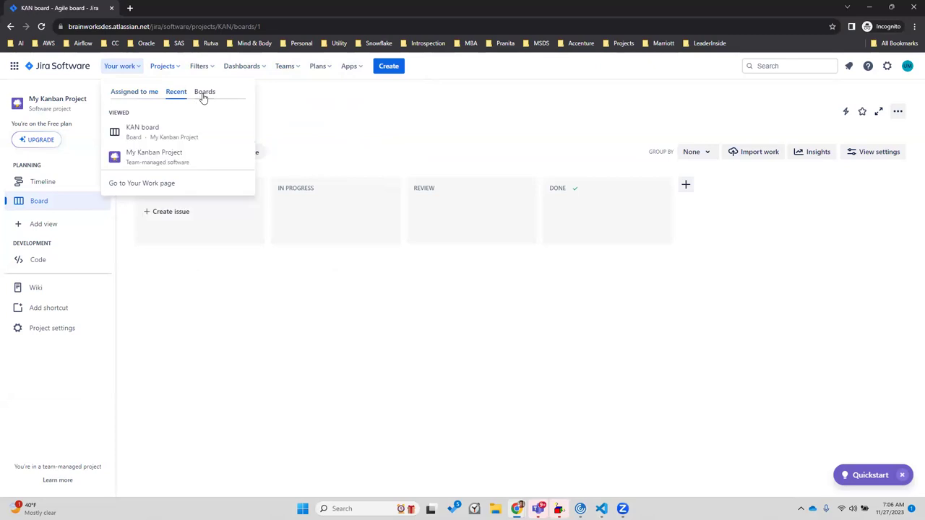
pyautogui.click(204, 94)
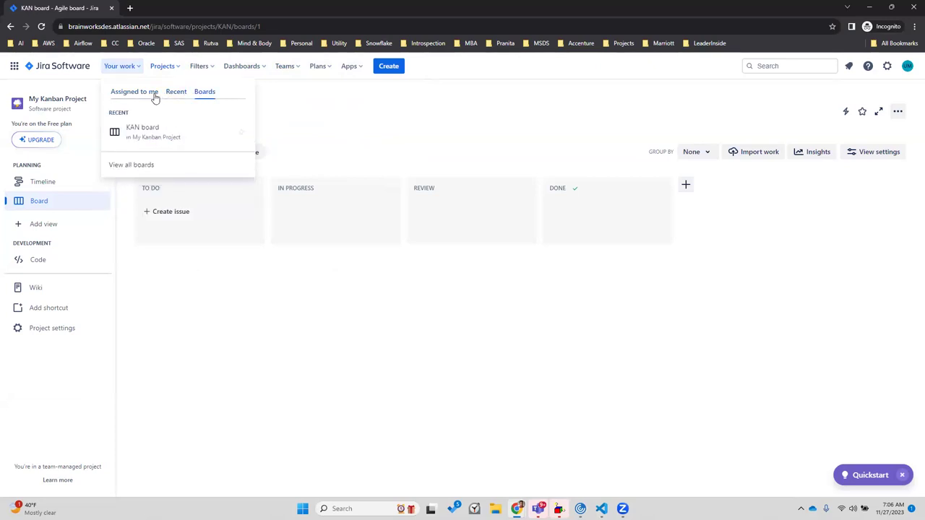
pyautogui.click(154, 98)
pyautogui.click(36, 71)
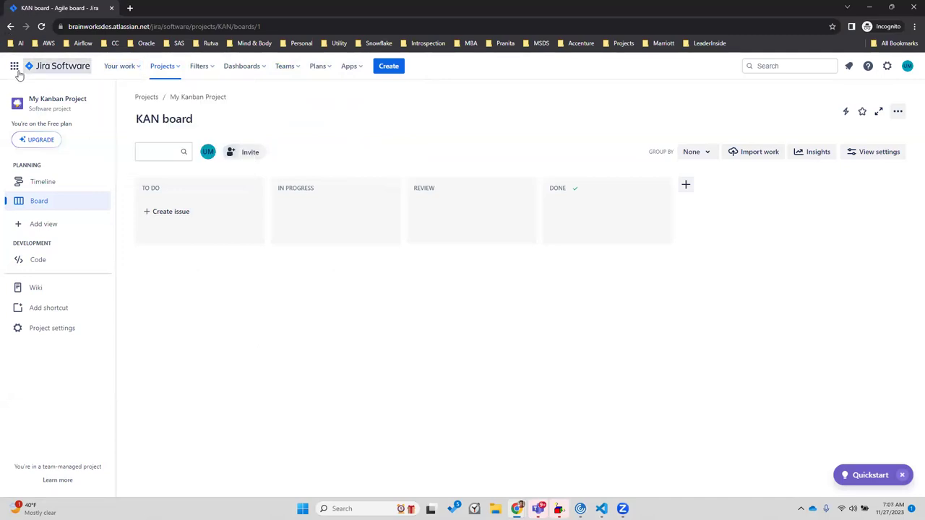
pyautogui.click(14, 67)
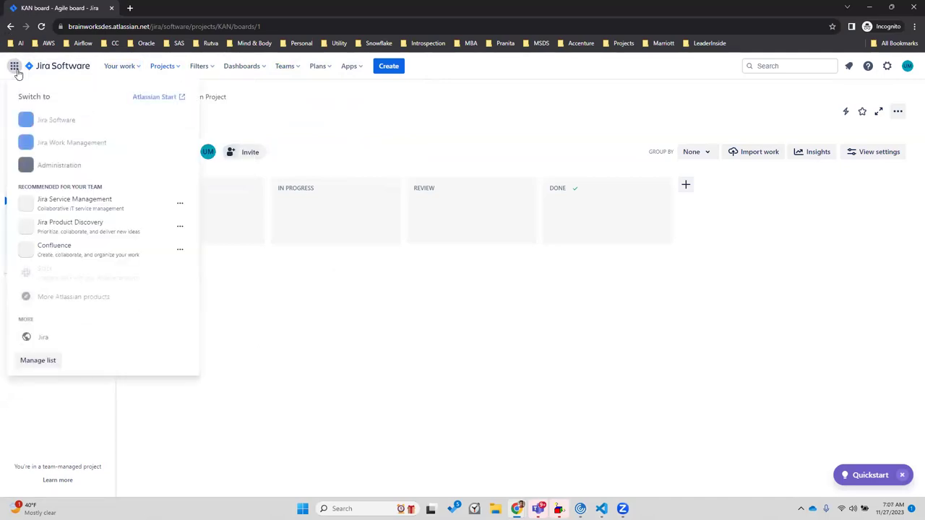
pyautogui.click(264, 326)
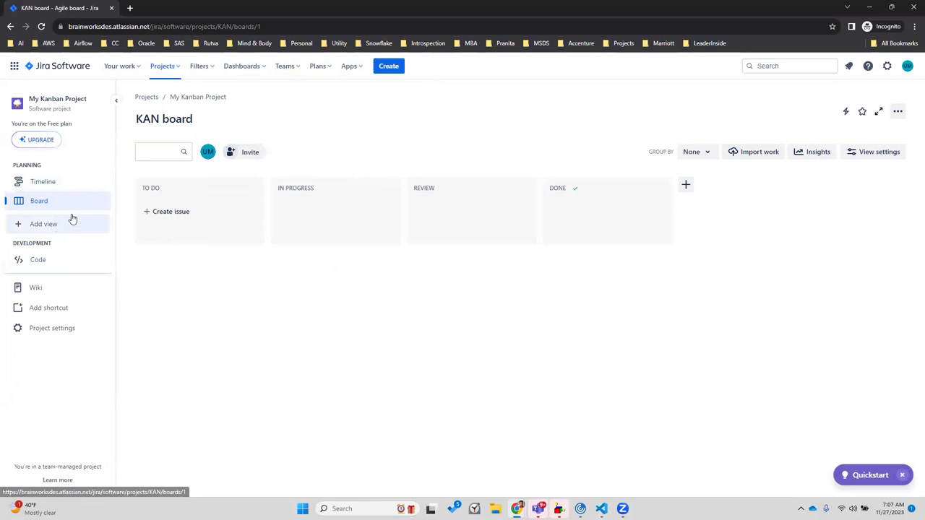
# Reach the project's issue type settings through a new To Do issue's type dropdown
pyautogui.click(147, 213)
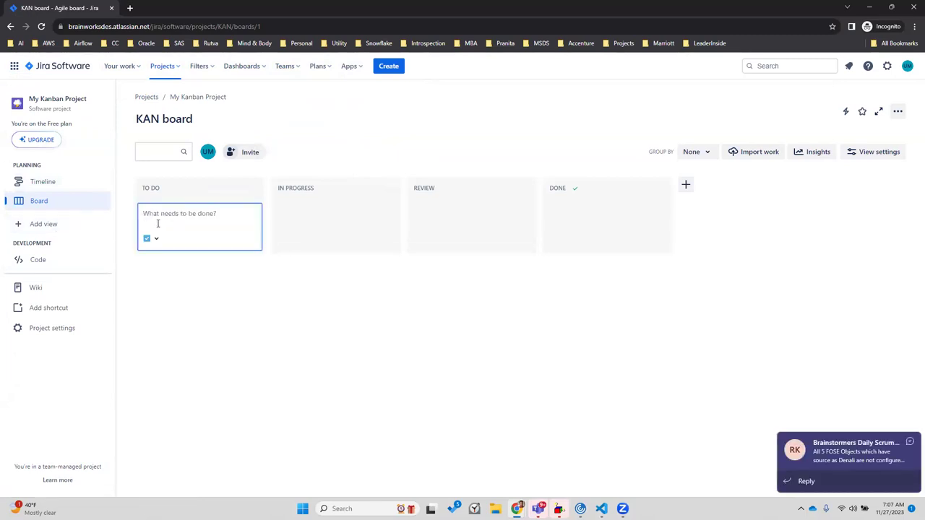
pyautogui.click(153, 238)
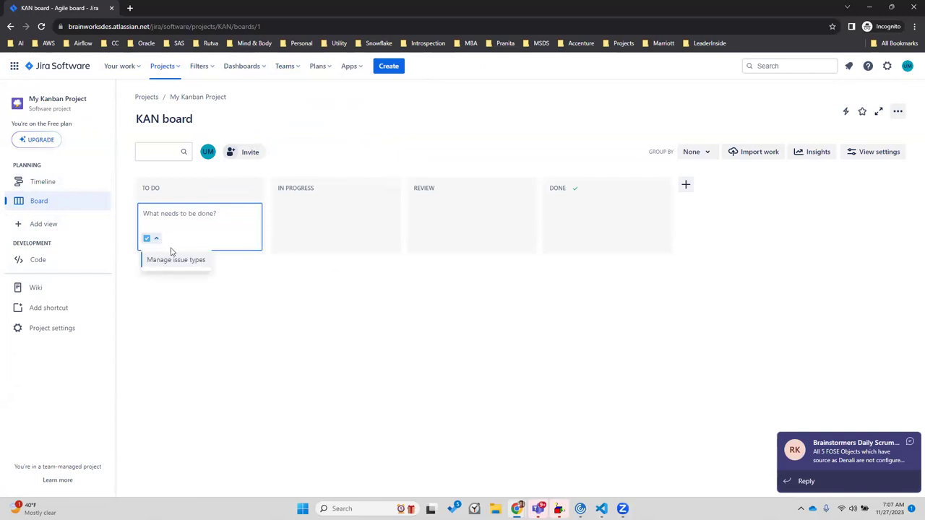
pyautogui.click(180, 261)
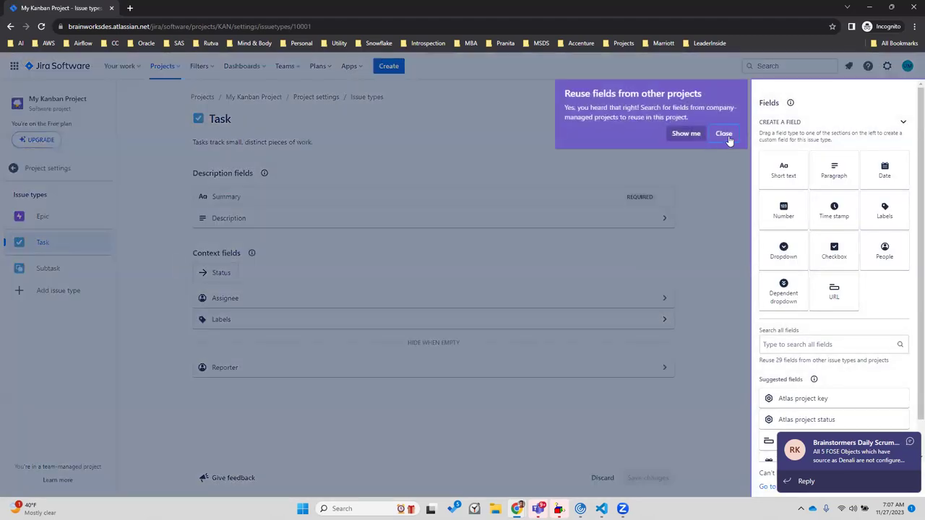
# Dismiss the reuse-fields tip and guided tour, then show the Epic issue type settings
pyautogui.click(724, 134)
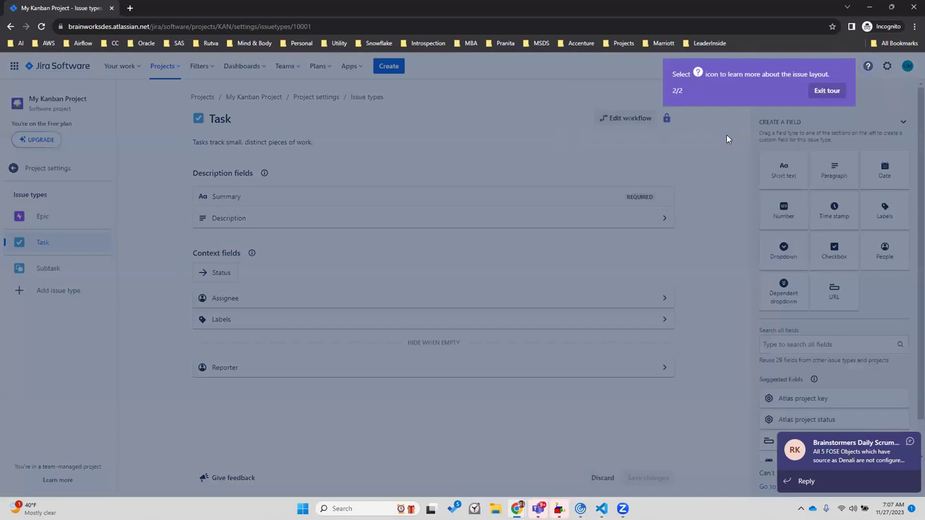
pyautogui.click(825, 90)
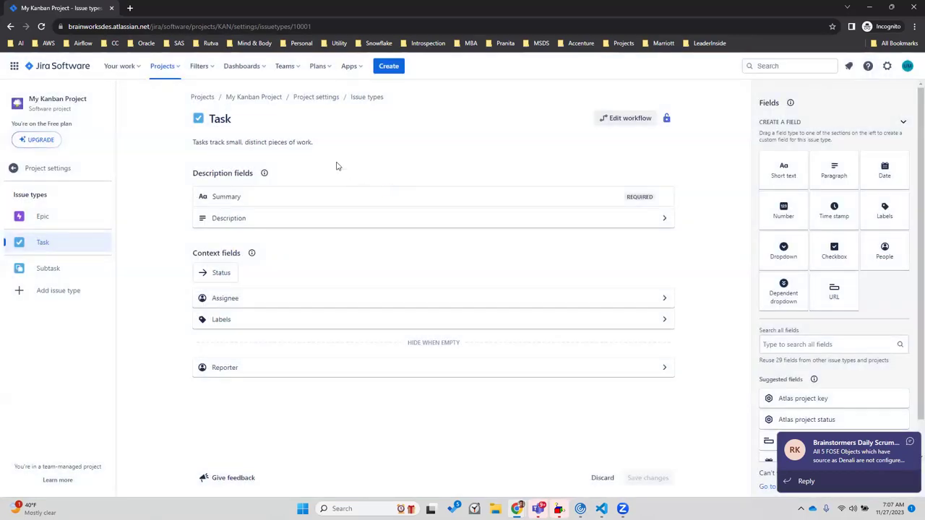
pyautogui.click(44, 217)
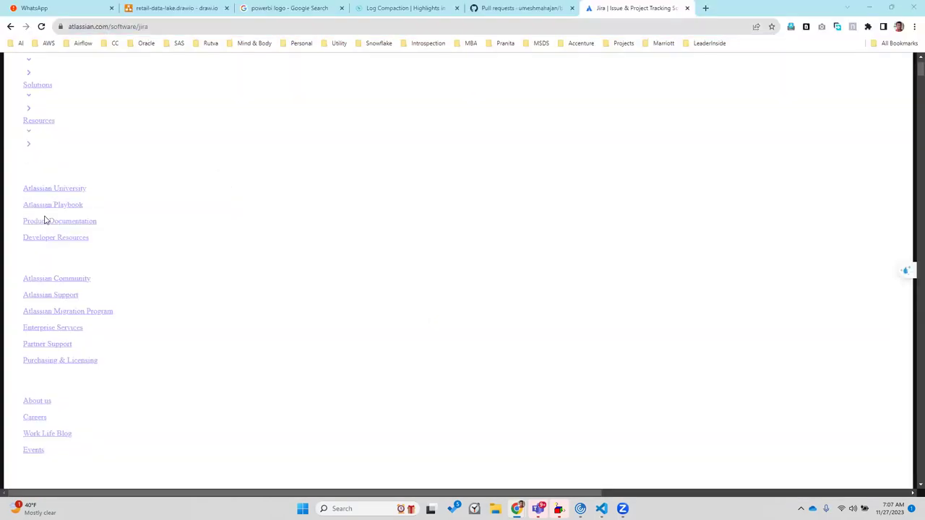
pyautogui.hotkey('alt', 'Tab')
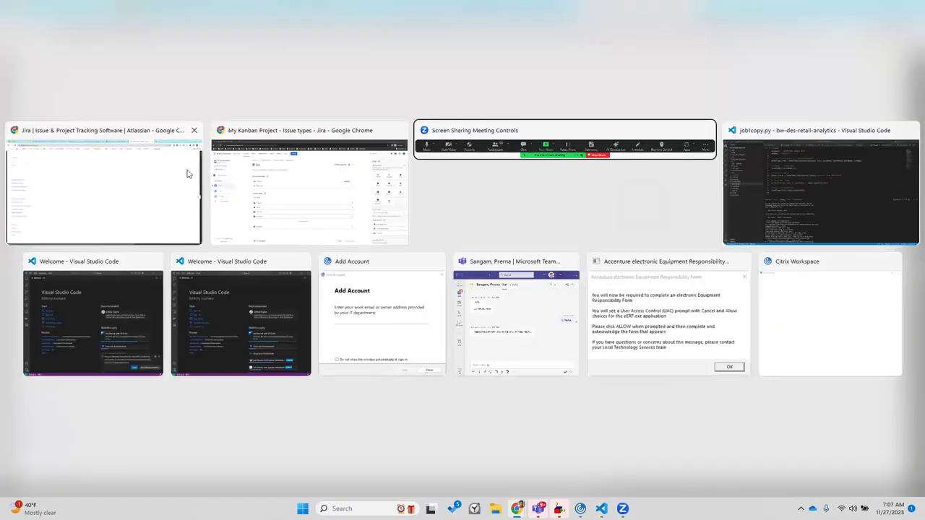
pyautogui.click(151, 183)
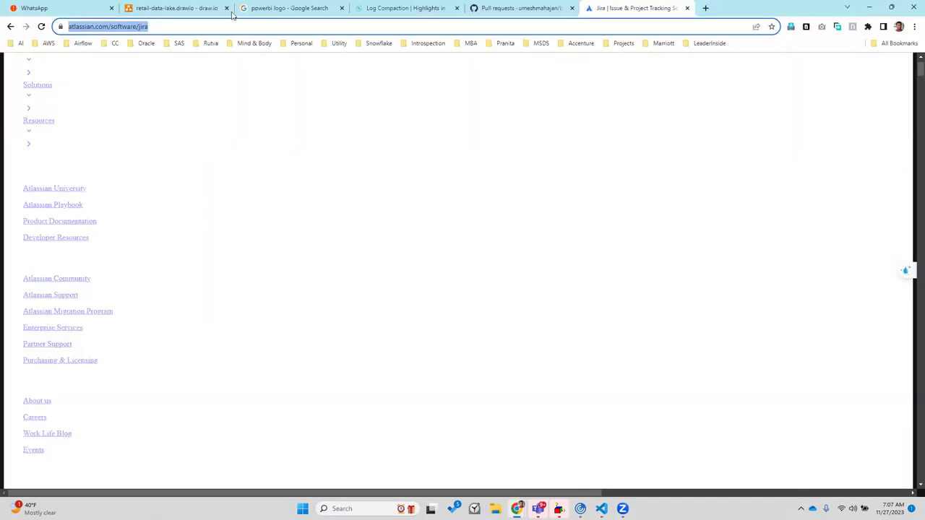
pyautogui.click(177, 8)
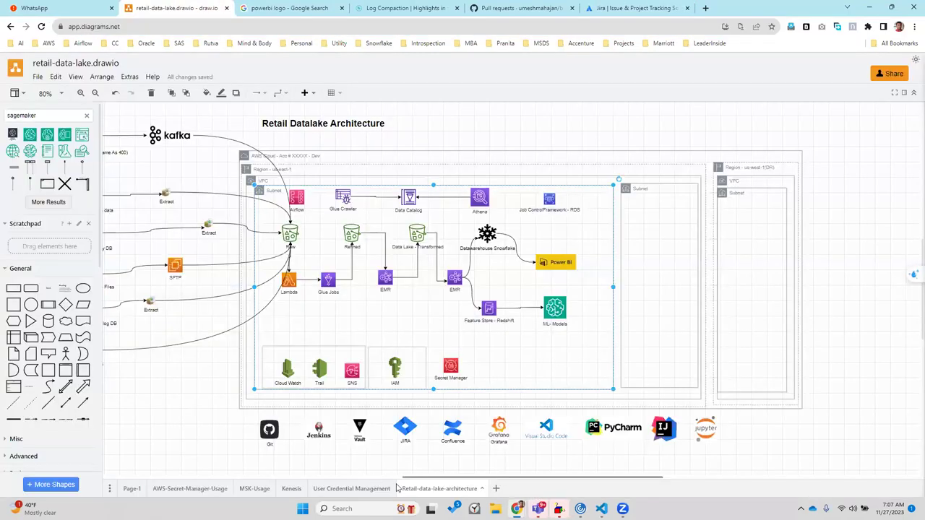
pyautogui.hscroll(-5, 366, 209)
pyautogui.hscroll(2, 446, 148)
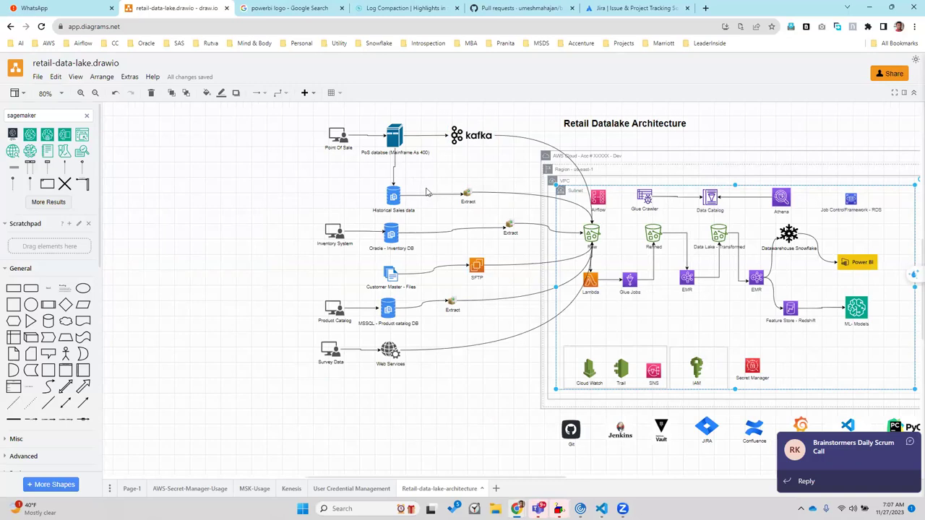
pyautogui.hotkey('alt', 'Tab')
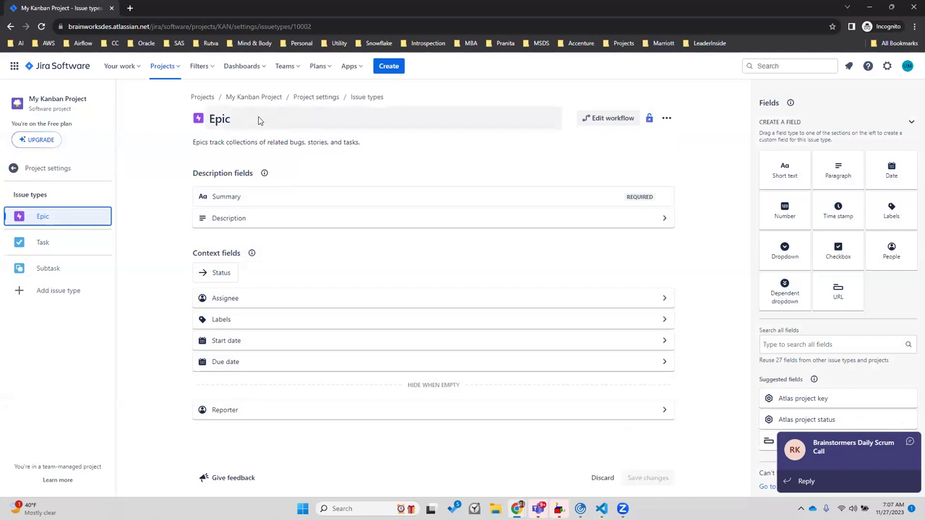
# Rename the Epic issue type to 'Get POS Streaming Data'
pyautogui.click(259, 117)
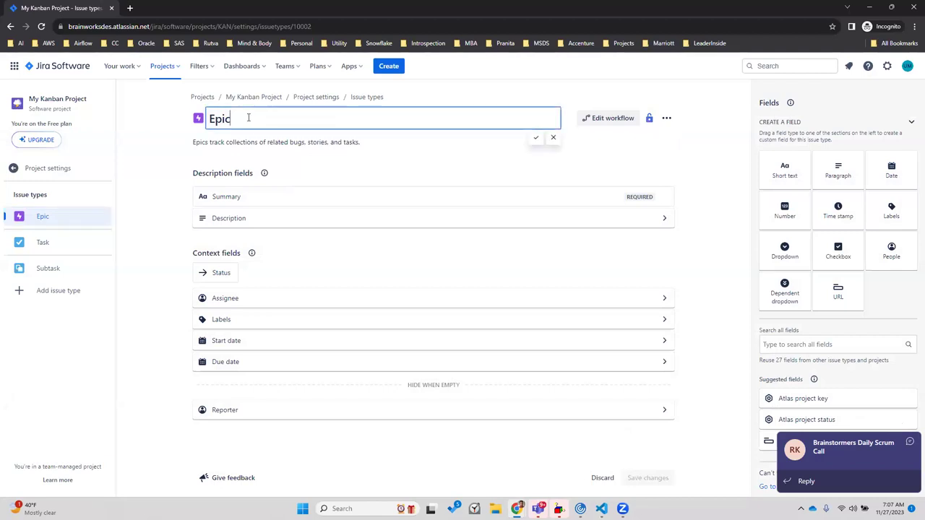
pyautogui.press('BackSpace')
pyautogui.press('BackSpace')
pyautogui.press('BackSpace')
pyautogui.press('BackSpace')
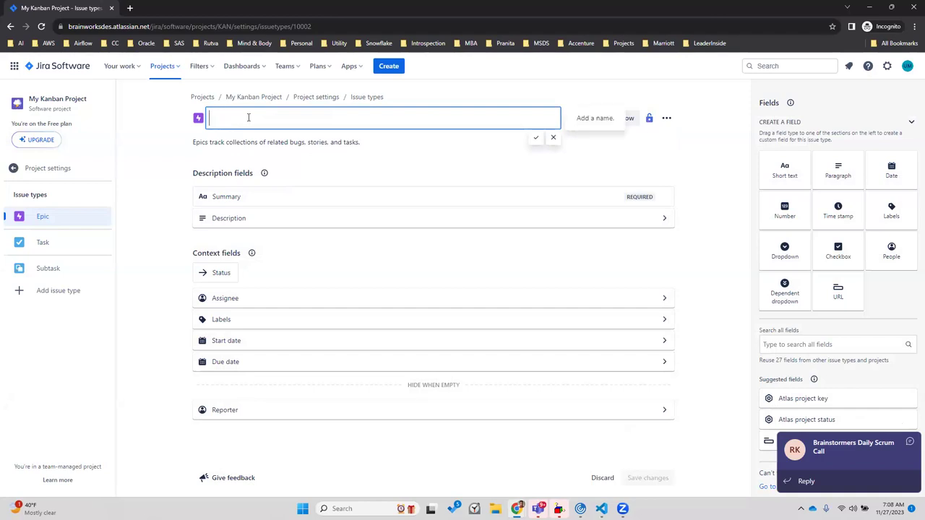
pyautogui.write('Get POS')
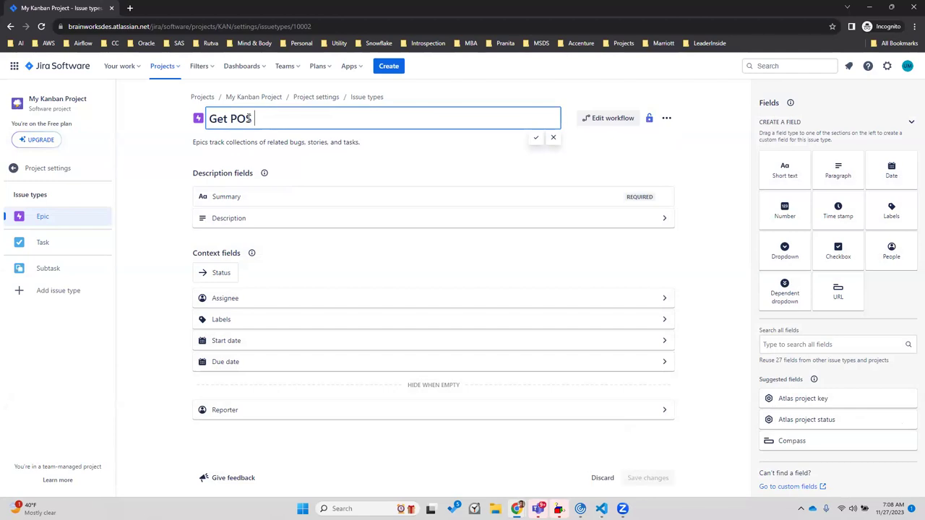
pyautogui.write(' Streaming Data')
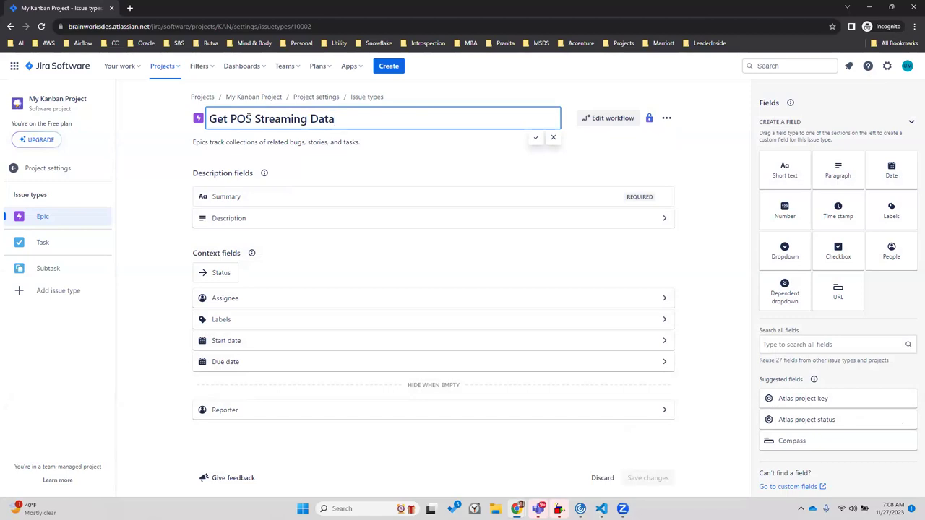
pyautogui.click(536, 138)
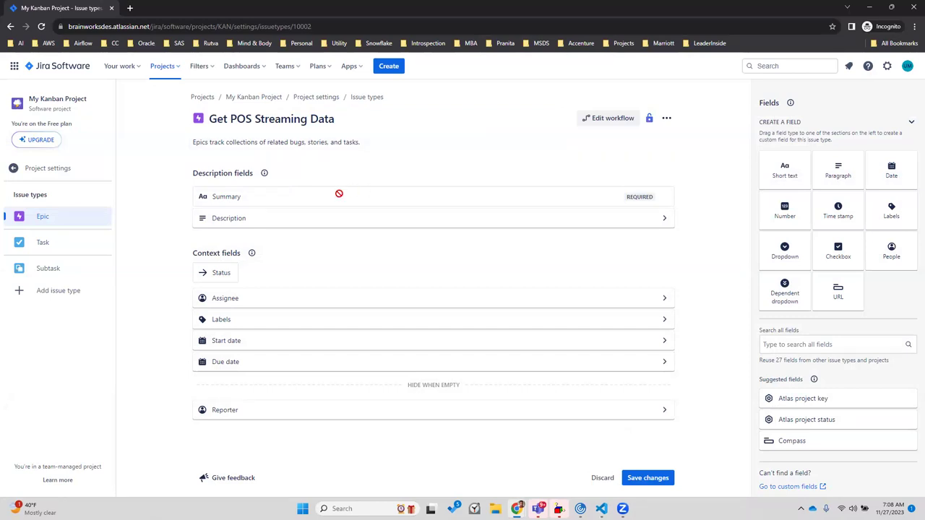
# Set the Description field's default text to 'Work related to getting PoS streaming data'
pyautogui.moveTo(338, 194)
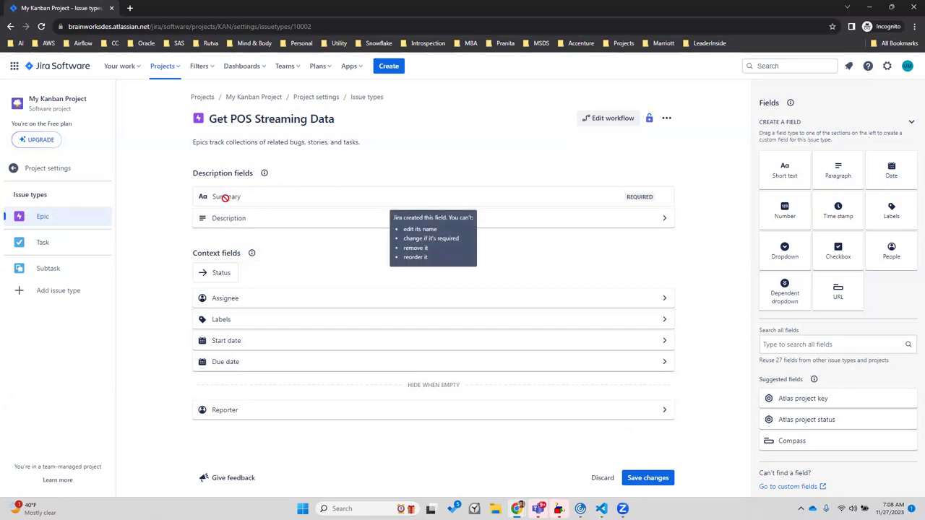
pyautogui.click(232, 299)
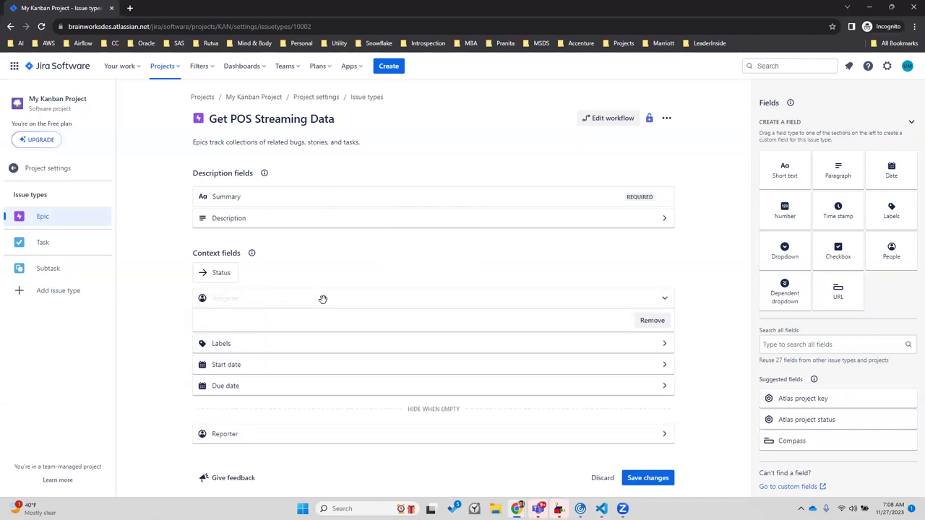
pyautogui.moveTo(217, 298)
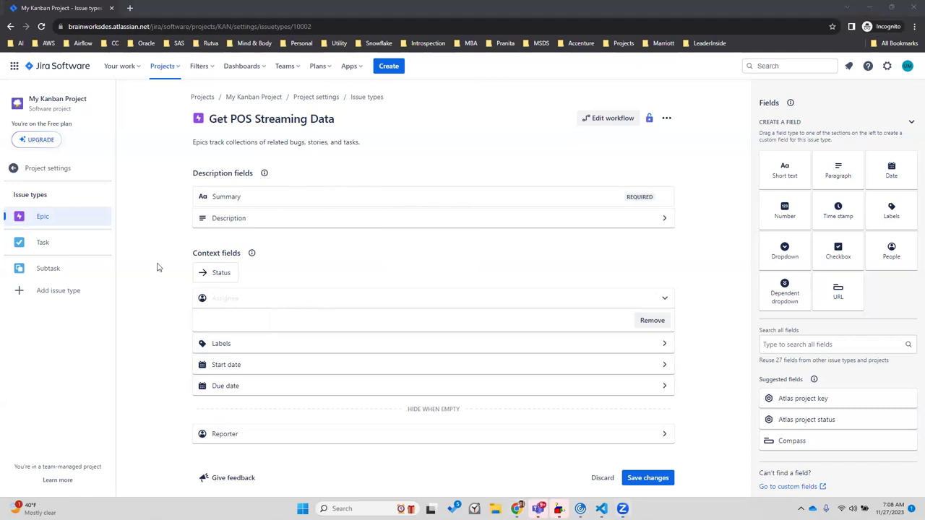
pyautogui.click(228, 219)
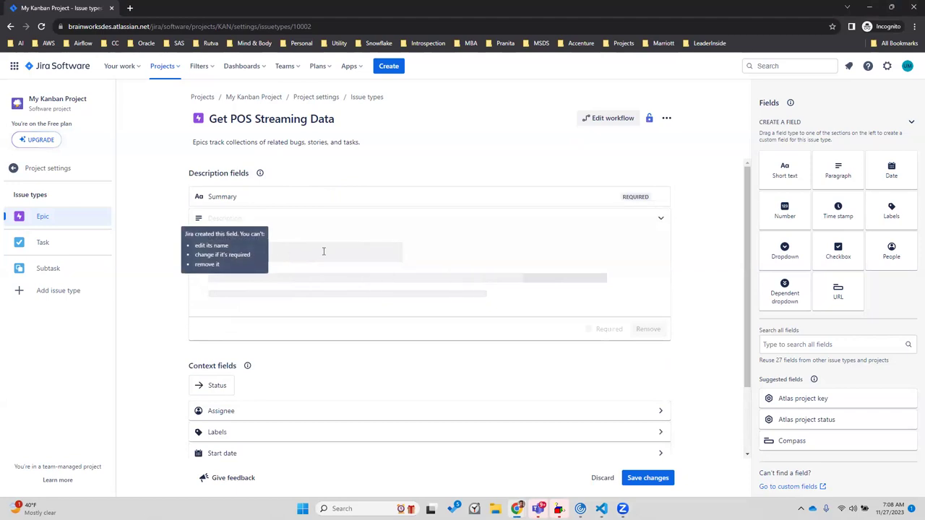
pyautogui.click(267, 275)
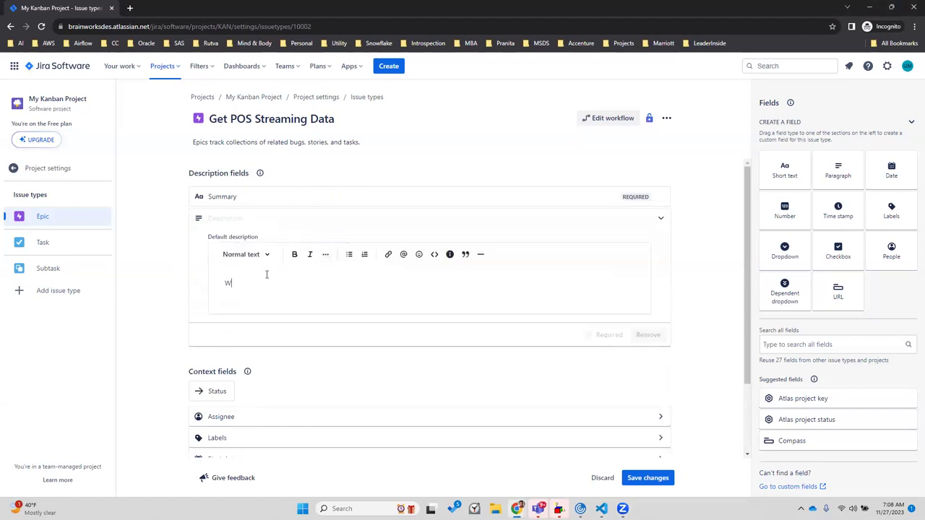
pyautogui.write('Work related to getting PoS streaming data')
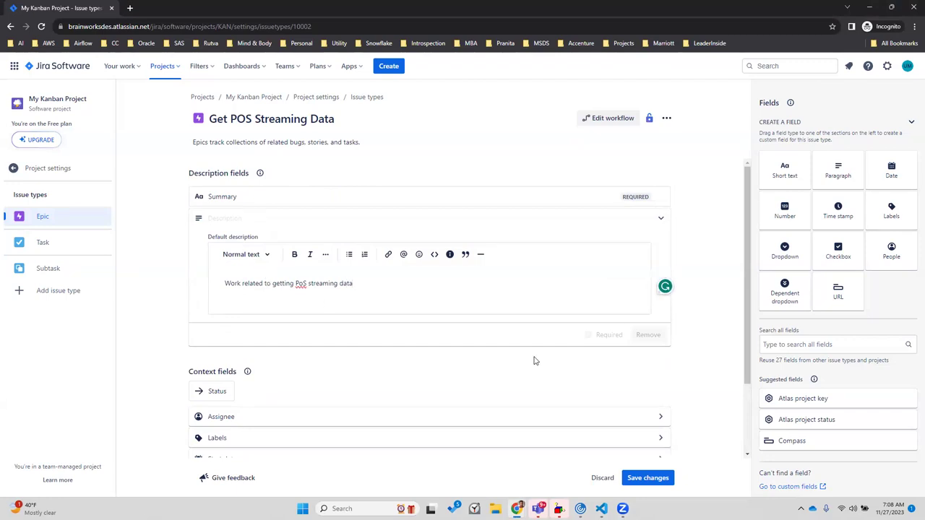
pyautogui.press('Return')
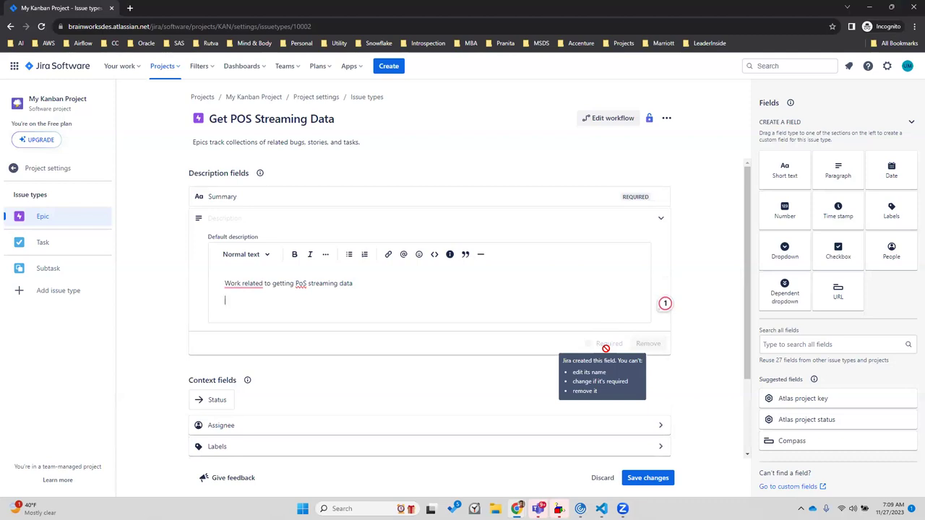
pyautogui.click(172, 295)
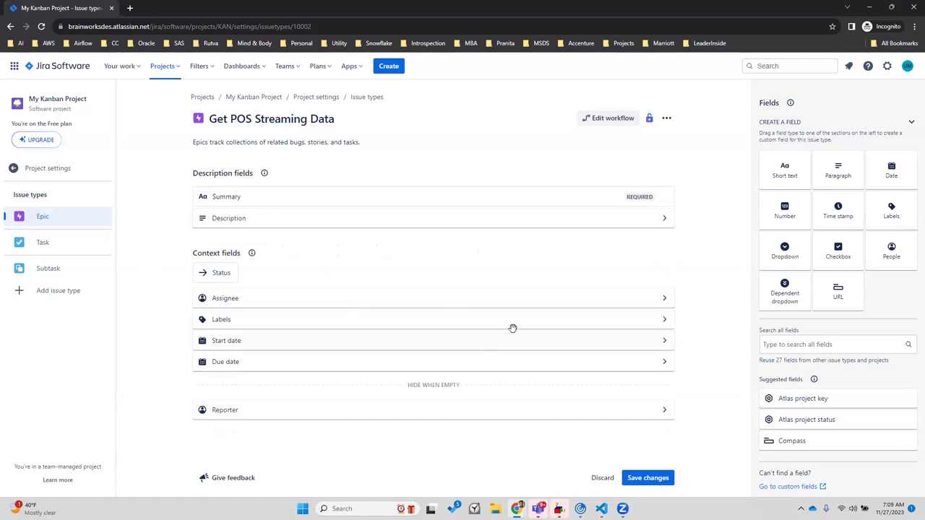
# Expand the Start date and Due date settings, retype the issue type name as Epic, then discard the changes
pyautogui.click(379, 337)
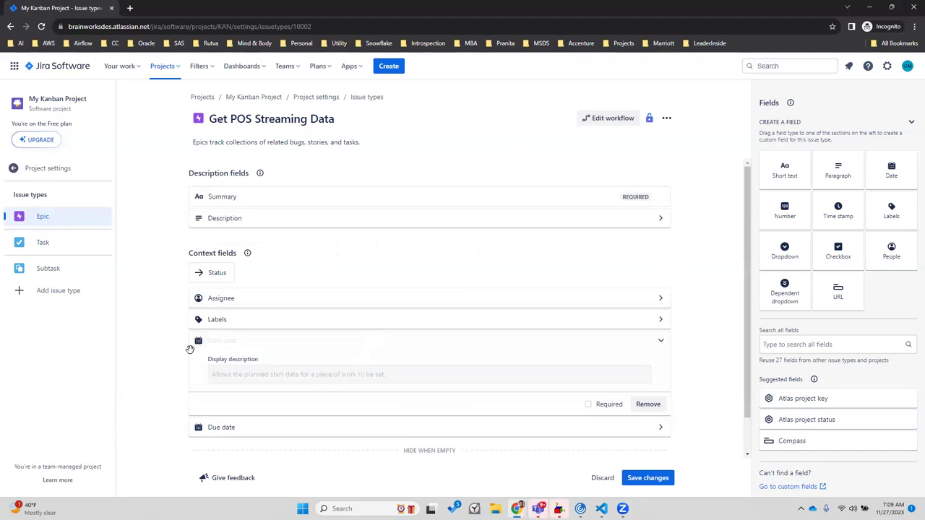
pyautogui.click(206, 427)
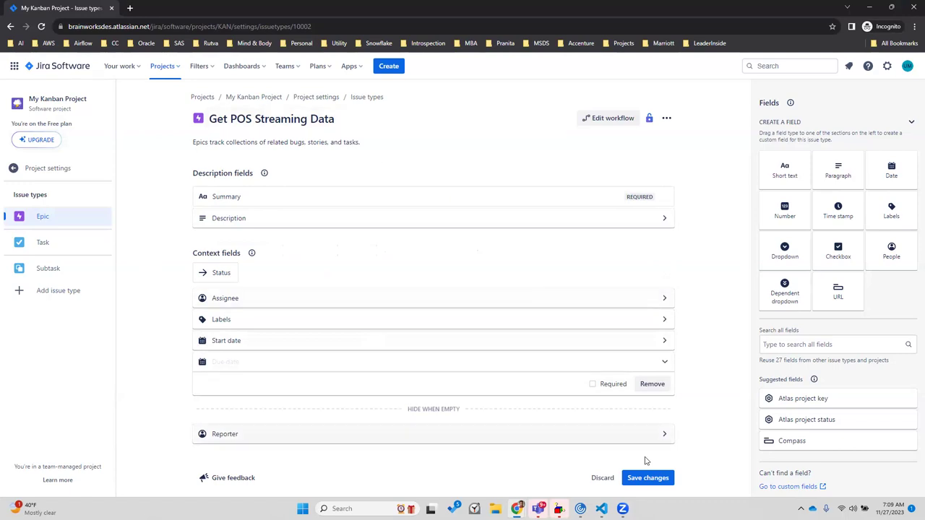
pyautogui.click(353, 148)
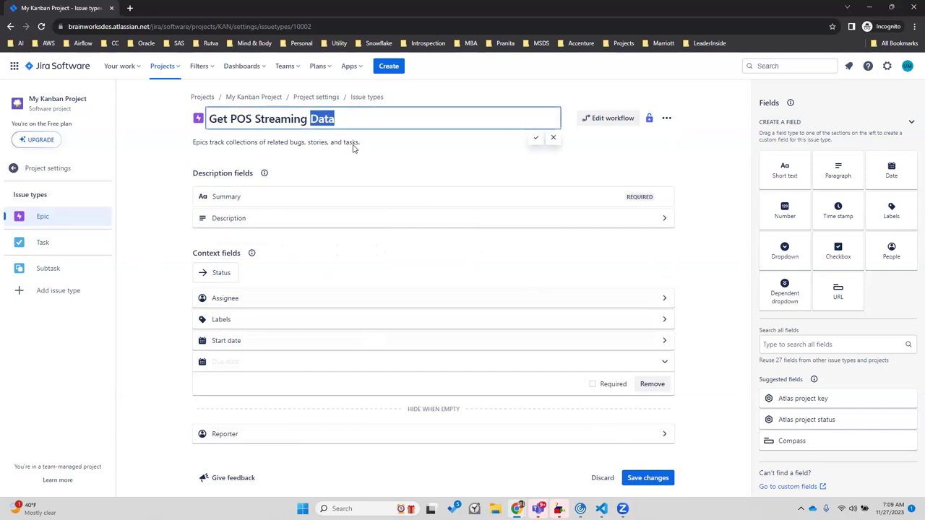
pyautogui.write('EP')
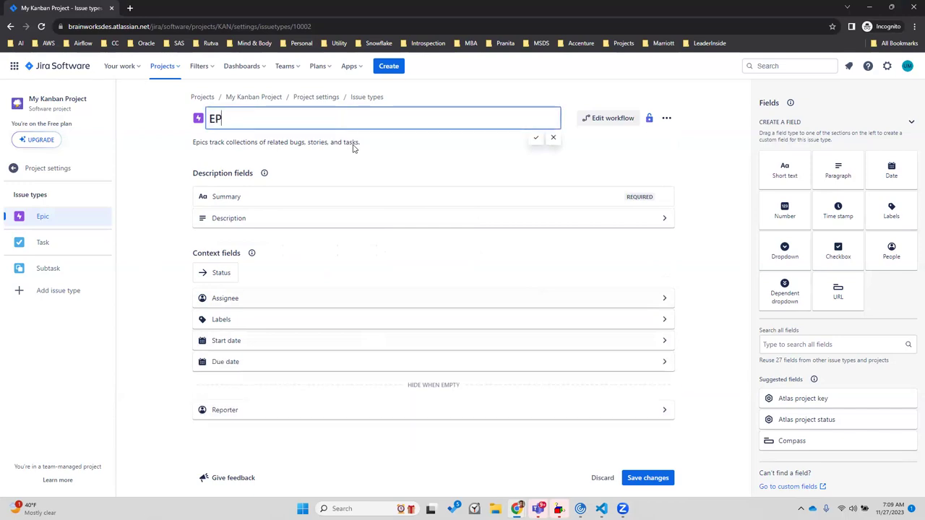
pyautogui.press('BackSpace')
pyautogui.write('pic')
pyautogui.click(602, 479)
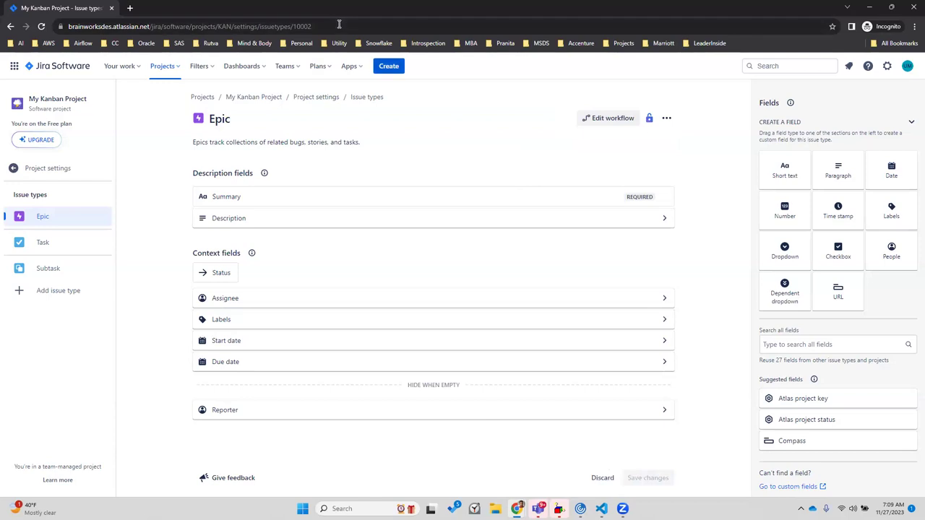
# Open the full Create issue form for My Kanban Project (KAN) with Epic as the issue type
pyautogui.press('c')
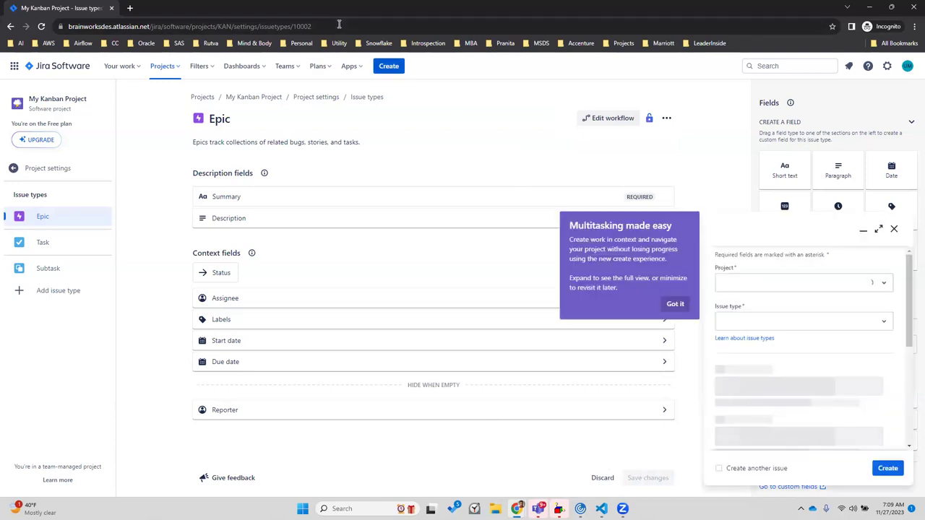
pyautogui.click(676, 307)
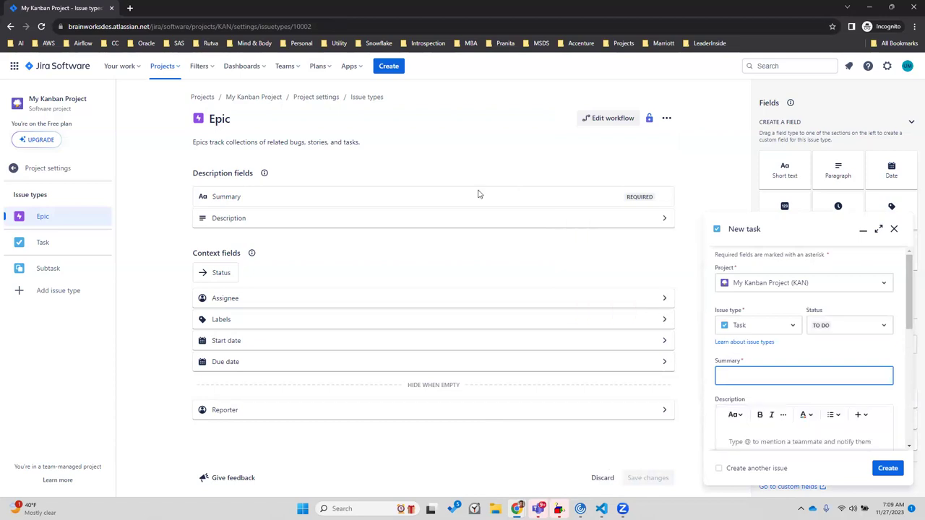
pyautogui.click(162, 65)
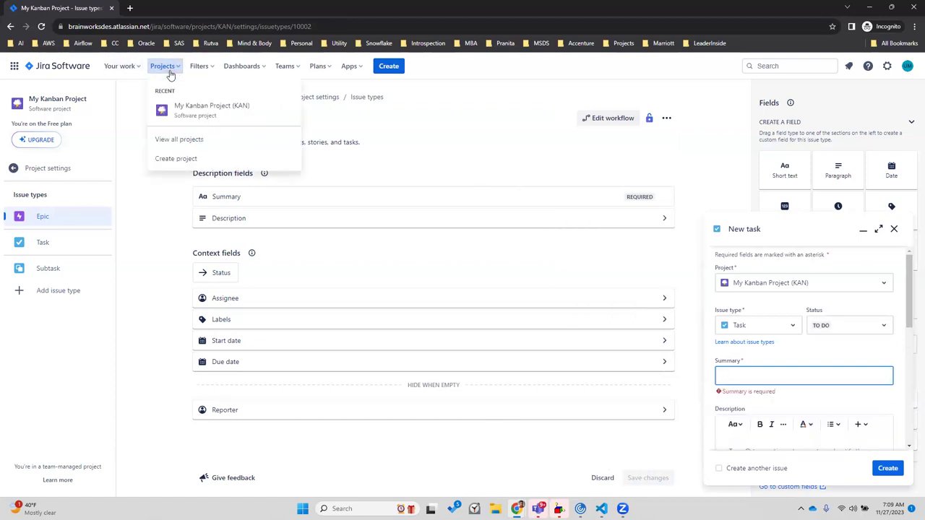
pyautogui.click(232, 112)
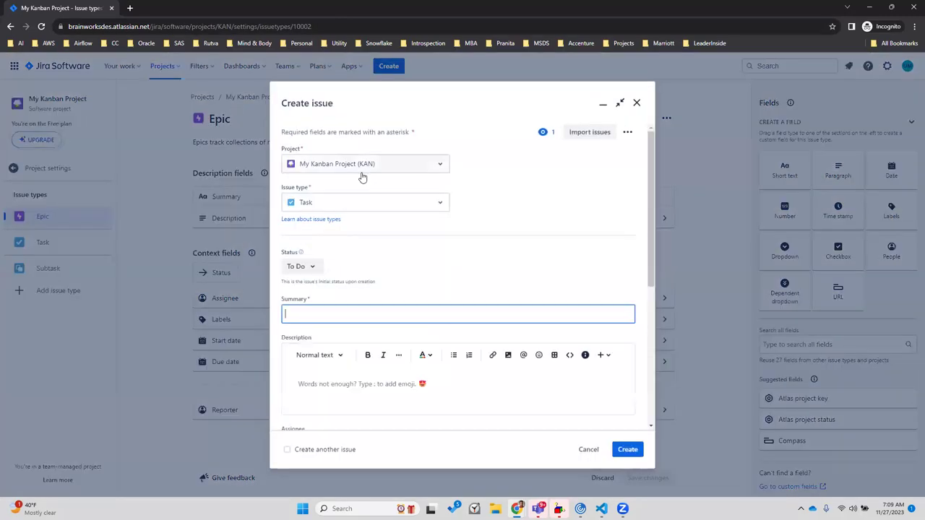
pyautogui.click(362, 168)
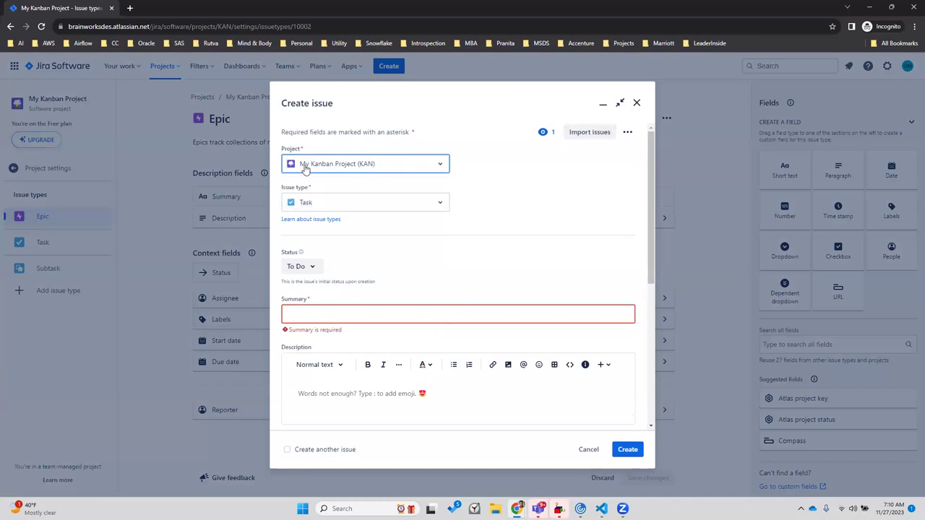
pyautogui.click(360, 210)
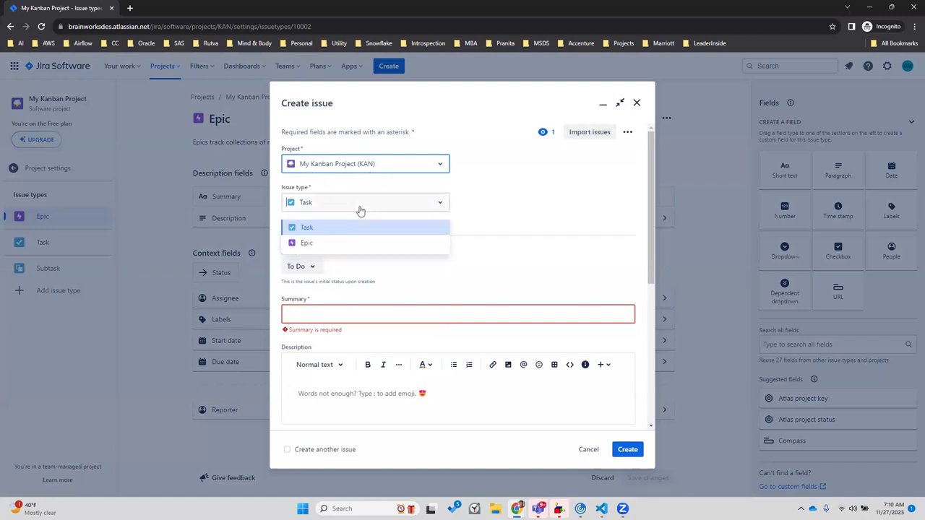
pyautogui.click(329, 246)
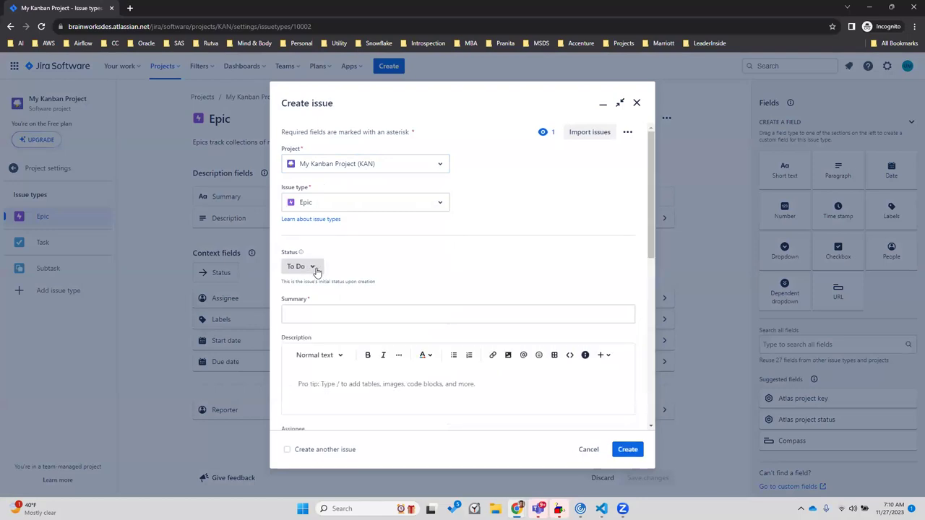
# Give the new epic the summary 'Get Streaming Data from PoS' and description 'Getting Streaming data'
pyautogui.click(456, 311)
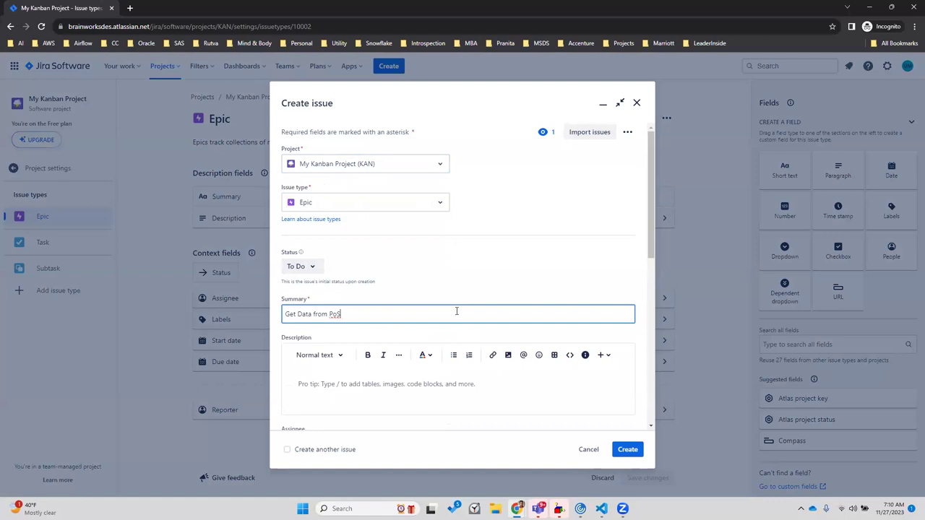
pyautogui.write('Streaming')
pyautogui.click(422, 384)
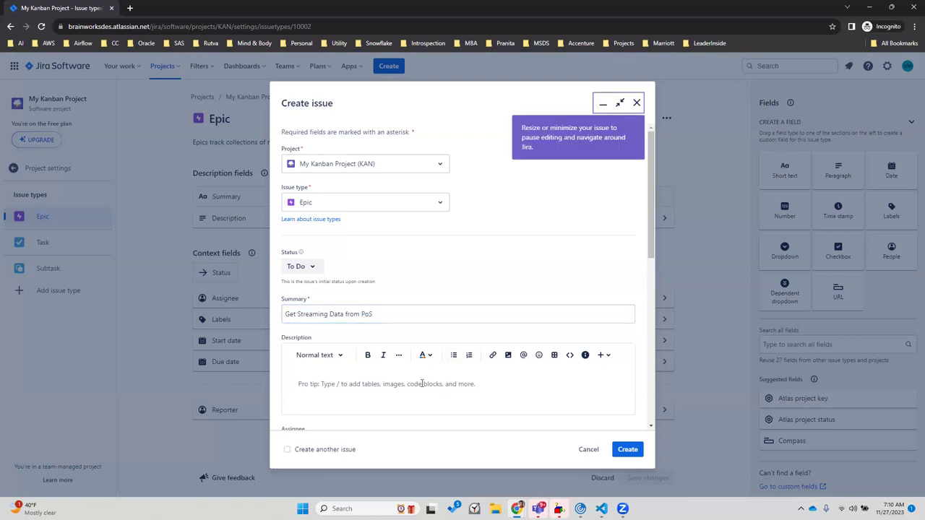
pyautogui.write('Getting Streaming data')
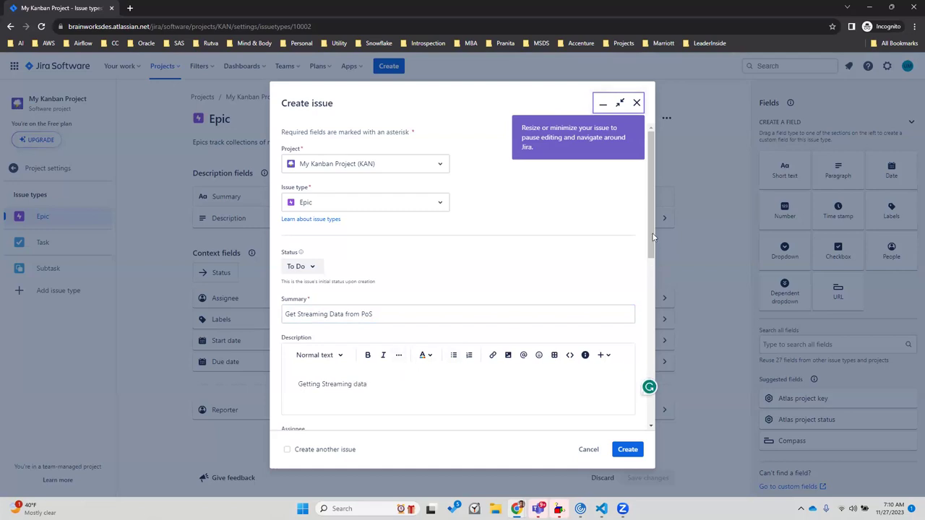
pyautogui.moveTo(653, 237); pyautogui.dragTo(651, 282)
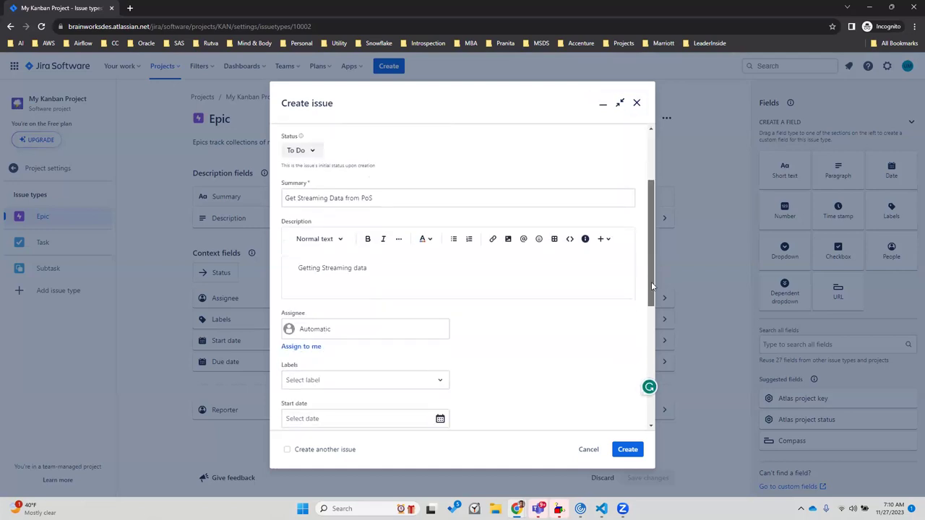
# Assign the new epic to yourself
pyautogui.click(350, 329)
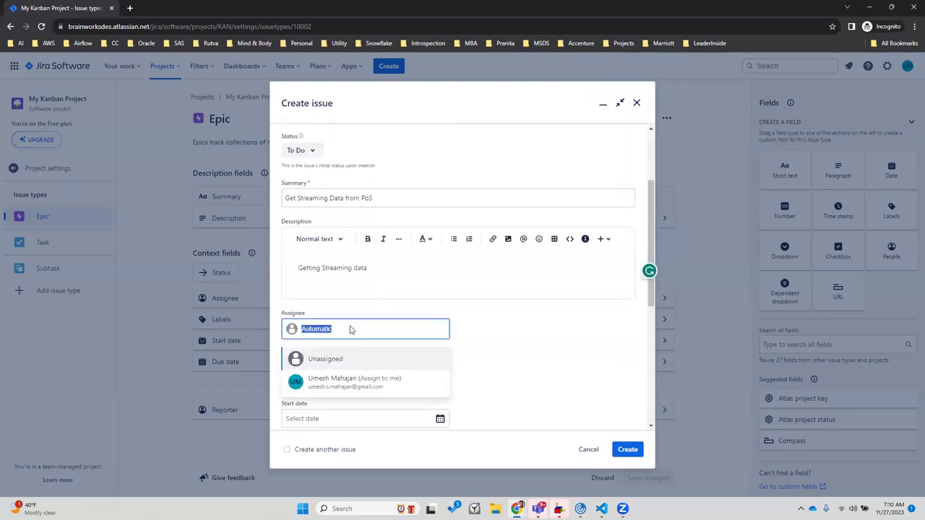
pyautogui.click(342, 383)
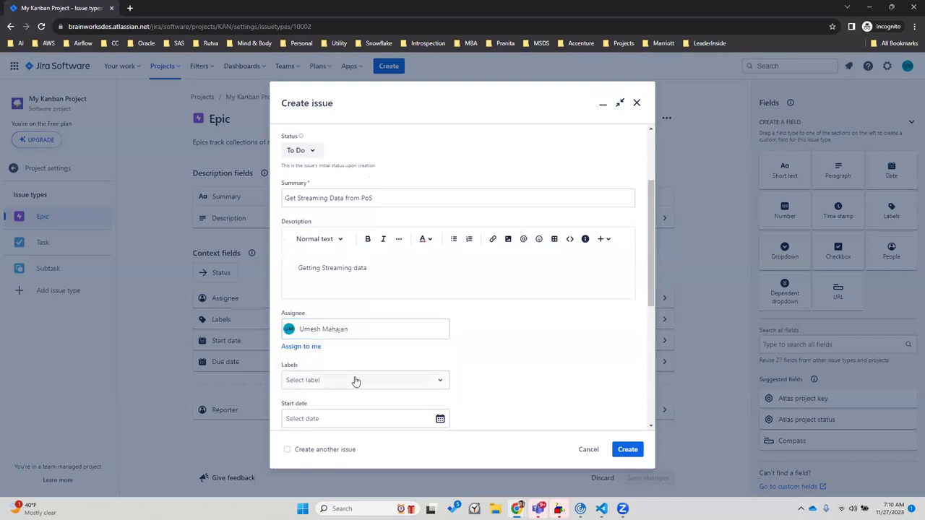
pyautogui.moveTo(651, 251); pyautogui.dragTo(659, 318)
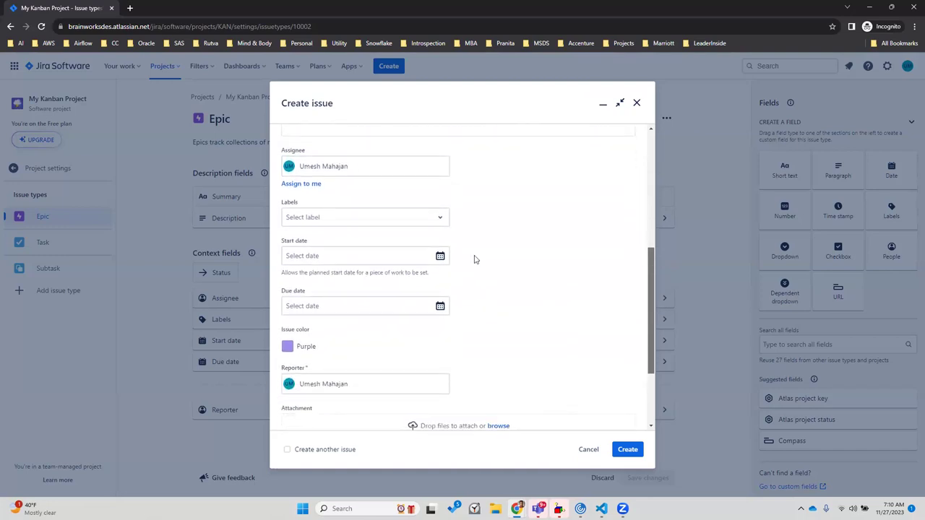
# Set the epic's start date to 27 Nov 2023 and its due date to 27 Dec 2023
pyautogui.click(441, 256)
pyautogui.click(320, 380)
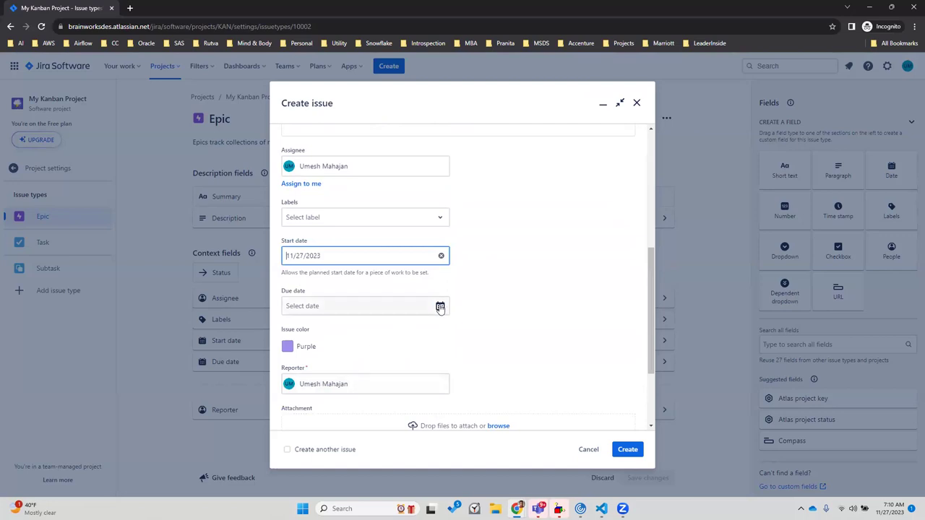
pyautogui.click(440, 306)
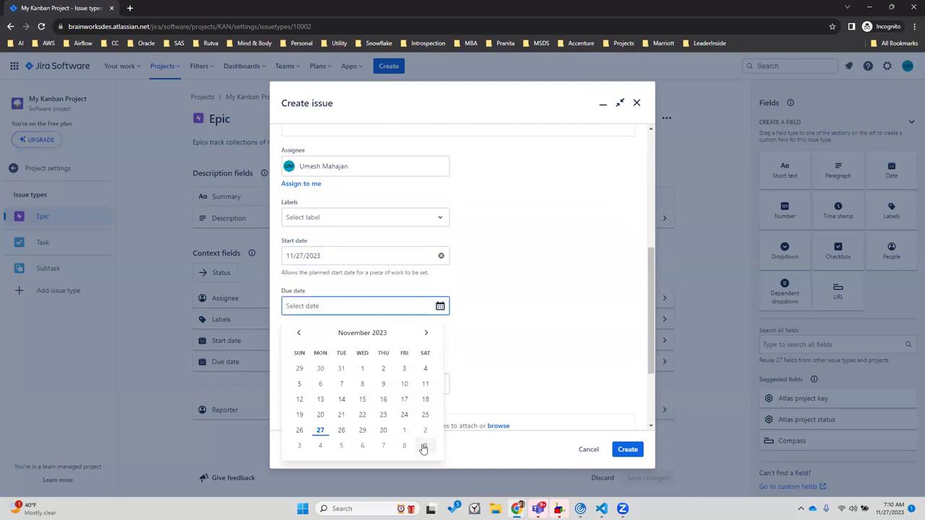
pyautogui.click(426, 332)
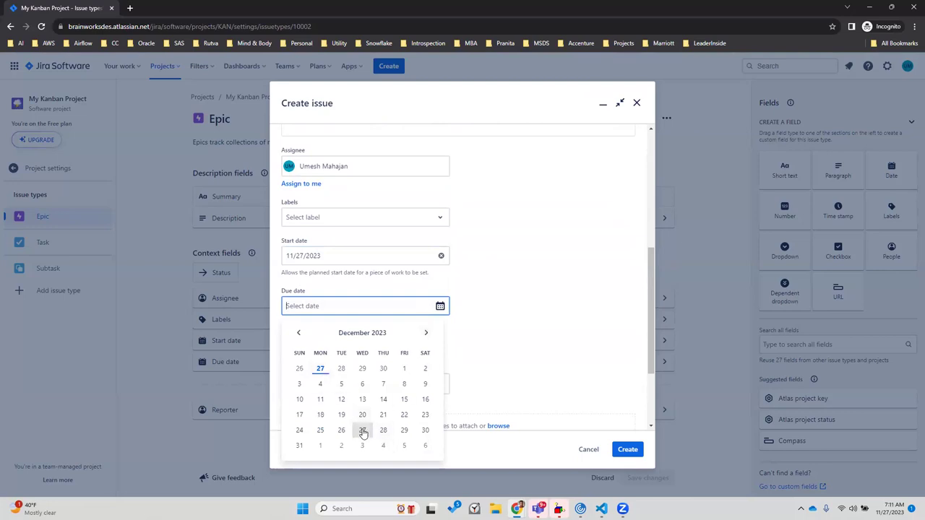
pyautogui.click(362, 431)
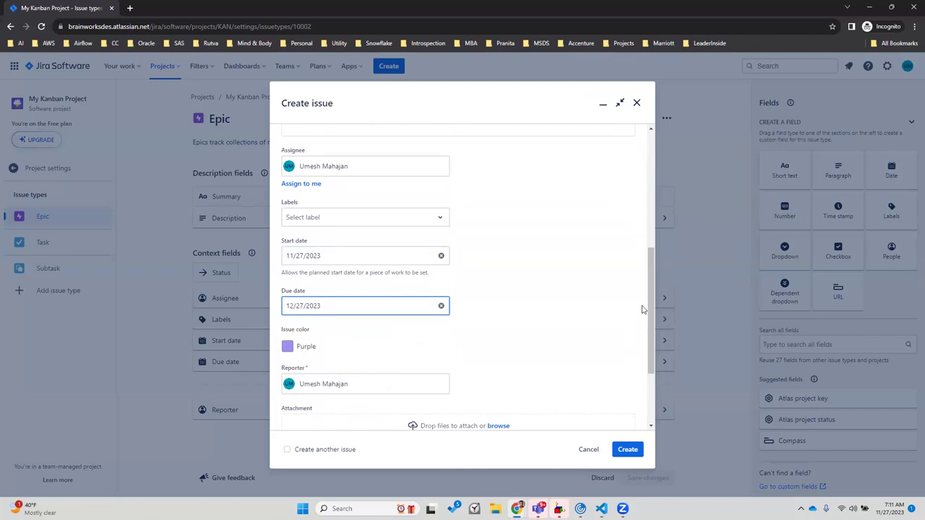
pyautogui.moveTo(649, 304); pyautogui.dragTo(642, 371)
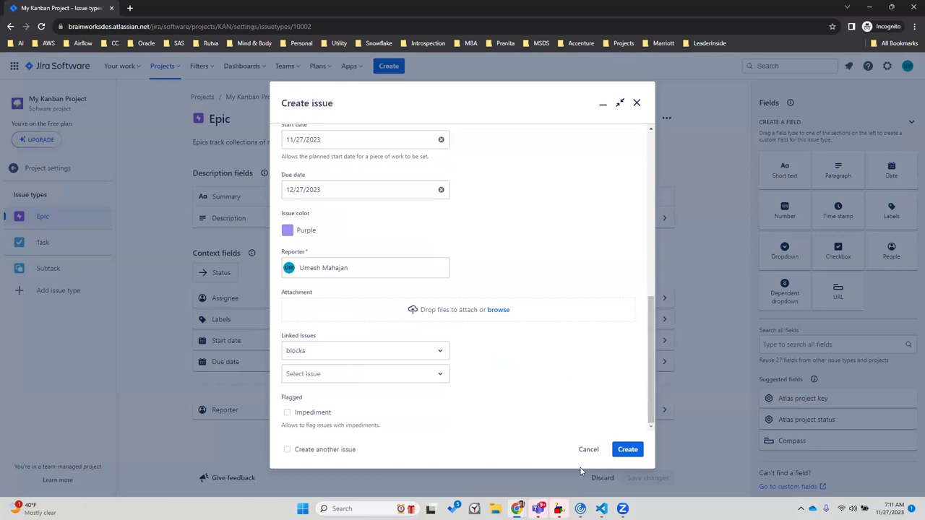
# Create the epic as KAN-1 and open its issue page
pyautogui.click(619, 450)
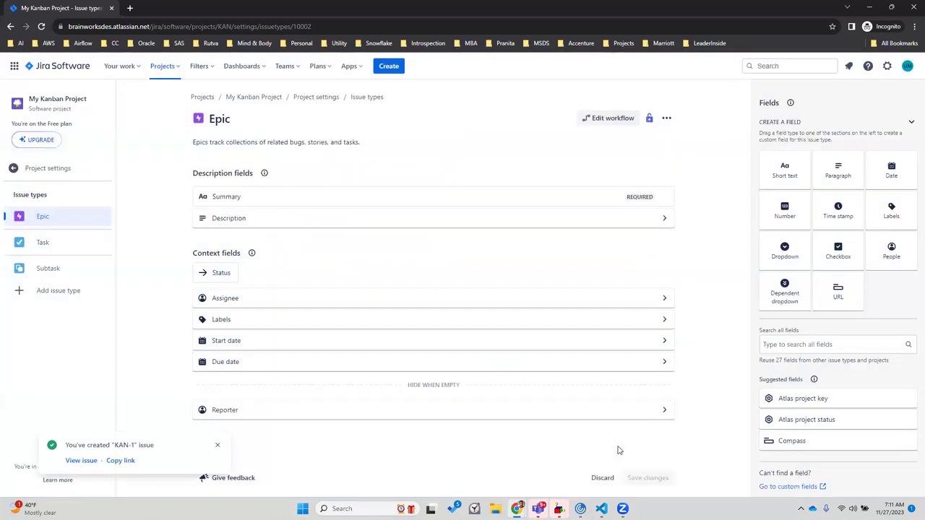
pyautogui.click(81, 461)
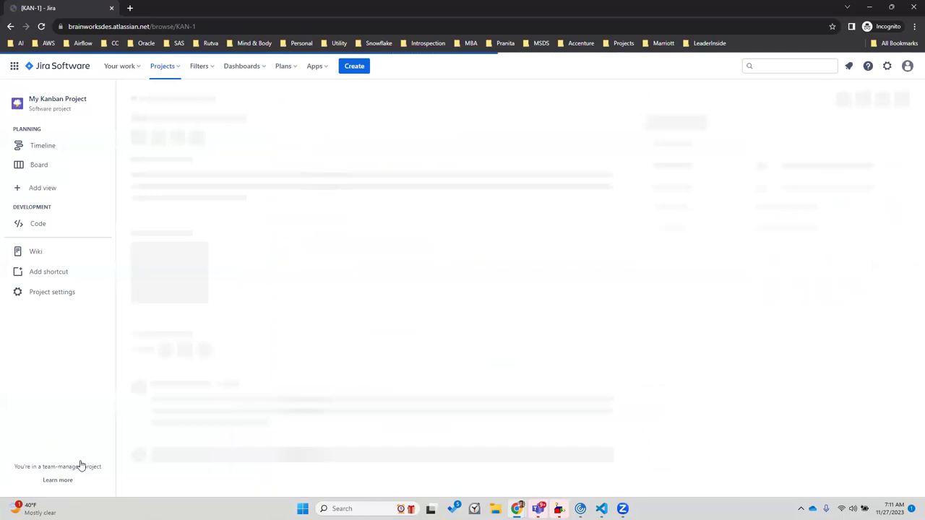
# Allow Atlas content and the browser's embedded content on the KAN-1 issue page
pyautogui.moveTo(176, 27); pyautogui.dragTo(190, 29)
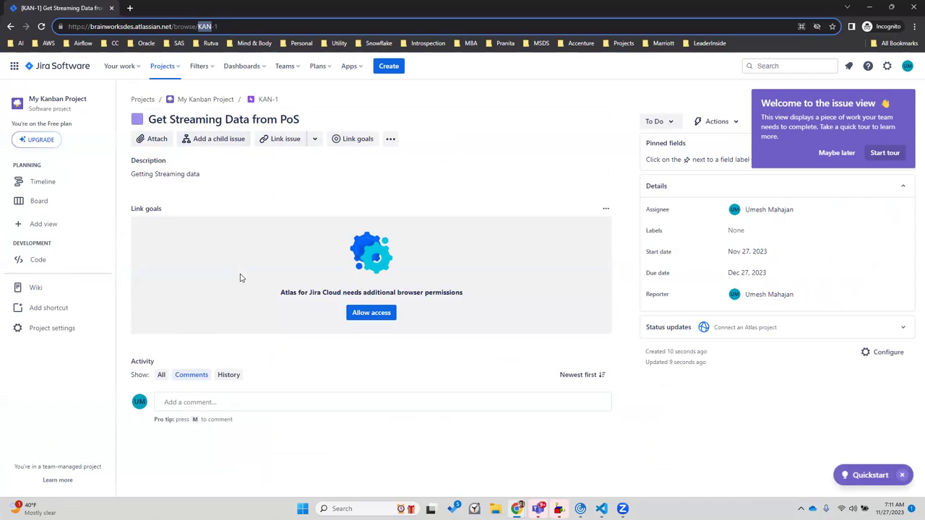
pyautogui.click(372, 313)
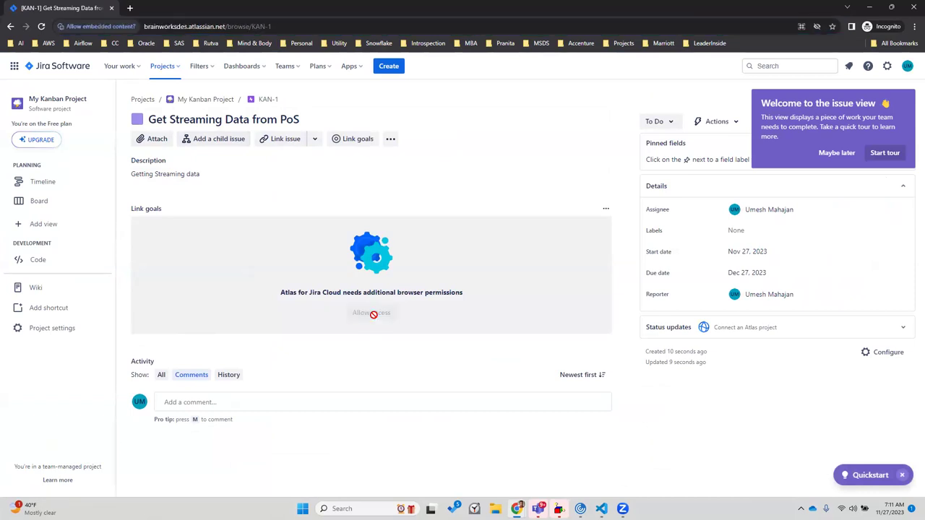
pyautogui.click(210, 122)
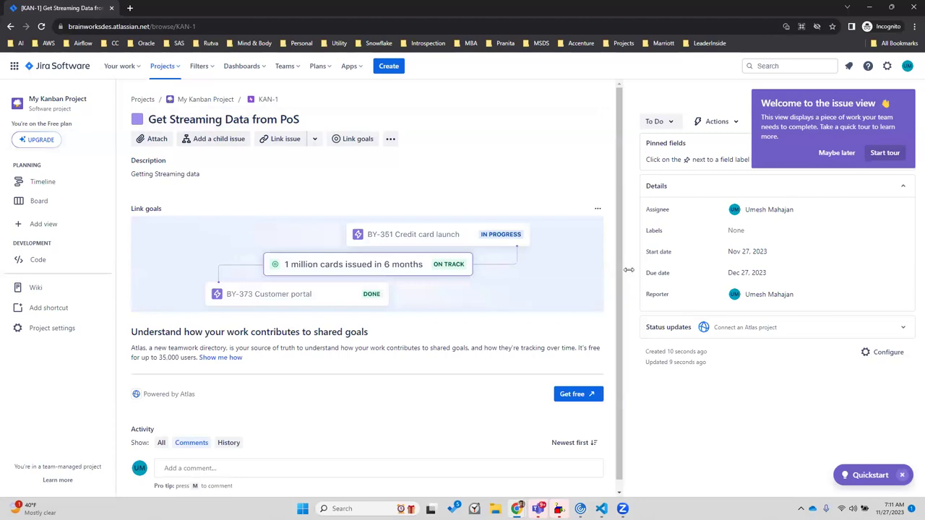
pyautogui.scroll(-1, 618, 334)
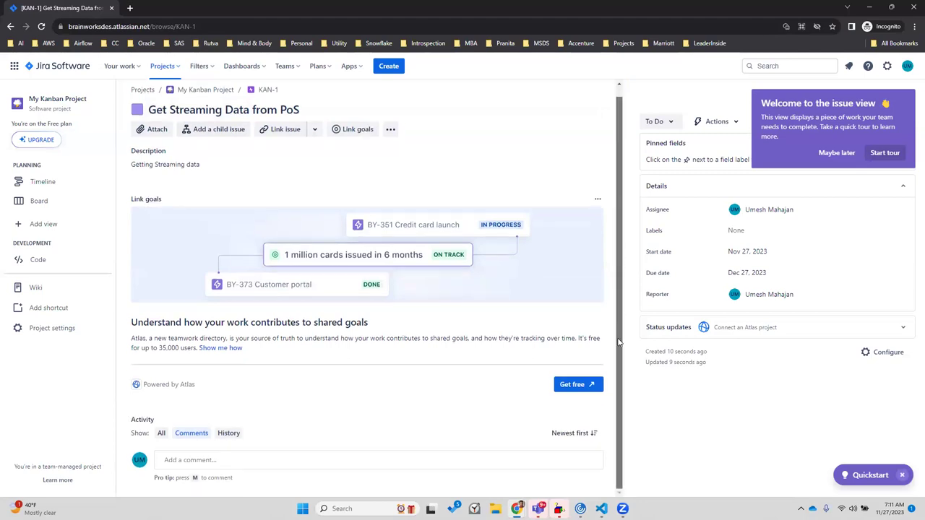
pyautogui.scroll(1, 611, 264)
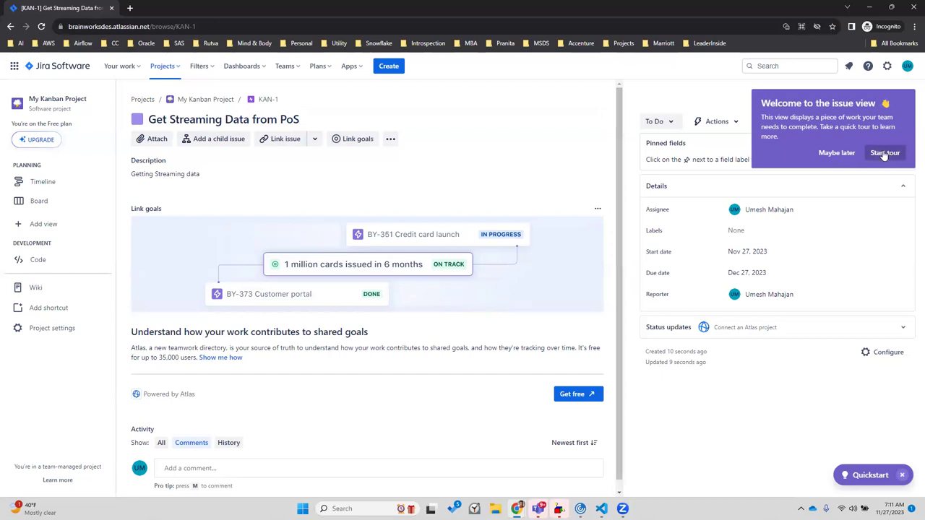
# Dismiss the welcome tour, check the Actions list, and start a new issue with C
pyautogui.click(838, 156)
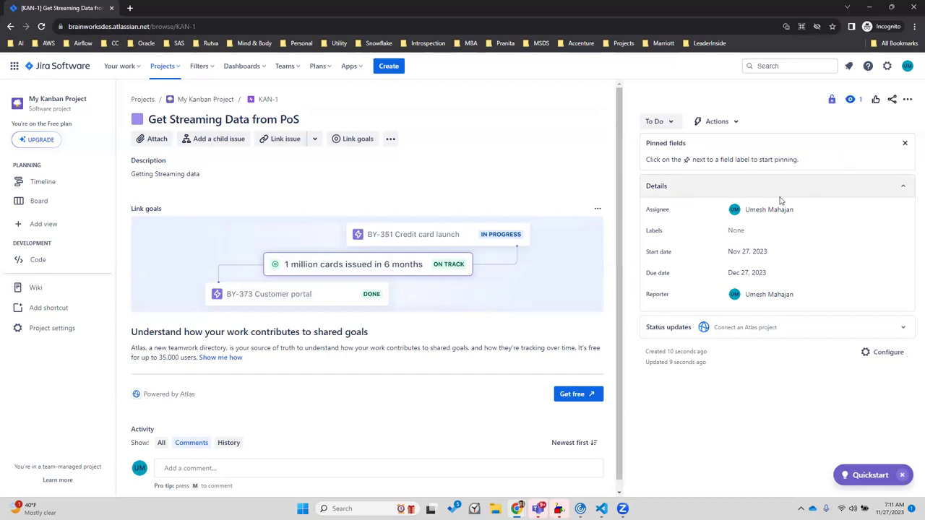
pyautogui.click(735, 123)
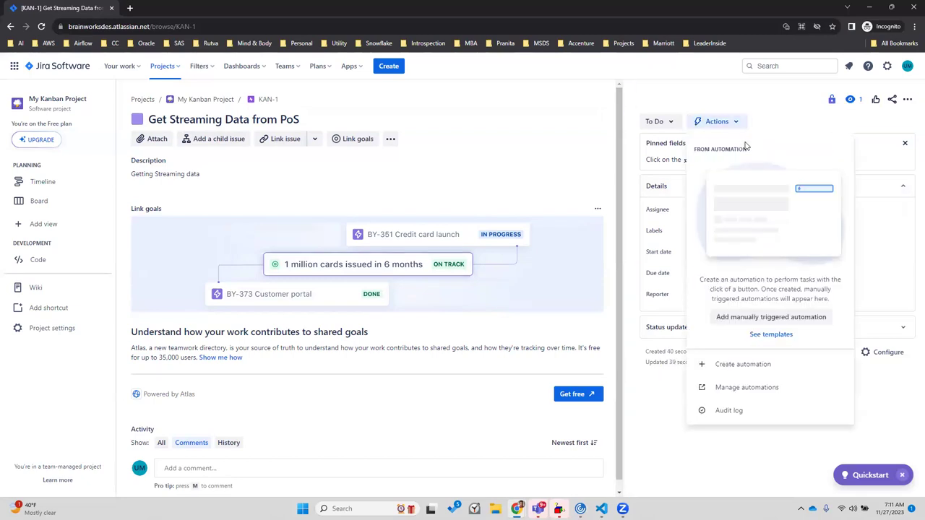
pyautogui.click(455, 177)
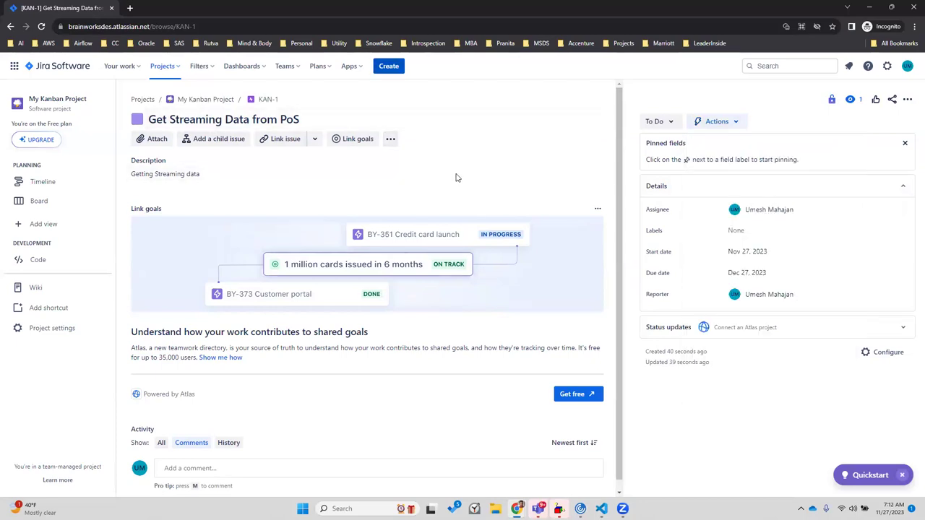
pyautogui.press('c')
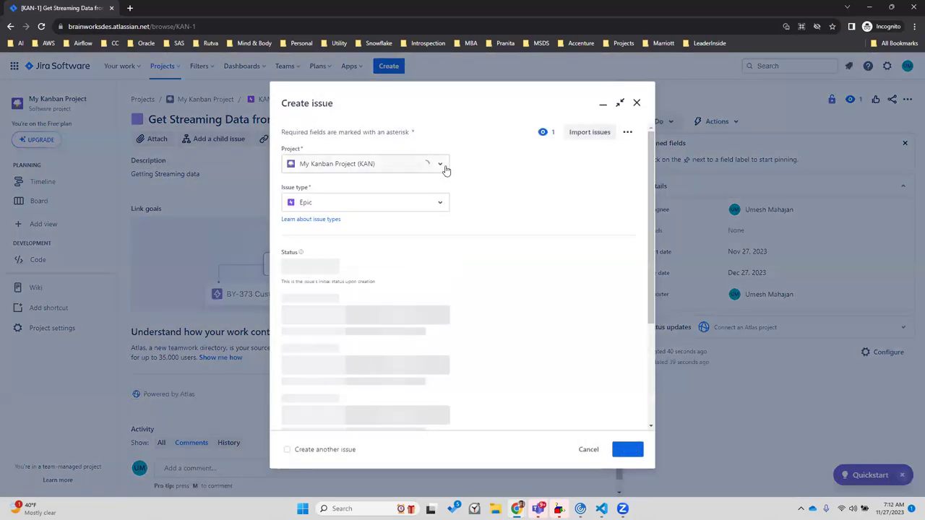
# Change the new issue's type from Epic to Task in My Kanban Project
pyautogui.click(440, 164)
pyautogui.click(440, 164)
pyautogui.click(440, 207)
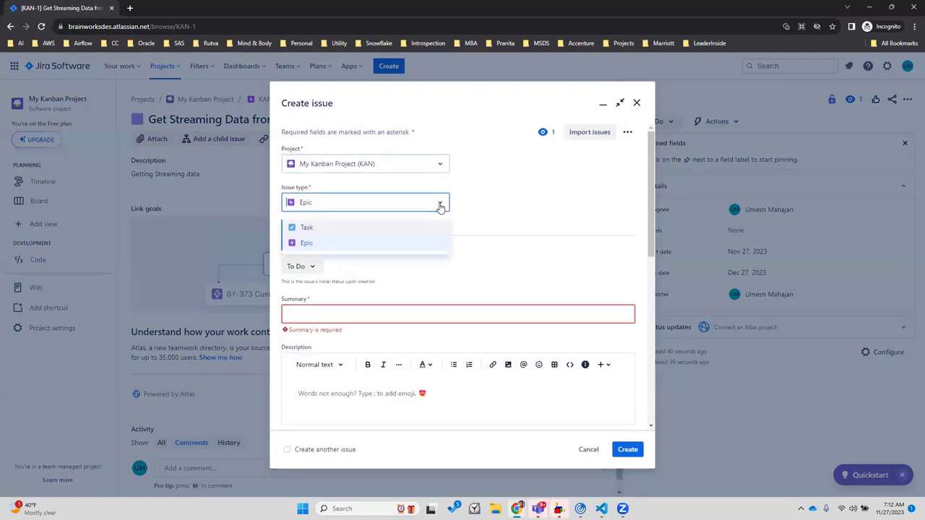
pyautogui.click(386, 235)
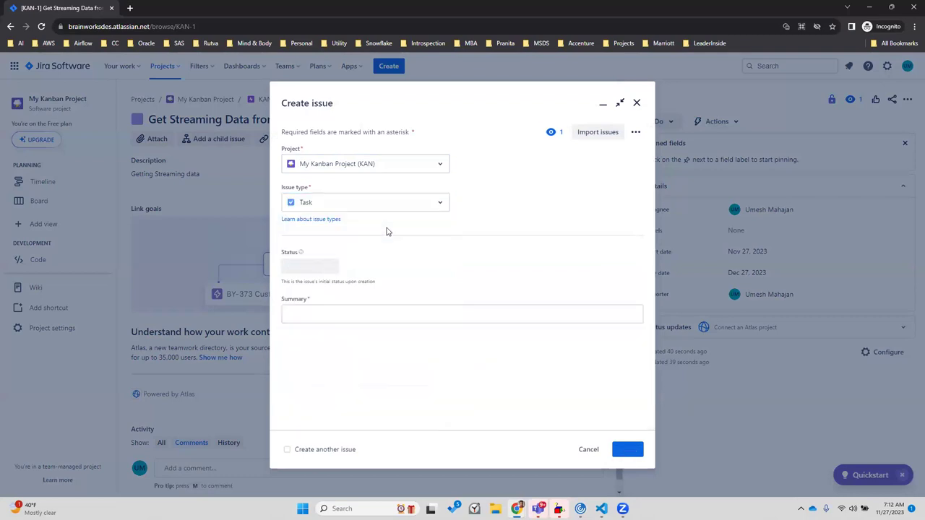
pyautogui.click(324, 316)
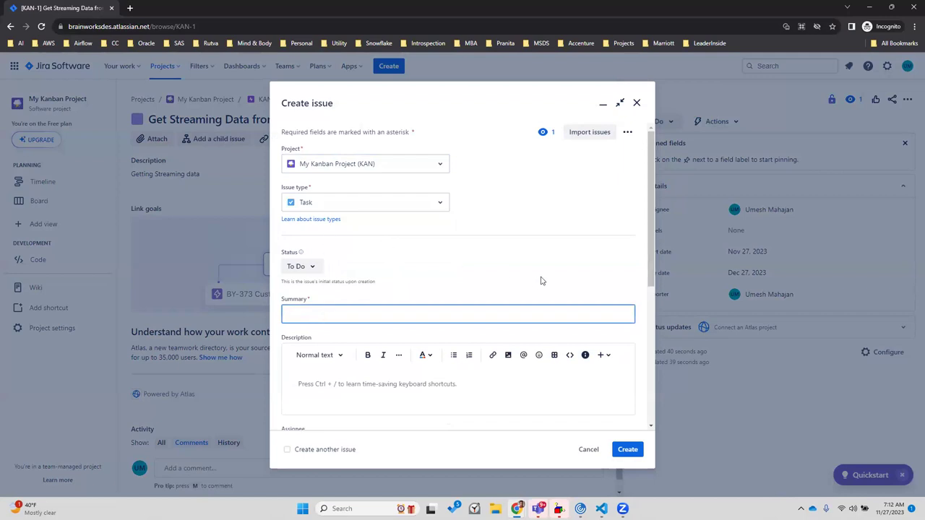
pyautogui.moveTo(651, 211); pyautogui.dragTo(646, 268)
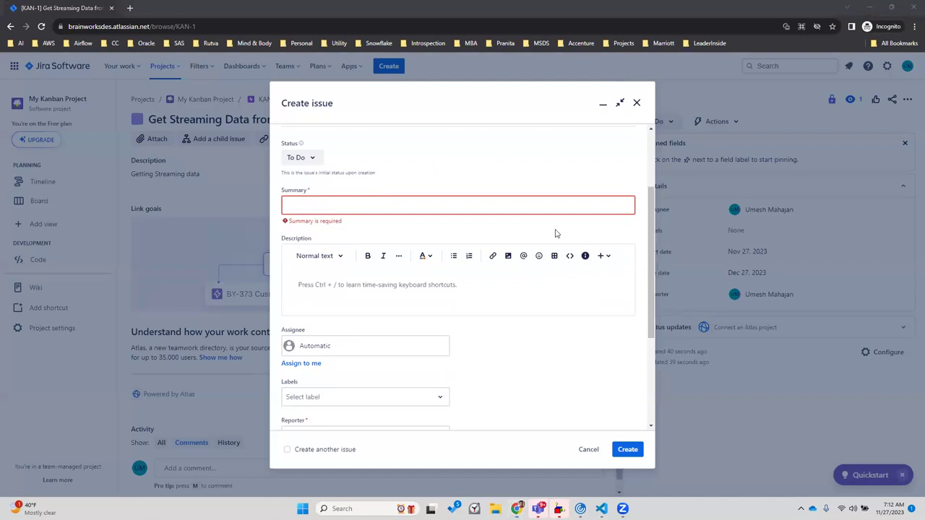
# Glance at the retail data lake diagram window, then return to the Jira Create issue form
pyautogui.press('super+Tab')
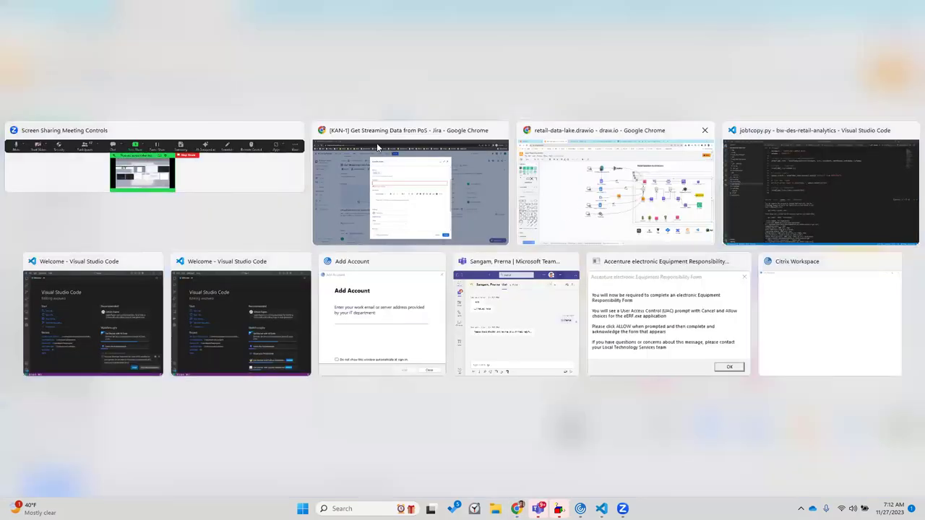
pyautogui.click(614, 188)
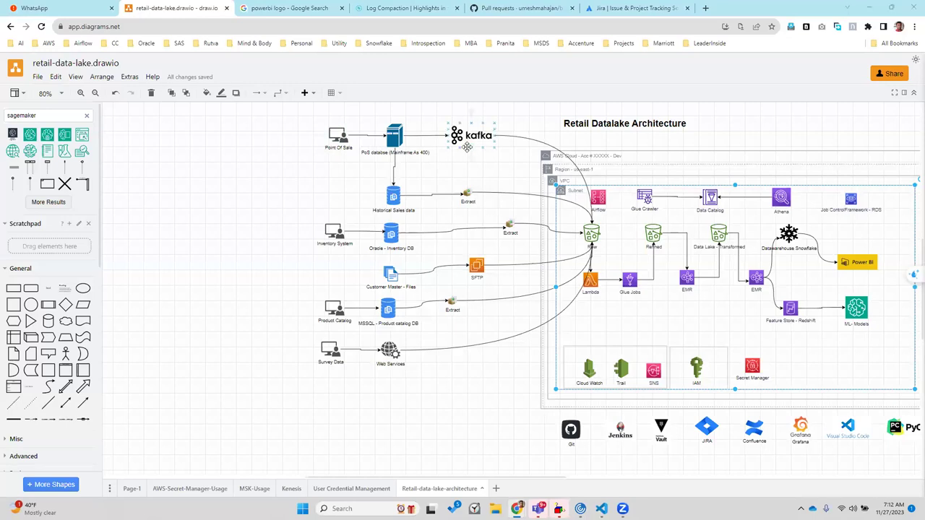
pyautogui.press('super+Tab')
pyautogui.press('Escape')
pyautogui.press('super+Tab')
pyautogui.click(614, 180)
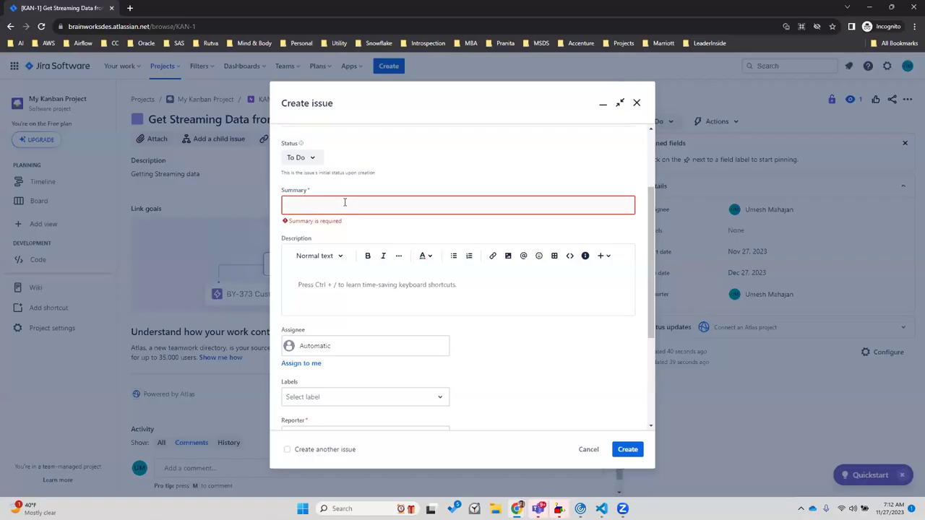
# Enter summary 'Install Confluent Kafka', copy it into Description, and assign the task to yourself
pyautogui.write('Install Confluent Kafka')
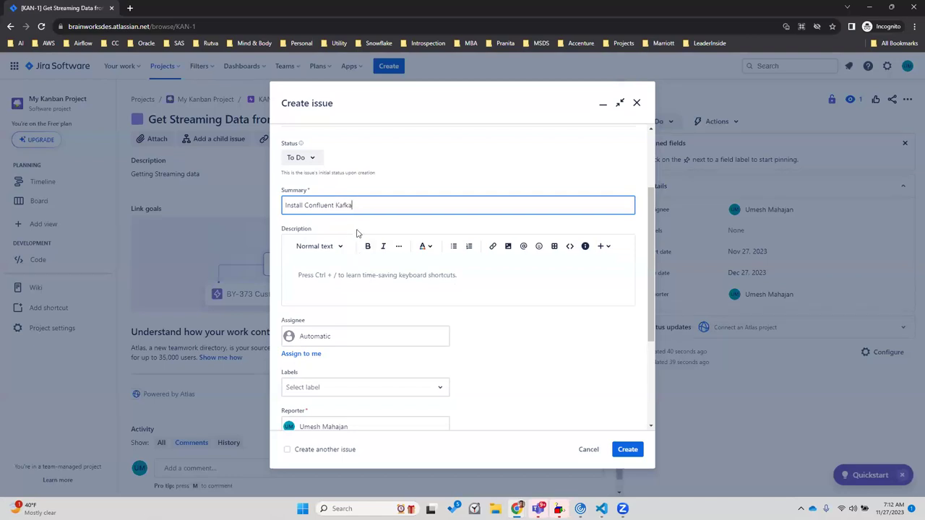
pyautogui.hotkey('ctrl', 'a')
pyautogui.hotkey('ctrl', 'c')
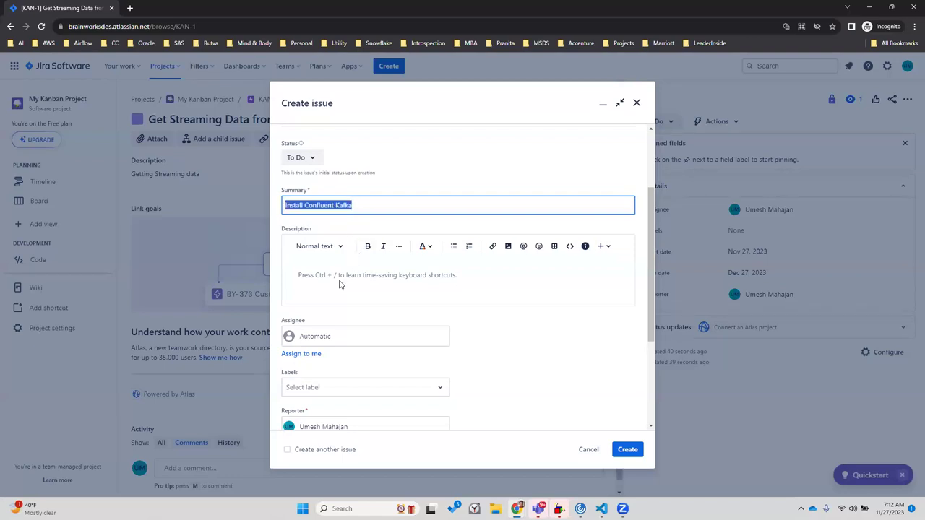
pyautogui.click(339, 284)
pyautogui.hotkey('ctrl', 'v')
pyautogui.click(298, 354)
# Create the task as KAN-2 and open its issue page
pyautogui.scroll(-4, 645, 320)
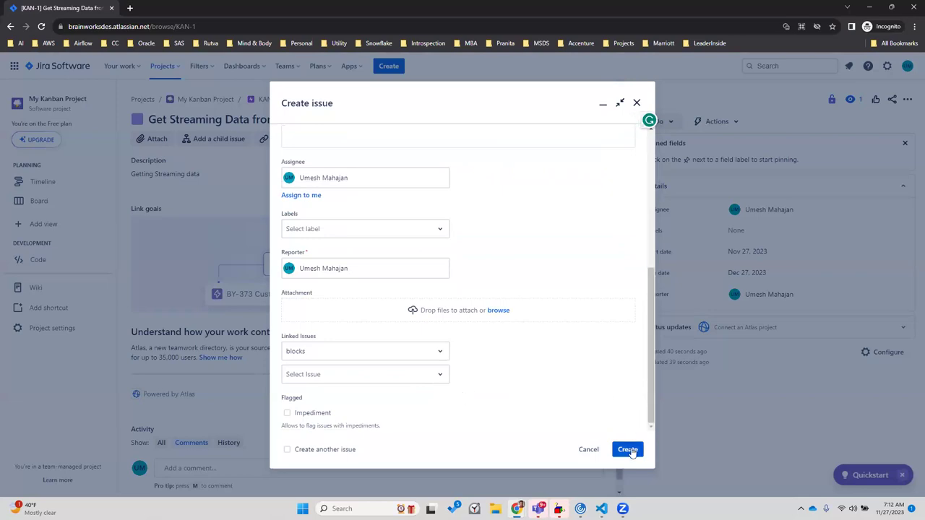
pyautogui.moveTo(649, 404); pyautogui.dragTo(637, 264)
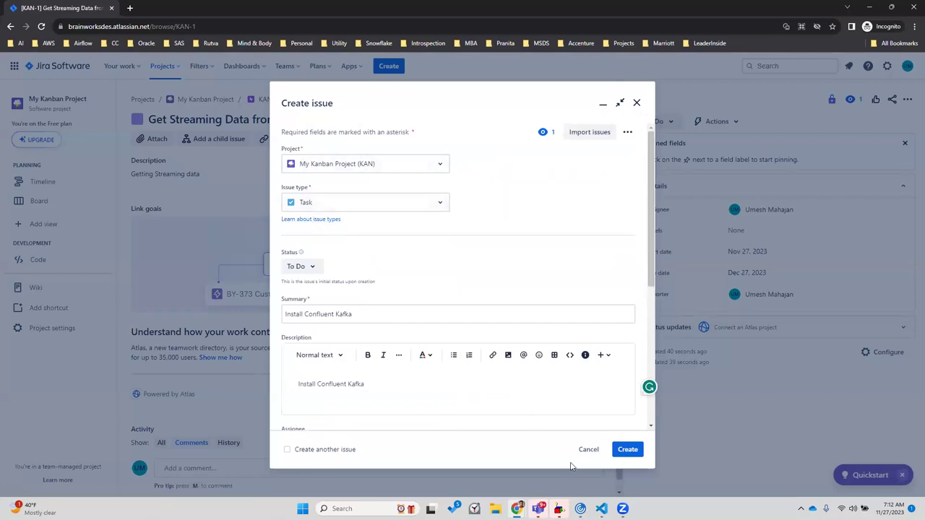
pyautogui.click(627, 448)
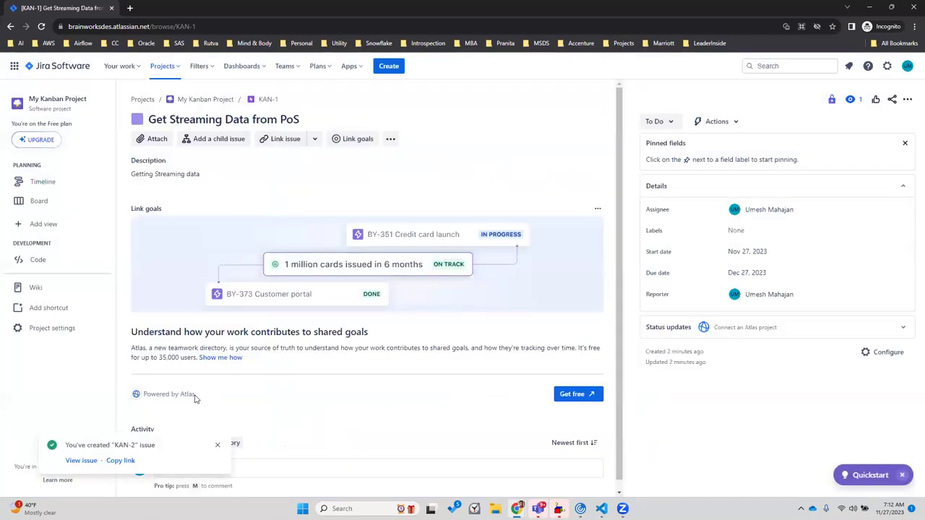
pyautogui.click(81, 461)
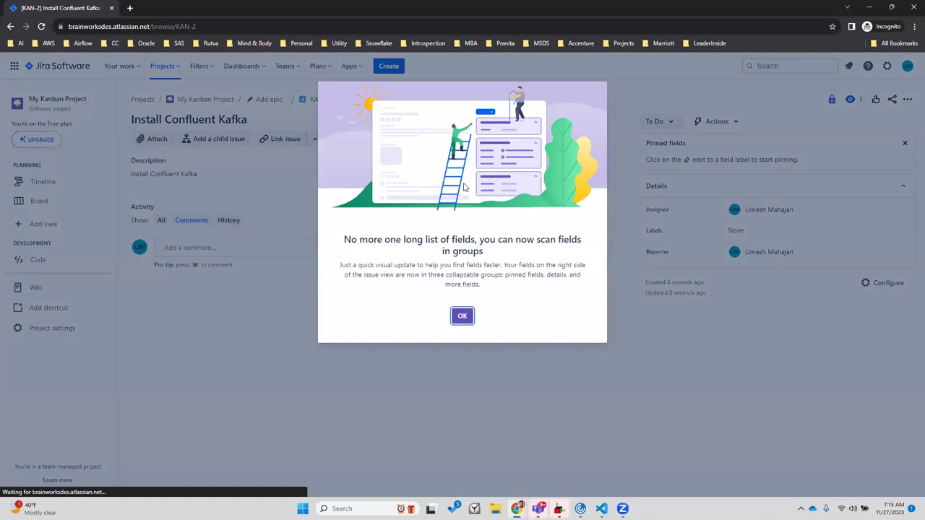
# Dismiss the field groups announcement on KAN-2 and look through the issue options
pyautogui.click(462, 315)
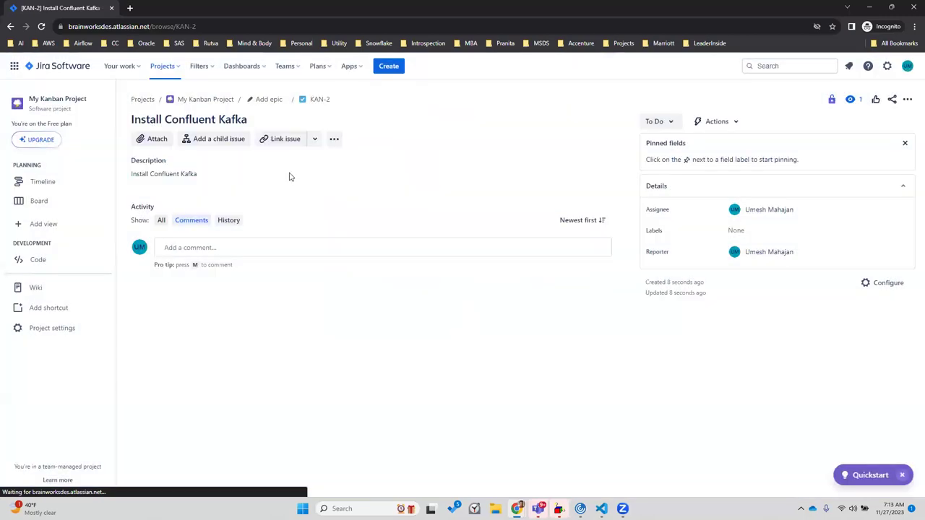
pyautogui.click(333, 143)
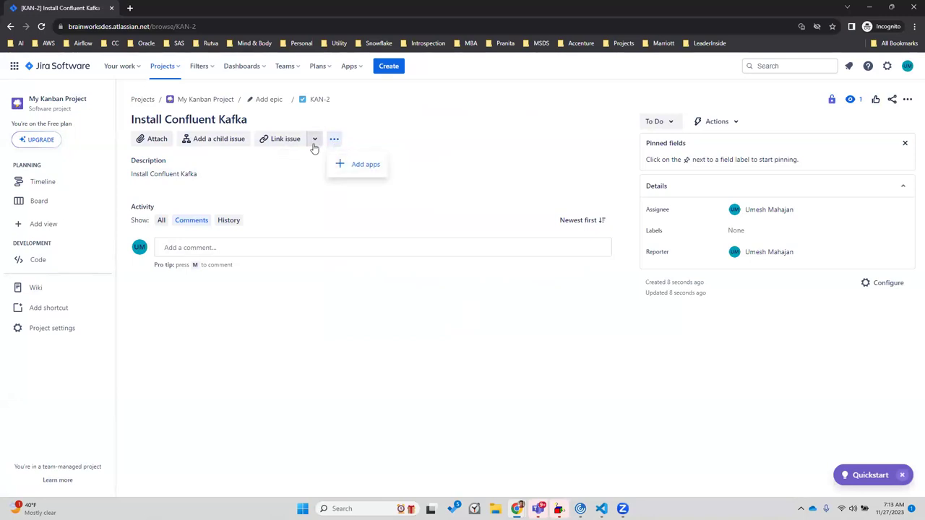
pyautogui.click(315, 145)
# Link KAN-2 to KAN-1 'Get Streaming Data from PoS' with the 'relates to' link type
pyautogui.click(284, 143)
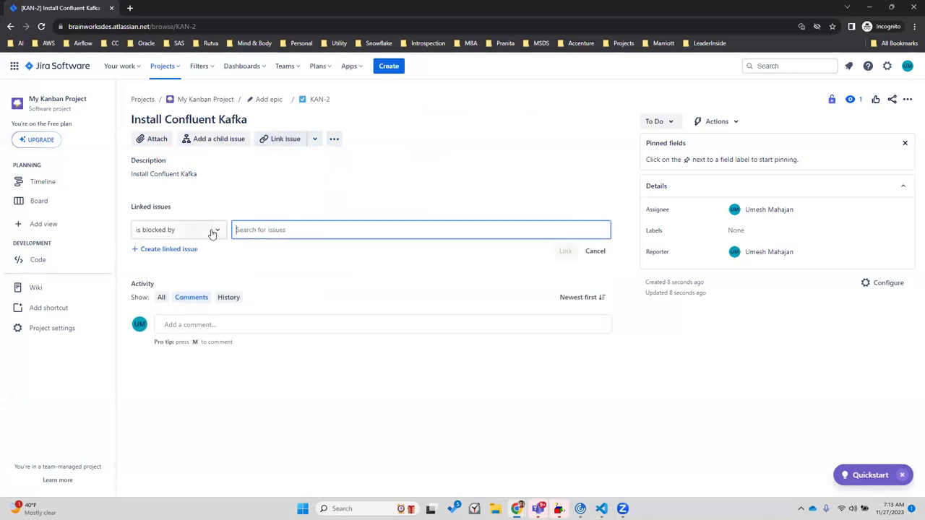
pyautogui.click(211, 232)
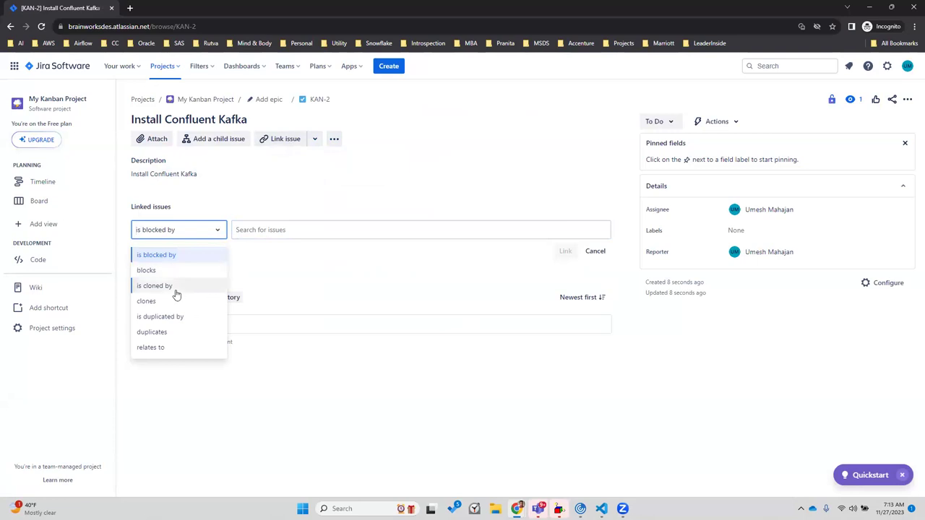
pyautogui.click(168, 349)
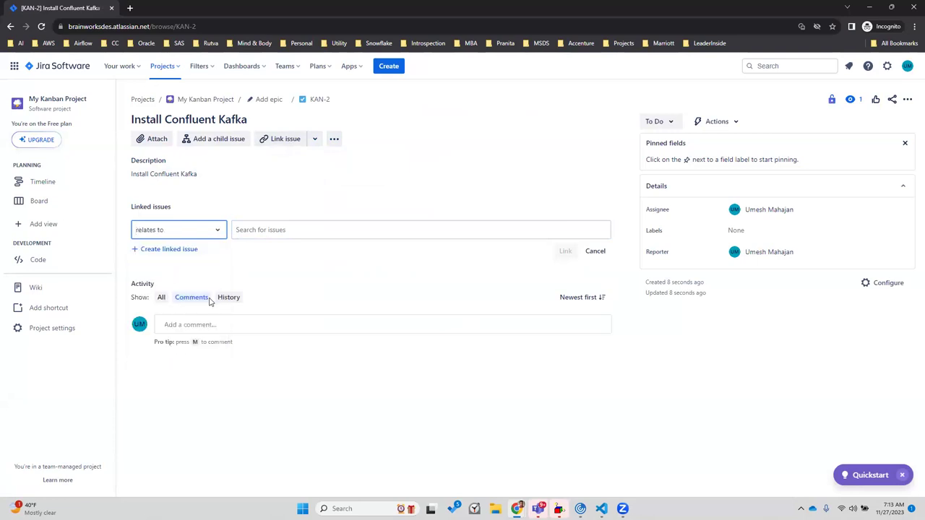
pyautogui.click(286, 231)
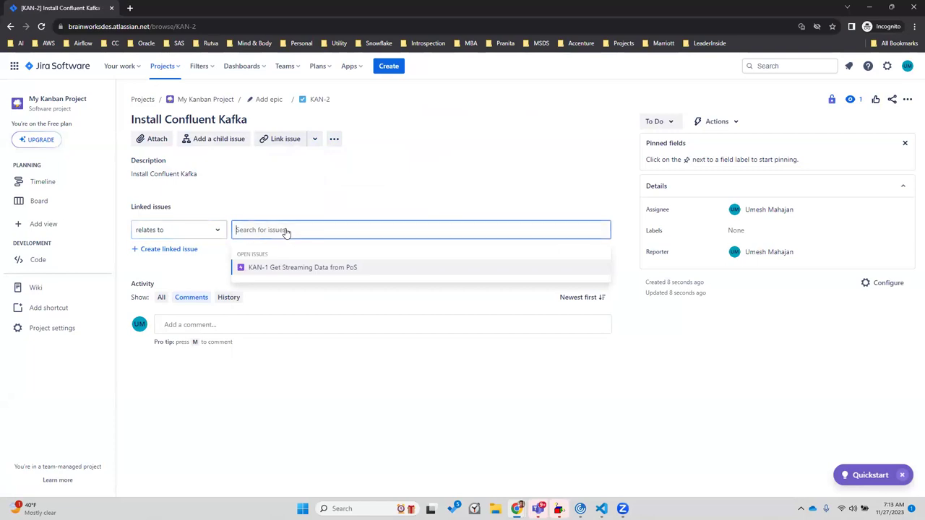
pyautogui.click(295, 270)
pyautogui.click(565, 250)
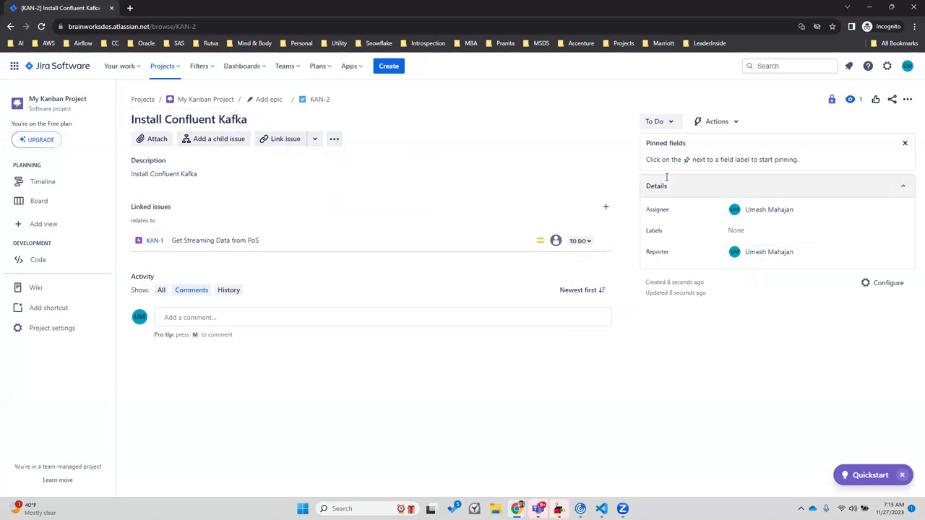
pyautogui.moveTo(759, 218)
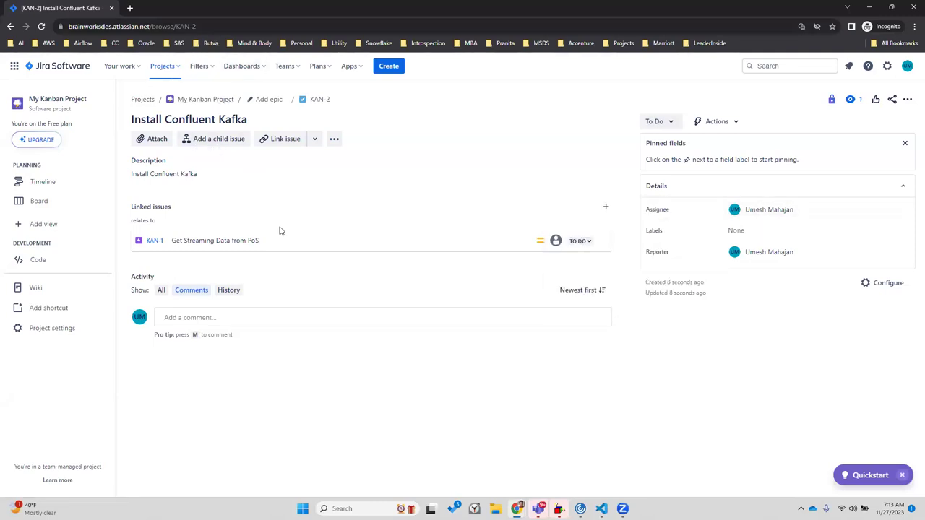
# Add the Backlog view to My Kanban Project from the board, then view the project Timeline
pyautogui.click(39, 201)
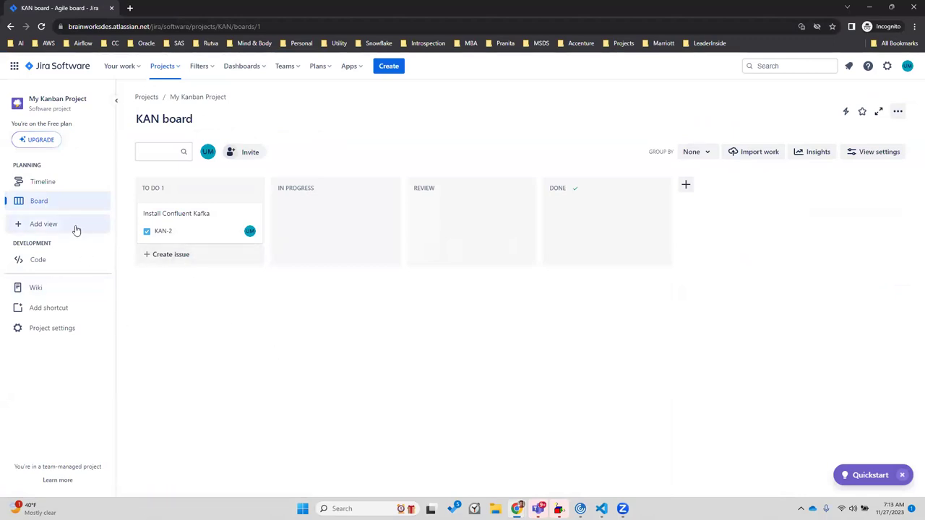
pyautogui.click(49, 225)
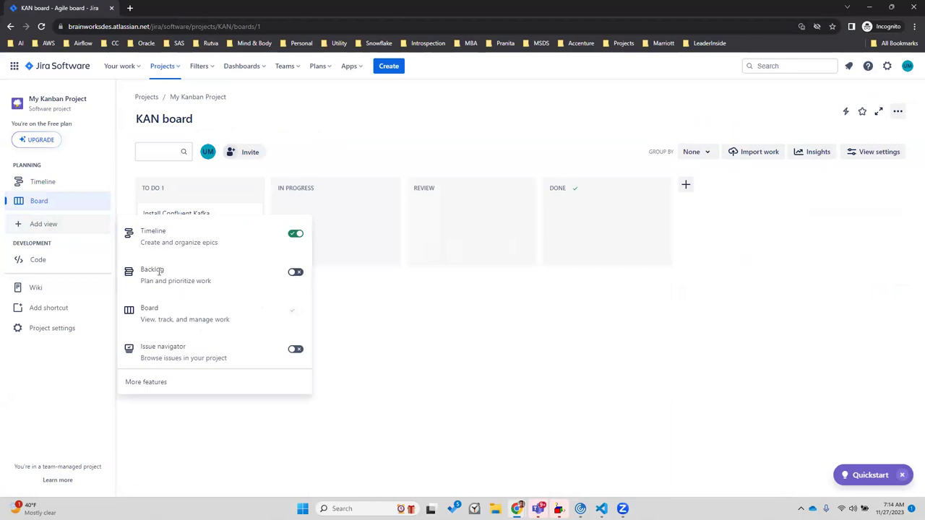
pyautogui.click(296, 273)
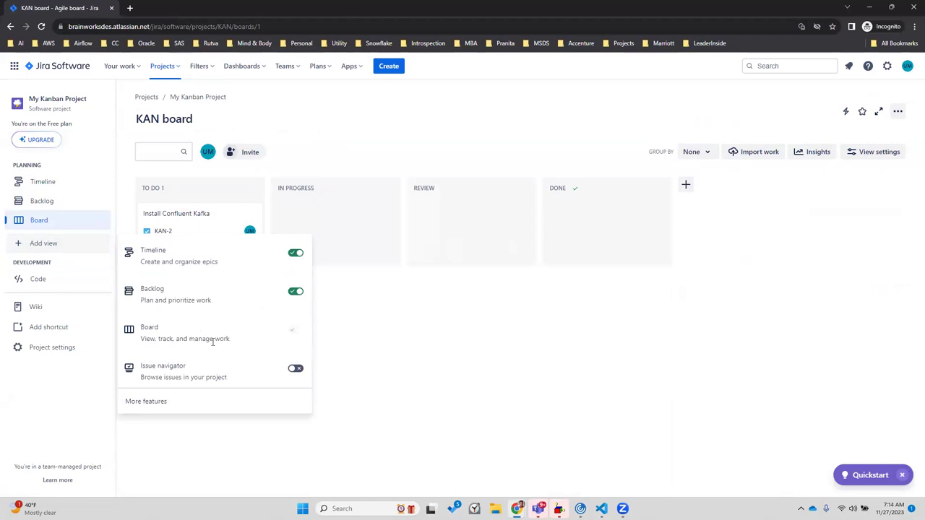
pyautogui.click(224, 401)
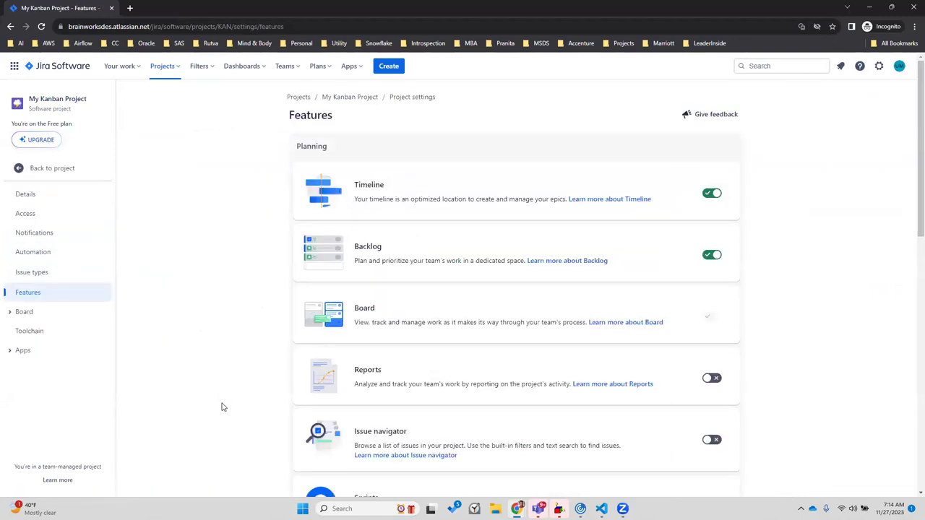
pyautogui.click(26, 171)
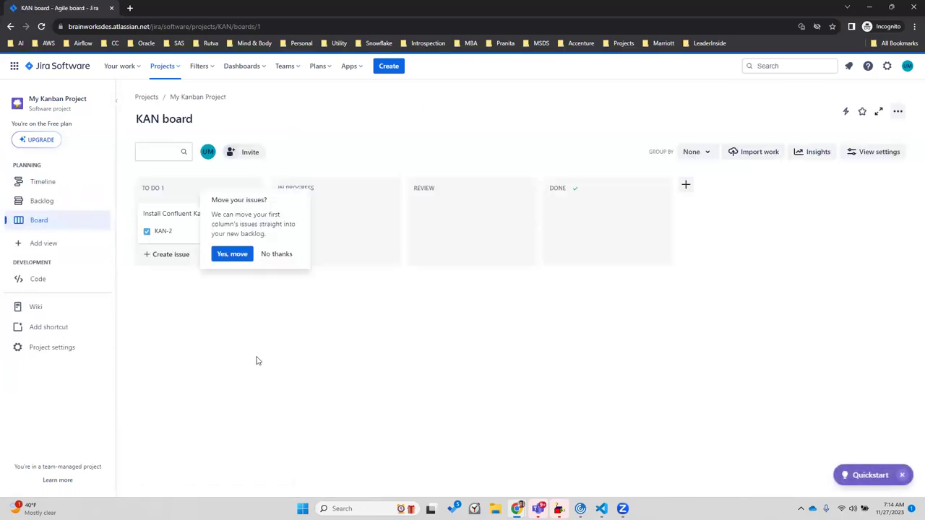
pyautogui.click(49, 181)
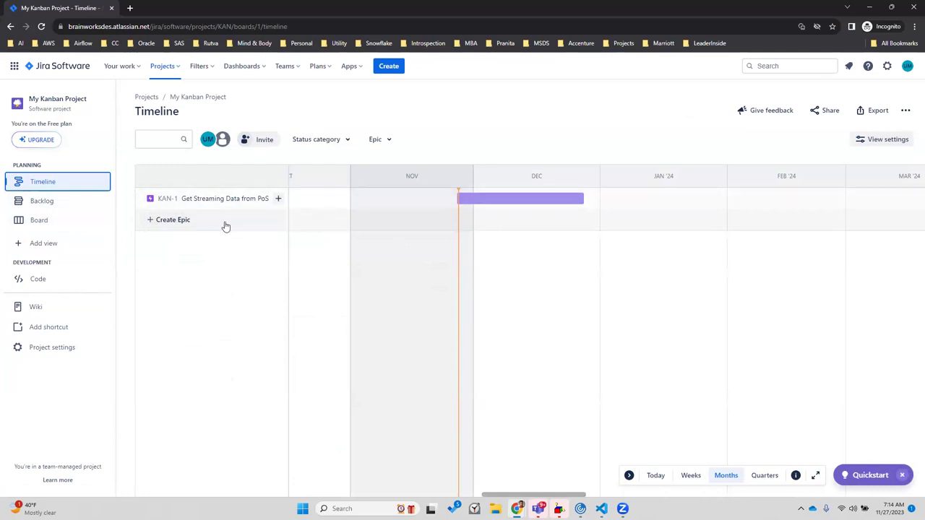
# Check the Timeline's Status category and Epic filters and view settings, then go to the Backlog
pyautogui.click(341, 143)
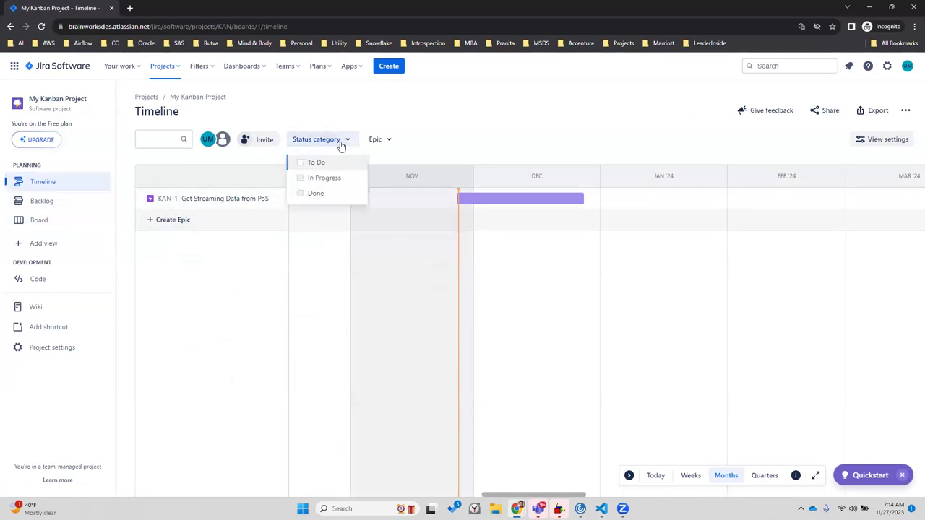
pyautogui.click(387, 141)
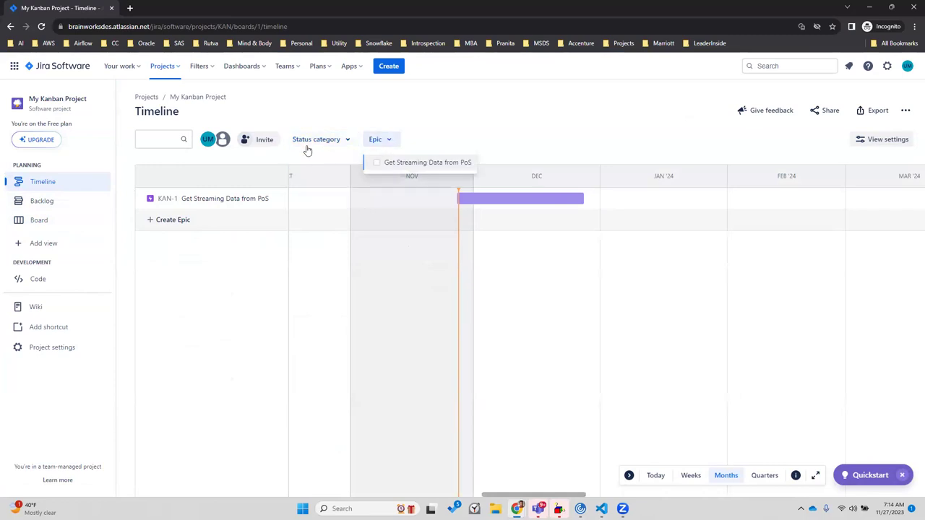
pyautogui.click(270, 164)
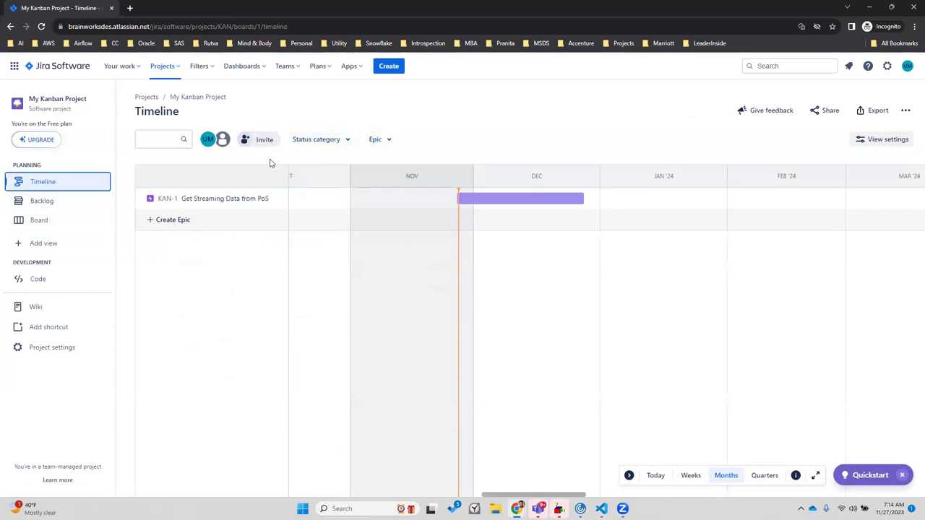
pyautogui.click(870, 146)
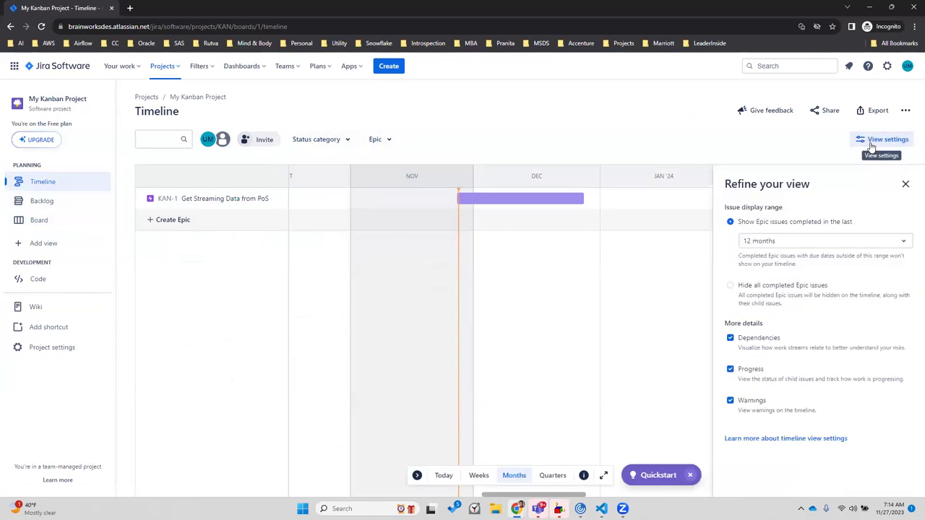
pyautogui.click(905, 185)
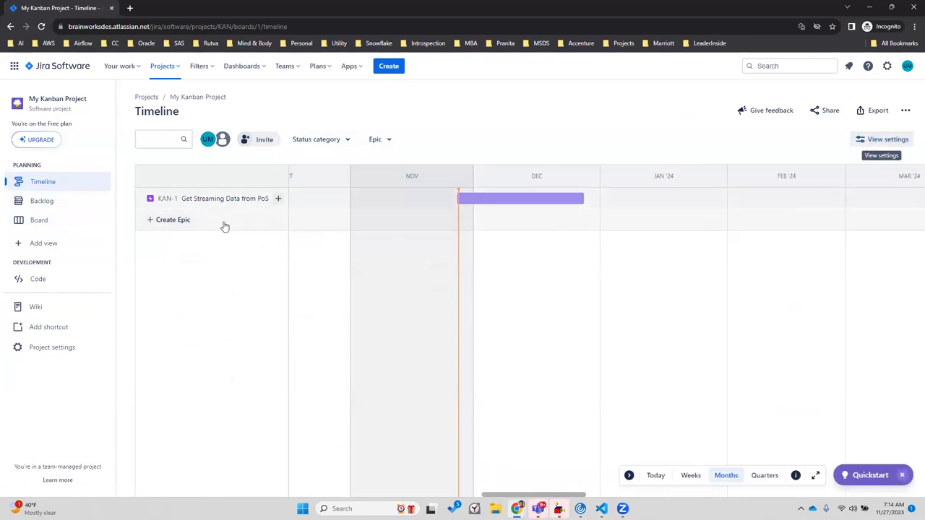
pyautogui.click(41, 204)
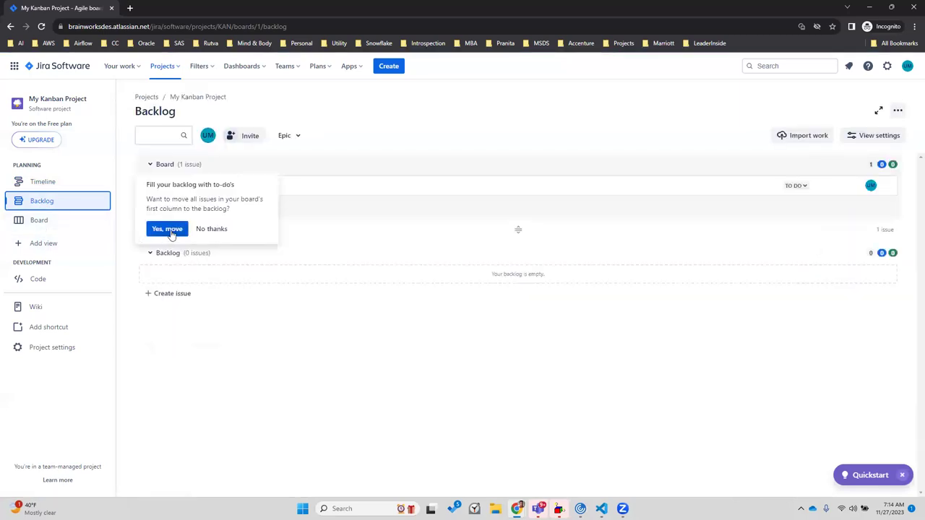
# Decline filling the backlog so KAN-2 stays on the board, and toggle the Board section
pyautogui.click(210, 230)
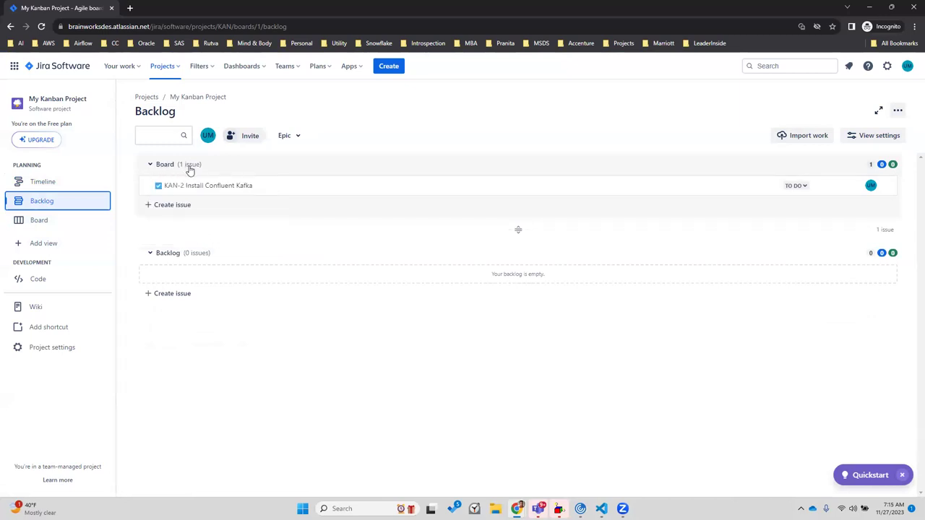
pyautogui.click(164, 166)
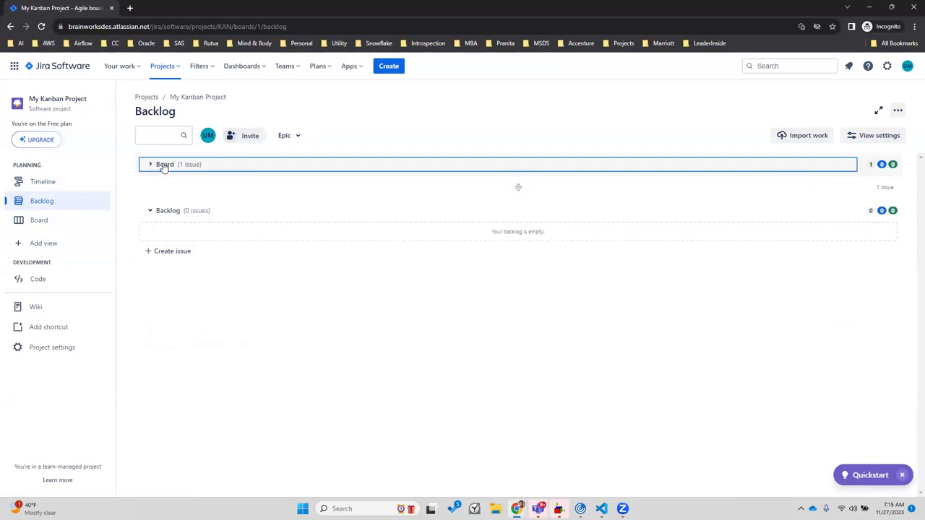
pyautogui.click(164, 167)
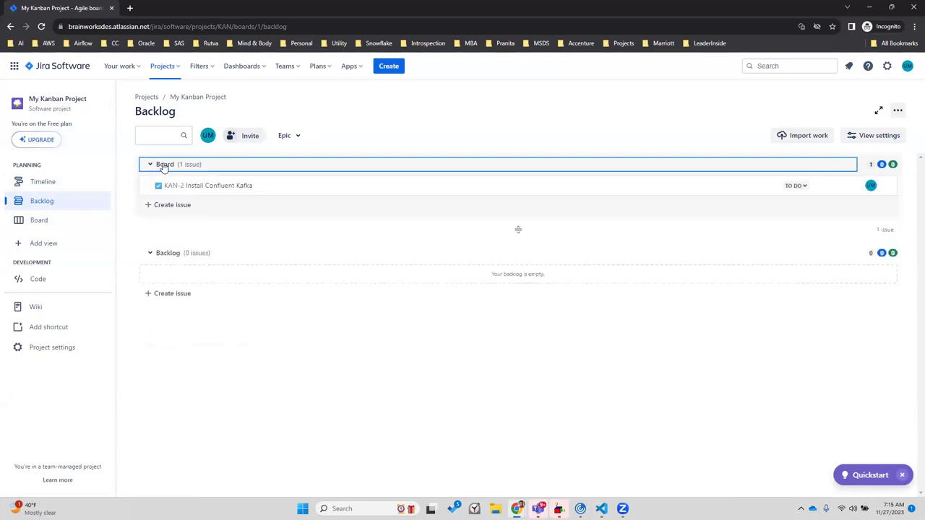
pyautogui.click(164, 167)
pyautogui.click(165, 167)
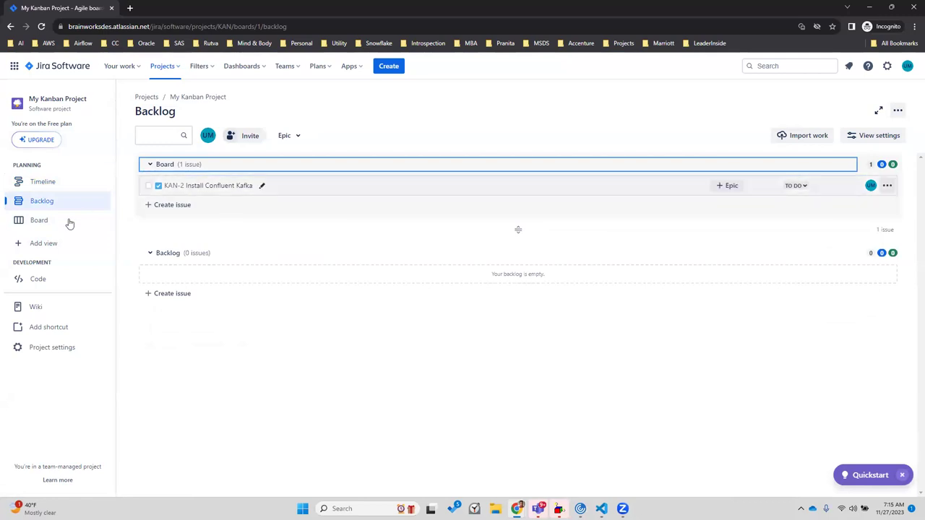
# Visit the KAN board, return to the Backlog and check its view settings
pyautogui.click(46, 224)
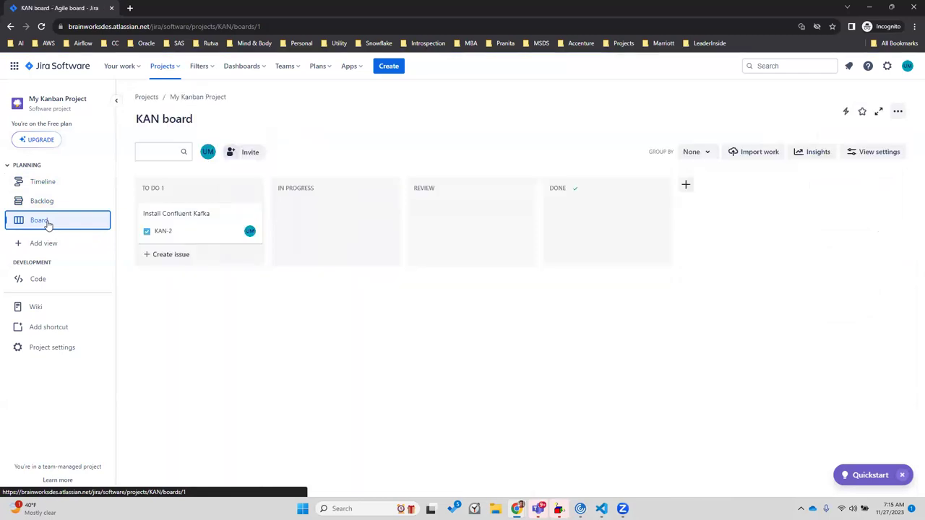
pyautogui.click(45, 206)
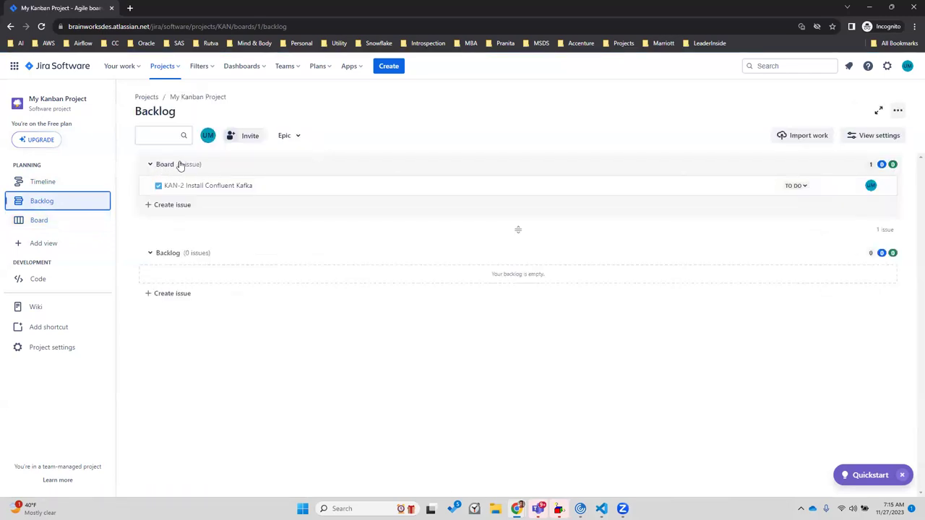
pyautogui.click(875, 139)
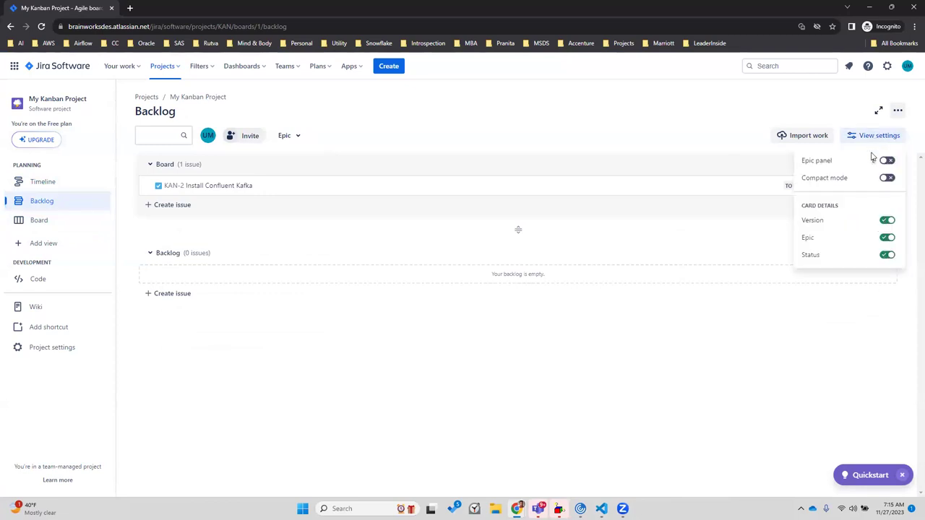
pyautogui.click(700, 146)
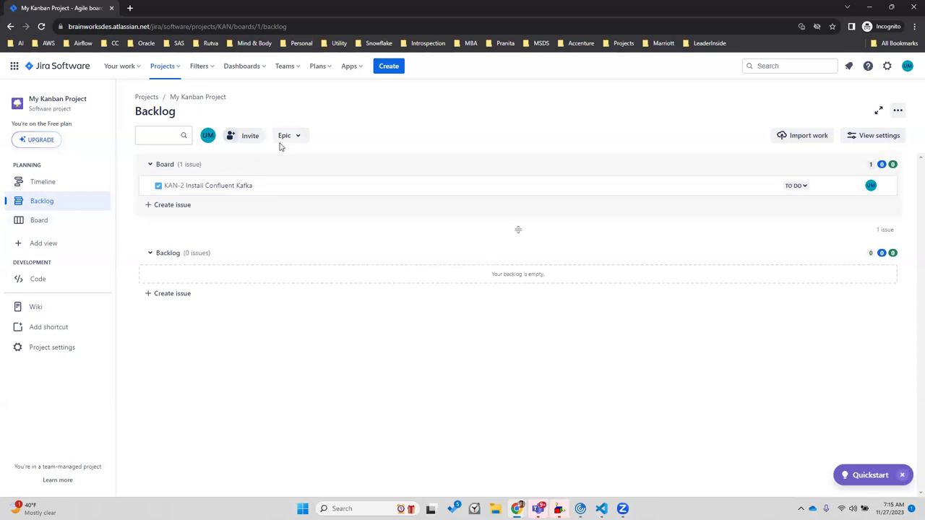
pyautogui.click(164, 168)
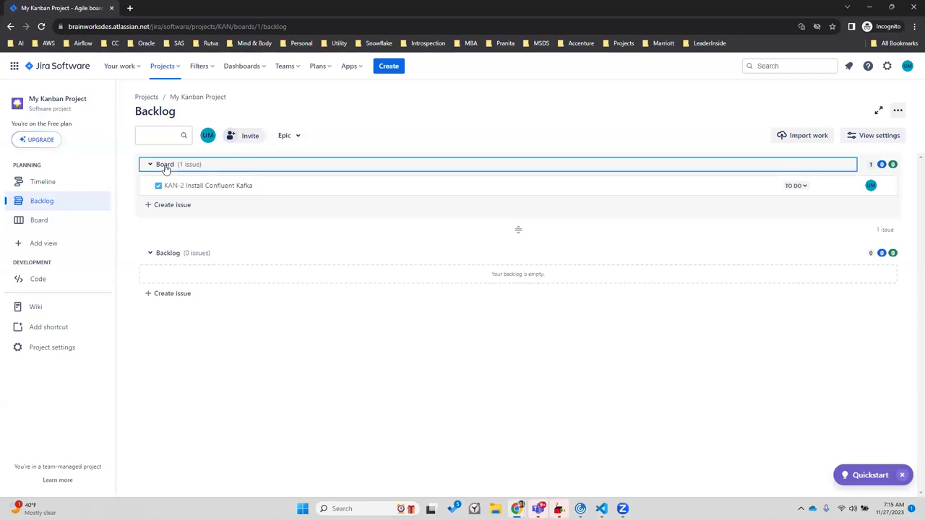
# Return to the KAN board and look through the list of views to add
pyautogui.click(57, 223)
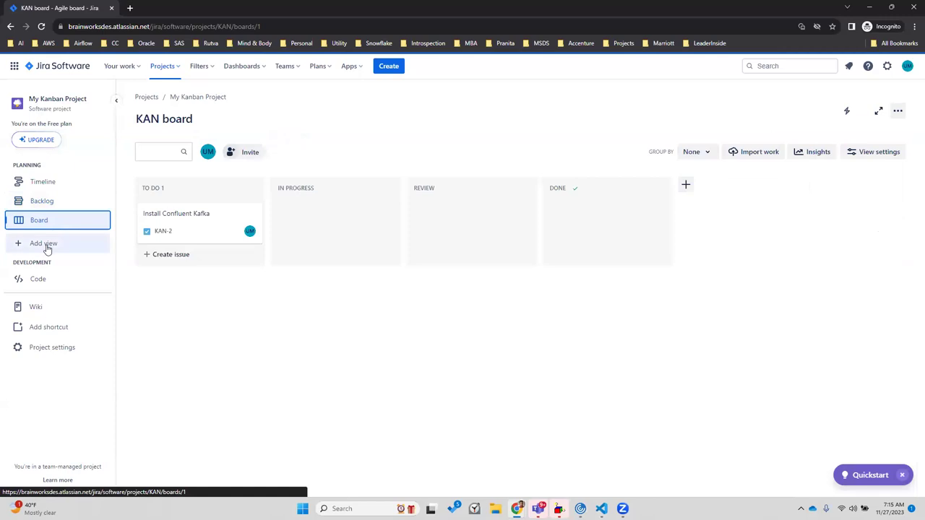
pyautogui.click(44, 244)
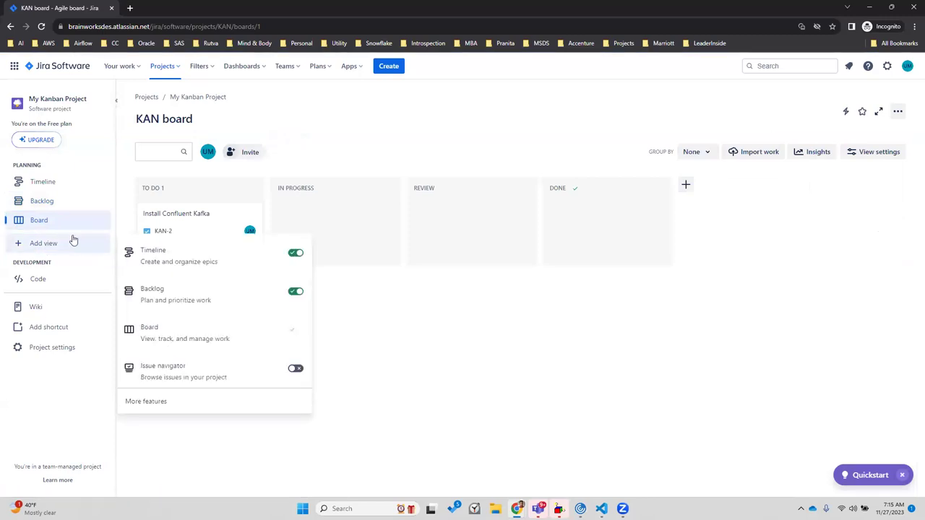
pyautogui.click(41, 248)
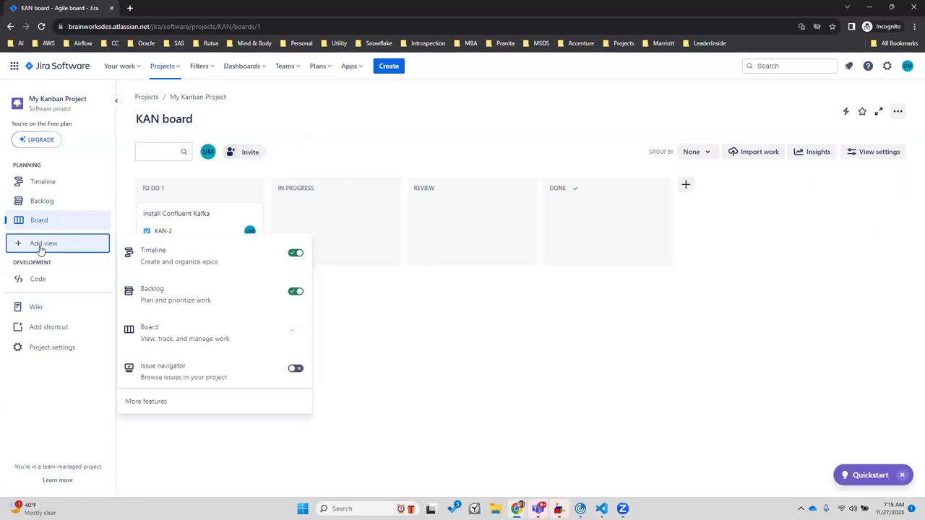
pyautogui.click(78, 441)
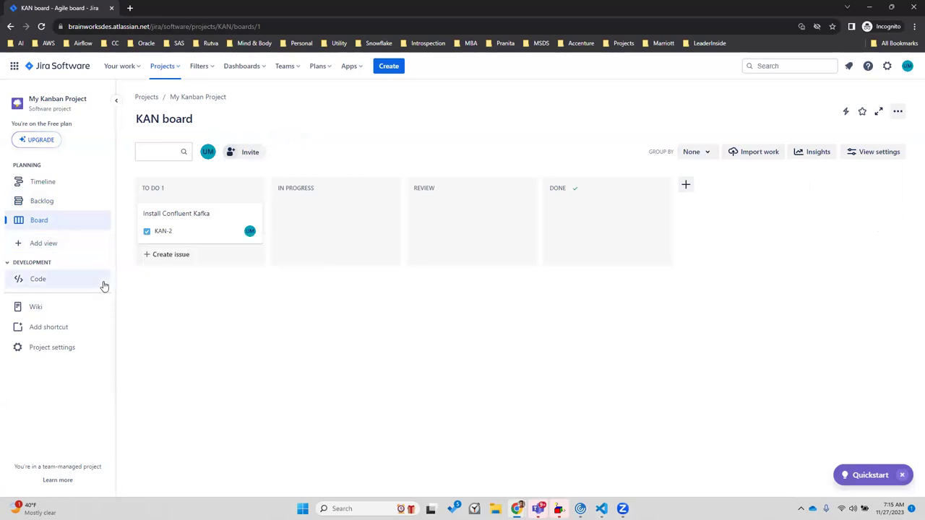
# Glance at the Dashboards menu, then show the Backlog with KAN-2 Install Confluent Kafka under Board
pyautogui.click(233, 68)
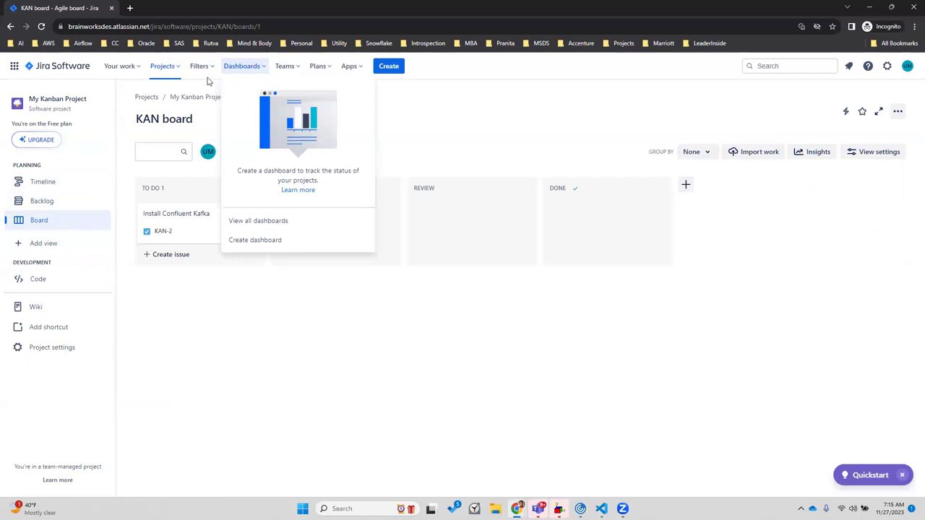
pyautogui.click(207, 81)
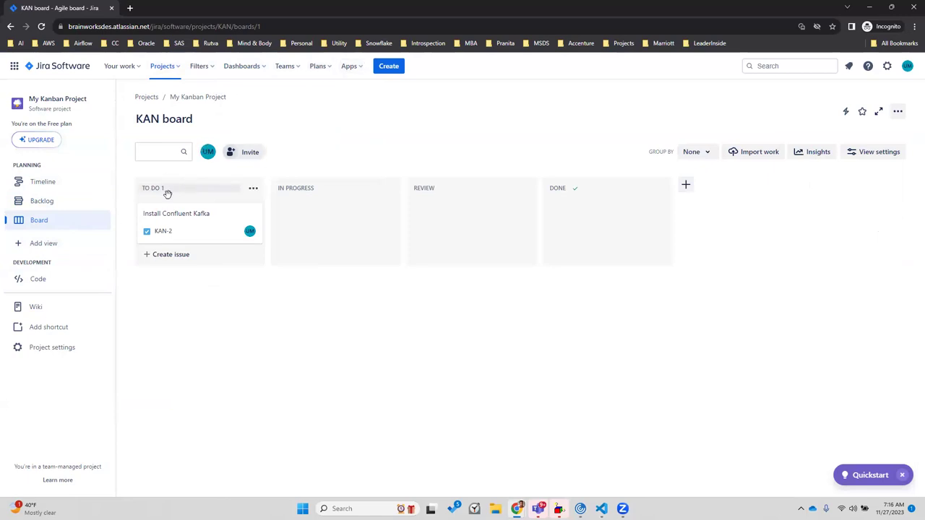
pyautogui.click(42, 202)
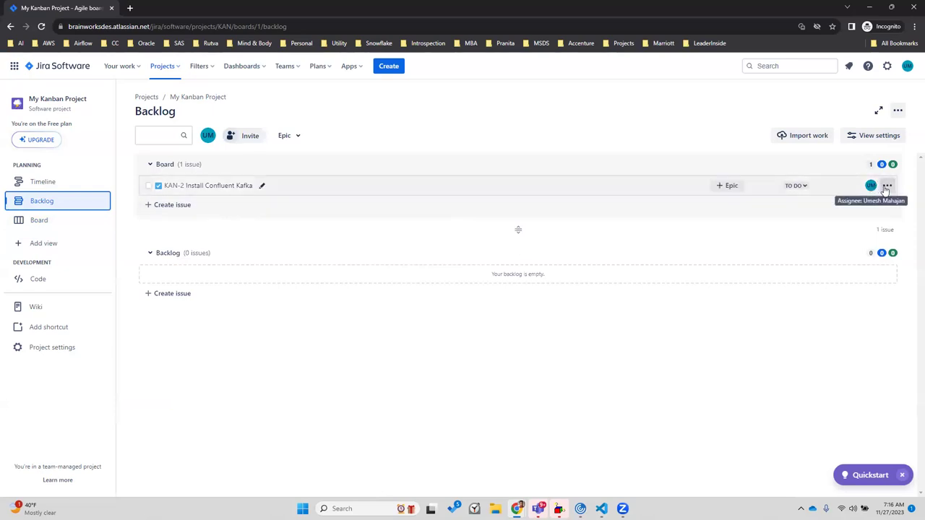
pyautogui.click(220, 186)
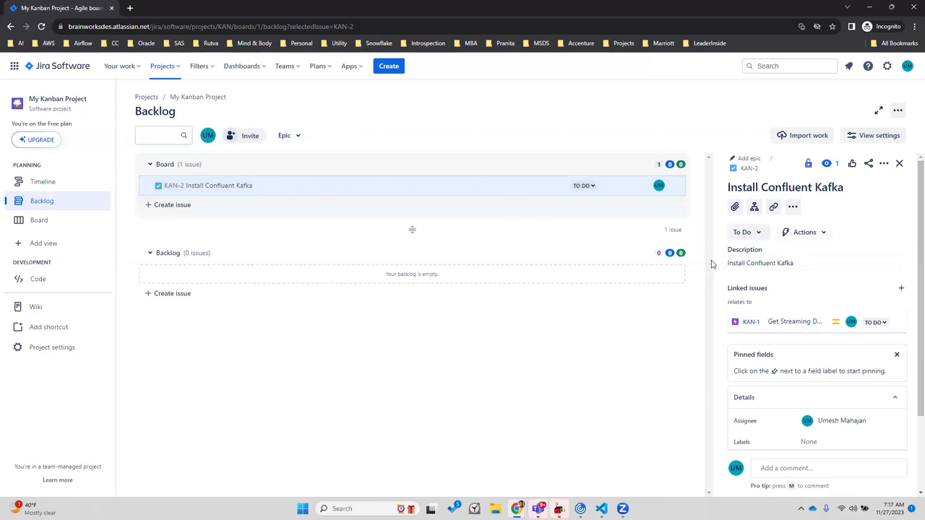
pyautogui.moveTo(712, 258); pyautogui.dragTo(672, 249)
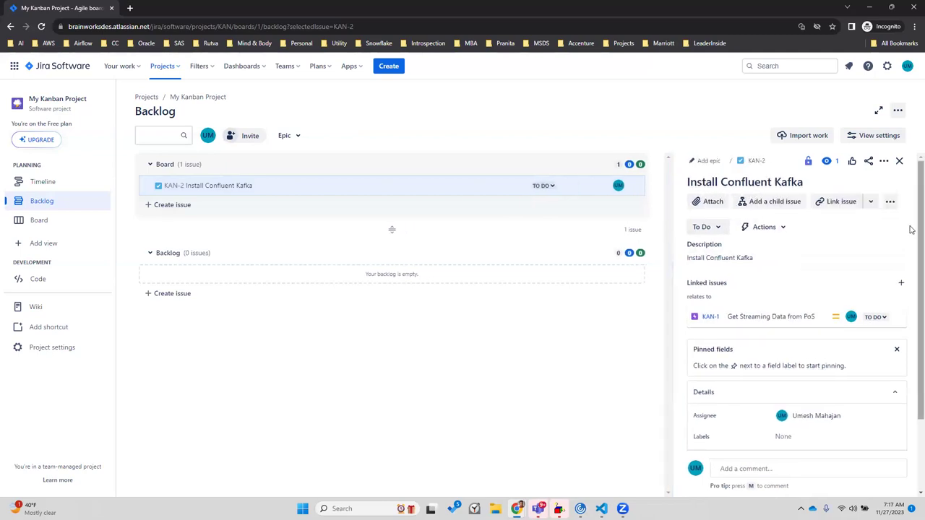
pyautogui.scroll(-3, 912, 238)
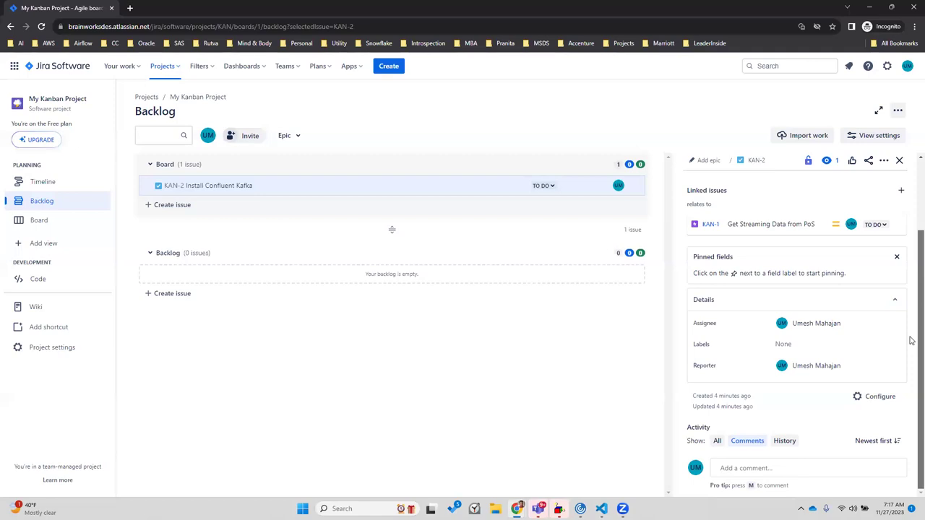
pyautogui.scroll(1, 911, 249)
pyautogui.scroll(2, 911, 250)
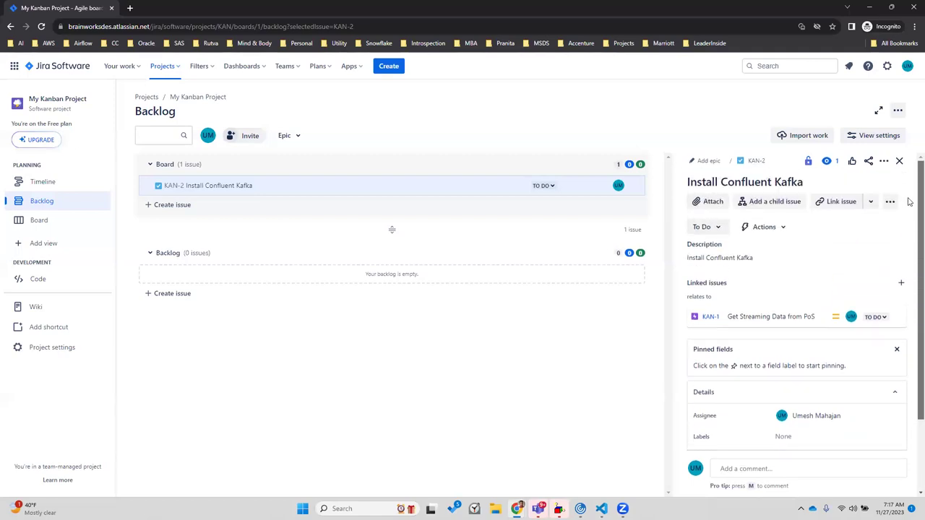
pyautogui.click(895, 205)
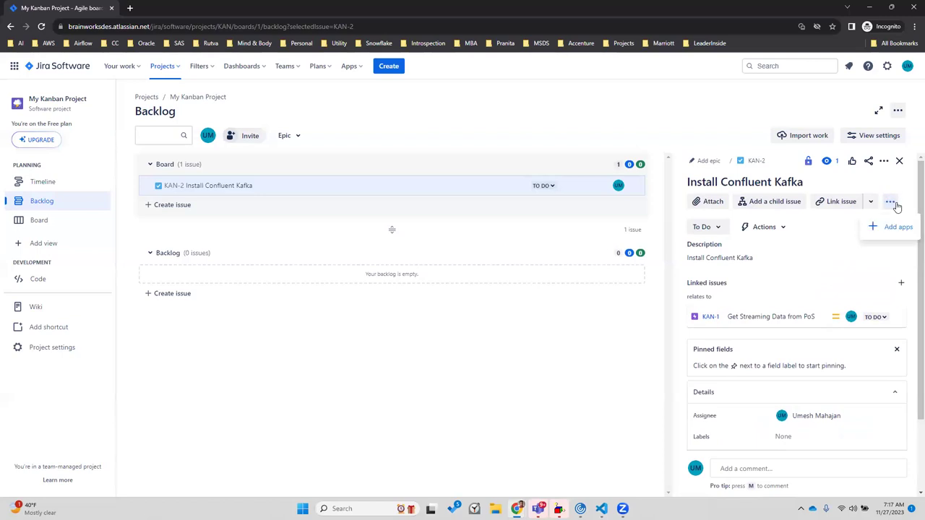
pyautogui.click(824, 248)
pyautogui.click(776, 228)
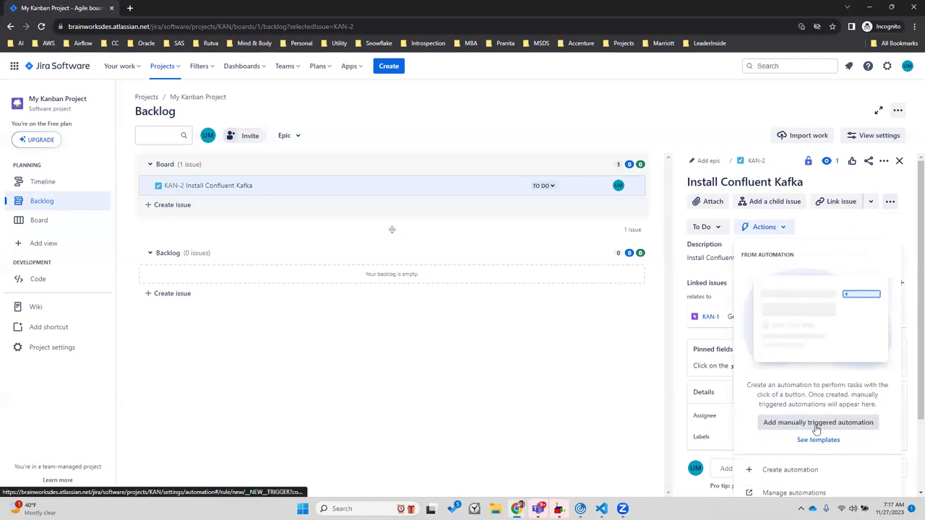
pyautogui.click(850, 227)
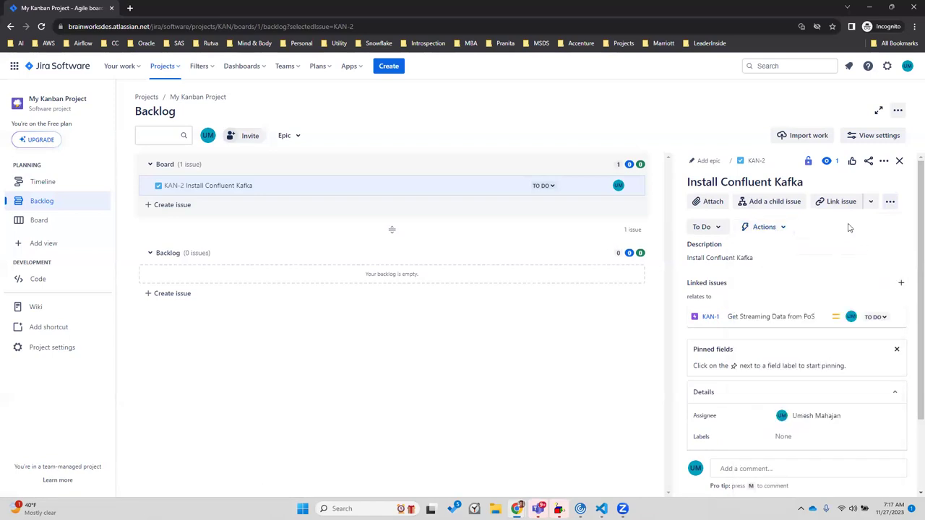
pyautogui.scroll(-2, 909, 289)
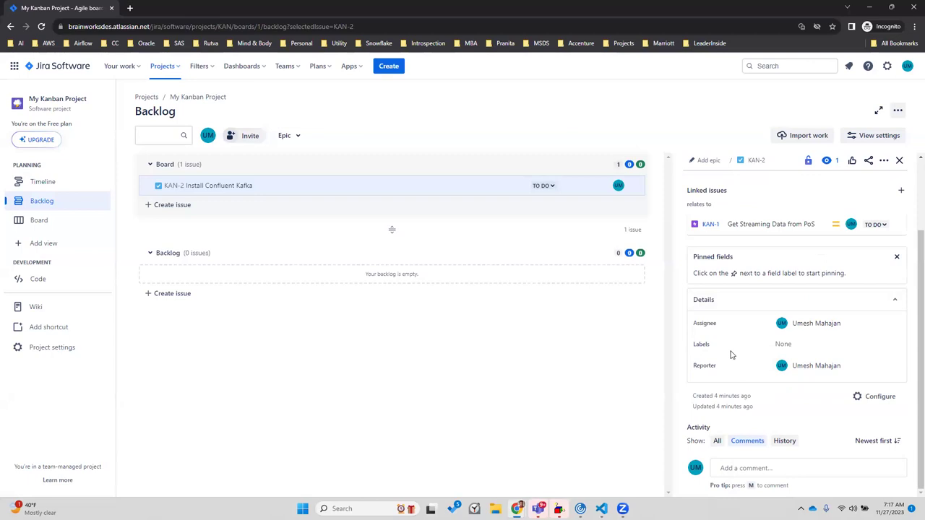
pyautogui.click(880, 402)
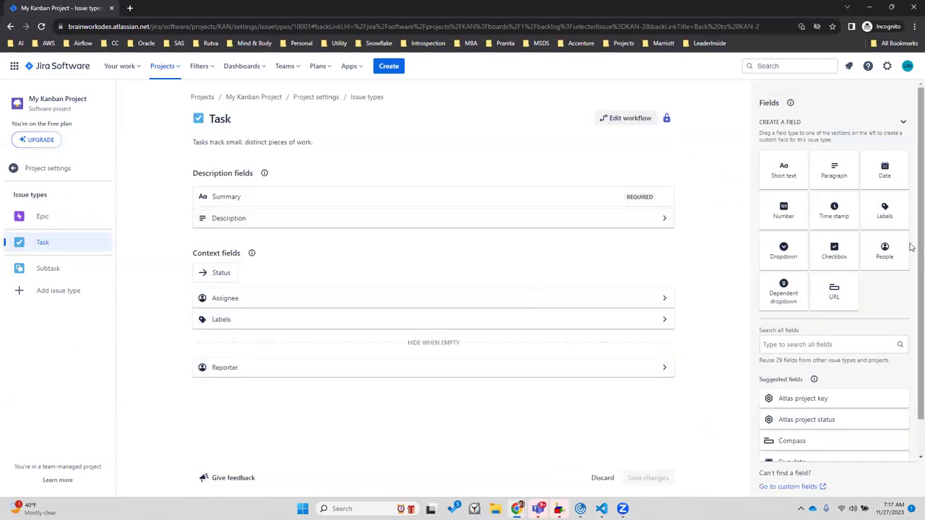
# Add the Story point estimate field to the Task layout, save it, and return to KAN-2
pyautogui.scroll(-1, 912, 247)
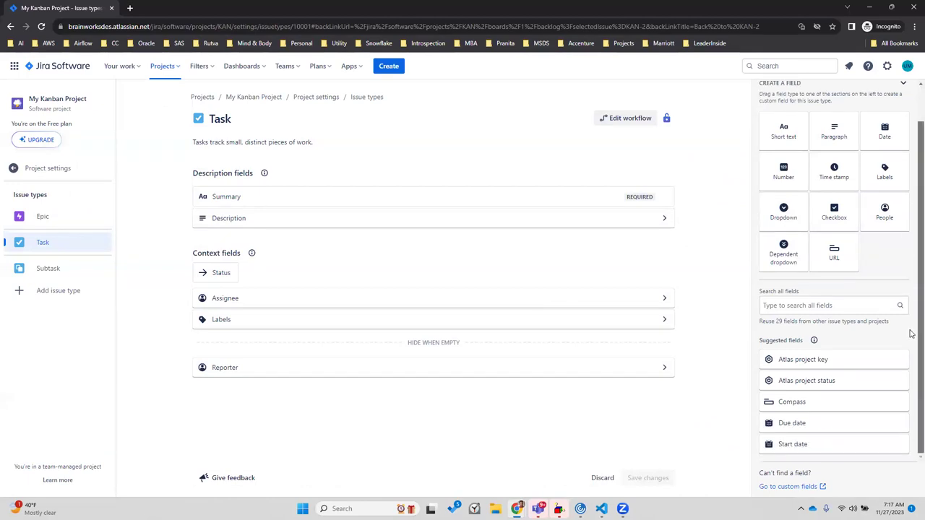
pyautogui.click(800, 304)
pyautogui.write('poi')
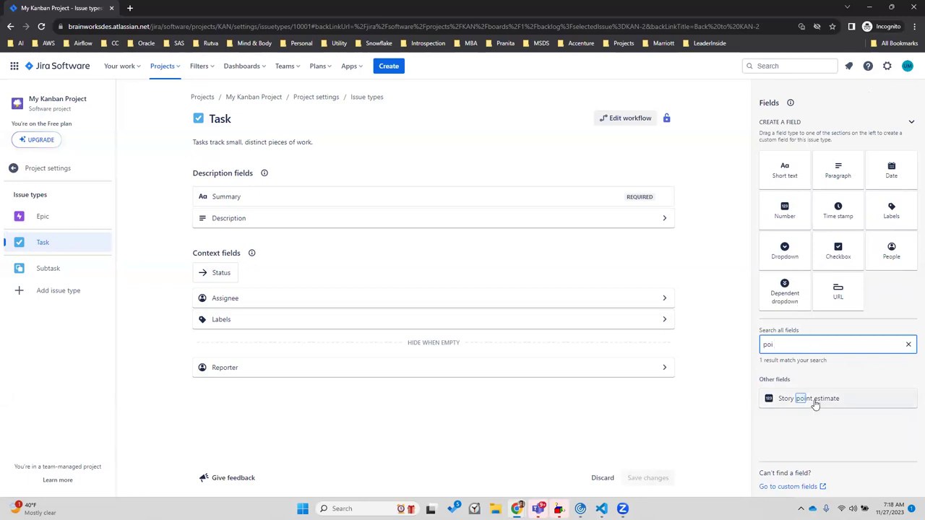
pyautogui.moveTo(804, 398); pyautogui.dragTo(246, 320)
pyautogui.click(648, 479)
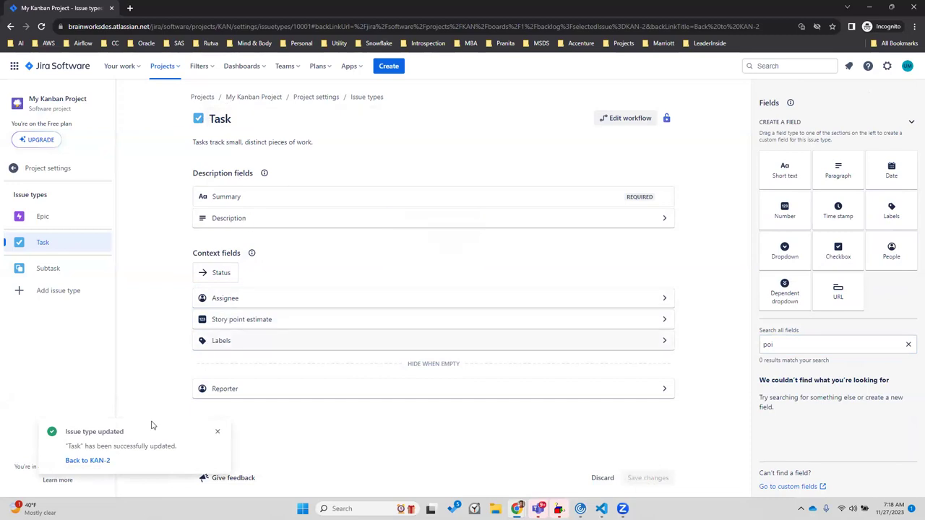
pyautogui.click(76, 466)
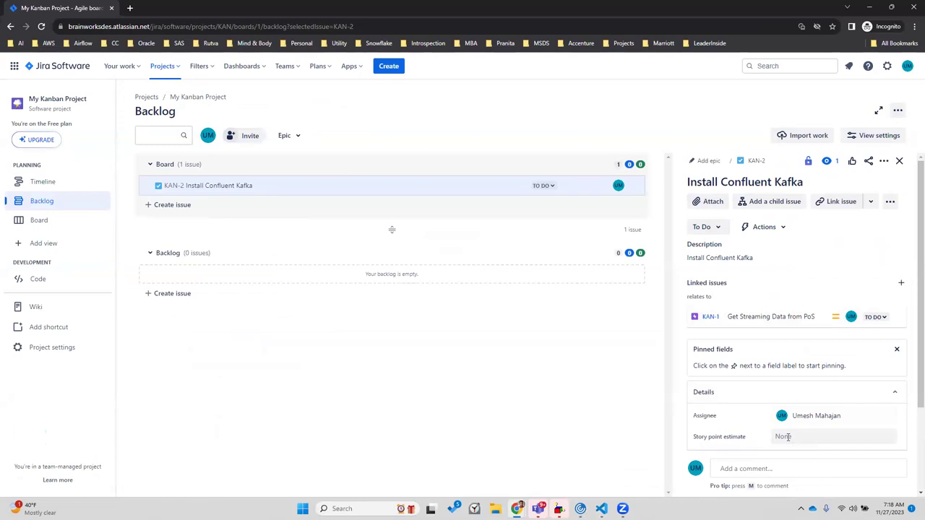
# Set KAN-2's Story point estimate to 5
pyautogui.click(788, 437)
pyautogui.write('5')
pyautogui.click(872, 458)
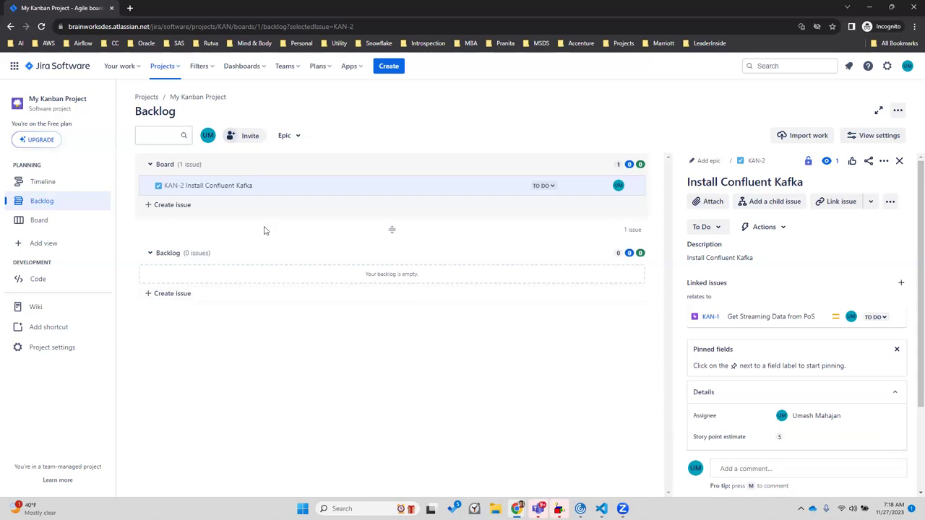
# Change KAN-2's status to In Progress and view the Kanban board
pyautogui.click(549, 186)
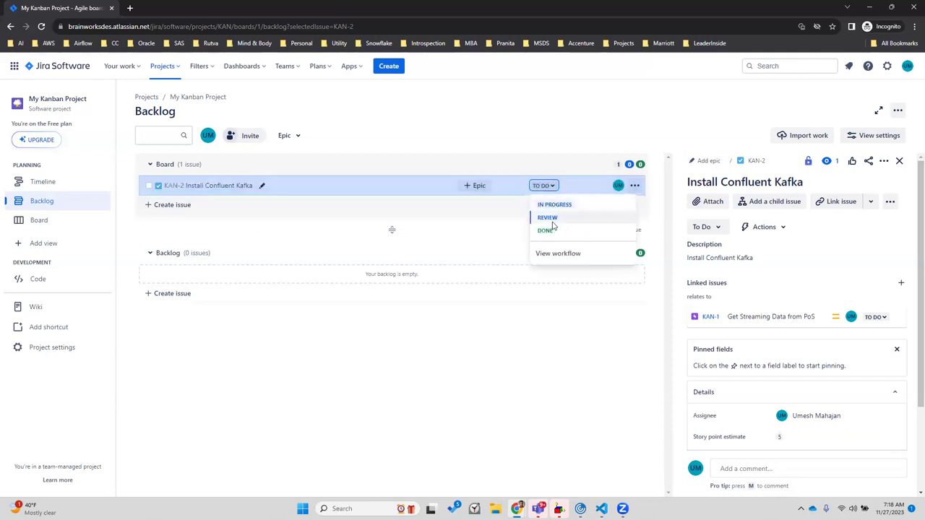
pyautogui.click(555, 206)
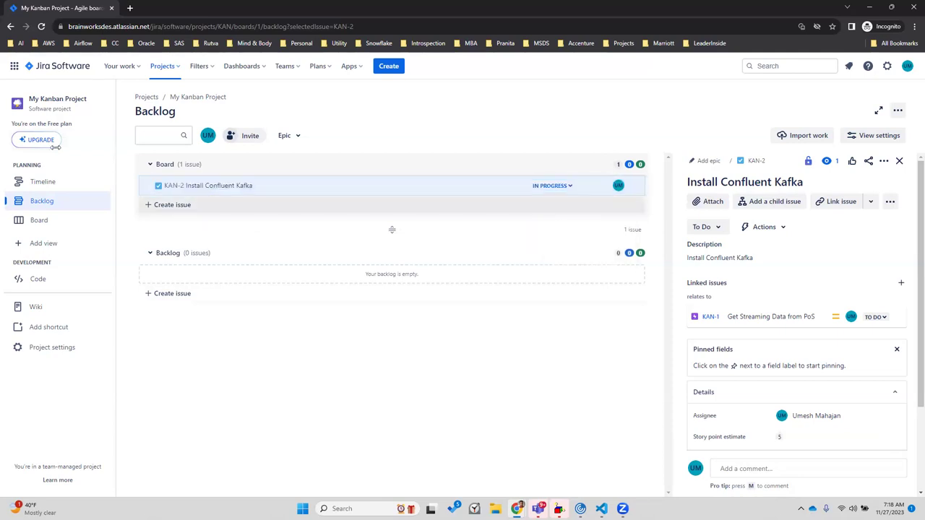
pyautogui.click(43, 220)
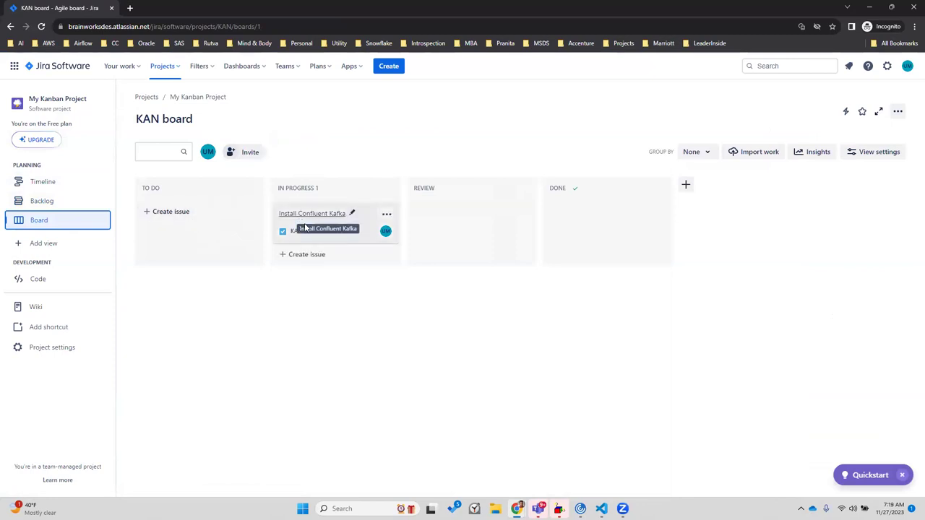
# Move the KAN-2 card into Review and open its widened details panel down to Details
pyautogui.click(361, 218)
pyautogui.moveTo(362, 218); pyautogui.dragTo(416, 200)
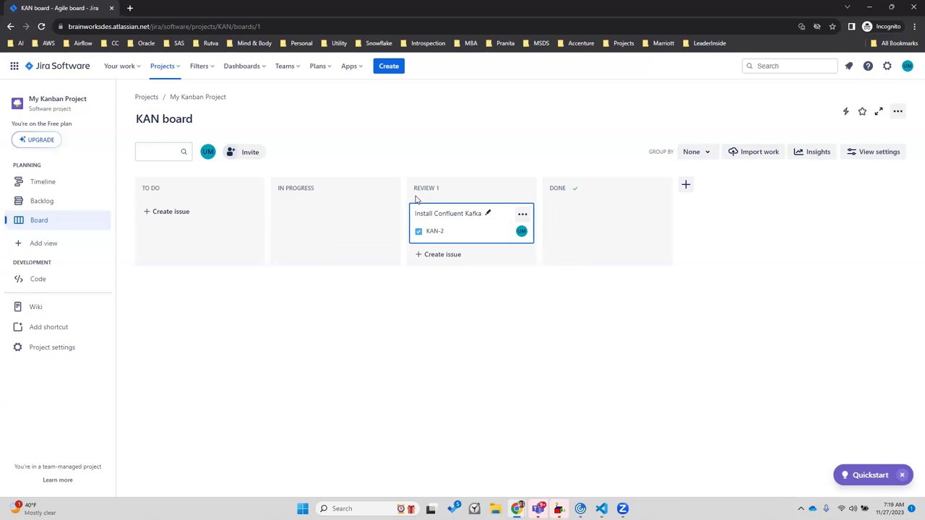
pyautogui.click(439, 215)
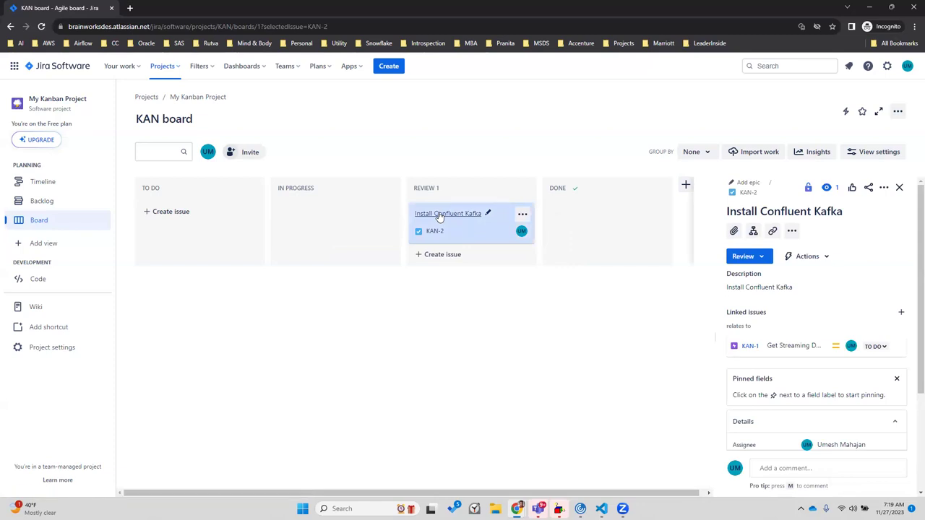
pyautogui.click(453, 219)
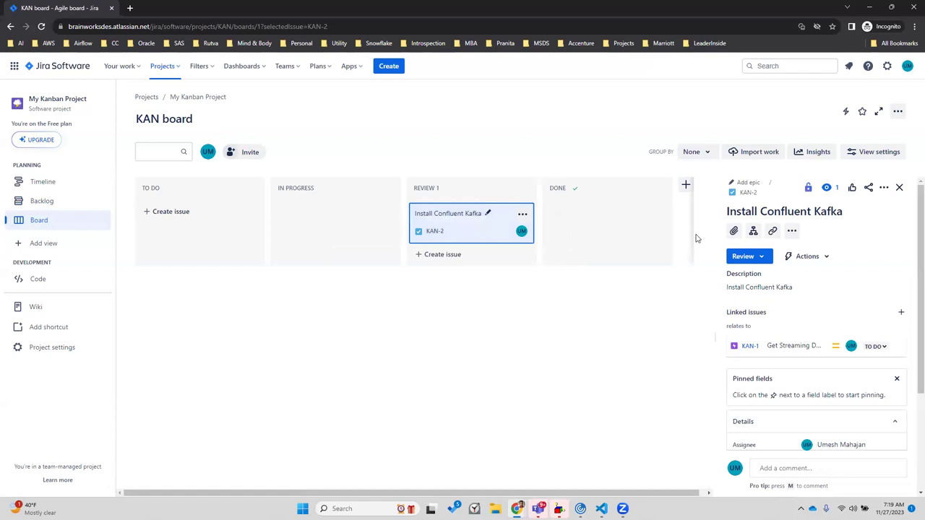
pyautogui.moveTo(713, 244); pyautogui.dragTo(601, 231)
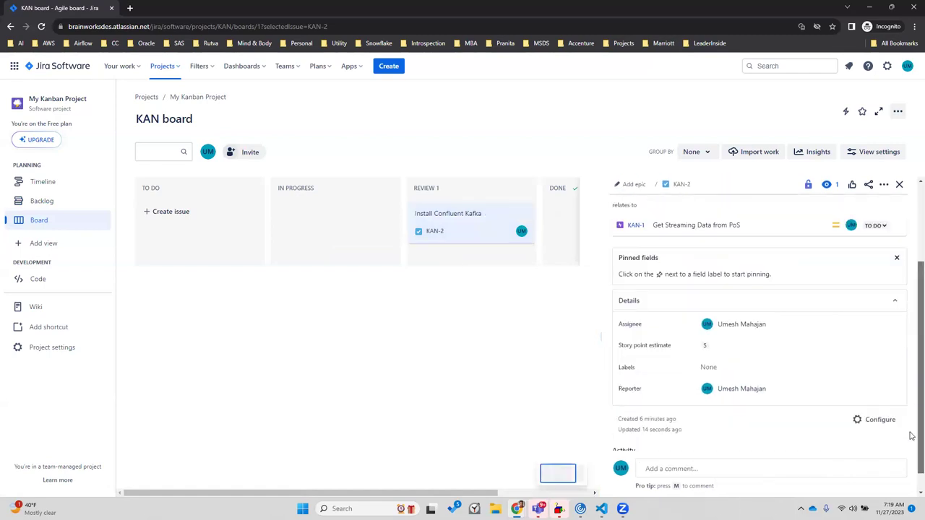
pyautogui.scroll(-2, 911, 328)
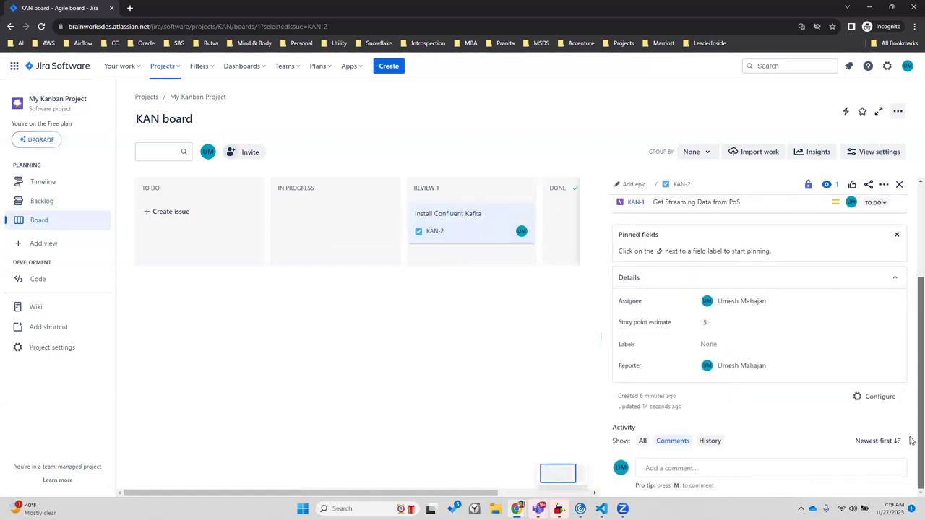
pyautogui.click(886, 400)
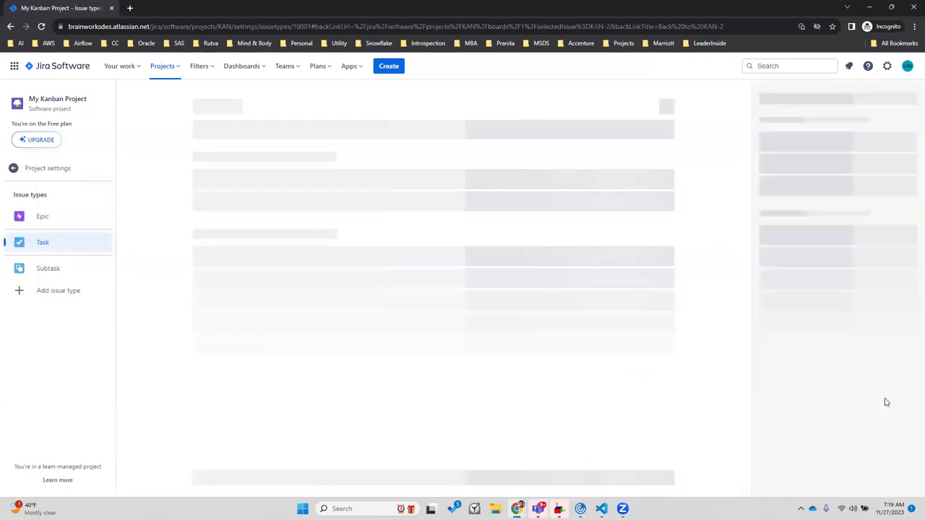
pyautogui.click(792, 345)
pyautogui.write('sub')
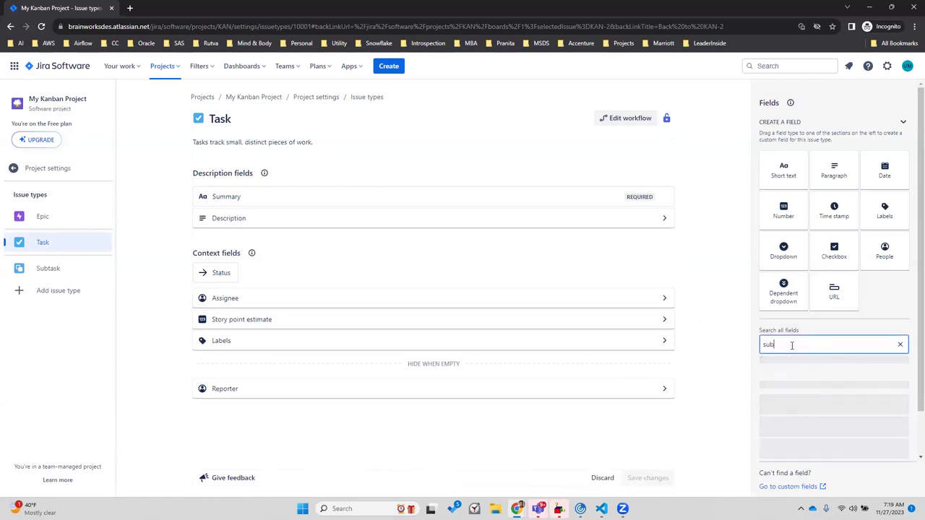
pyautogui.write('task')
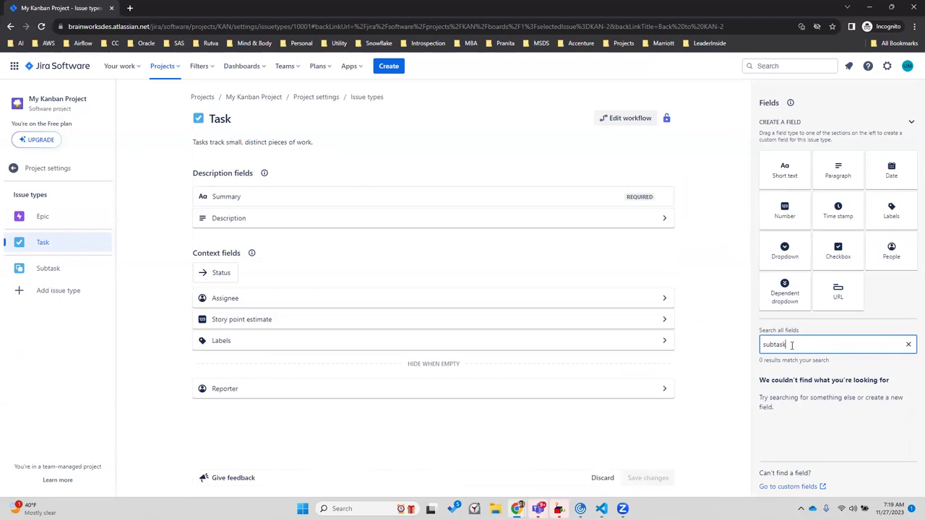
pyautogui.press('BackSpace')
pyautogui.press('BackSpace')
pyautogui.press('BackSpace')
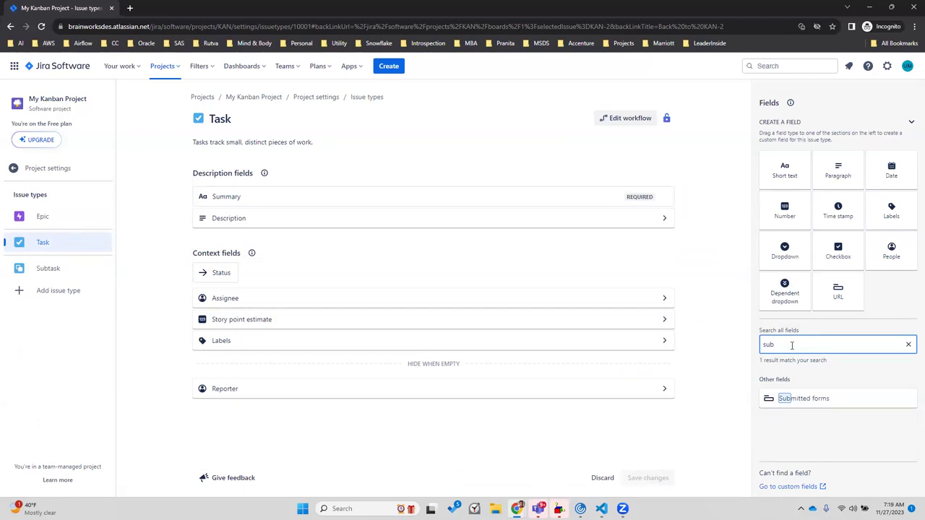
pyautogui.press('BackSpace')
pyautogui.press('BackSpace')
pyautogui.press('BackSpace')
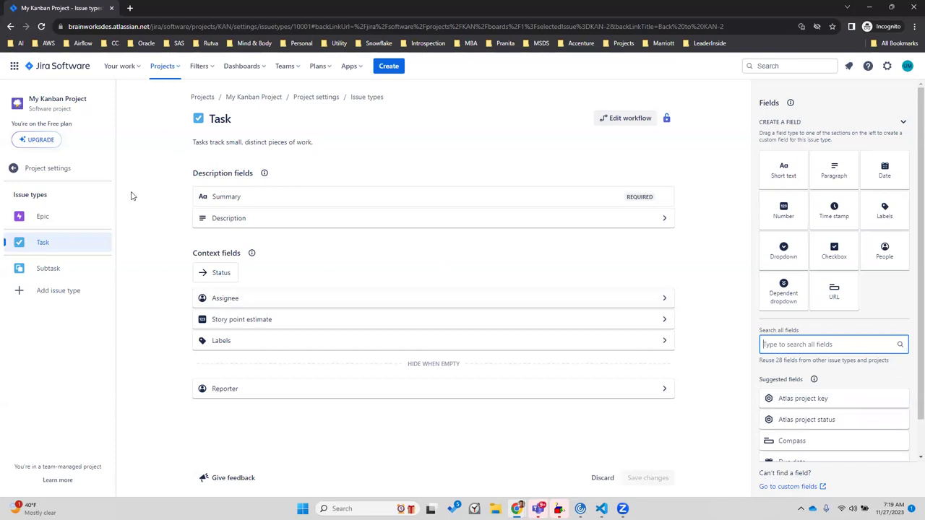
pyautogui.click(11, 26)
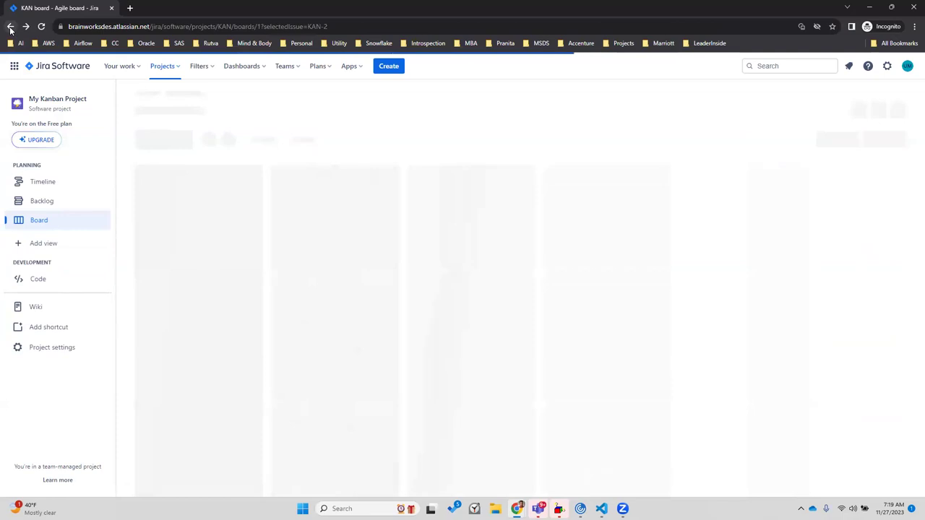
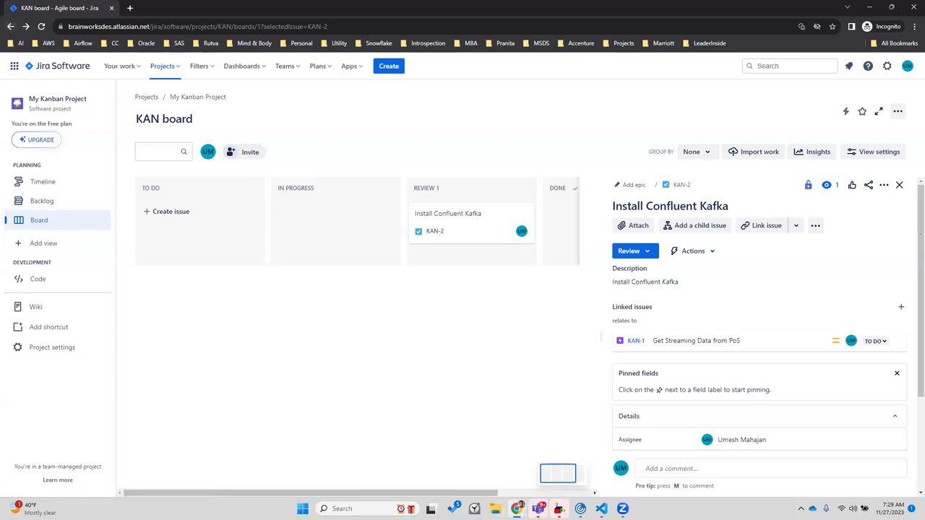
# Bring the retail-data-lake.drawio browser window to the front from the Chrome taskbar previews
pyautogui.click(516, 508)
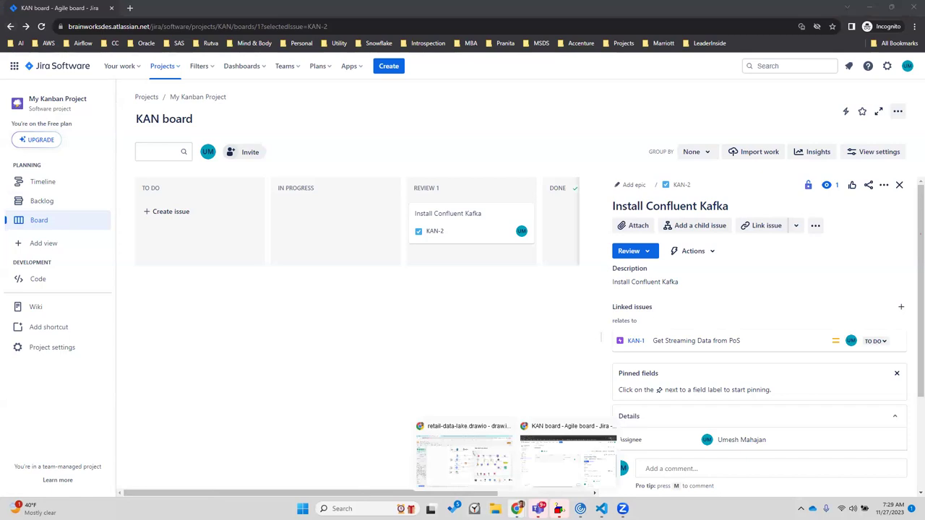
pyautogui.click(479, 466)
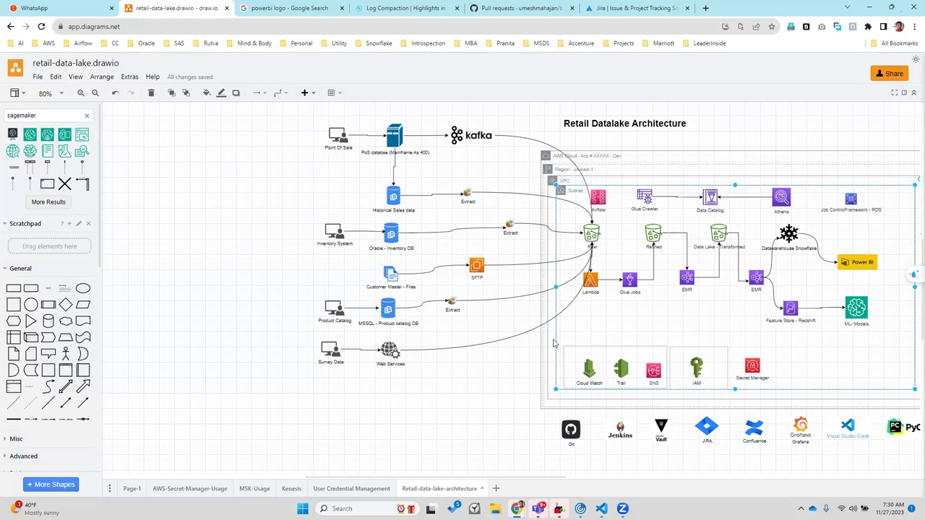
# Open a new blank Chrome tab alongside the draw.io diagram with Ctrl+T
pyautogui.hotkey('ctrl', 't')
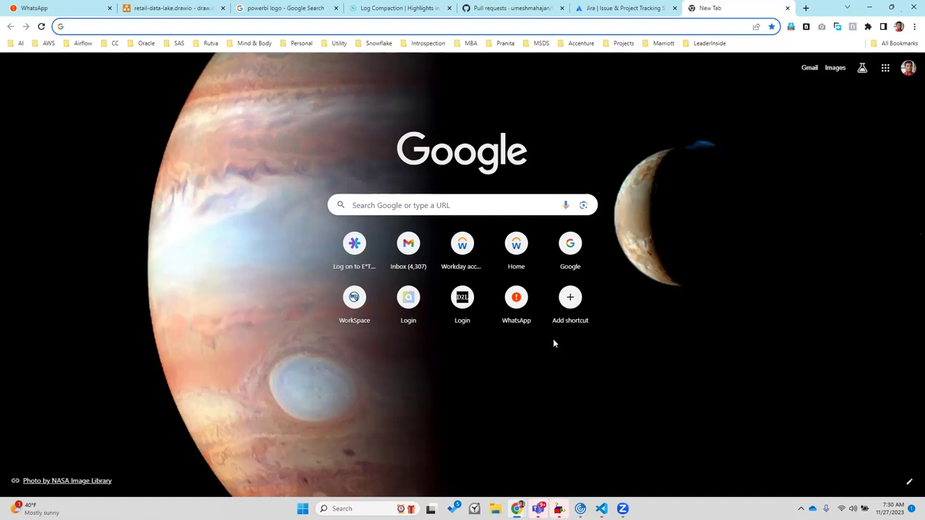
# Go to chat.openai.com and draft 'write given, when then scenarios' in a new chat
pyautogui.write('cha')
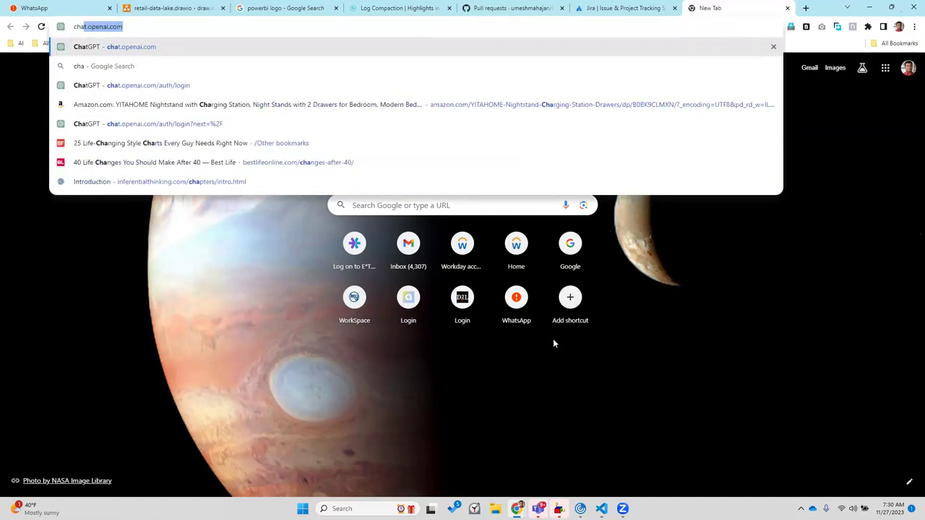
pyautogui.press('Return')
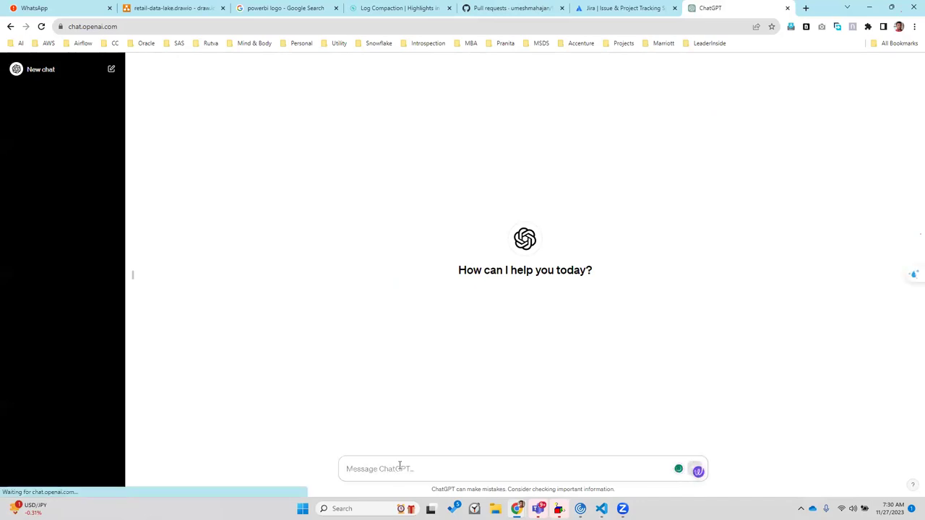
pyautogui.write('write given, whe')
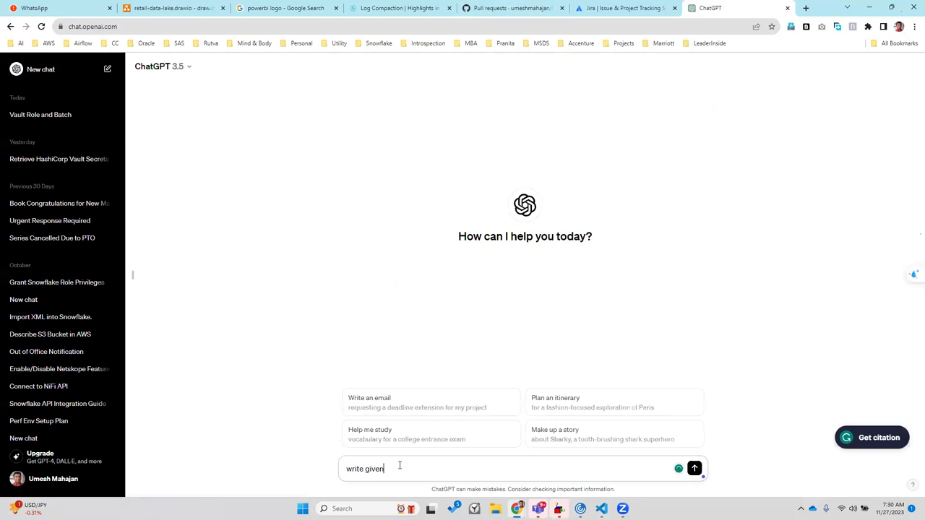
pyautogui.write('n then scena')
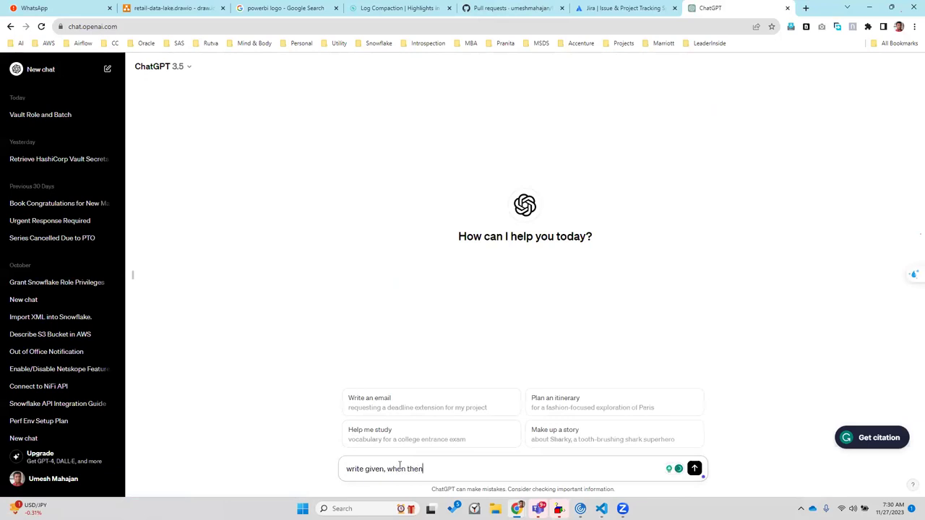